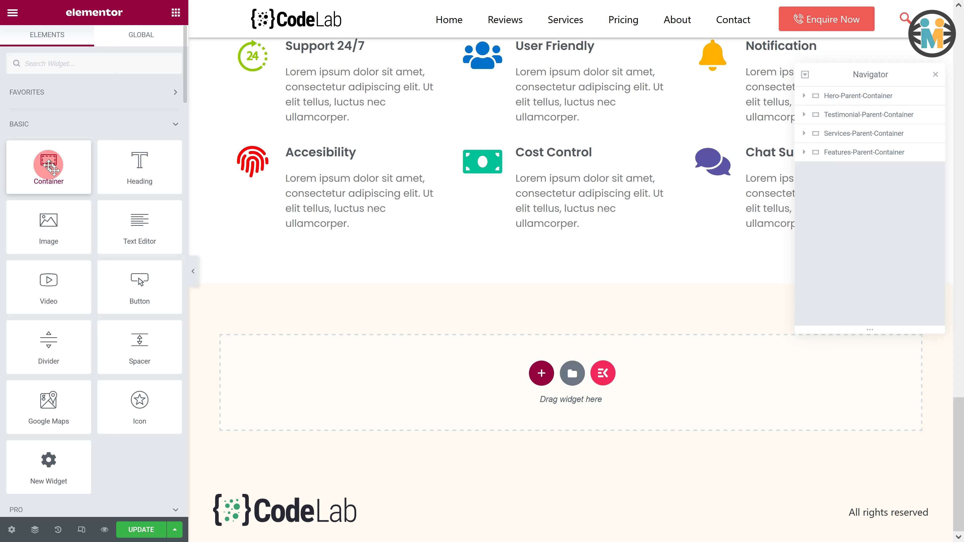
- Add a new container at the bottom of the page and give it a classic cream global background color
drag(48, 164, 315, 354)
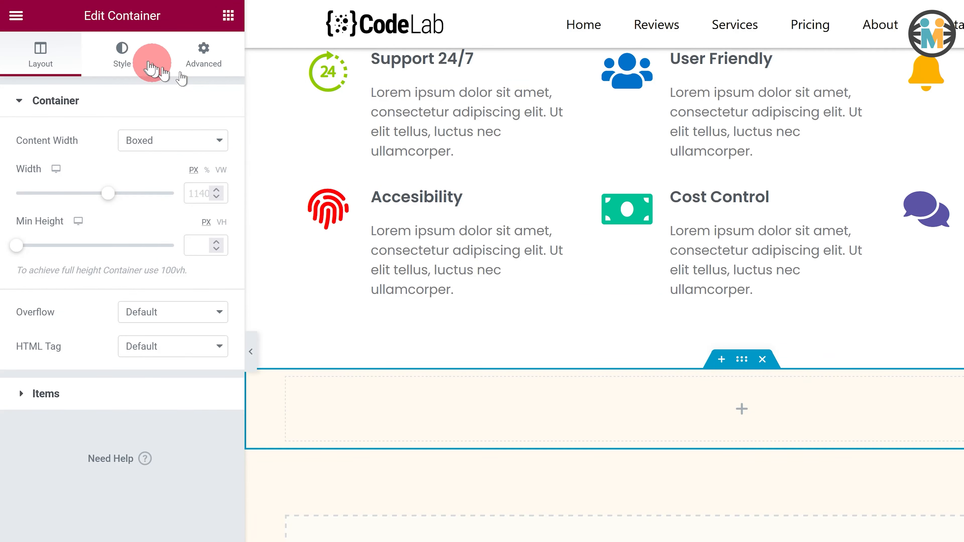
click(131, 63)
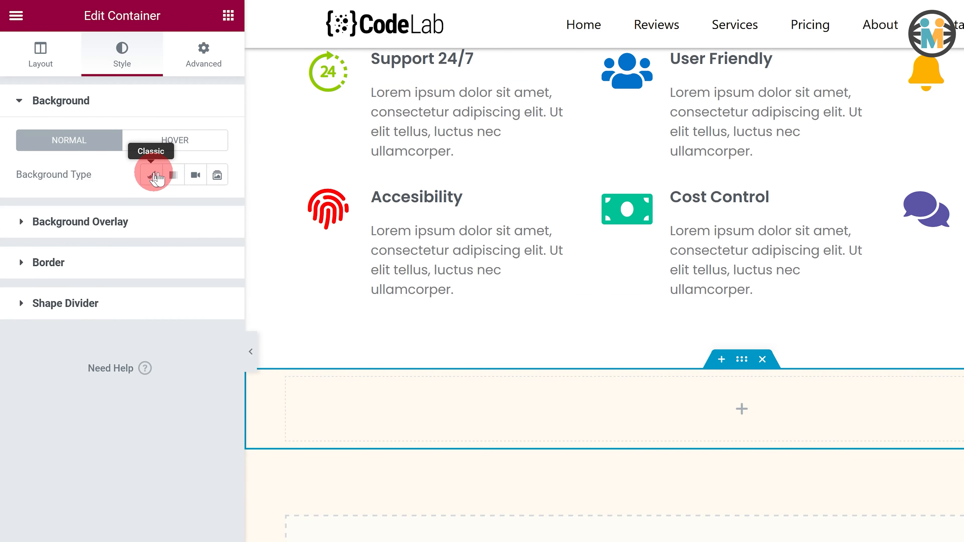
click(152, 175)
click(195, 208)
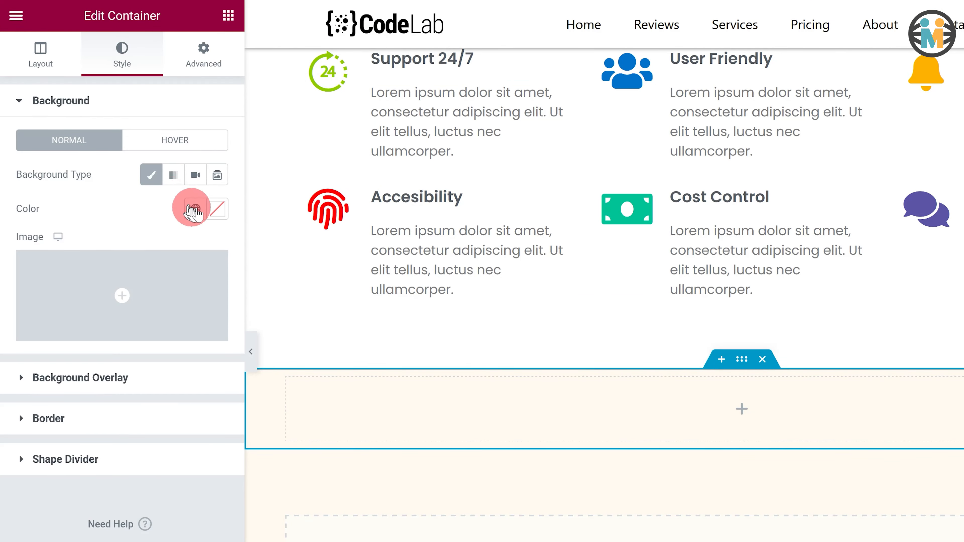
click(86, 426)
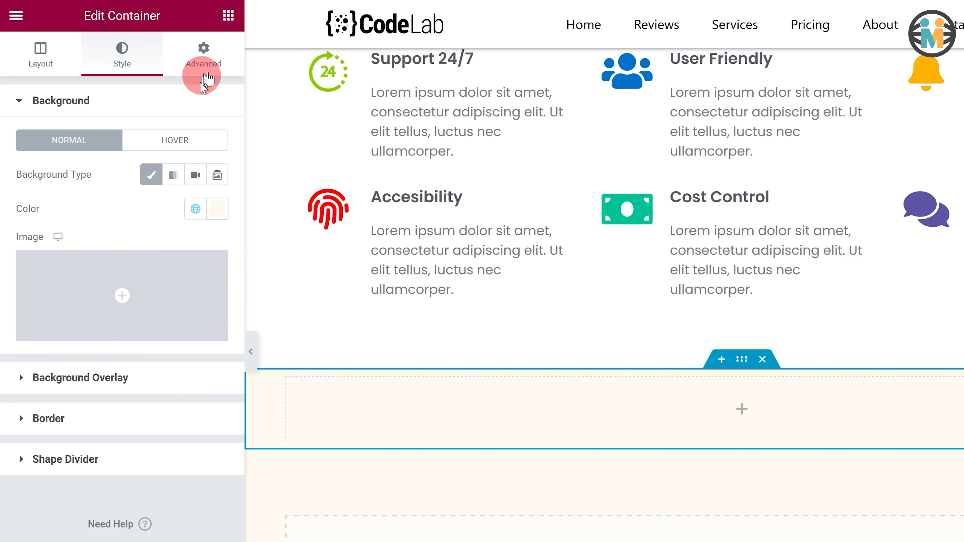
- Unlink the container's padding and set it to 70 px top and bottom and 50 px right and left
click(211, 61)
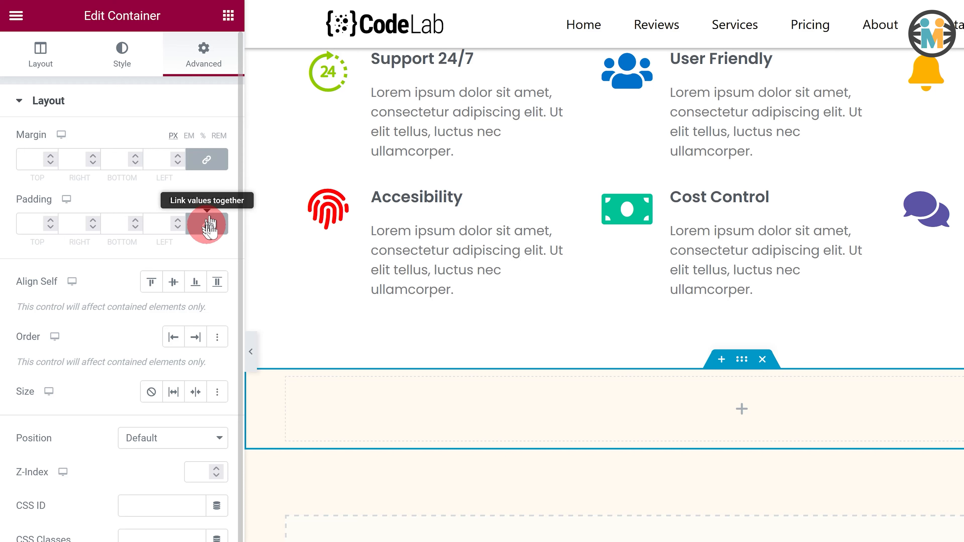
click(206, 223)
click(59, 226)
click(32, 226)
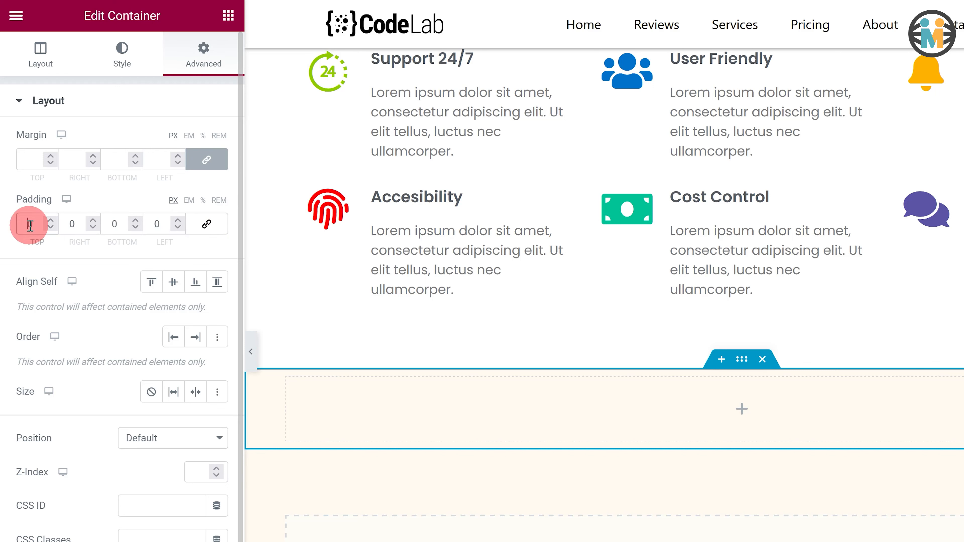
text(7)
click(112, 224)
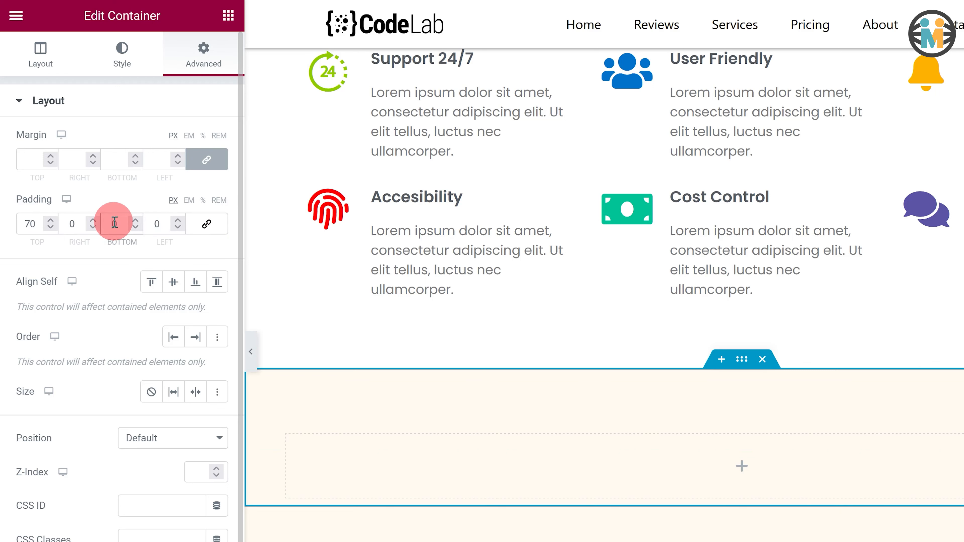
text(7)
click(73, 224)
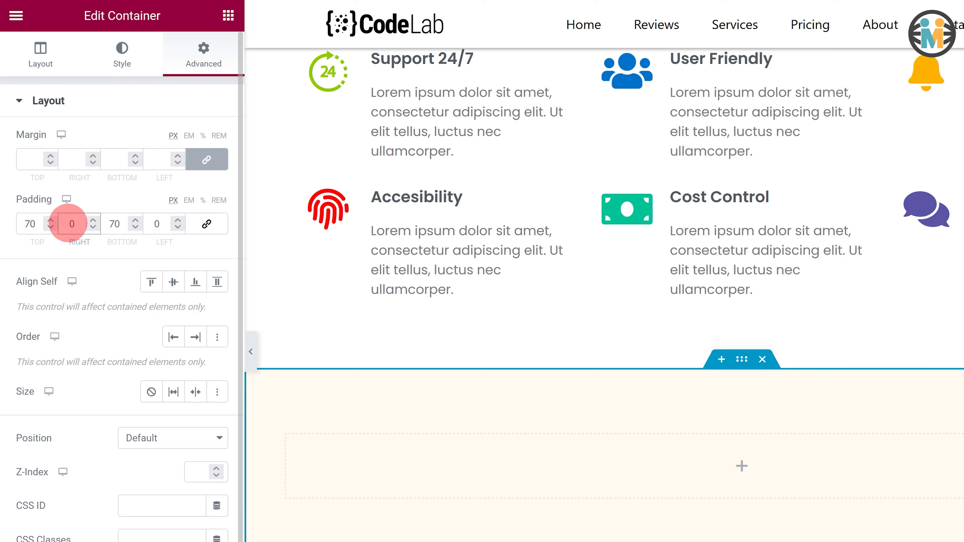
click(146, 225)
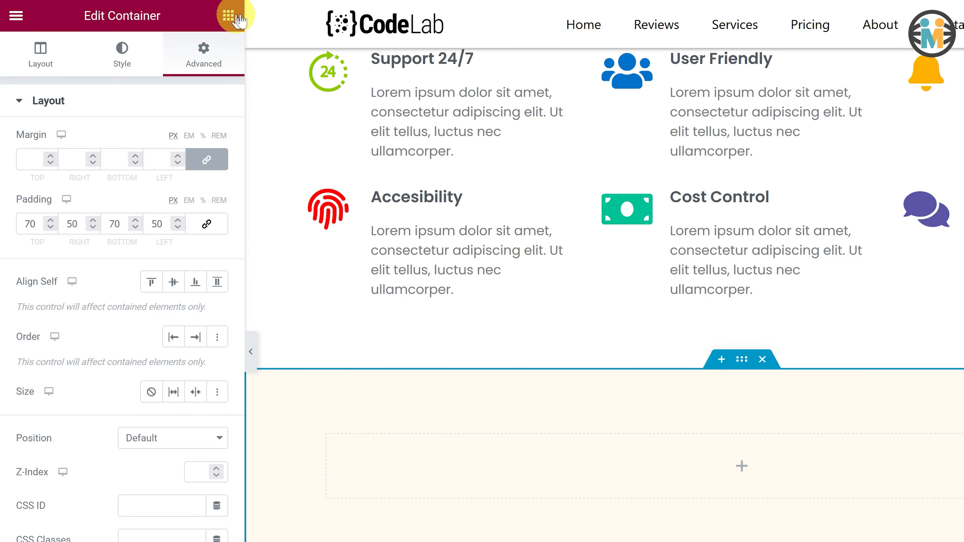
- Add an inner container inside the pricing parent container and duplicate it
click(237, 17)
drag(72, 195, 541, 452)
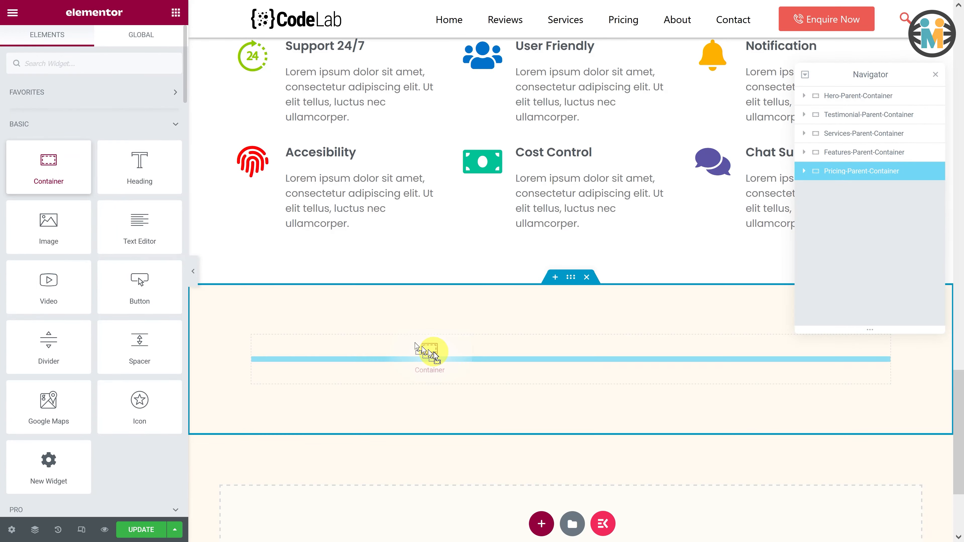
drag(416, 344, 431, 349)
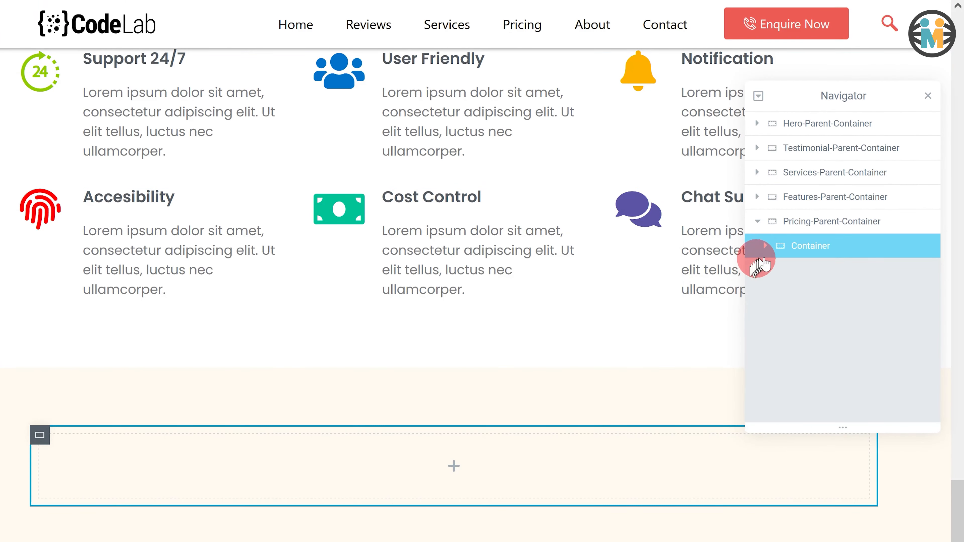
right_click(783, 248)
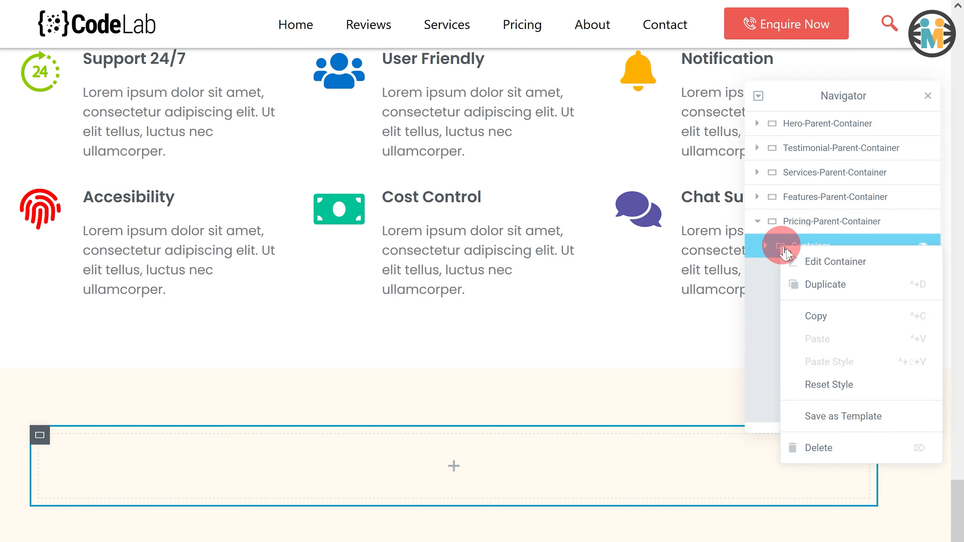
click(817, 284)
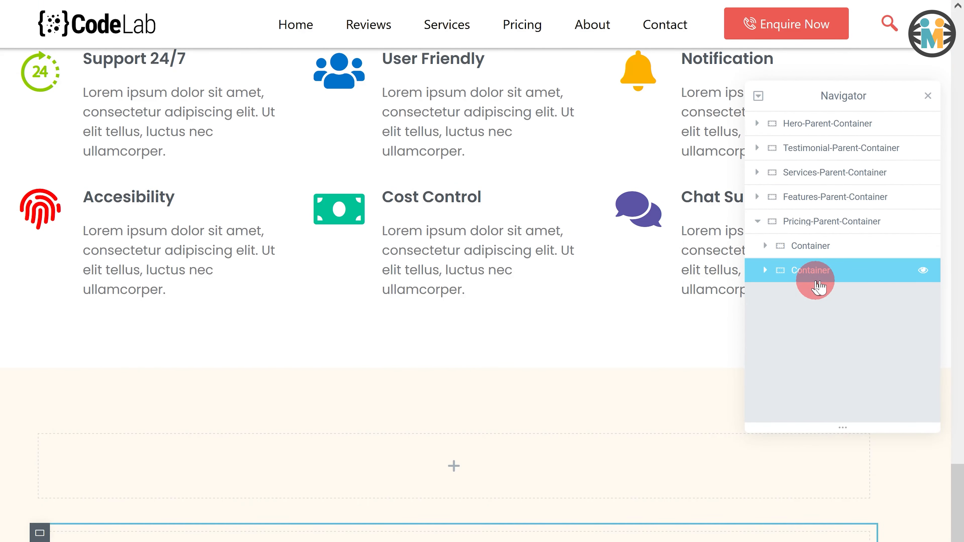
- Rename the two inner containers Top-Pricing-Container and Bottom-Pricing-Container
click(806, 247)
double_click(806, 246)
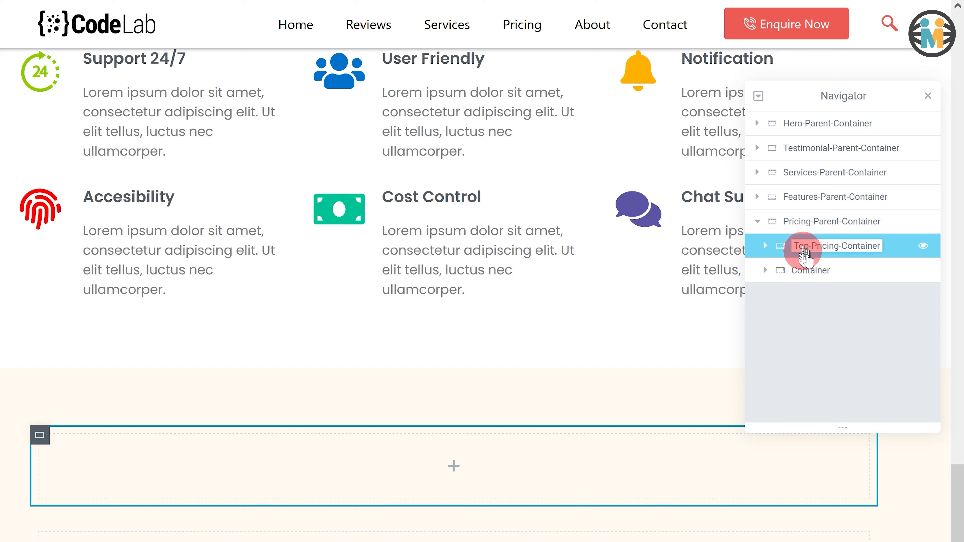
click(805, 270)
double_click(804, 270)
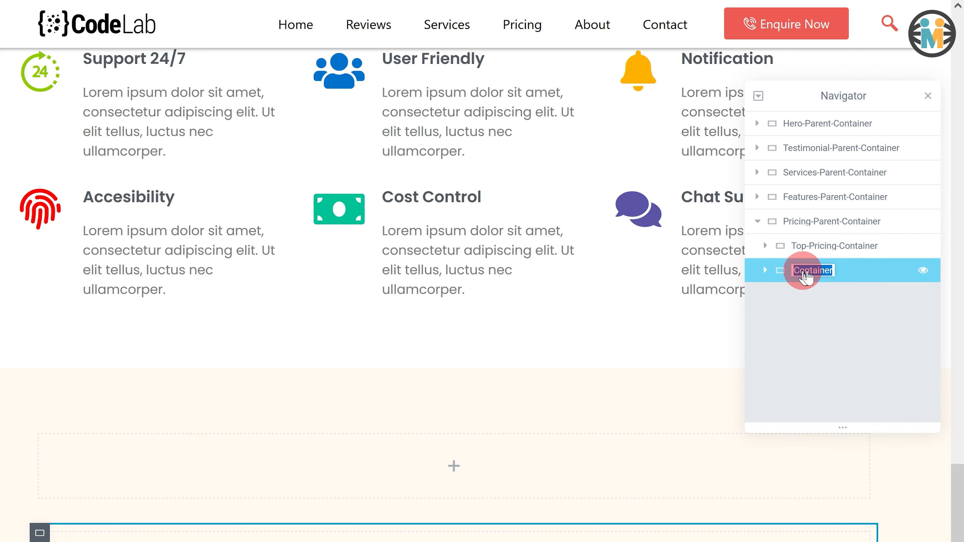
text(Bottom-Pricing-Contai)
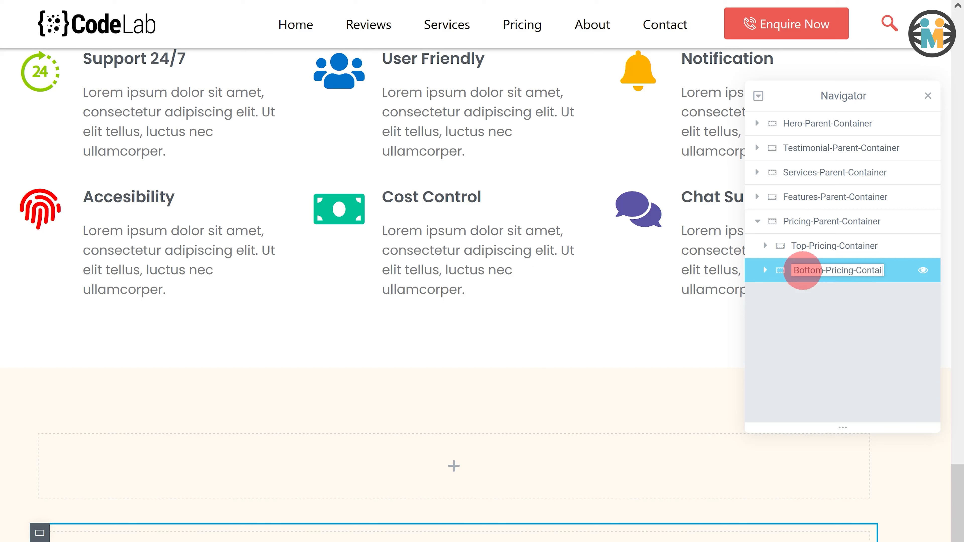
text(ner)
- Set the top pricing container's items to column direction with centered alignment and centered justification
click(811, 247)
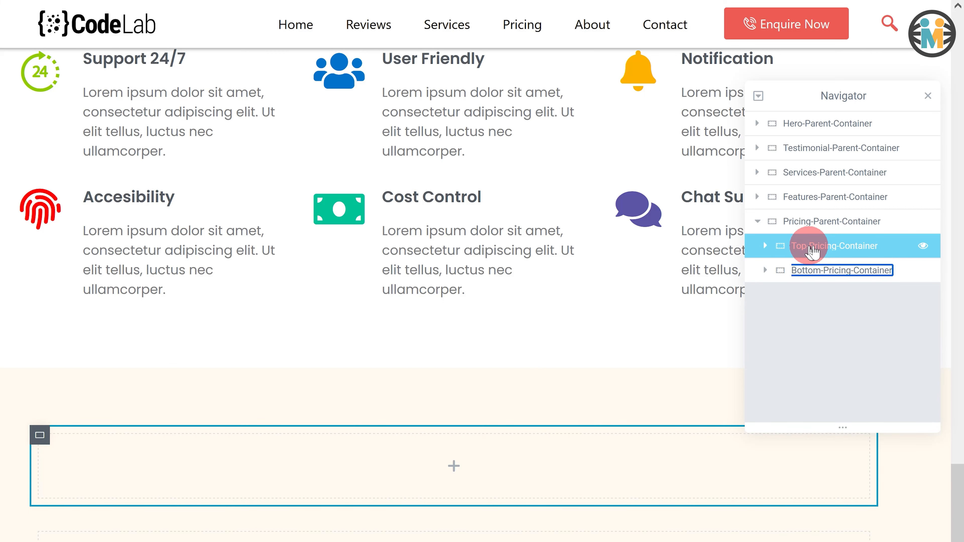
click(66, 303)
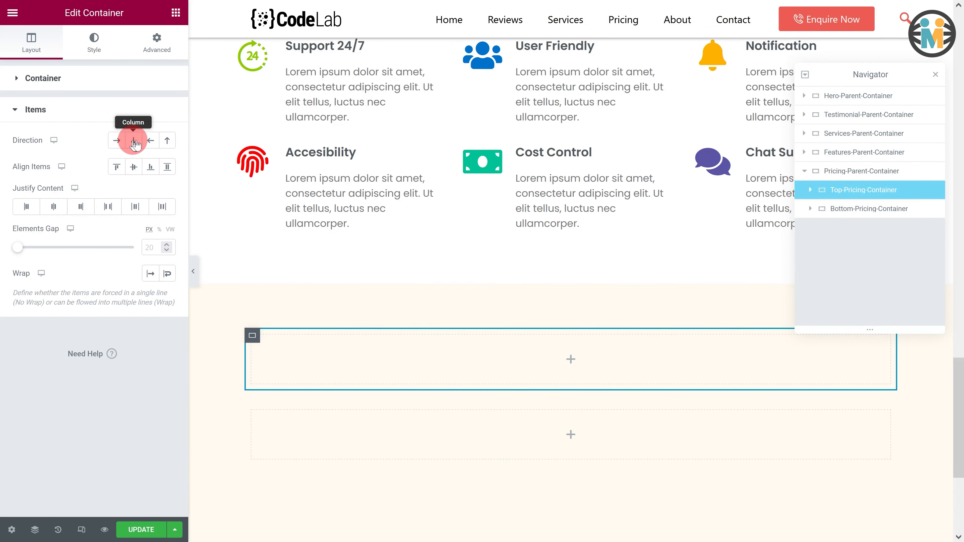
click(133, 142)
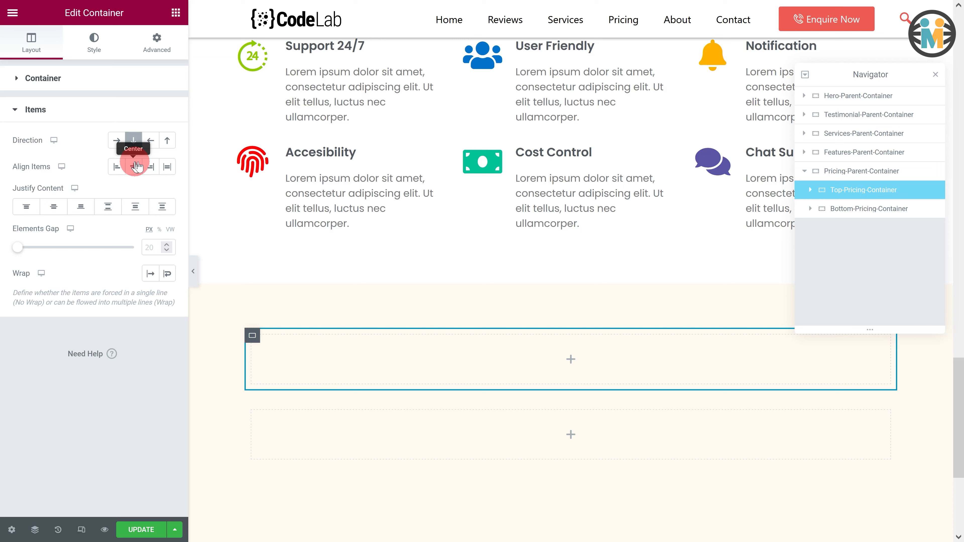
click(136, 166)
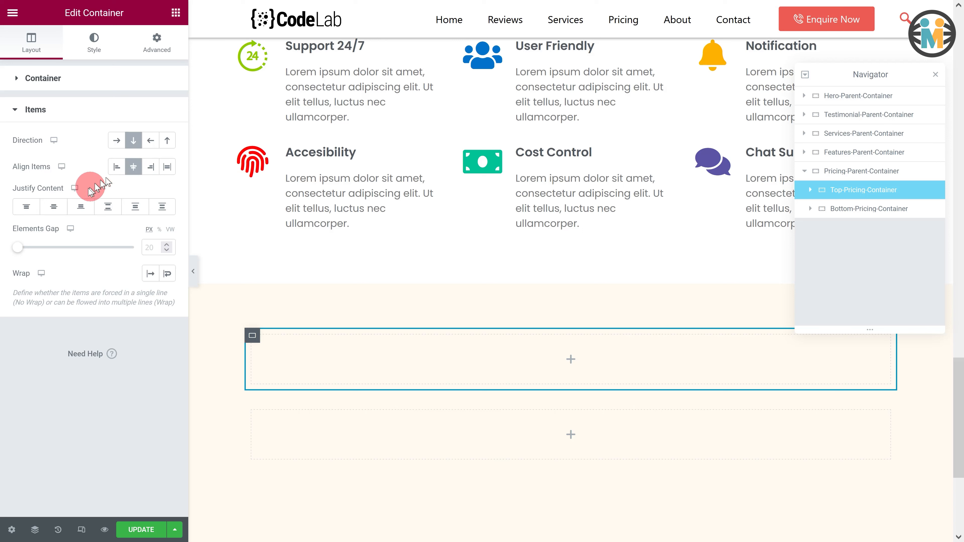
click(60, 210)
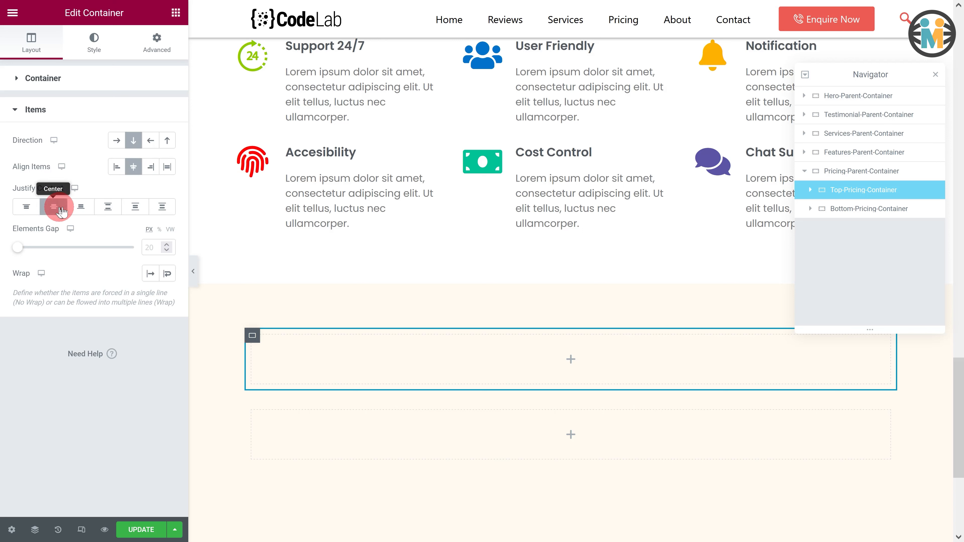
- Add a Heading widget into the top pricing container and rename it Title Heading
click(180, 15)
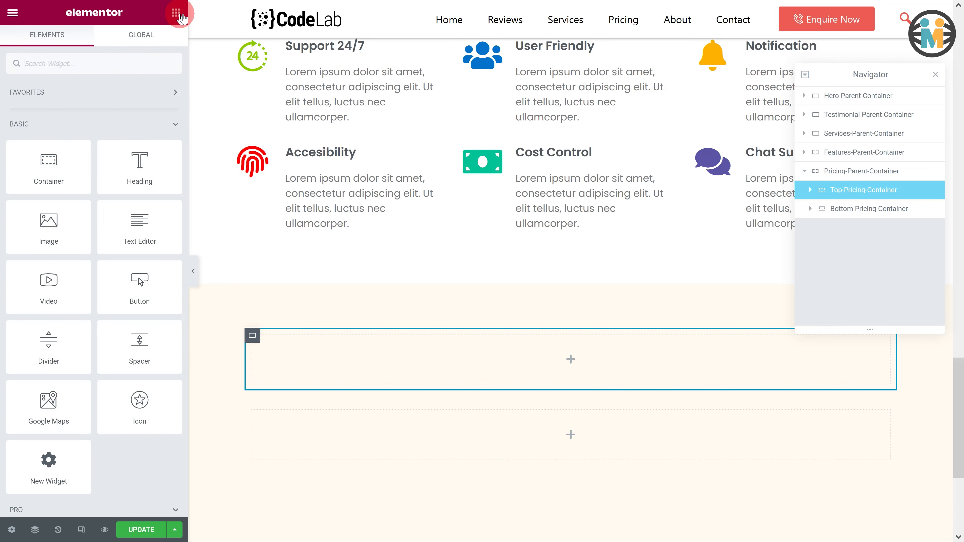
drag(123, 145, 423, 349)
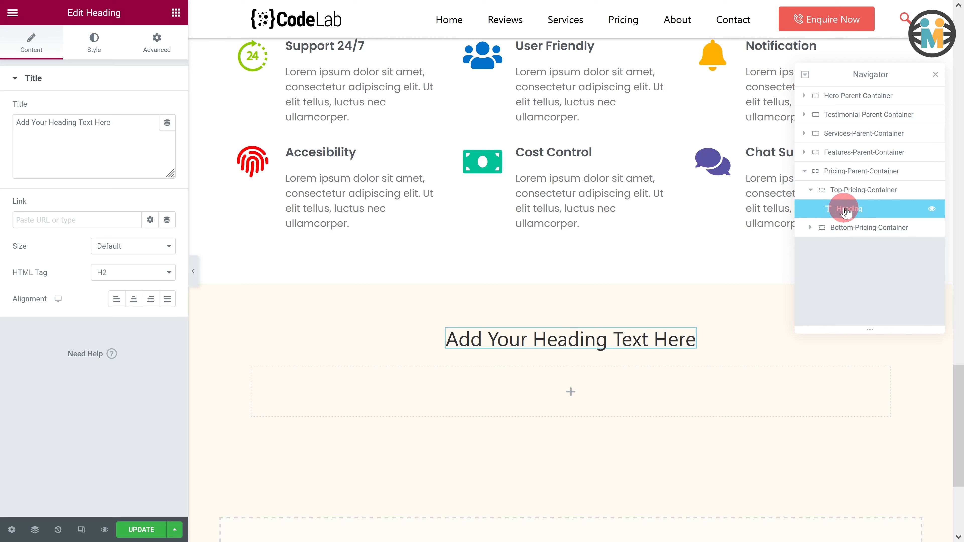
double_click(847, 212)
- Replace the heading text with Buy Our Cost Effective Plans
drag(114, 123, 12, 131)
text(Buy Our  C)
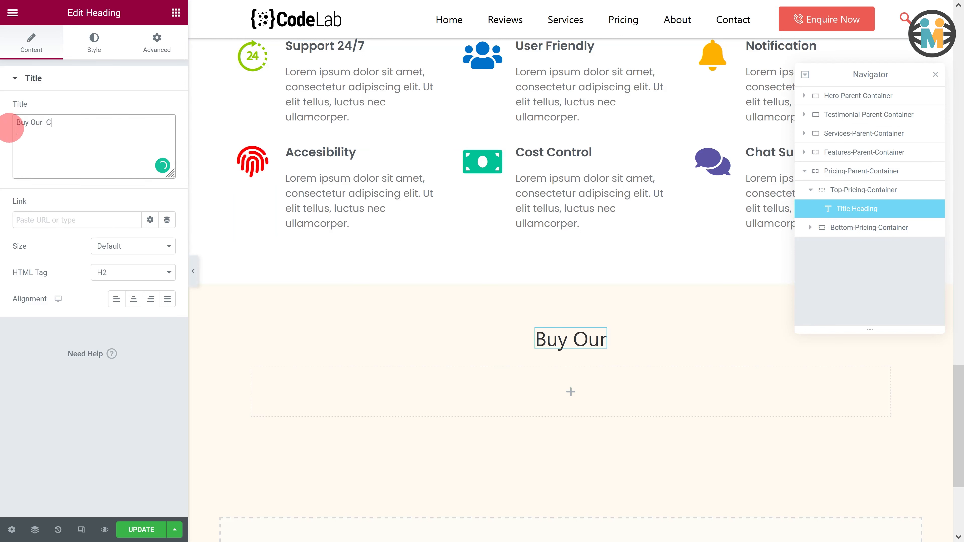
text(ost Effective Plans)
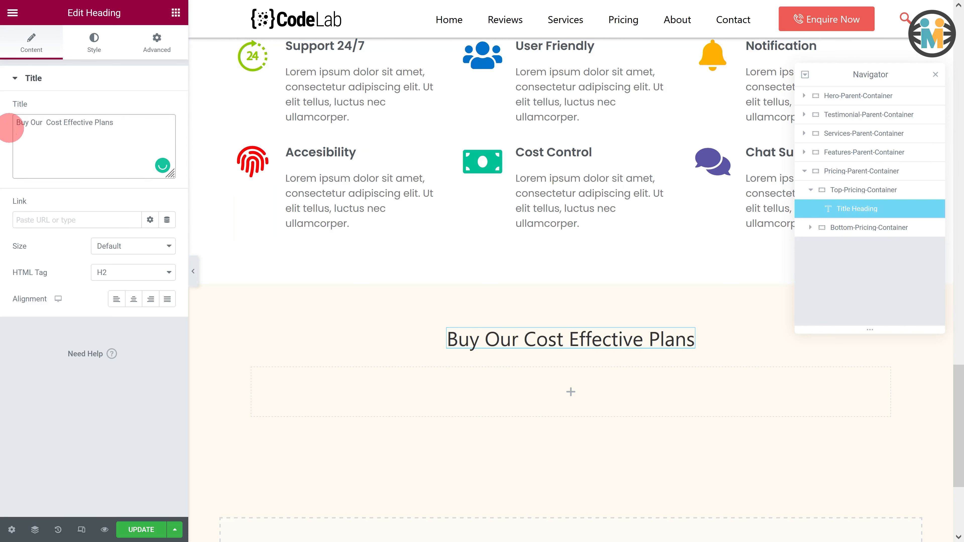
- Set the heading's text color to the Secondary global color
click(94, 42)
click(148, 109)
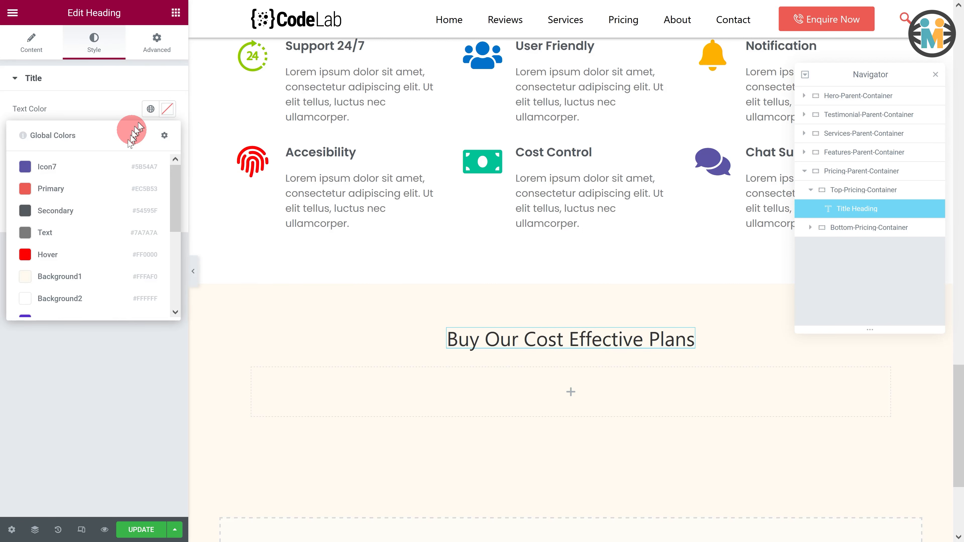
click(93, 209)
- Set the heading typography to Poppins, size 2 em, weight 600
click(167, 136)
click(125, 194)
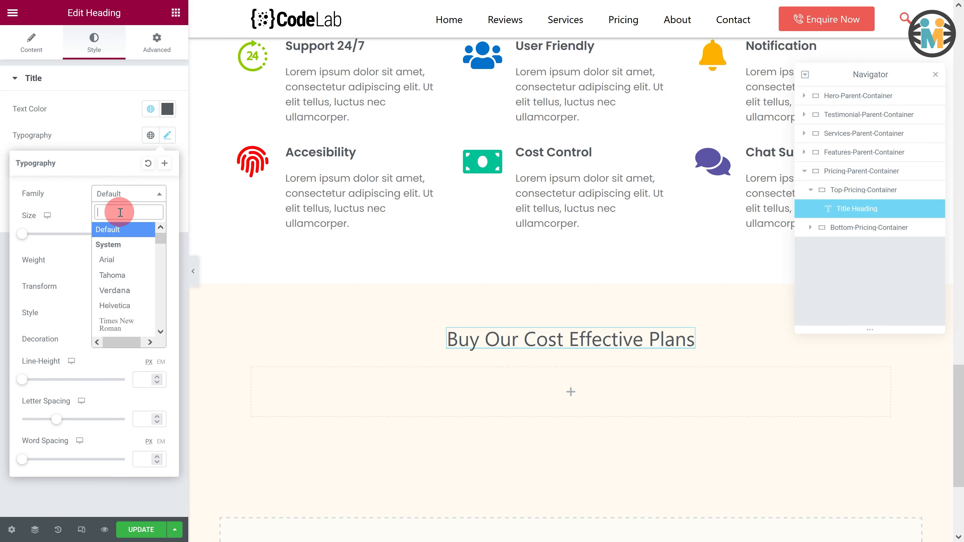
text(poppins)
click(114, 244)
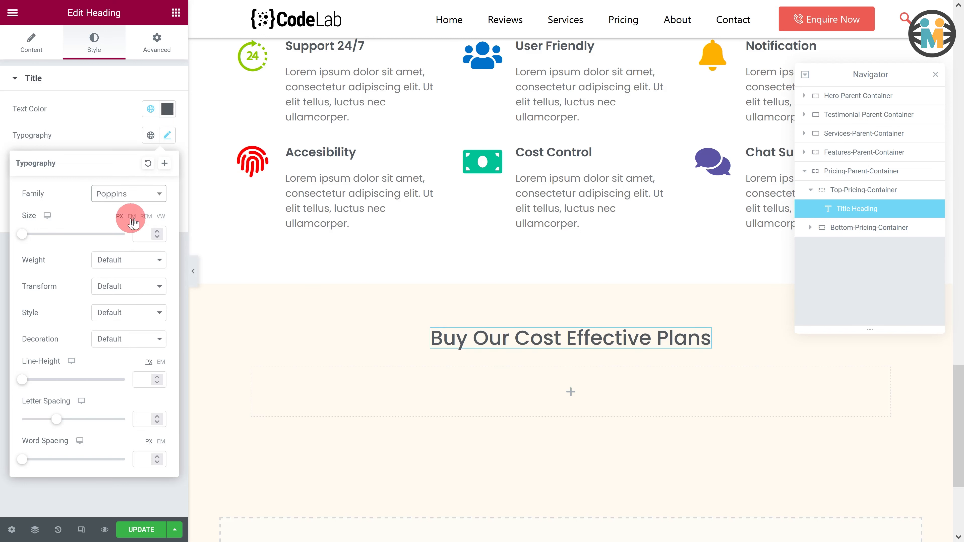
text(2)
click(121, 260)
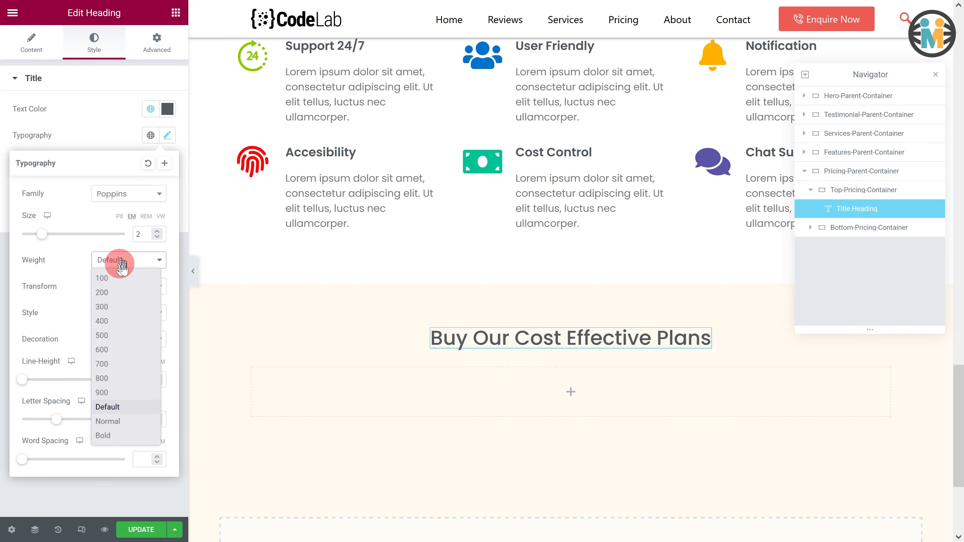
click(112, 348)
click(100, 134)
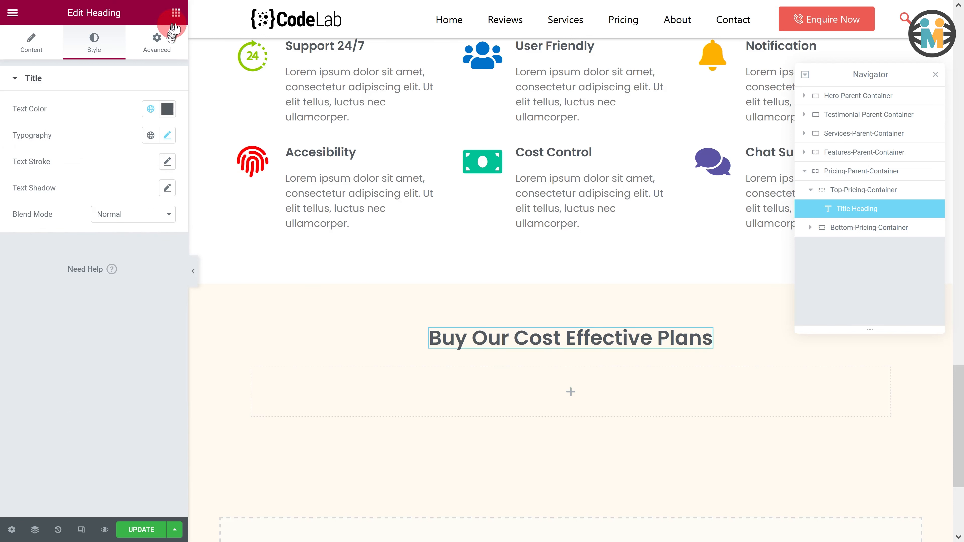
- Add a container below the heading and rename it Toggle-switch-button-container
click(176, 12)
drag(48, 160, 531, 343)
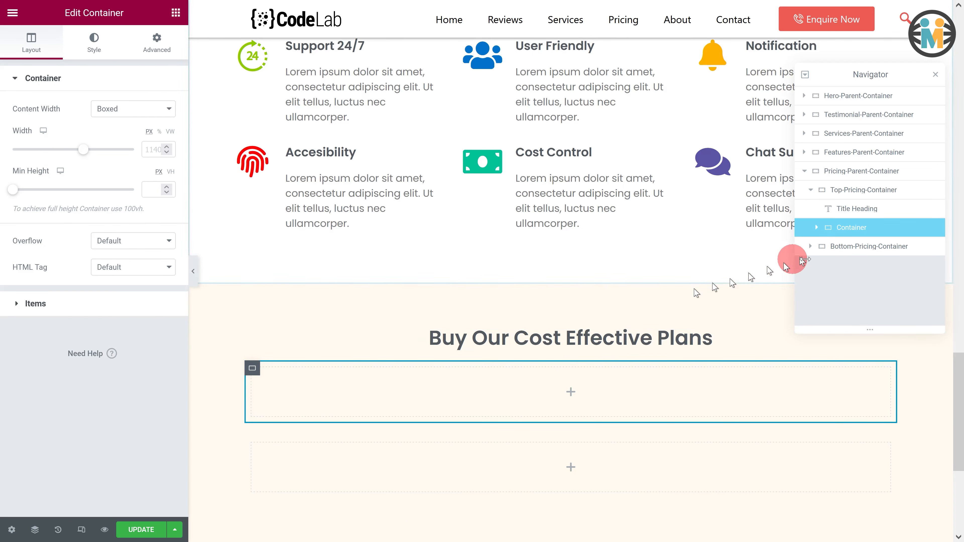
click(848, 231)
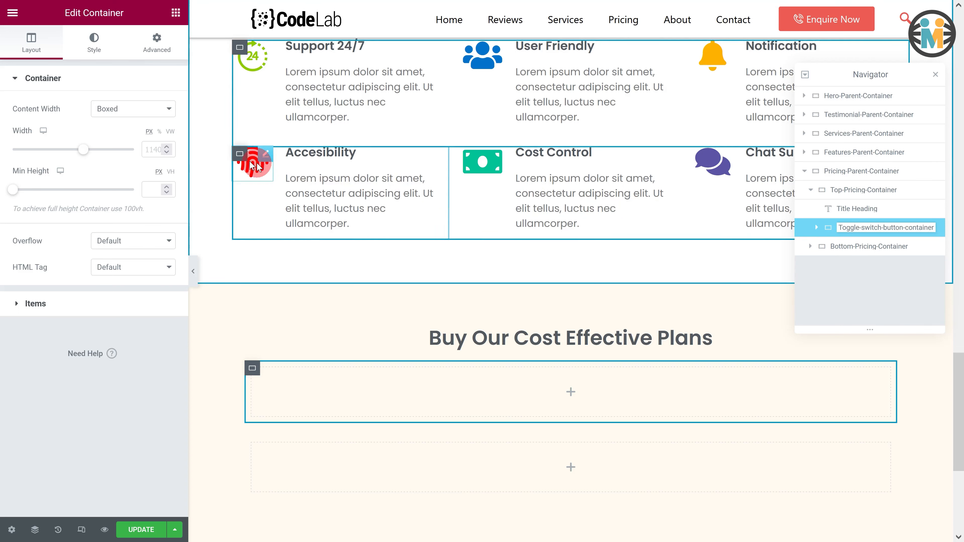
- Set the toggle container's content width to Full Width and its width to 36
click(109, 110)
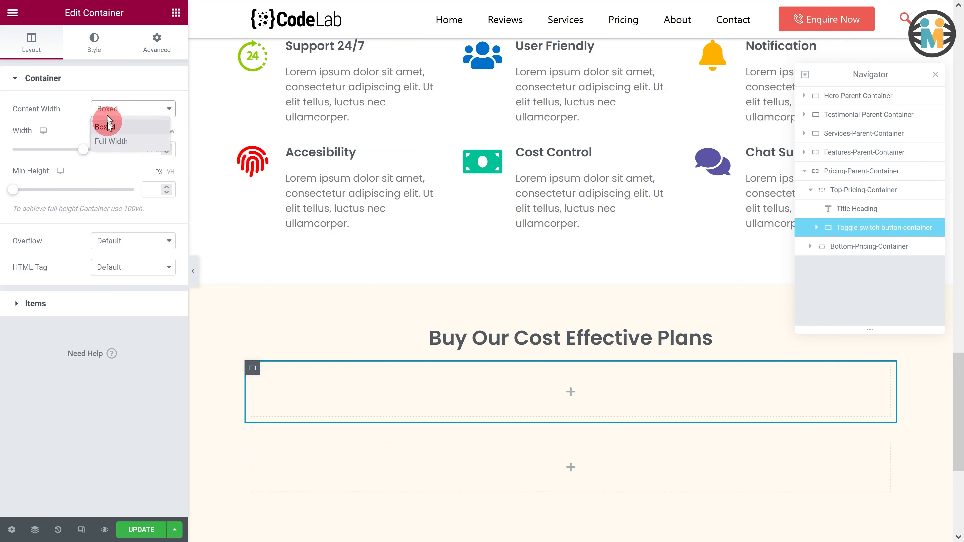
click(100, 142)
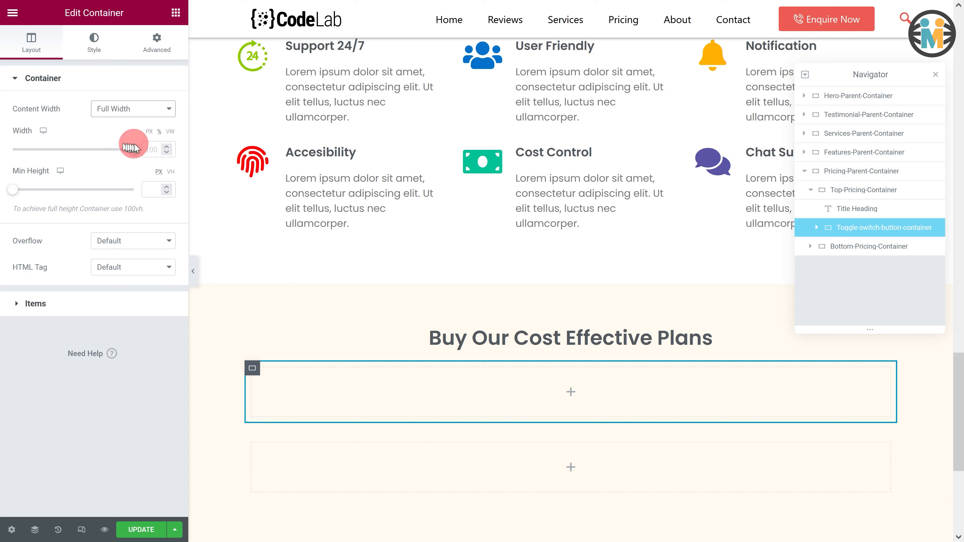
click(153, 149)
text(36)
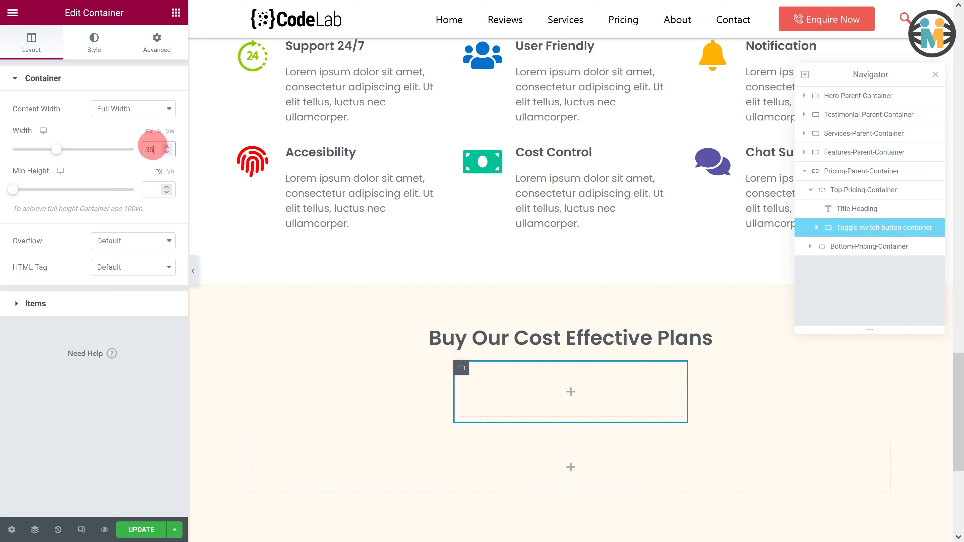
- Set the toggle container's items to row direction with centered alignment and centered justification
click(24, 302)
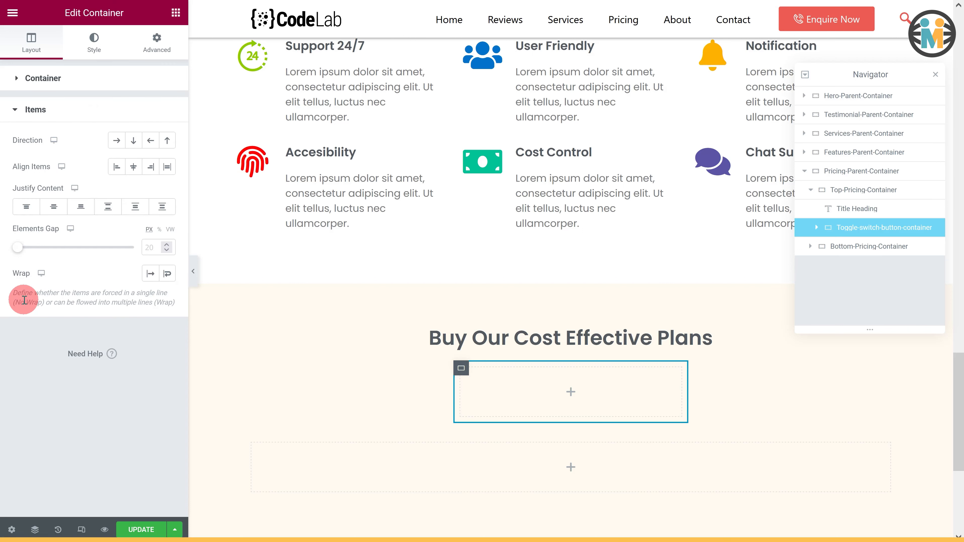
click(121, 142)
click(137, 167)
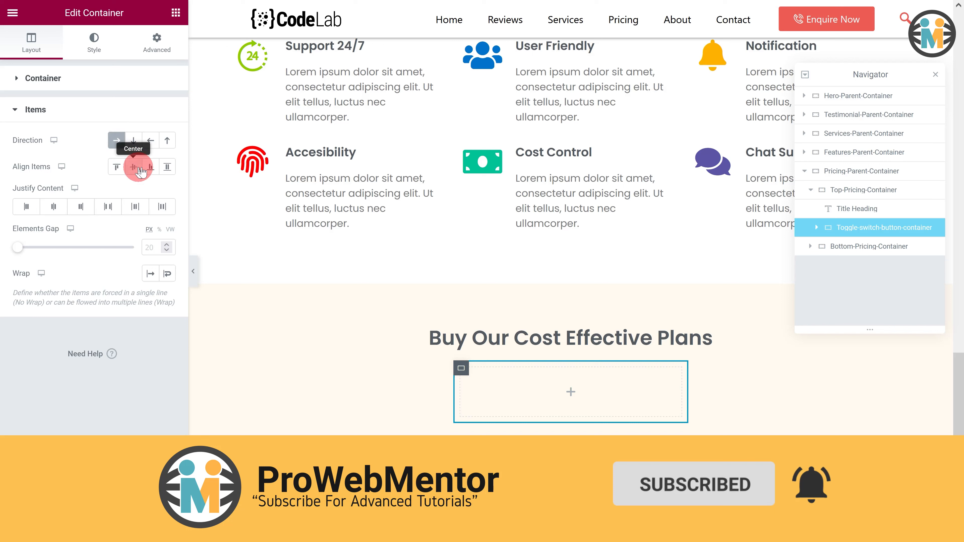
click(57, 207)
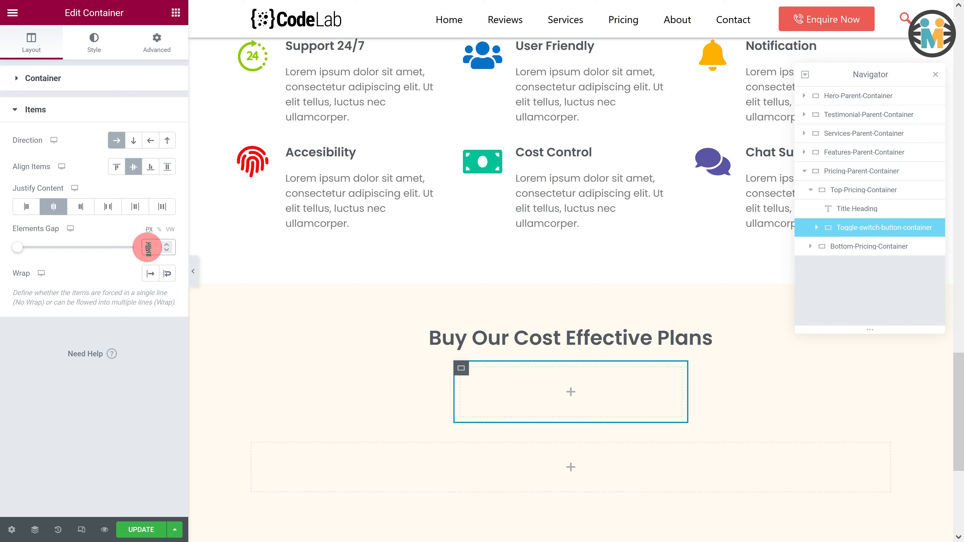
- Add a box shadow to the toggle container with color rgba(33, 33, 33, 0.1) and a vertical offset of 4
click(98, 46)
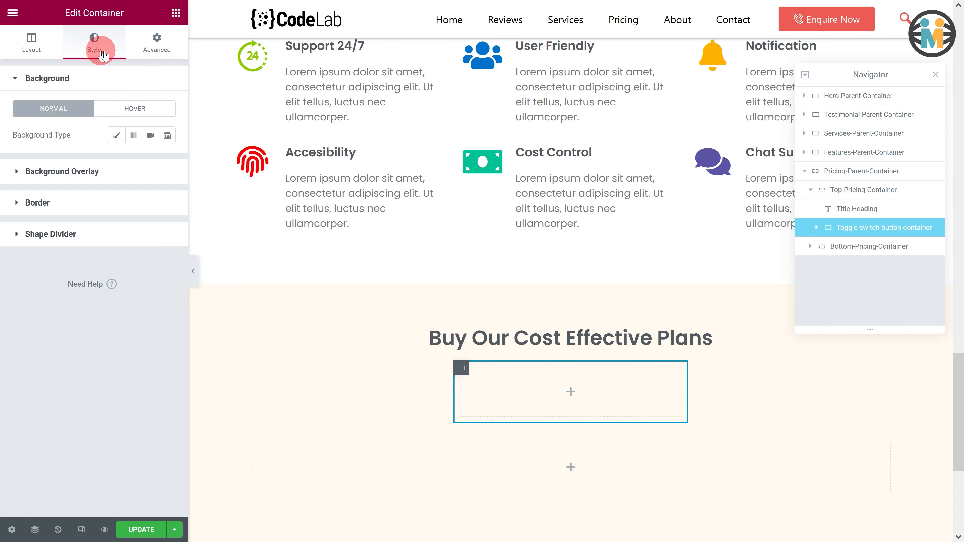
click(57, 201)
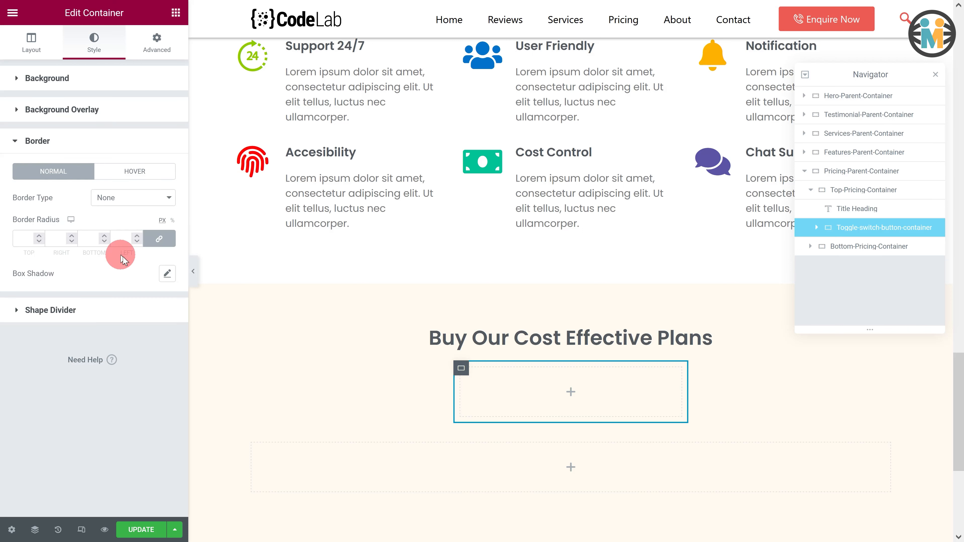
click(167, 273)
click(157, 307)
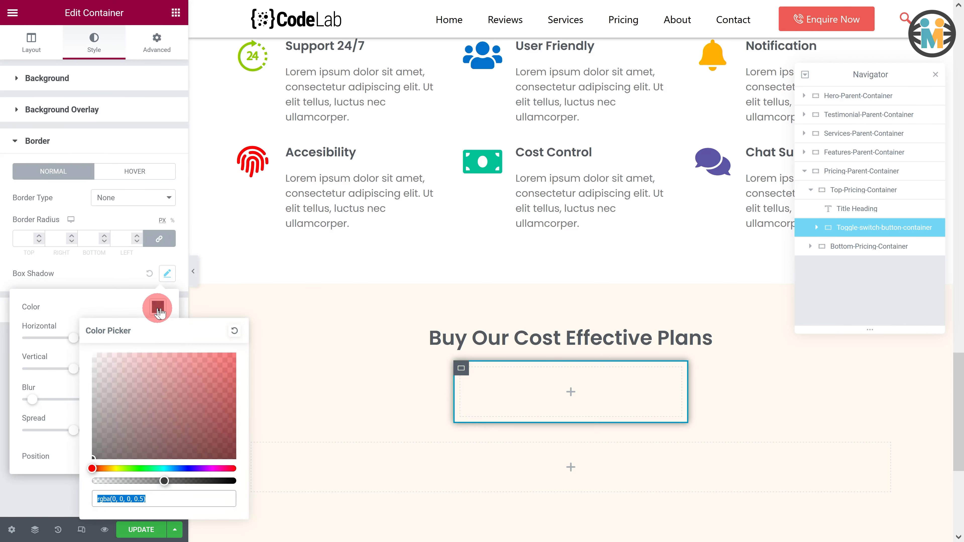
text(rgba(33, 33, 33, 0.11))
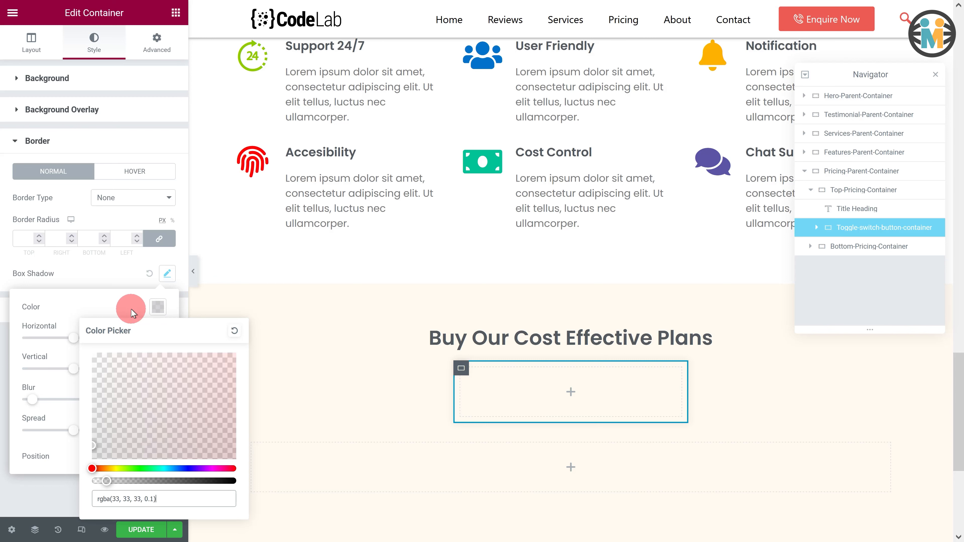
click(132, 309)
drag(143, 371, 130, 373)
text(4)
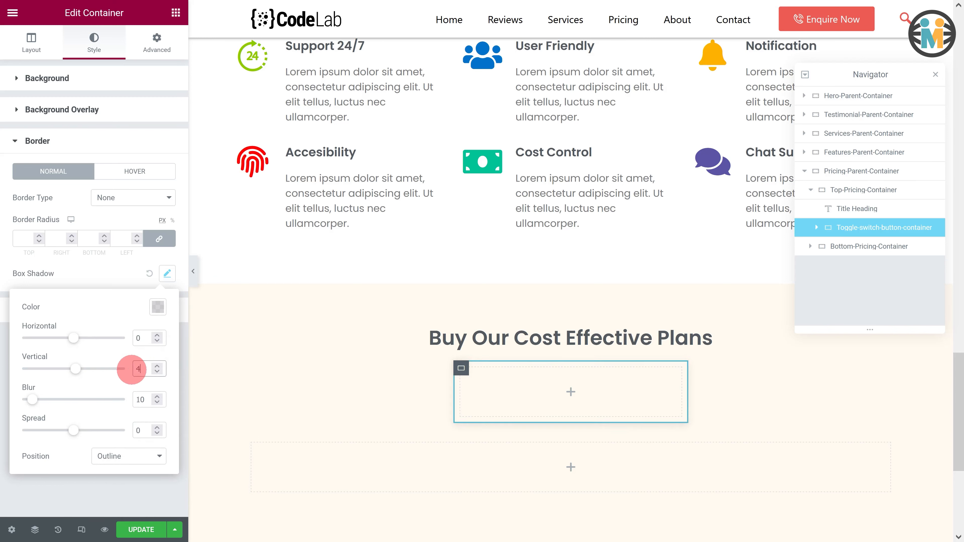
drag(143, 431, 136, 432)
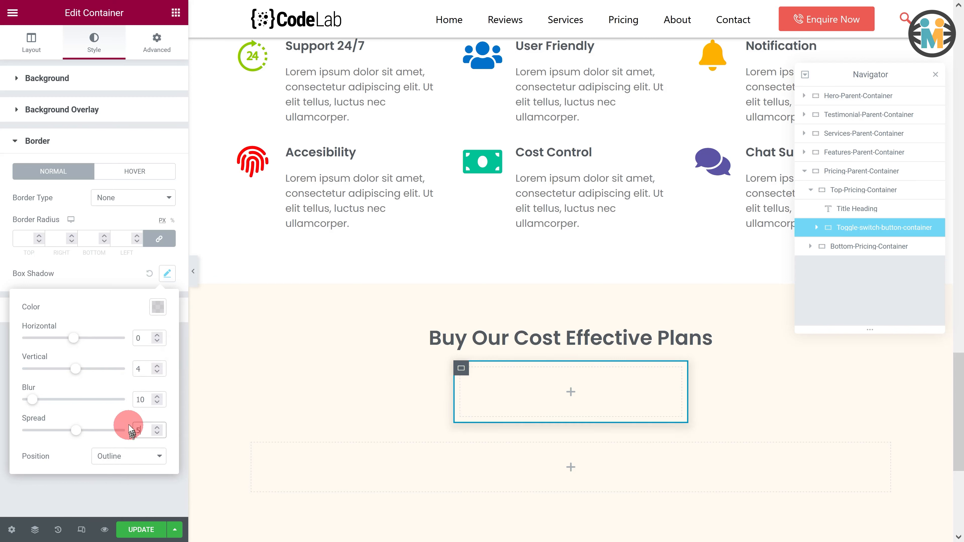
click(108, 275)
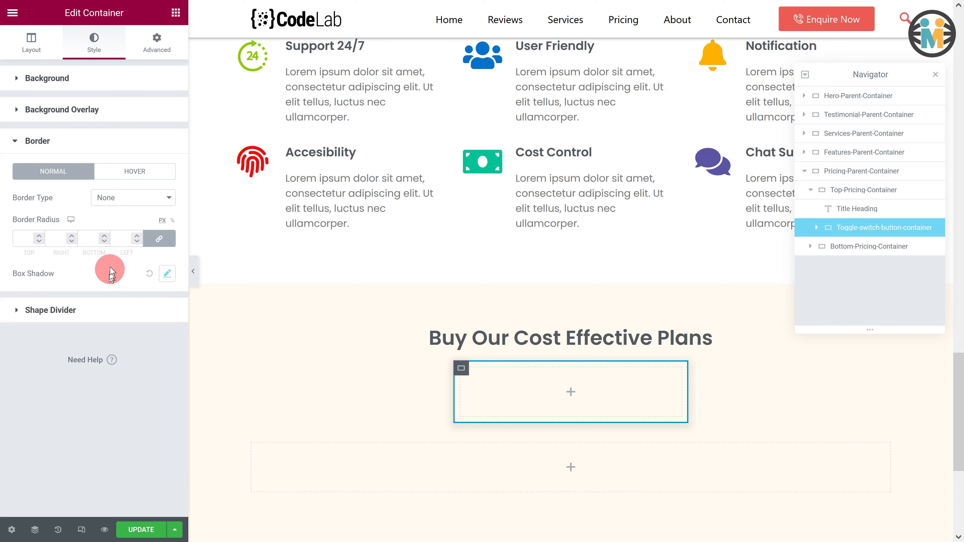
- Add a container inside the toggle container and rename it Monthly-Billing-Button
click(176, 12)
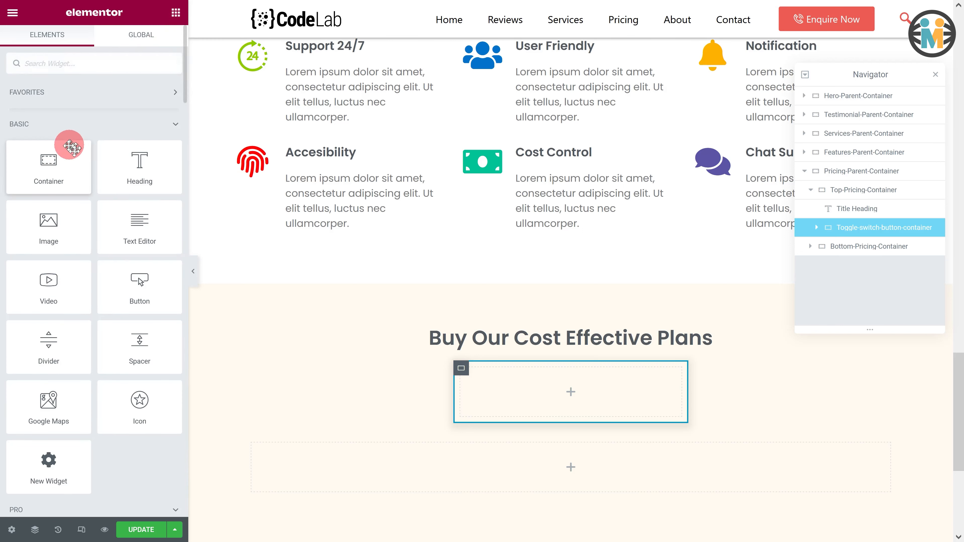
drag(71, 148, 515, 394)
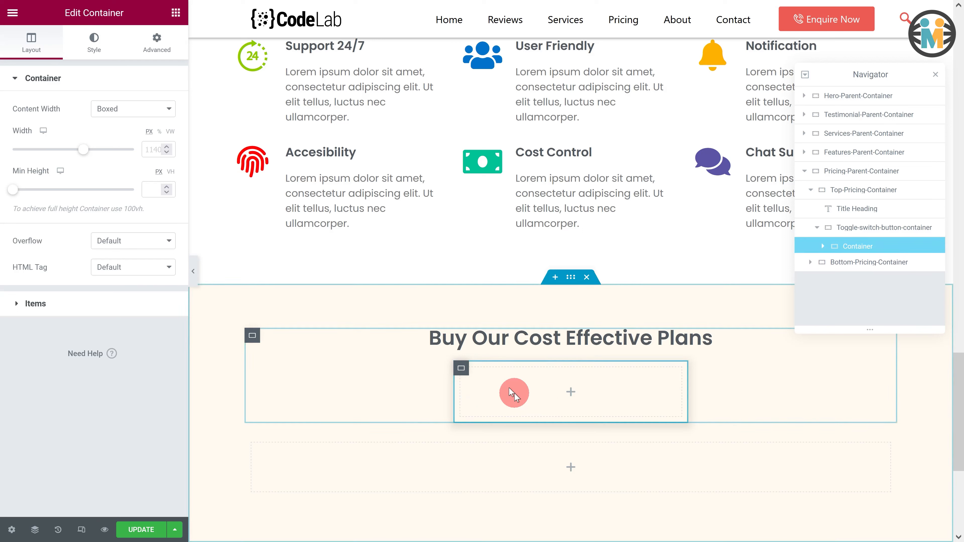
double_click(861, 247)
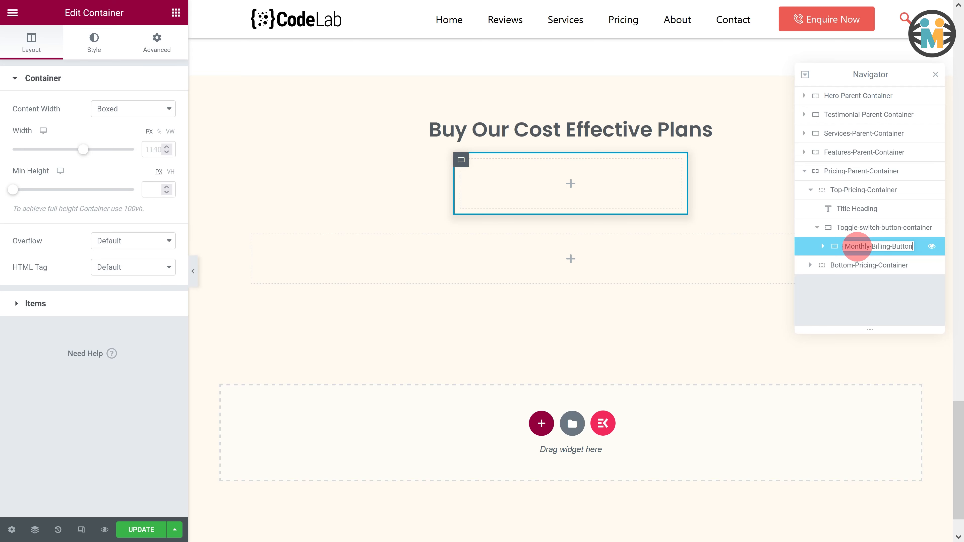
- Give the Monthly-Billing-Button container a solid 2 px border in the Primary global color
click(91, 45)
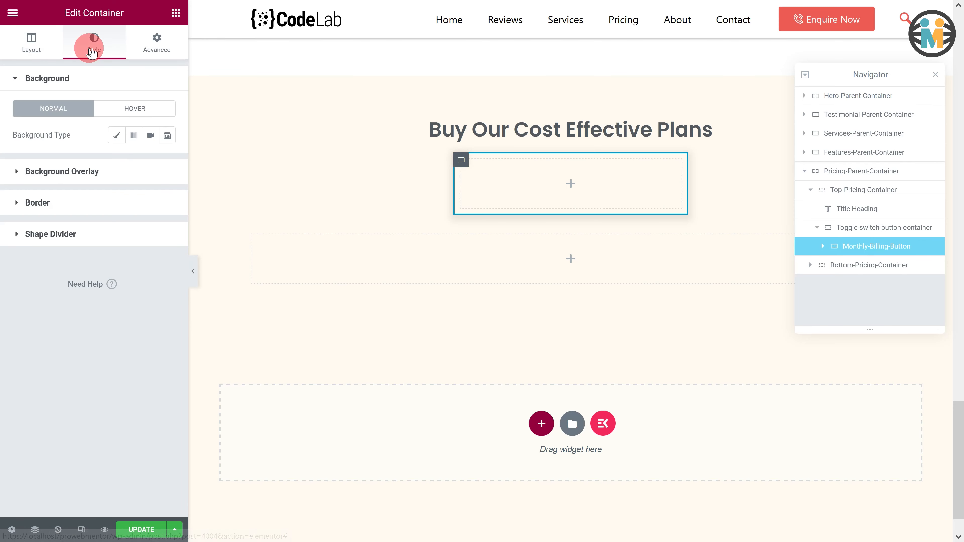
click(73, 209)
click(103, 198)
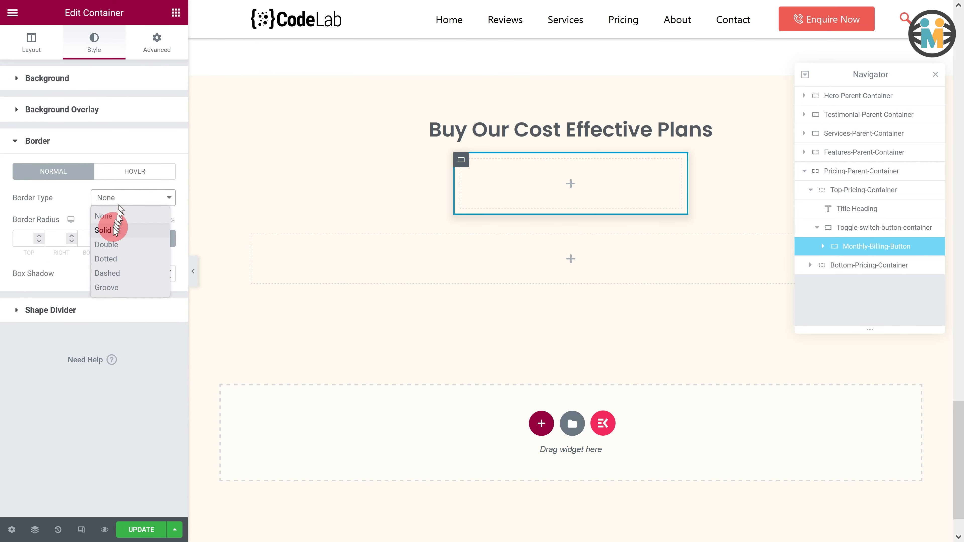
click(104, 231)
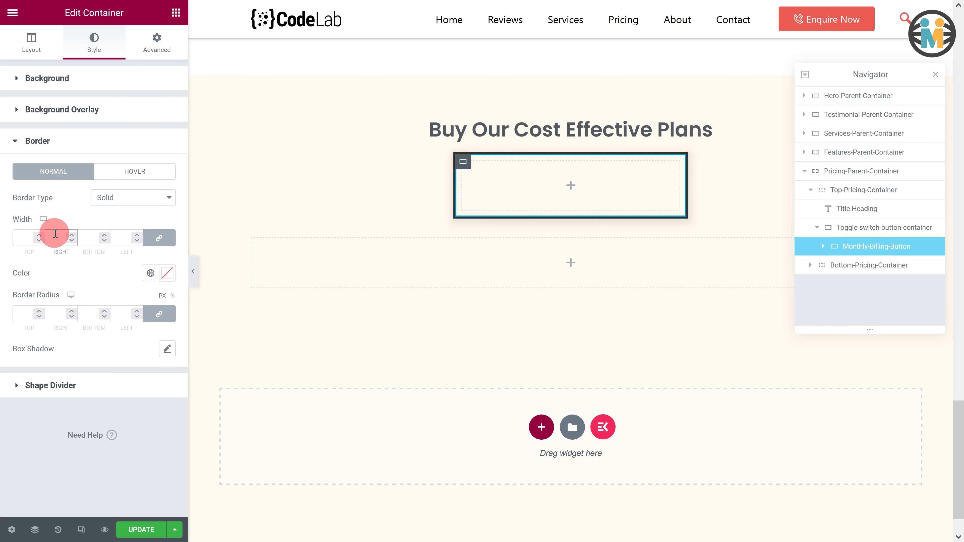
text(2)
click(152, 266)
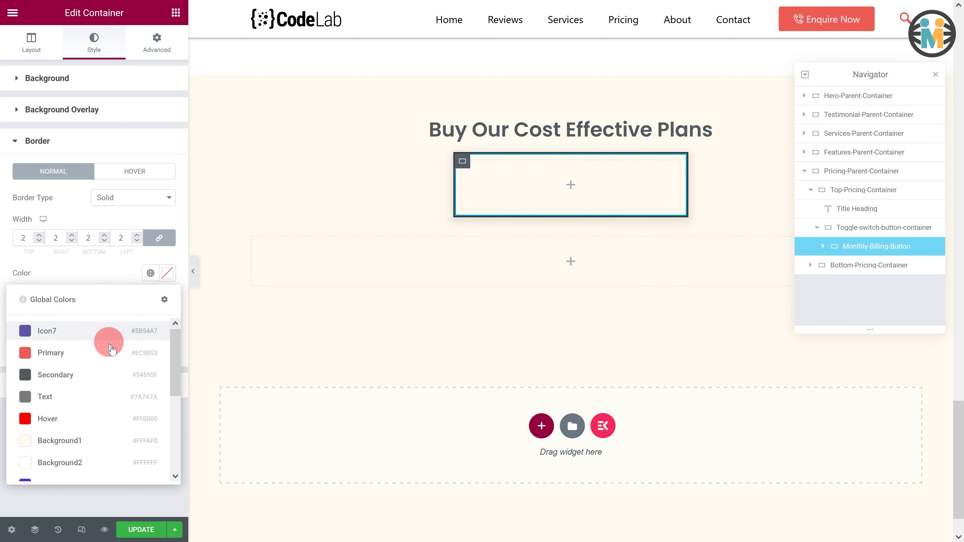
click(101, 353)
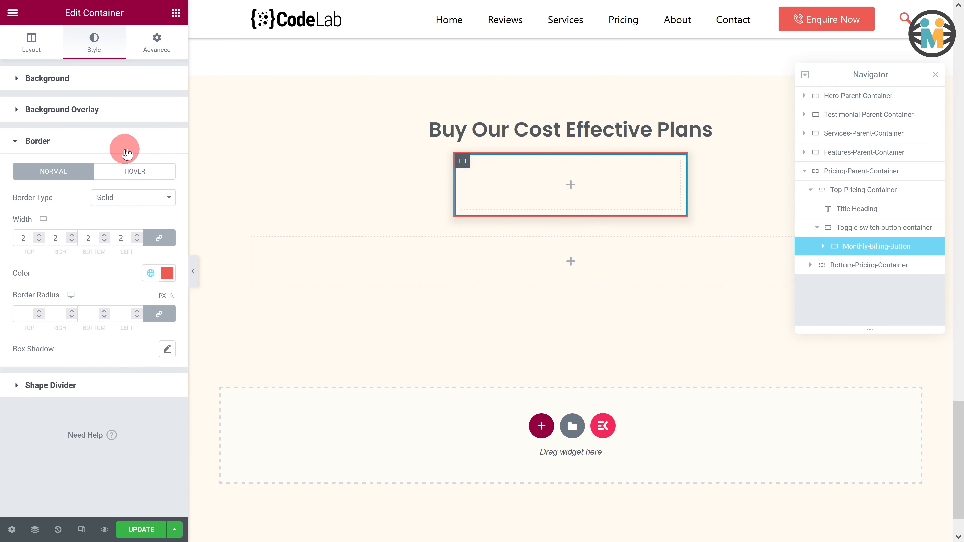
- Set the Monthly-Billing-Button container's padding to 8 top, 5 right, 8 bottom and 5 left
click(154, 48)
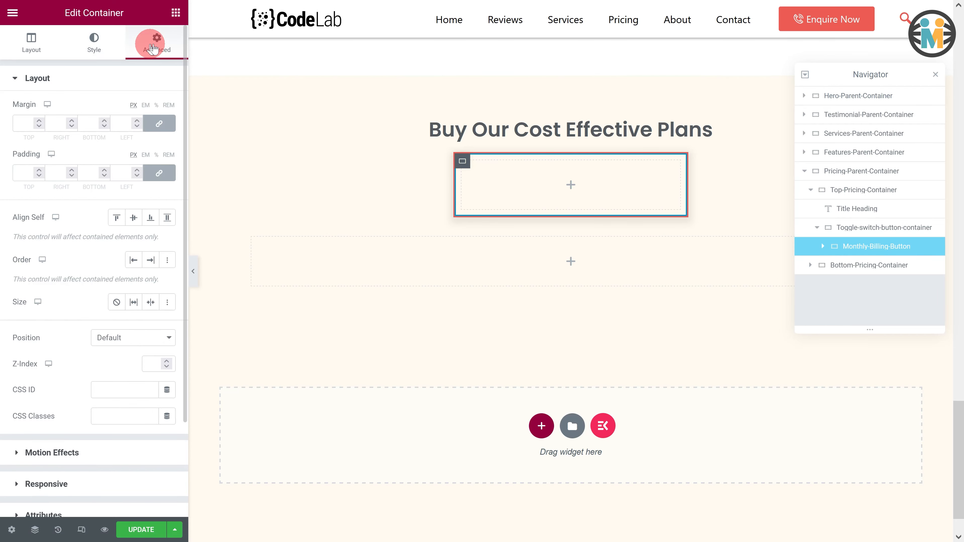
click(159, 173)
click(59, 173)
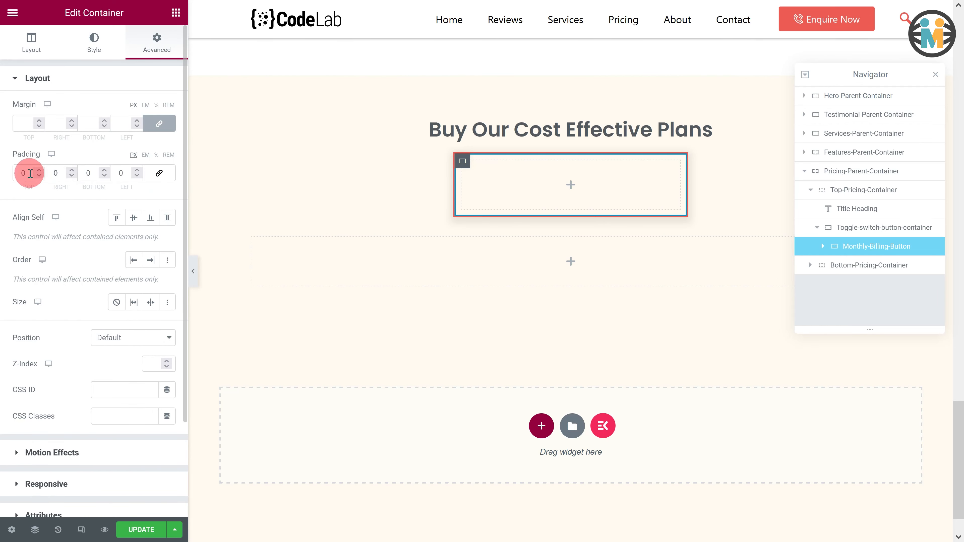
drag(29, 173, 13, 175)
text(8)
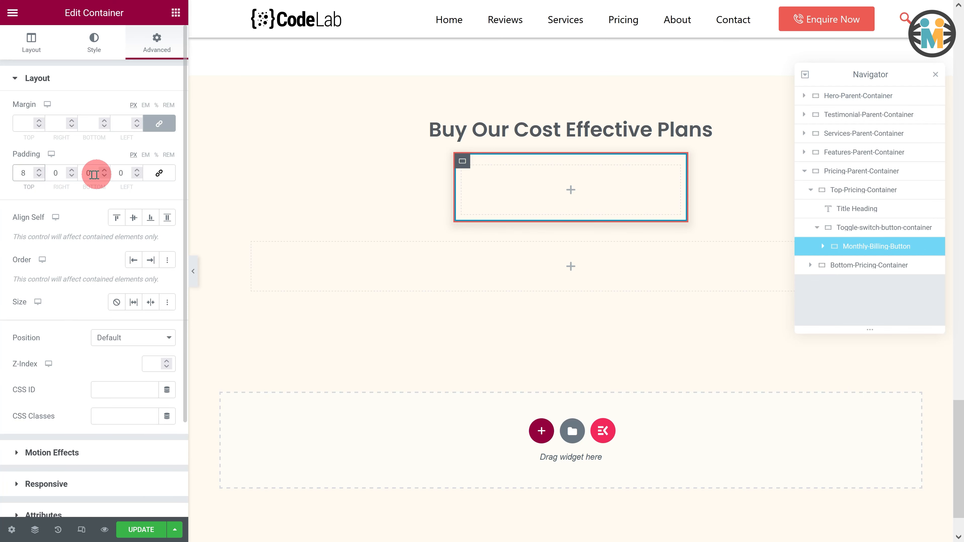
drag(97, 173, 83, 173)
text(8)
double_click(56, 173)
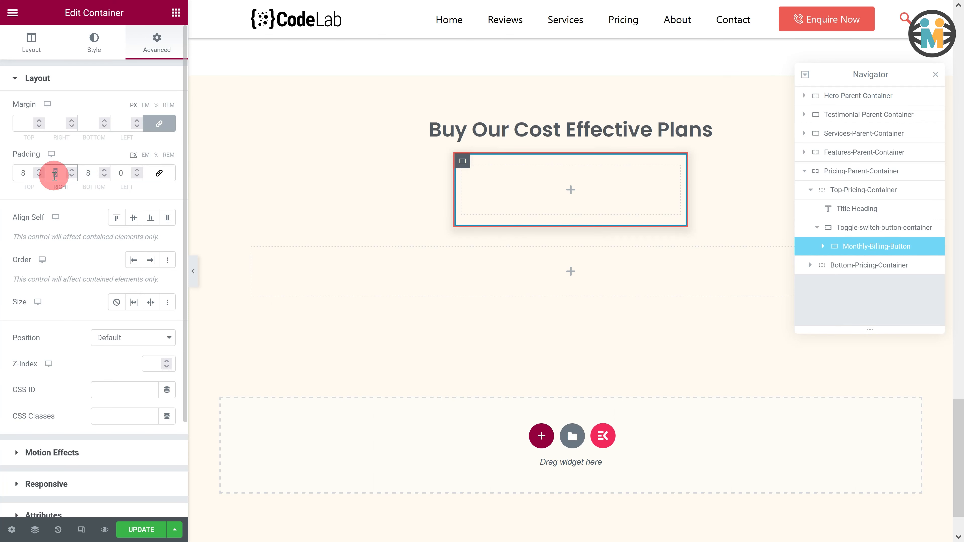
click(125, 173)
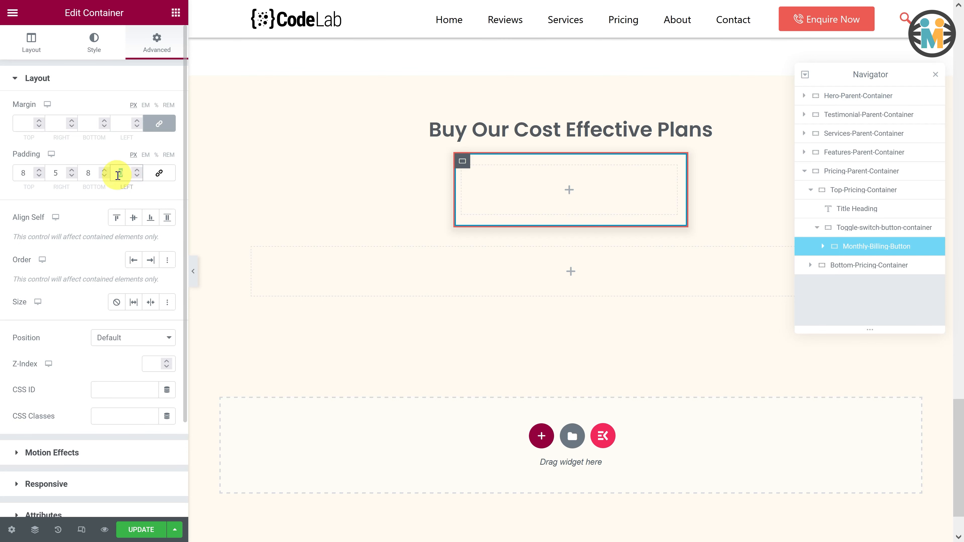
text(5)
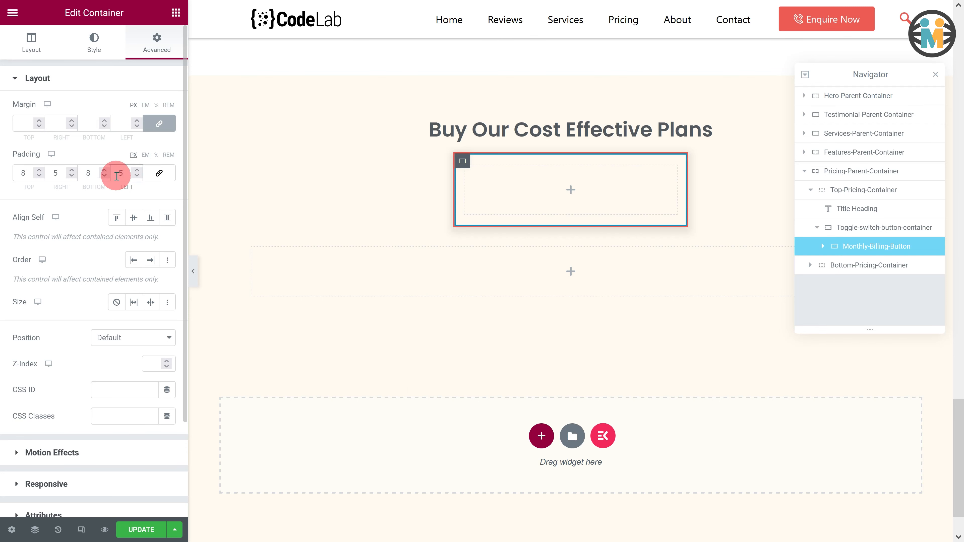
- Set the container's CSS ID and CSS class both to monthly-billing
click(116, 386)
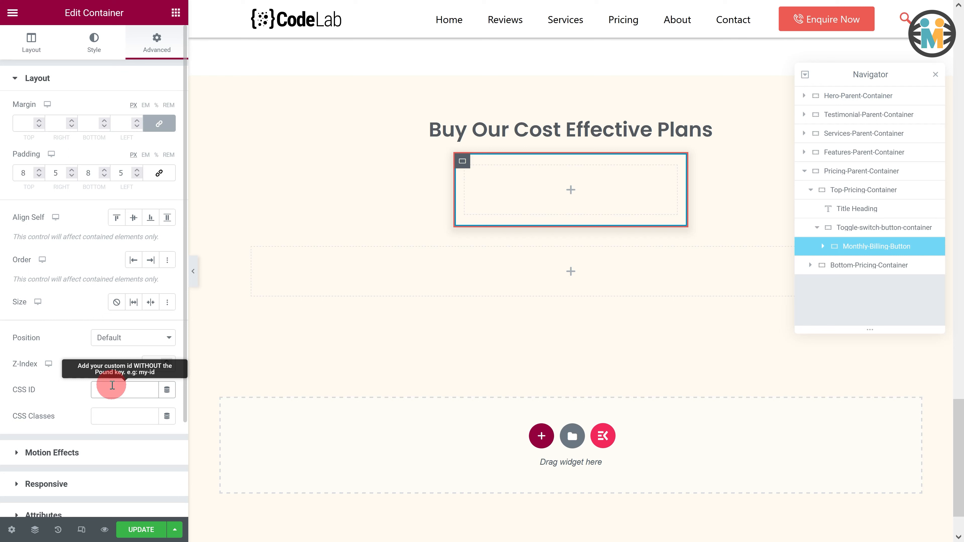
text(monthly-billing)
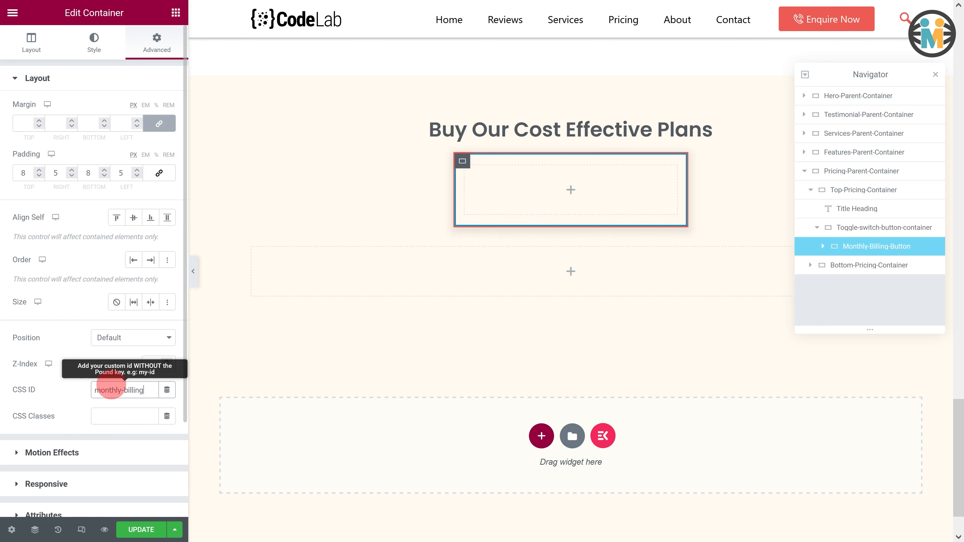
click(114, 417)
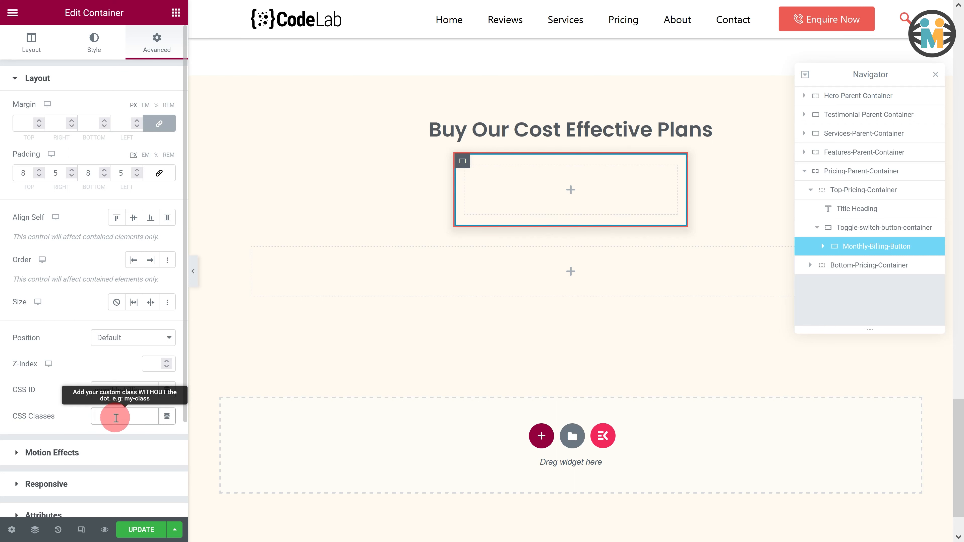
text(monthly-billing)
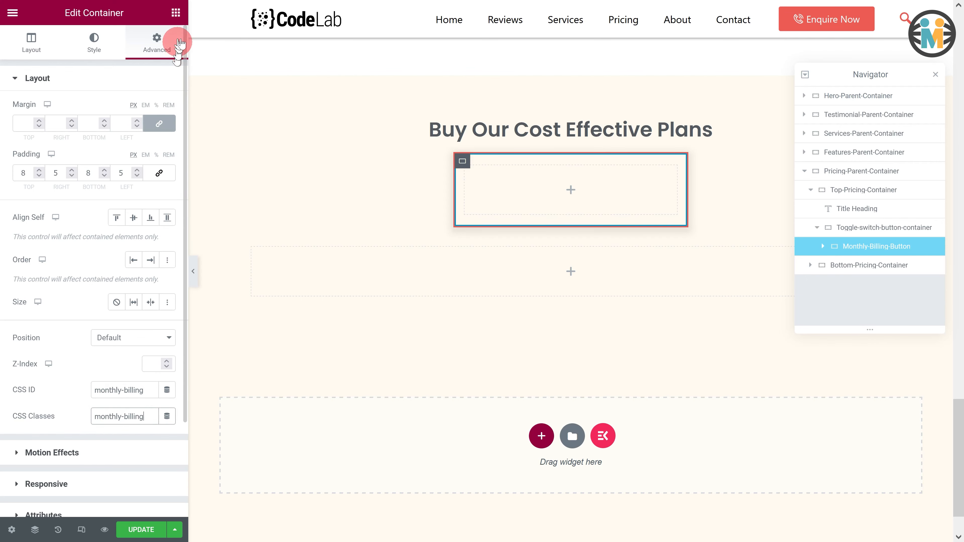
- Add a Heading widget inside the Monthly-Billing-Button container
click(176, 13)
drag(131, 154, 547, 209)
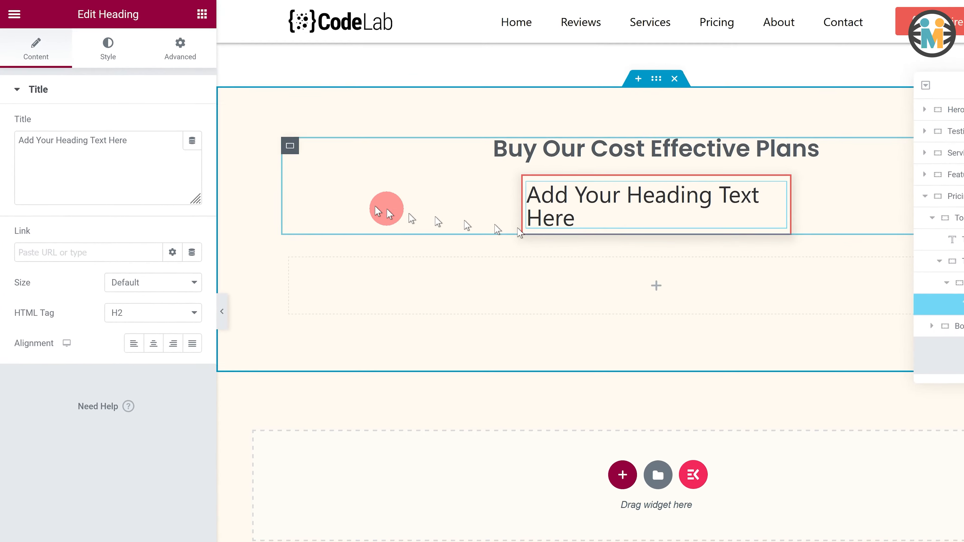
- Set the heading title to <span class="monthly-text">Monthly Billing</span> and center-align it
drag(160, 165, 26, 159)
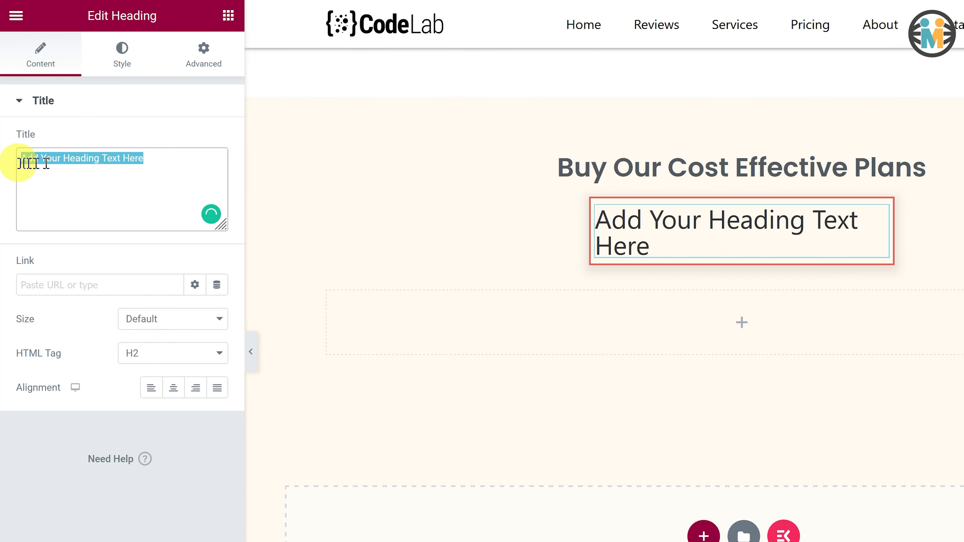
text(<span class="mo)
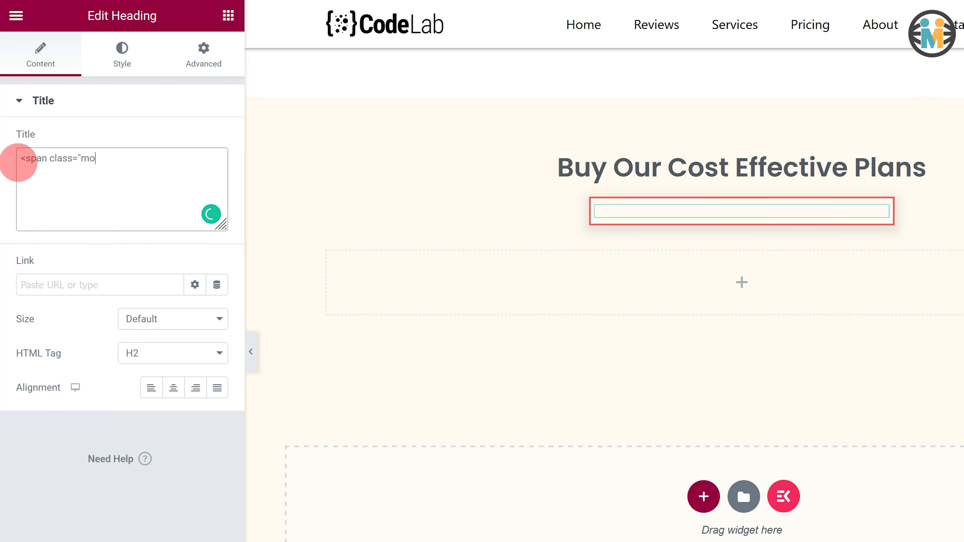
text(nthly-text">Monthly Billing</span>)
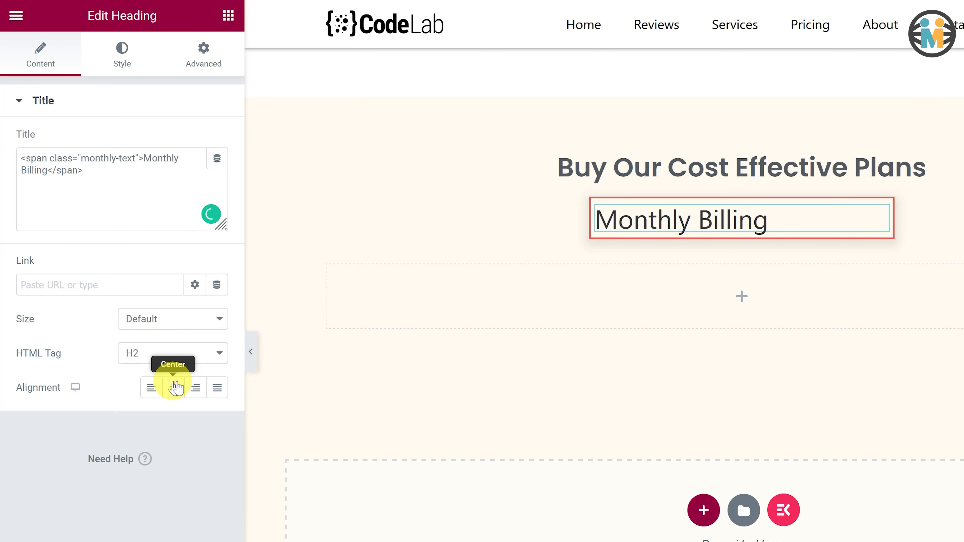
click(173, 387)
- Set the Monthly Billing heading's text color to the Primary global color
click(122, 48)
click(195, 141)
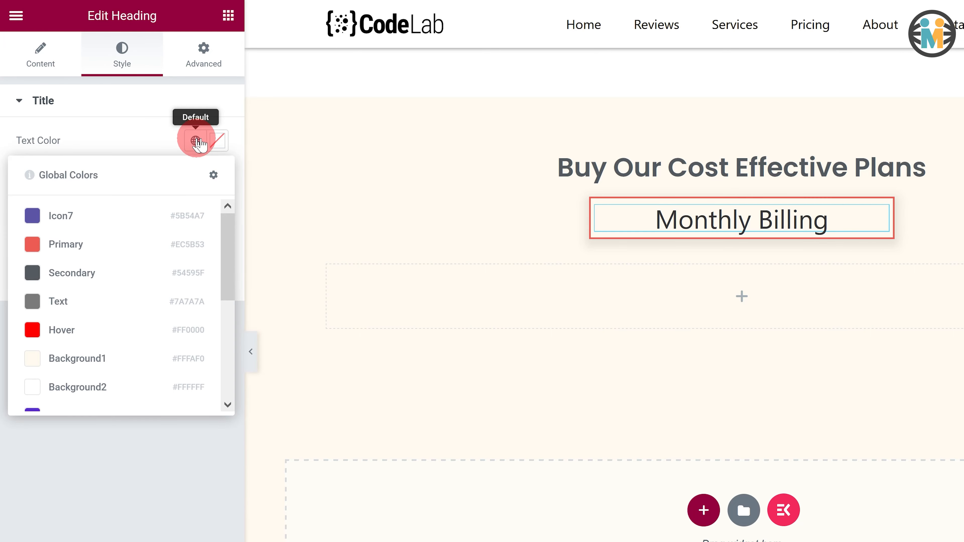
click(166, 243)
- Set the Monthly Billing heading's typography to the Poppins family with a size of 1 em
click(217, 174)
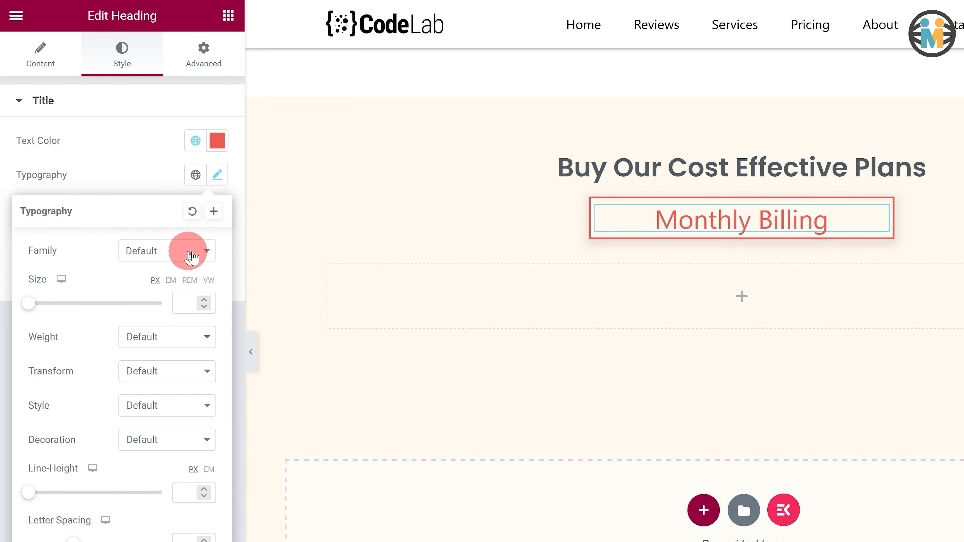
click(186, 252)
text(poppins)
click(170, 316)
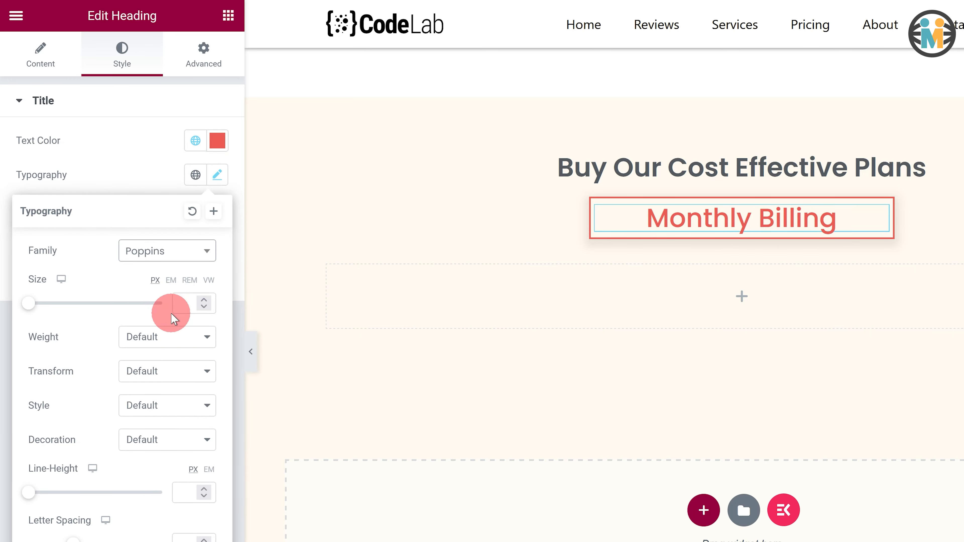
click(173, 280)
click(188, 307)
text(1)
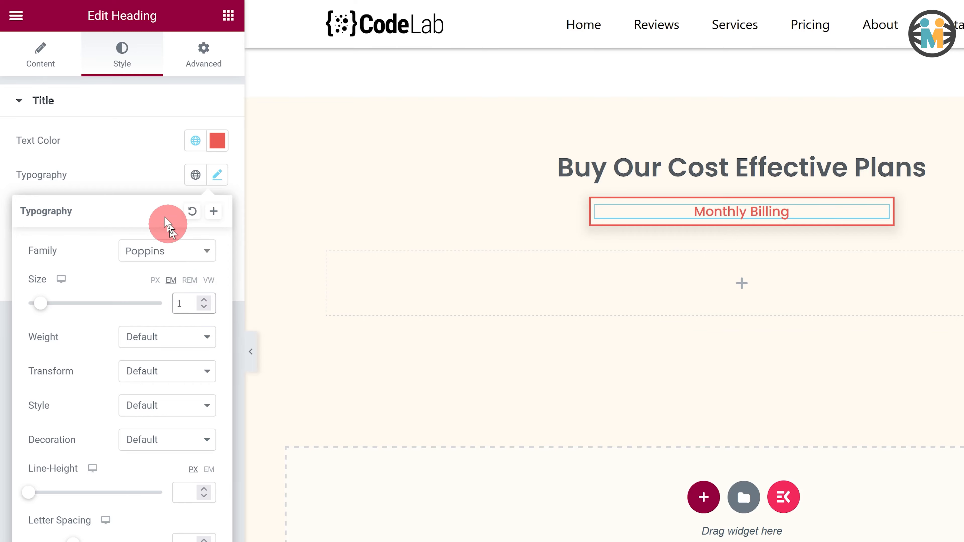
click(137, 164)
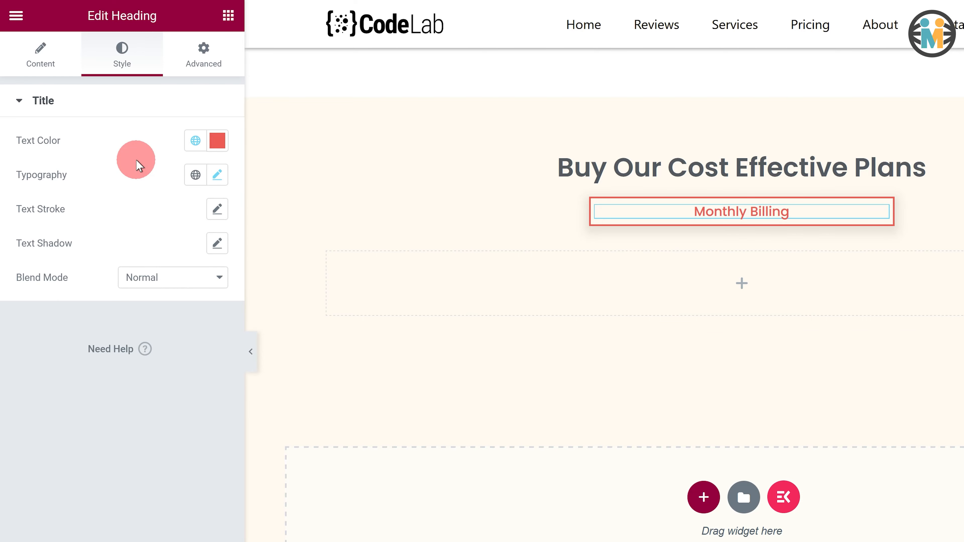
- Open the Navigator and duplicate the Monthly-Billing-Button container
key(ctrl+i)
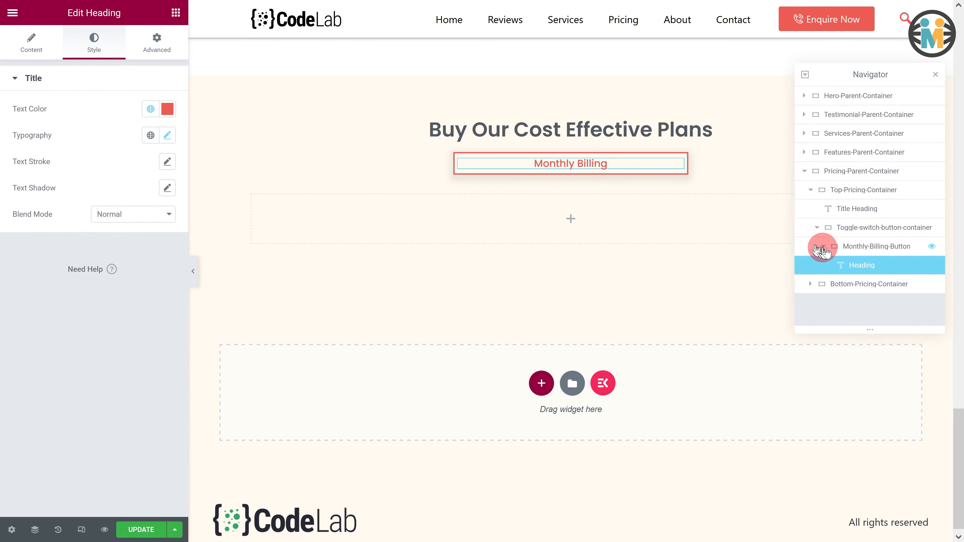
click(829, 247)
right_click(831, 252)
click(852, 279)
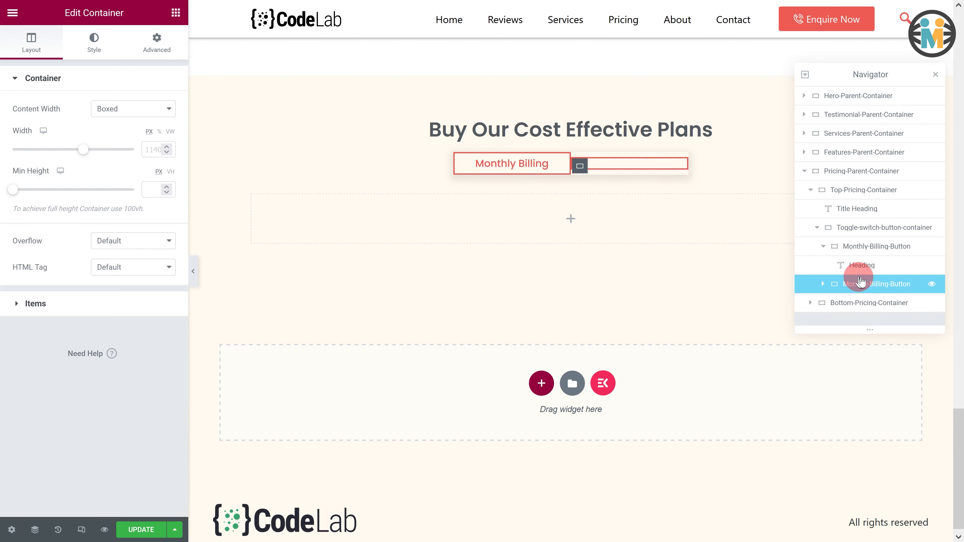
- Rename the duplicated container to Yearly-Billing-Button
click(824, 247)
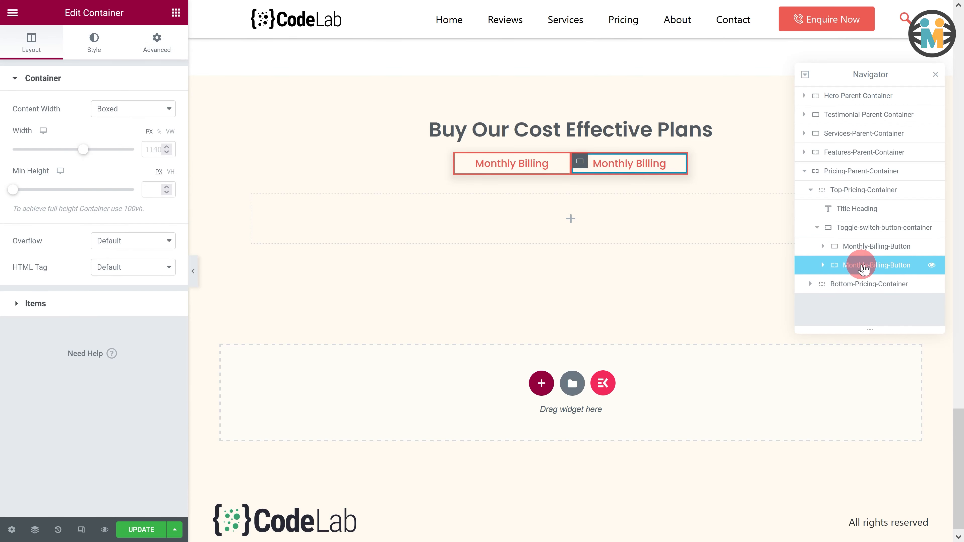
double_click(863, 266)
text(Year)
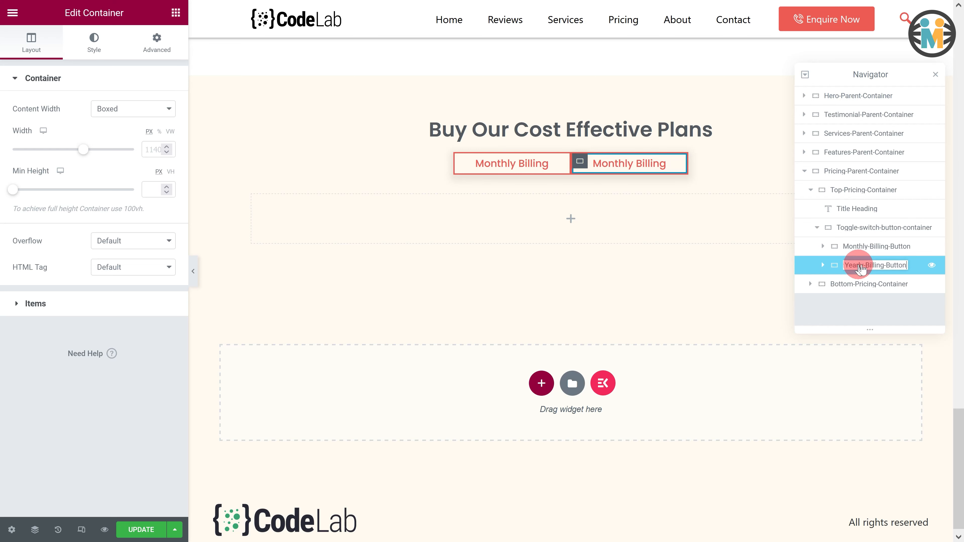
text(ly-Billing-Button)
- Set the Yearly-Billing-Button container's CSS ID and CSS class both to yearly-billing
click(167, 47)
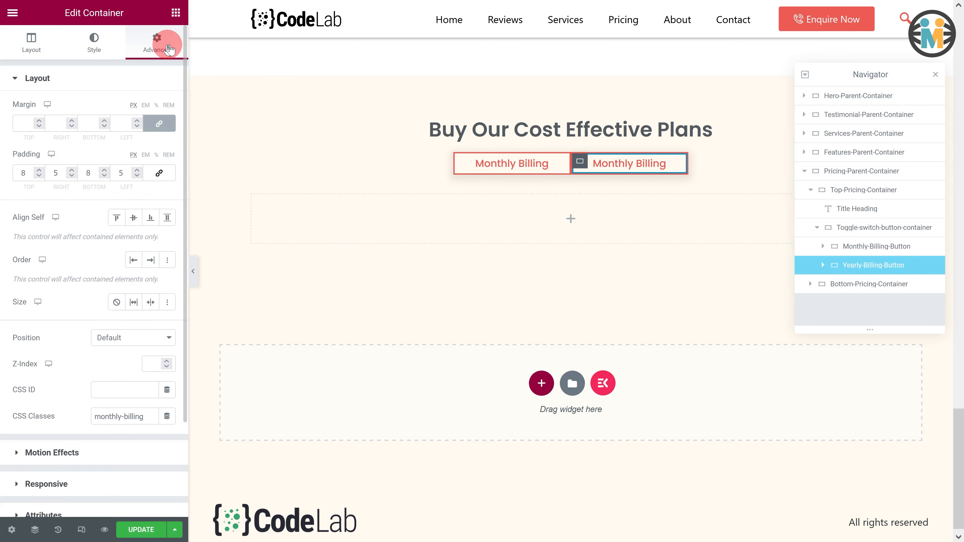
click(116, 387)
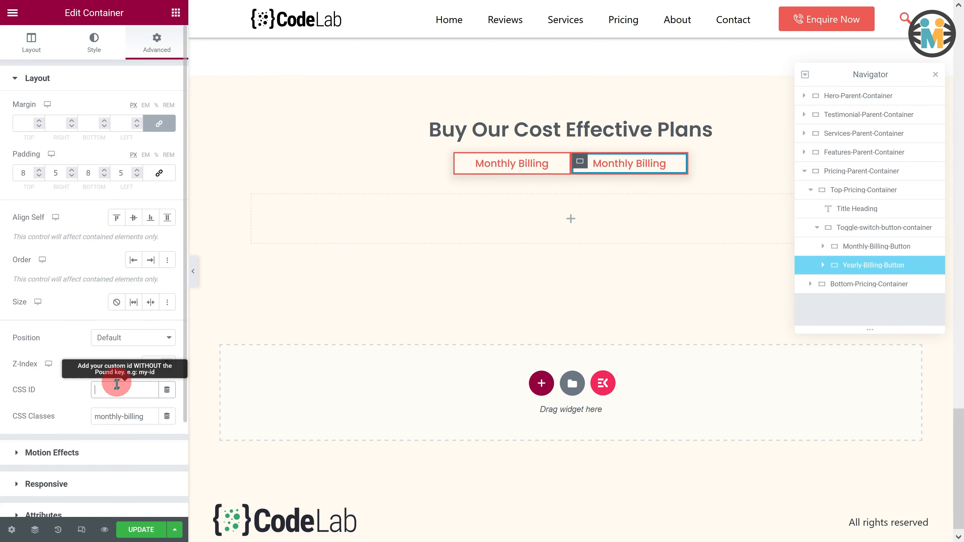
text(yearly-bil)
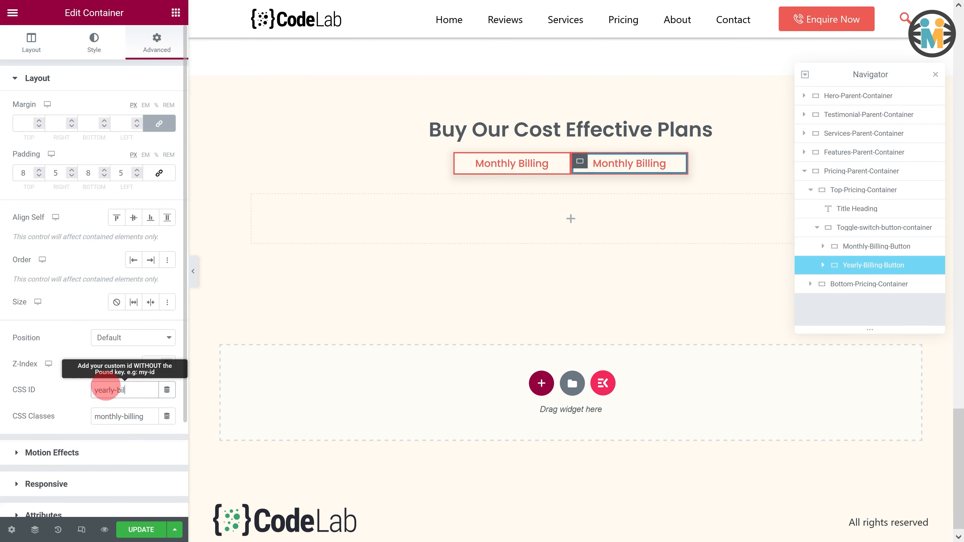
text(ling)
drag(145, 416, 76, 411)
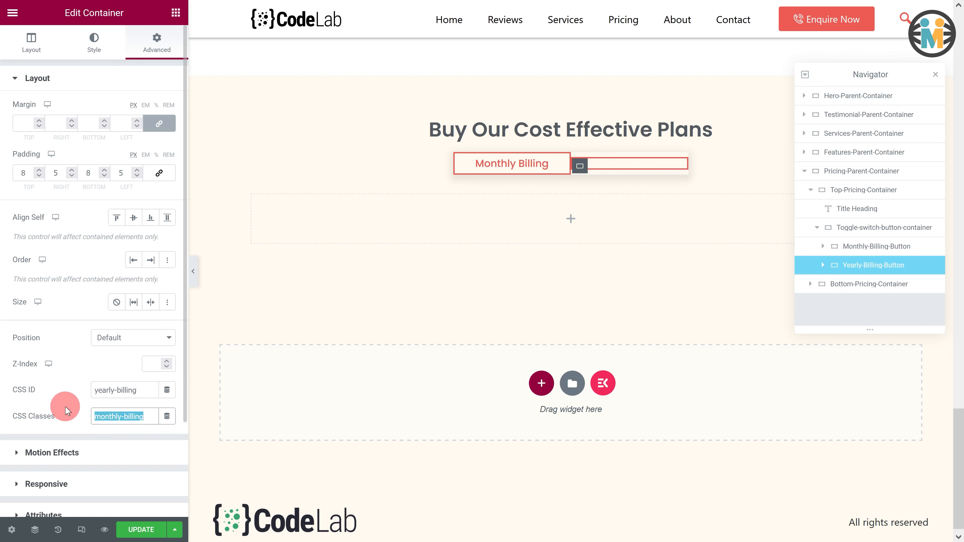
text(yearly)
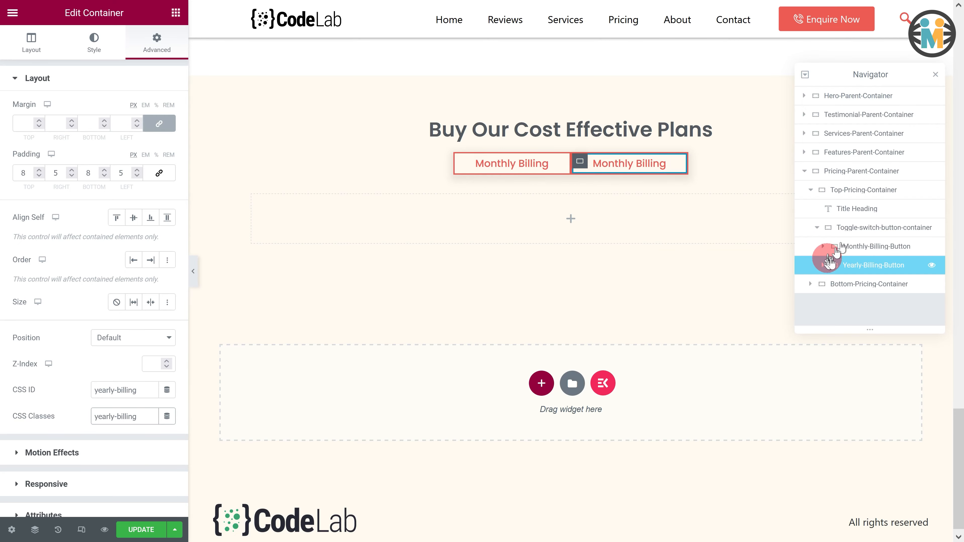
- Change the Yearly-Billing-Button heading title to <span class="yearly-text">Yearly Billing</span>
click(823, 266)
click(837, 283)
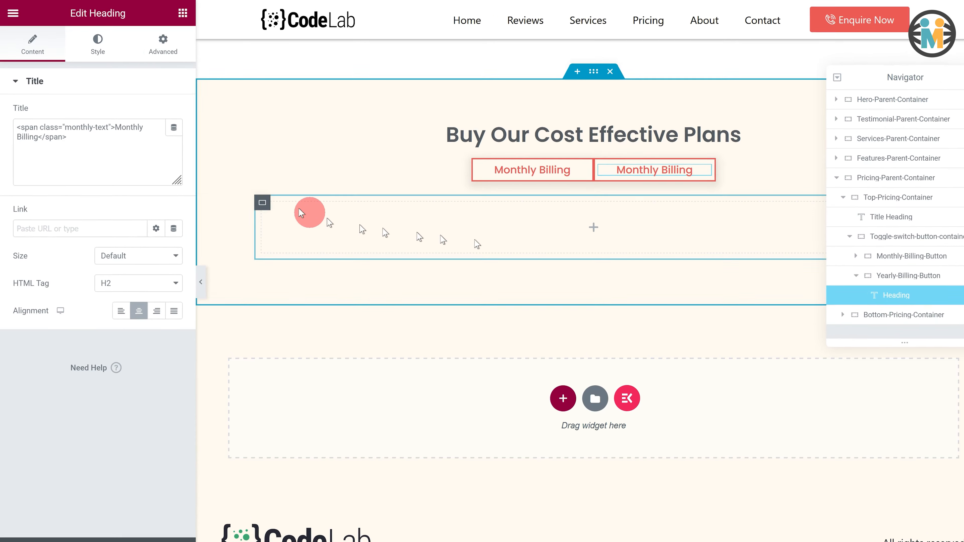
drag(119, 176, 25, 149)
text(<span class)
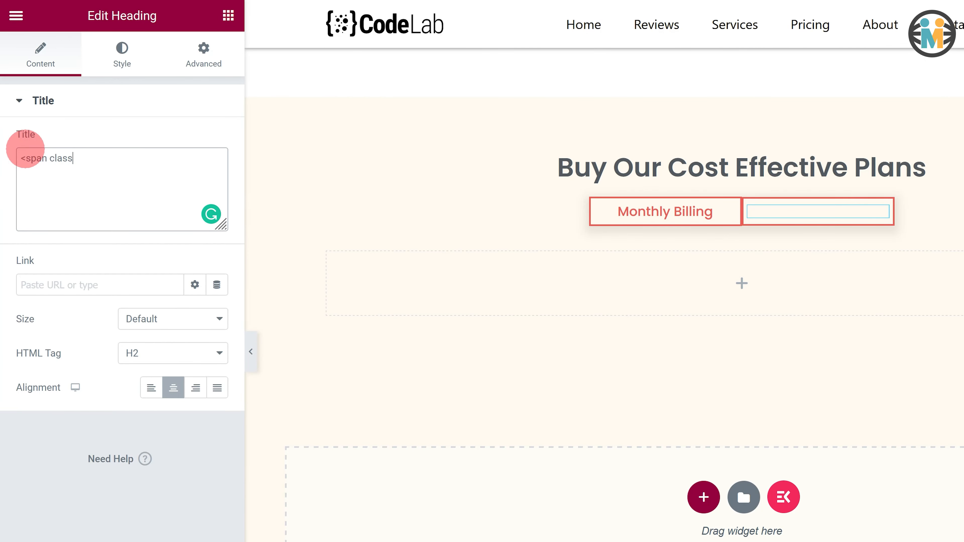
text(="yearly-text">Yearly Billing</span>)
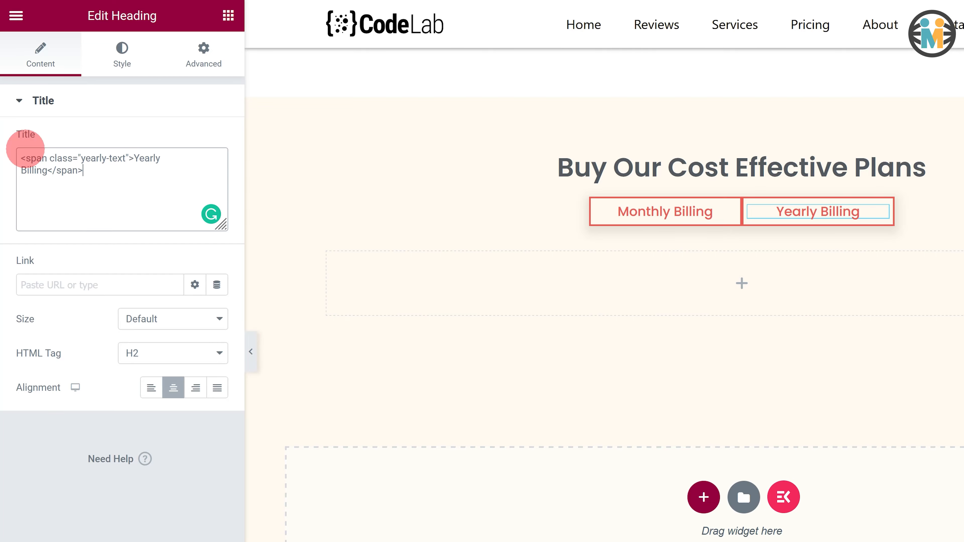
- Add a container named Pricing-Table-Wrapper inside the Bottom-Pricing-Container
click(228, 15)
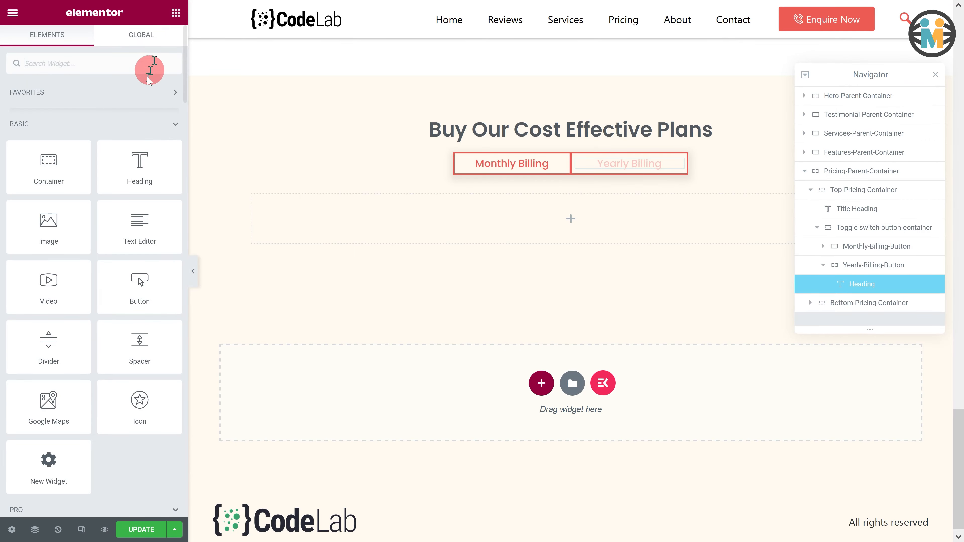
drag(49, 173, 425, 215)
scroll(868, 296, down, 1)
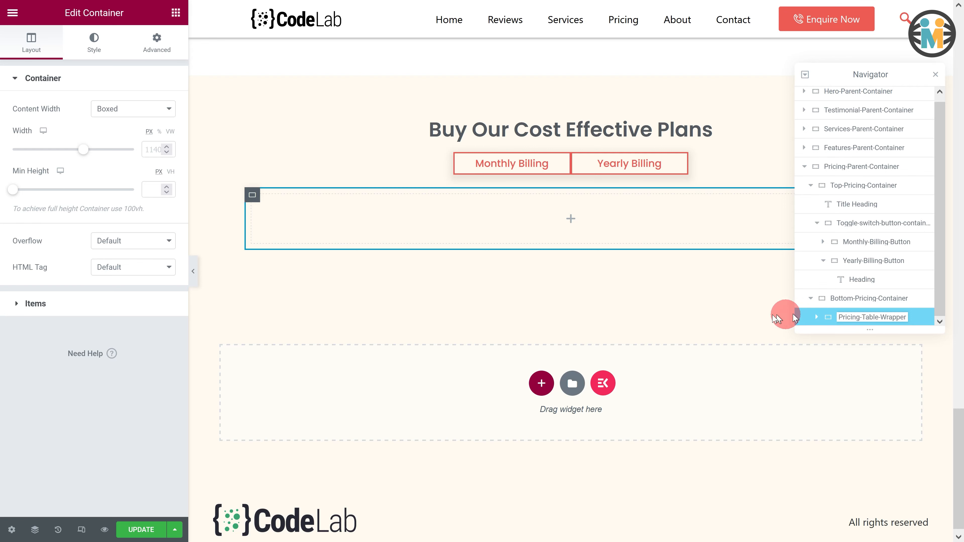
- Set the Pricing-Table-Wrapper's item direction to row and its elements gap to 0
click(70, 311)
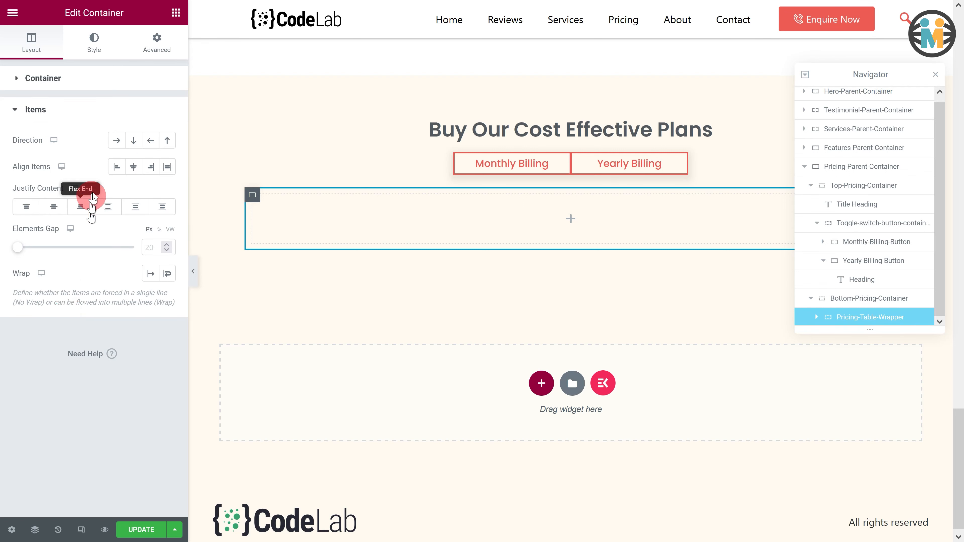
click(116, 142)
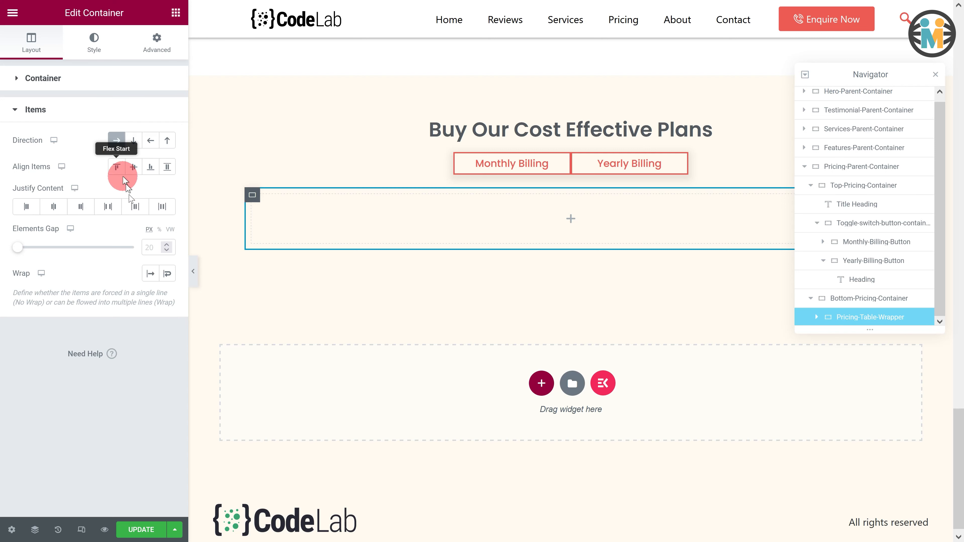
click(148, 245)
text(0)
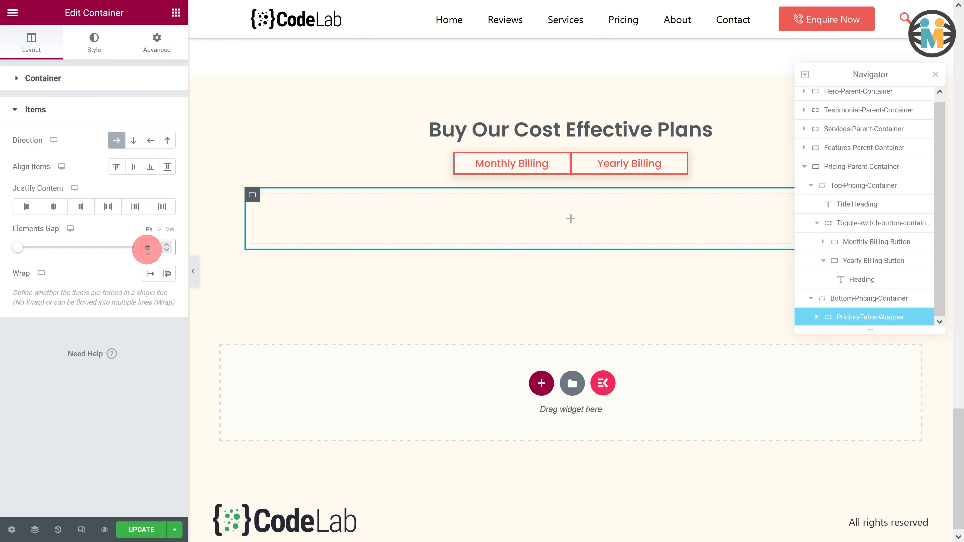
- Add a container inside Pricing-Table-Wrapper and name it Small-Plan-Wrapper
click(178, 16)
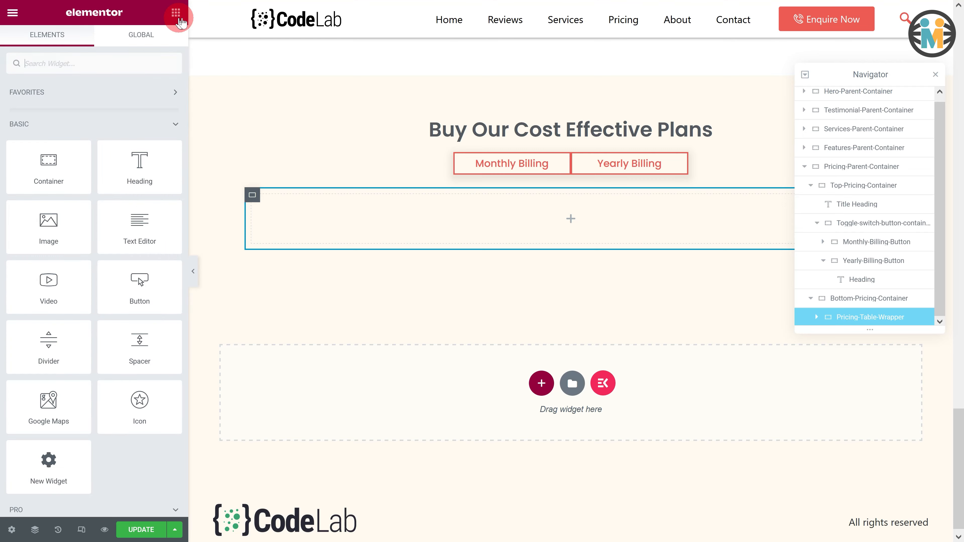
drag(48, 162, 487, 243)
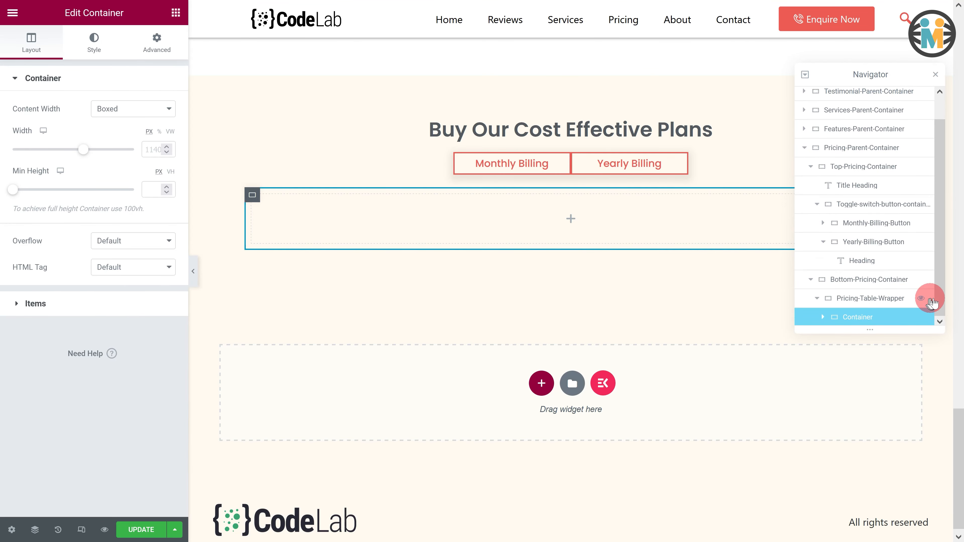
click(859, 248)
double_click(858, 247)
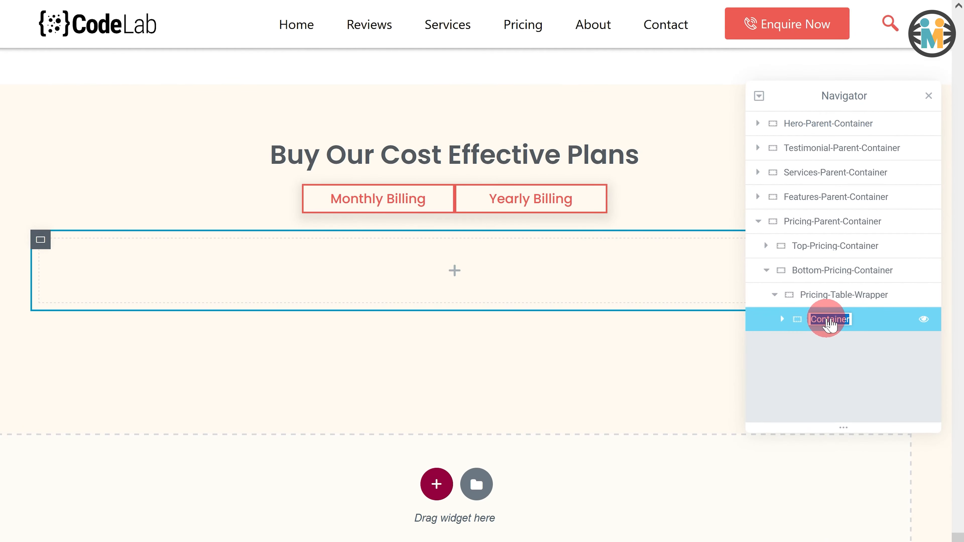
text(Small-Plan-Wrapper)
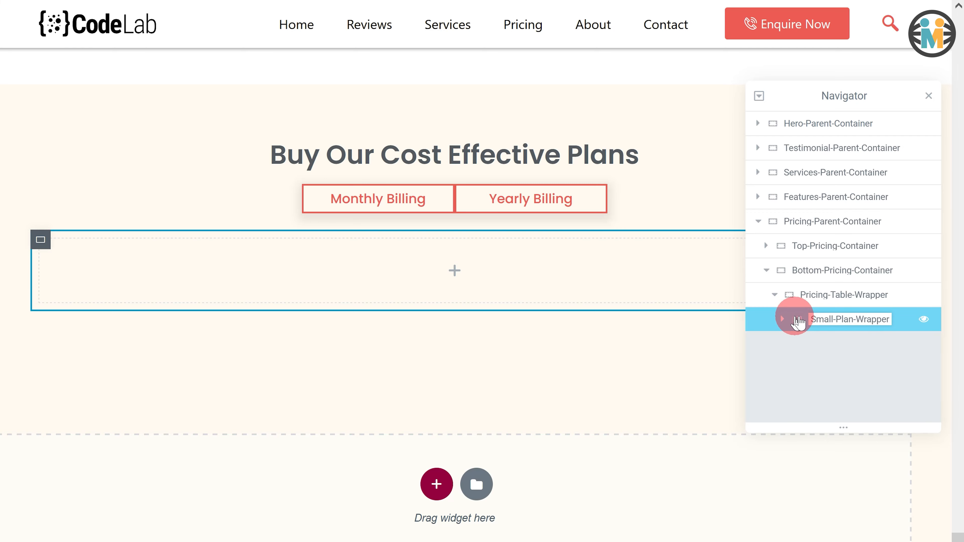
- Duplicate the Small-Plan-Wrapper container twice to make three plan wrappers
right_click(797, 321)
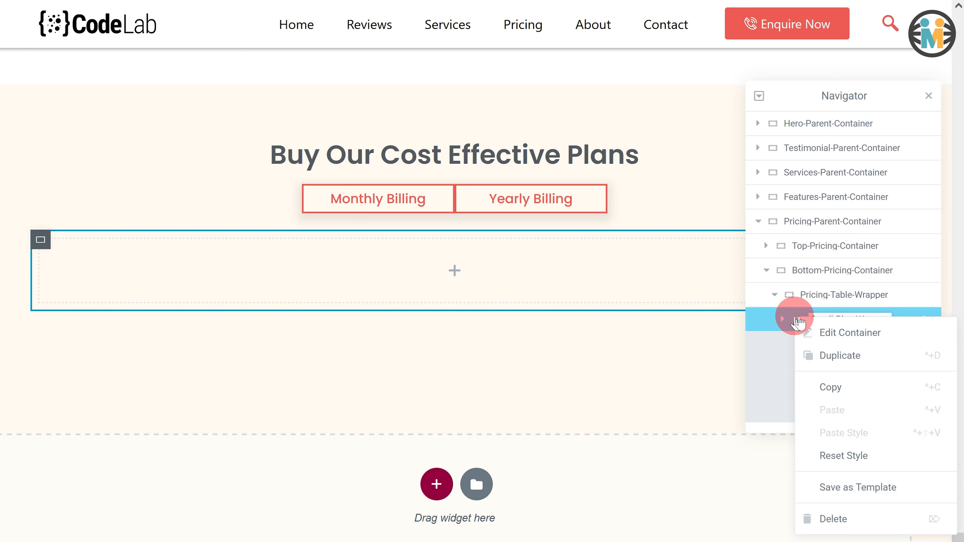
click(817, 355)
right_click(799, 347)
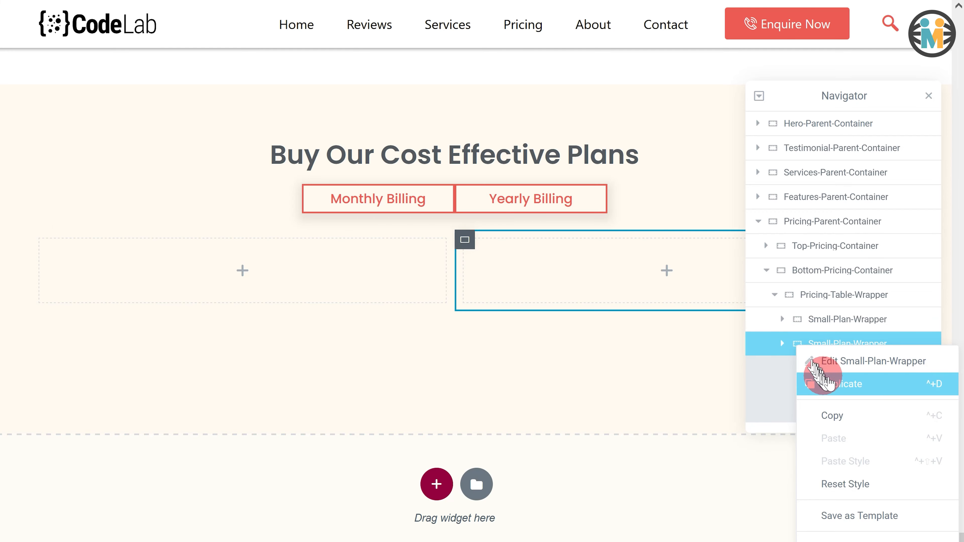
click(825, 381)
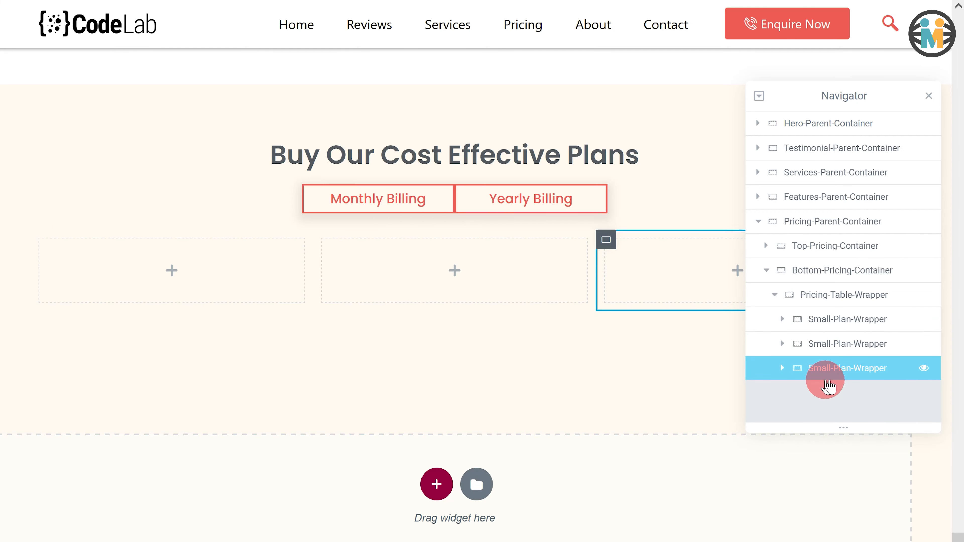
- Rename the second plan wrapper to Big-Plan-Wrapper and the third to Agency-Plan-Wrapper
click(823, 344)
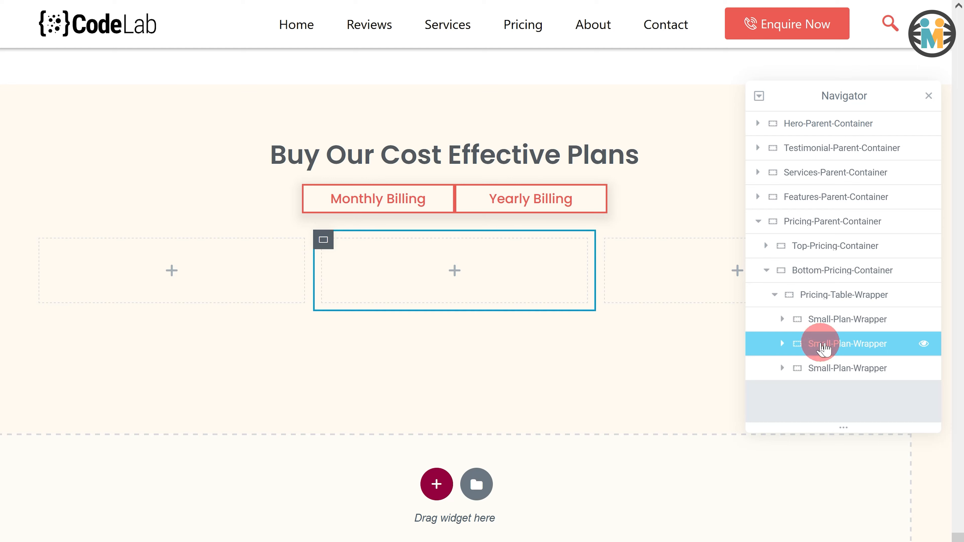
double_click(823, 345)
text(Big-)
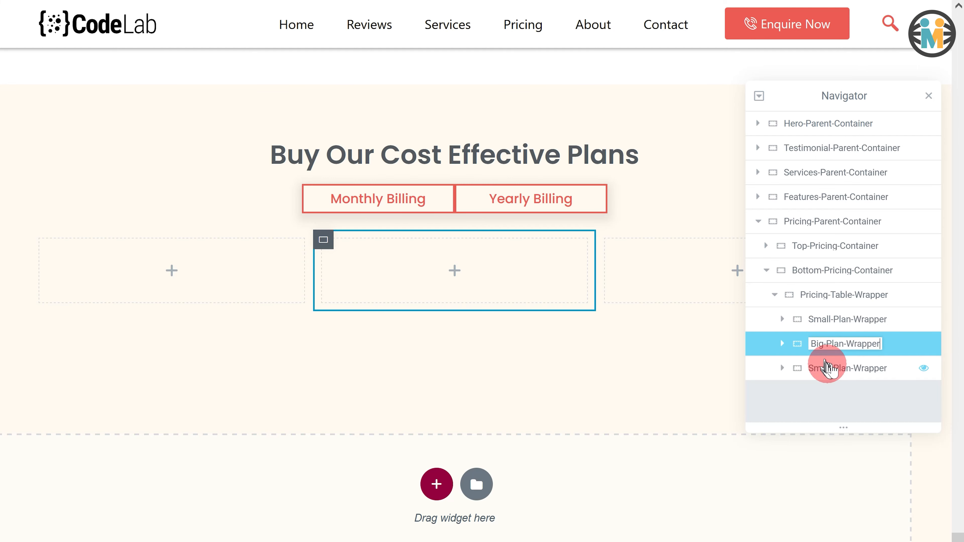
click(829, 367)
double_click(830, 371)
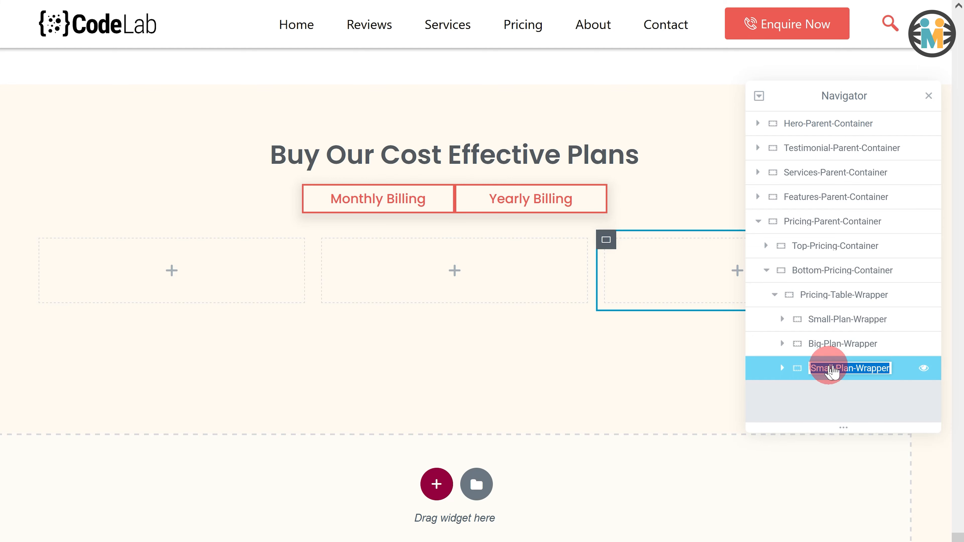
text(Agency)
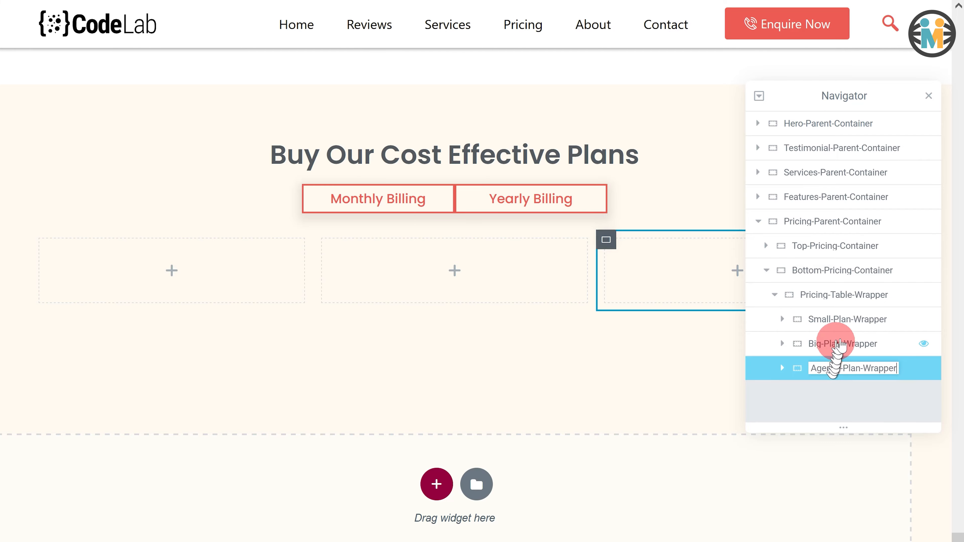
- Set Small-Plan-Wrapper's content width to Full Width and its width to 32%
click(840, 321)
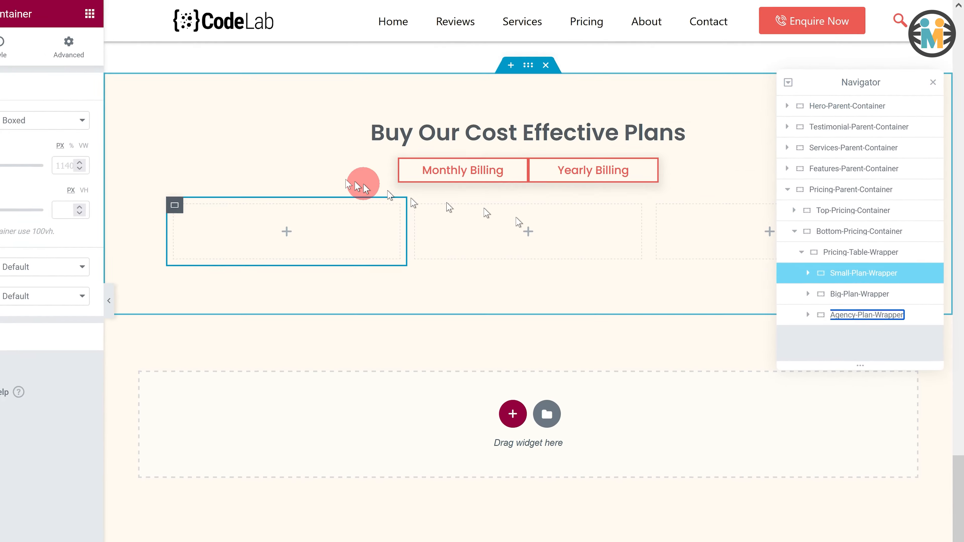
click(130, 110)
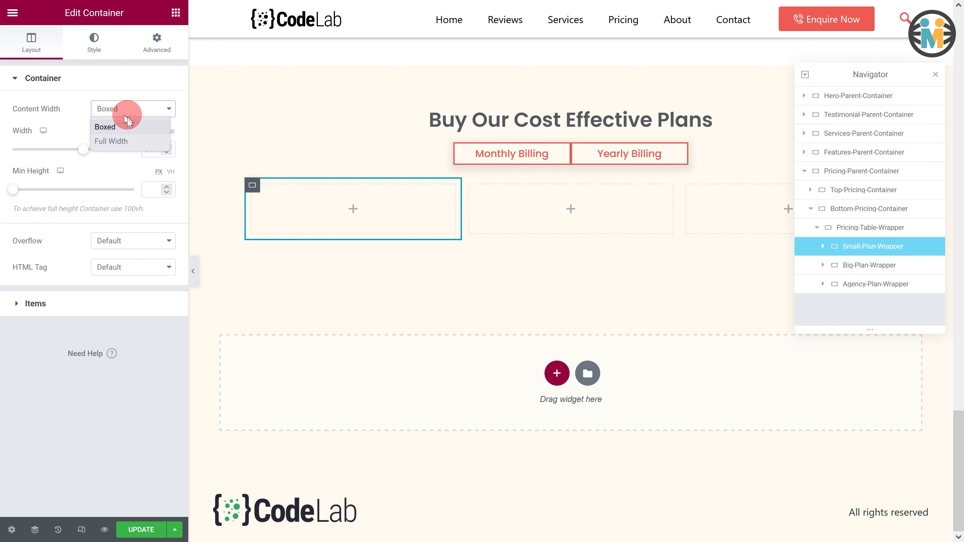
click(117, 139)
click(155, 150)
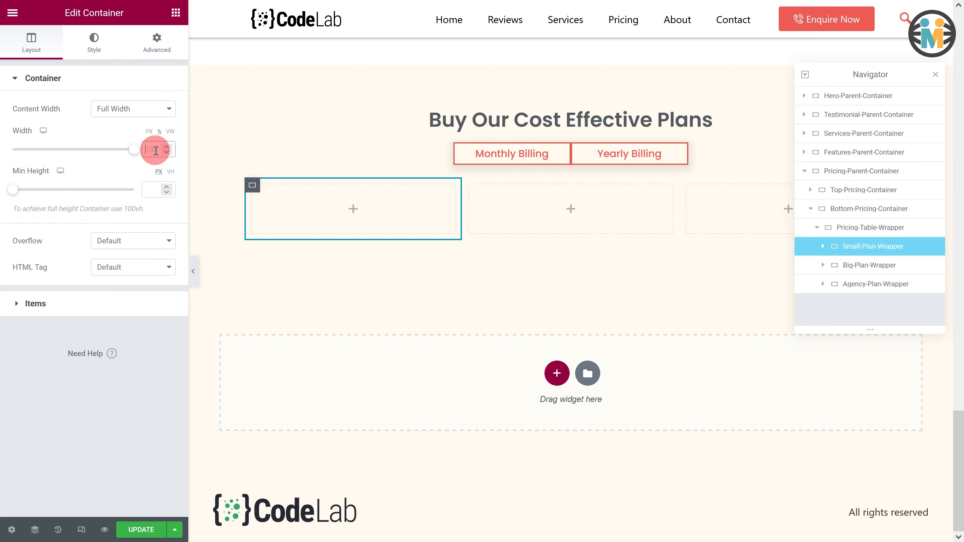
text(32)
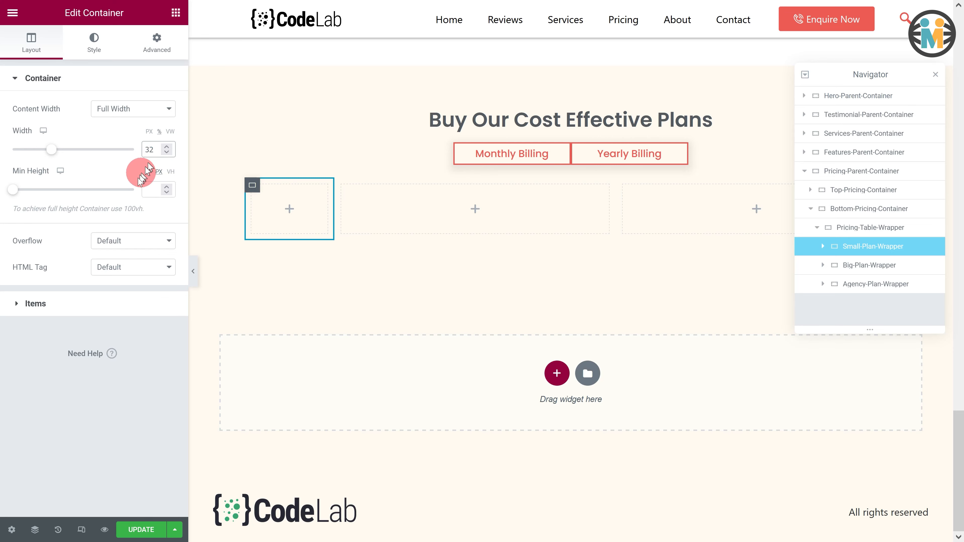
- Set Small-Plan-Wrapper's items to column direction with centered alignment and centered justification
click(32, 303)
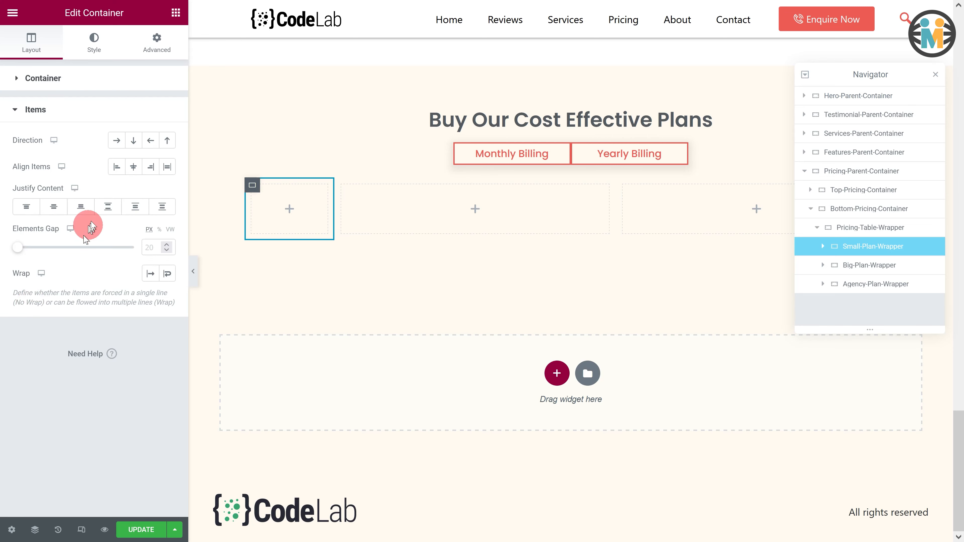
click(133, 141)
click(135, 168)
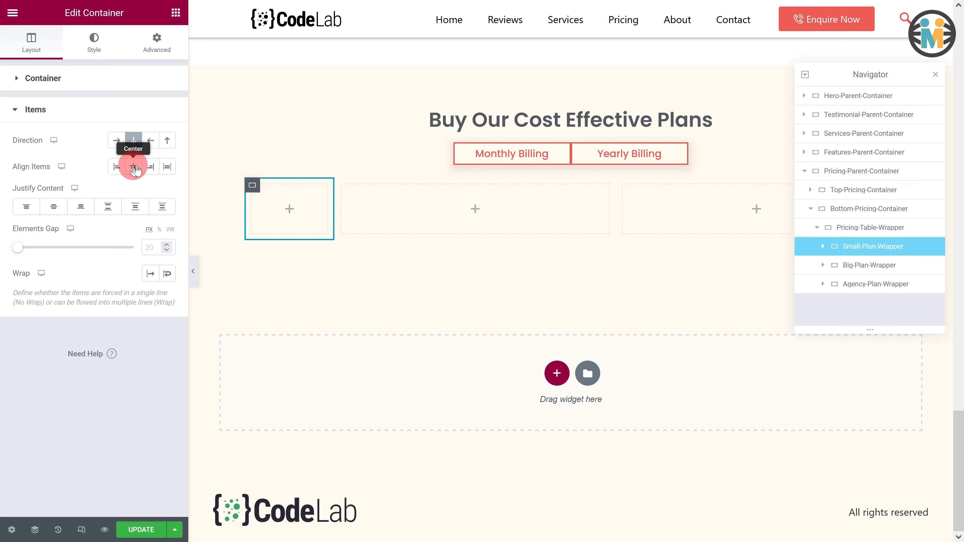
click(61, 207)
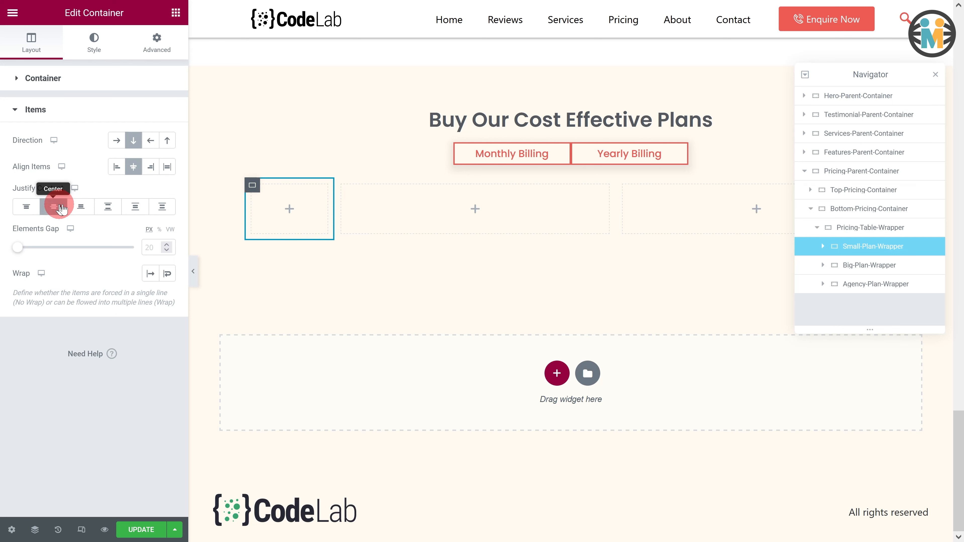
- Set Big-Plan-Wrapper's content width to Full Width and its width to 36%
click(872, 275)
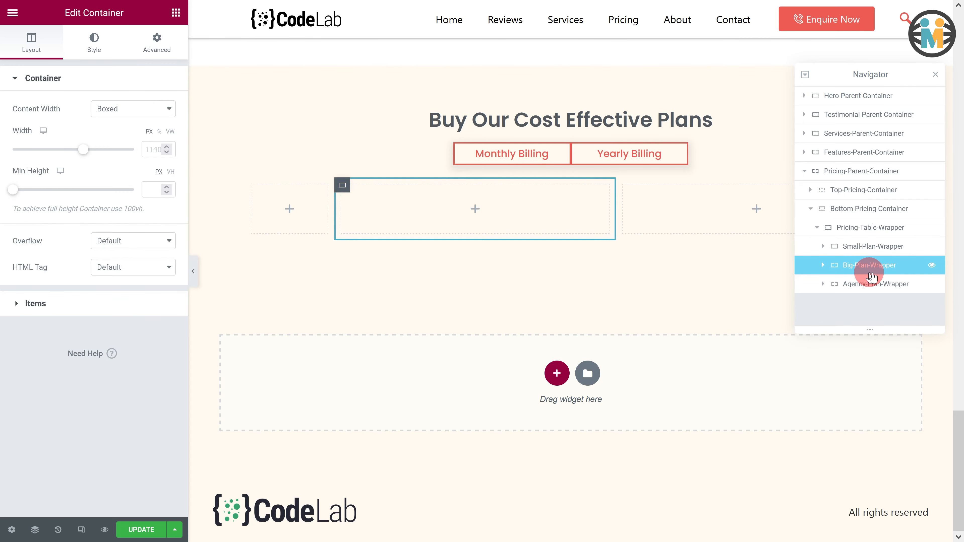
click(119, 114)
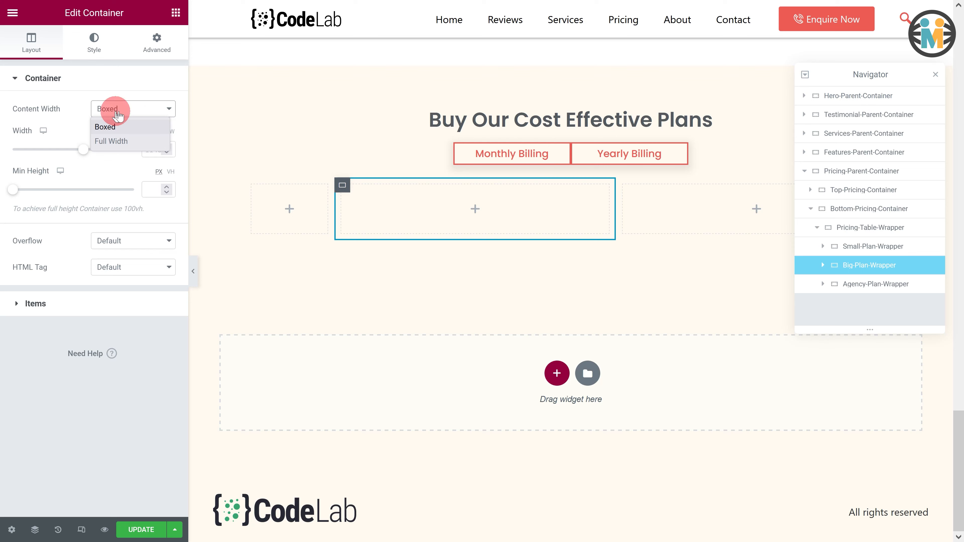
click(112, 142)
click(148, 147)
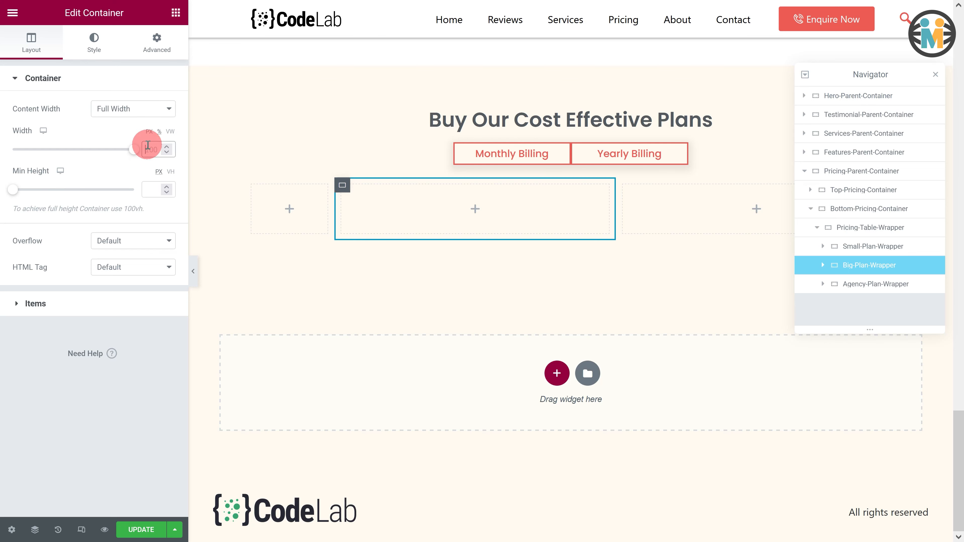
text(36)
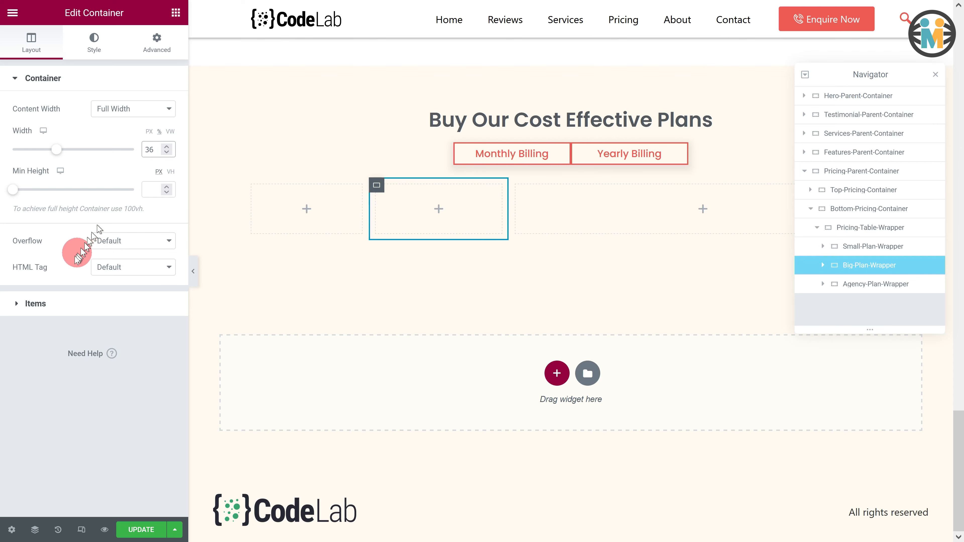
- Set Big-Plan-Wrapper's items to column direction with centered alignment and centered justification
click(45, 302)
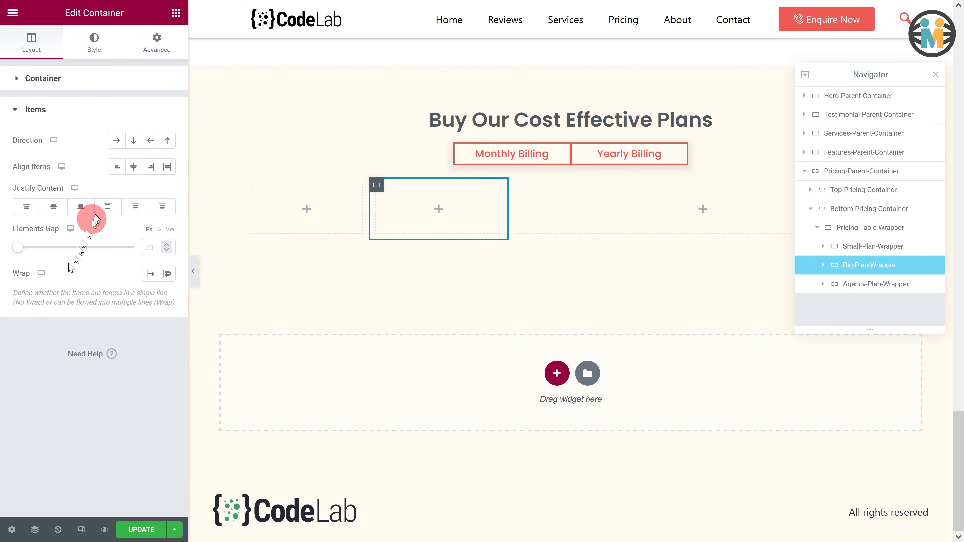
click(135, 143)
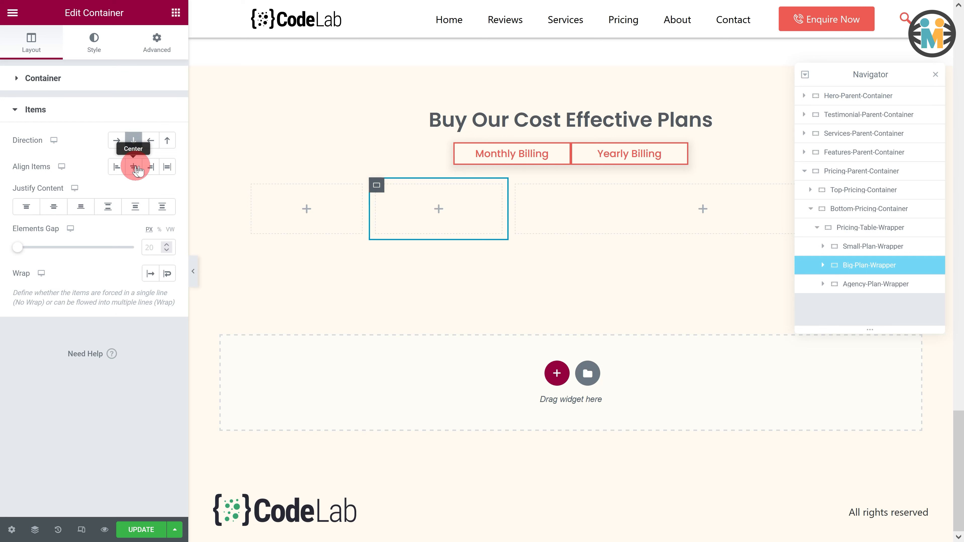
click(57, 206)
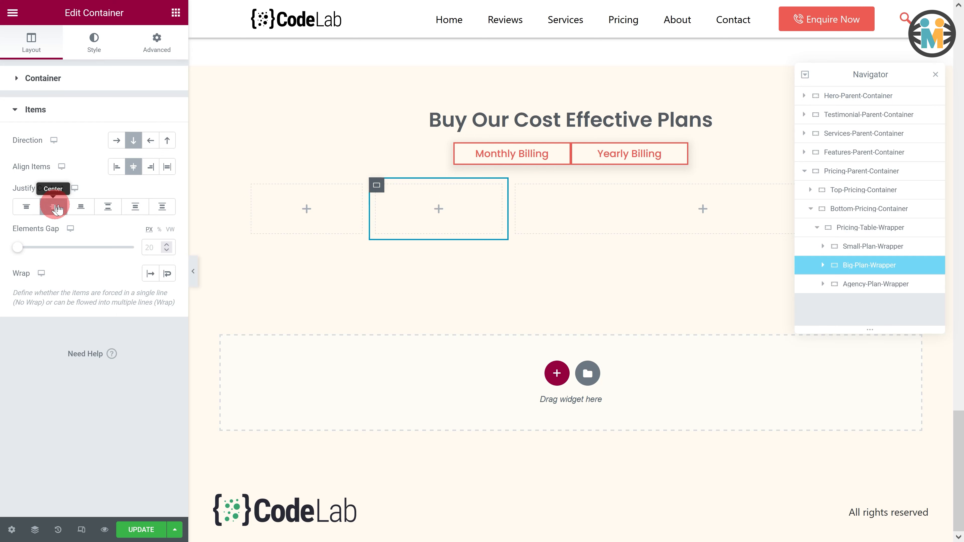
- Set Agency-Plan-Wrapper's content width to Full Width and its width to 32%
click(869, 289)
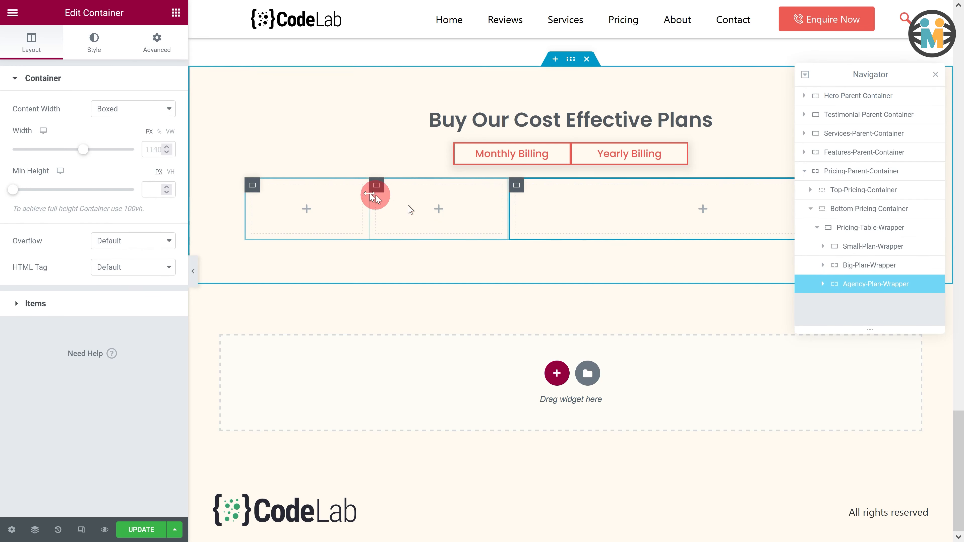
click(147, 120)
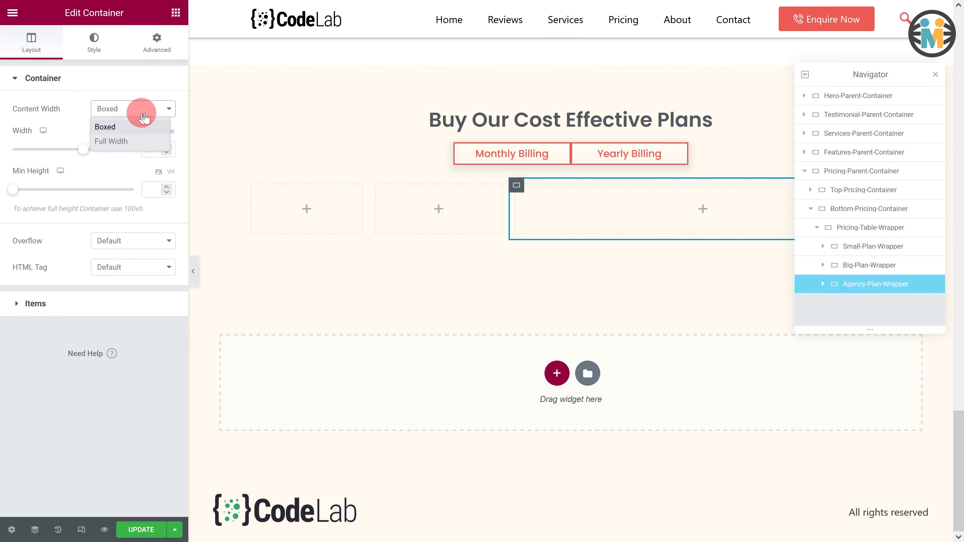
click(114, 141)
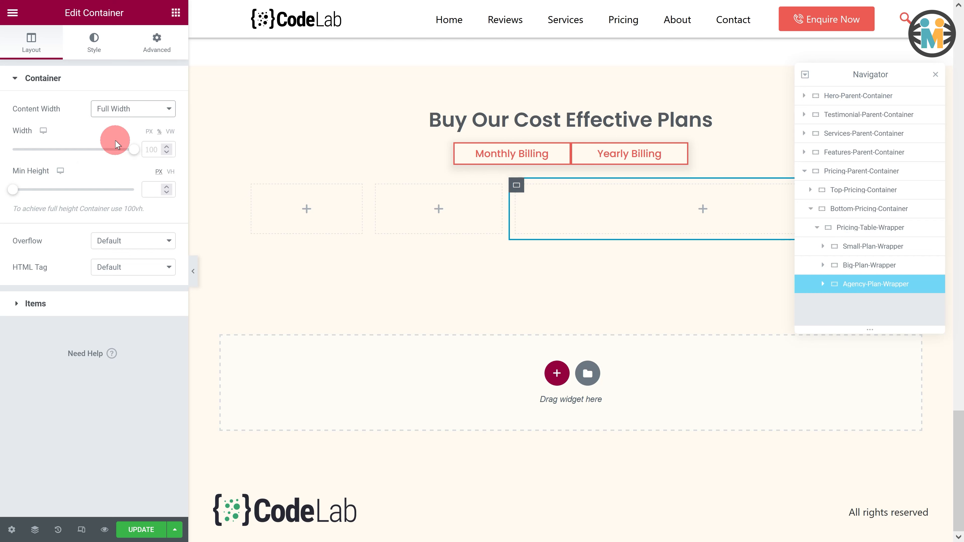
click(150, 149)
text(33)
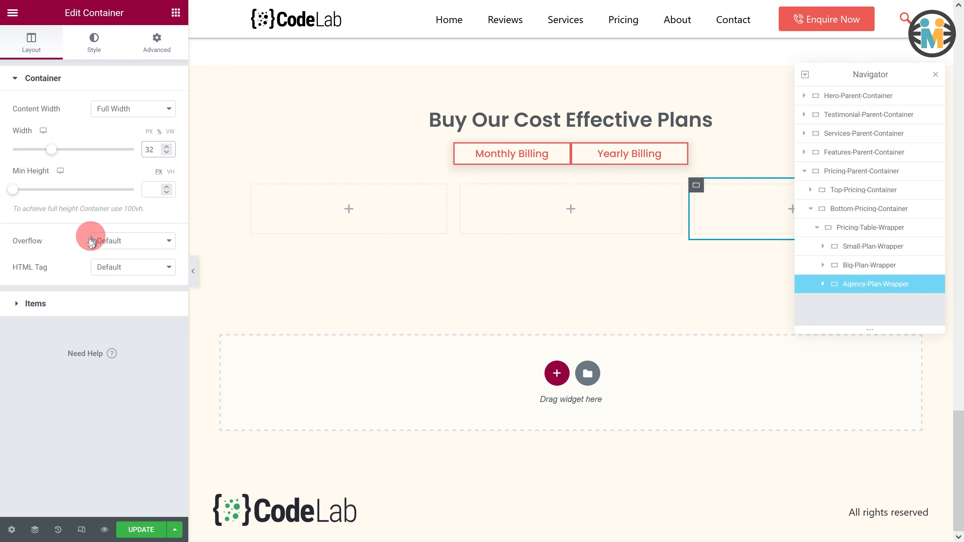
- Set Agency-Plan-Wrapper's items to column direction with centered alignment and centered justification
click(26, 301)
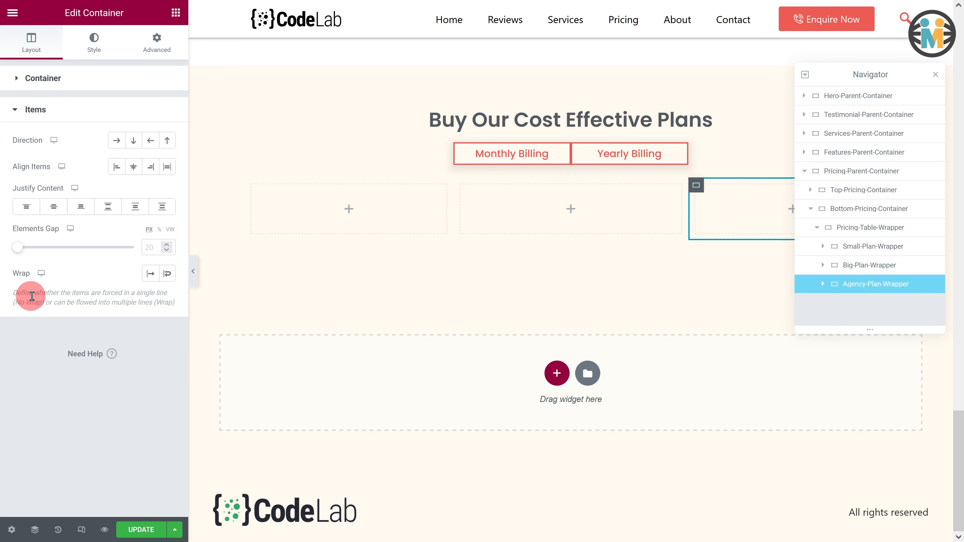
click(134, 143)
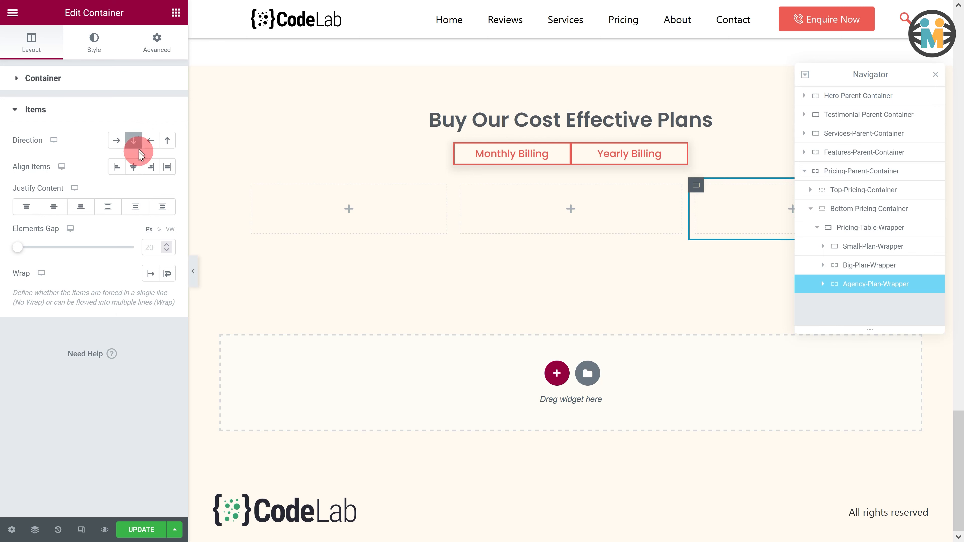
click(61, 207)
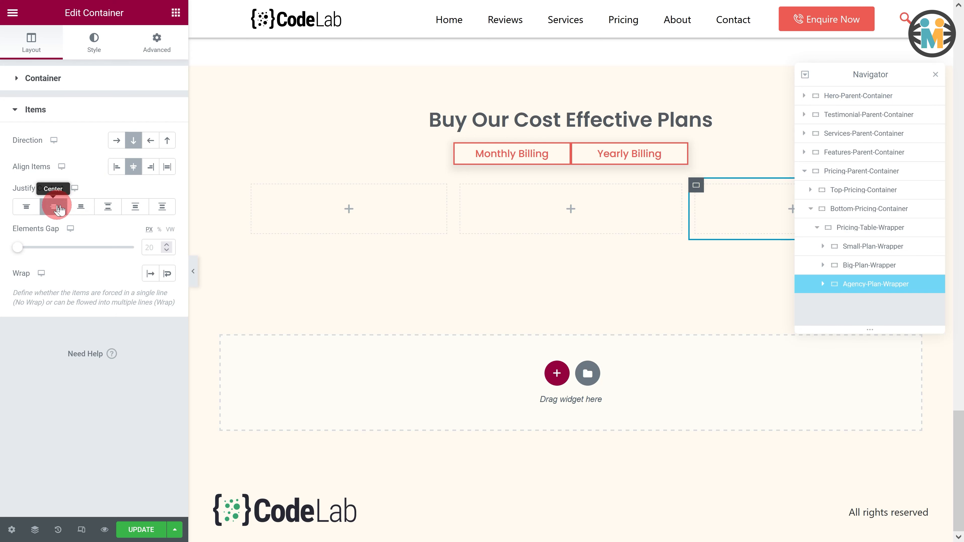
- Add a container inside Small-Plan-Wrapper and name it Small-Plan-Container
click(873, 246)
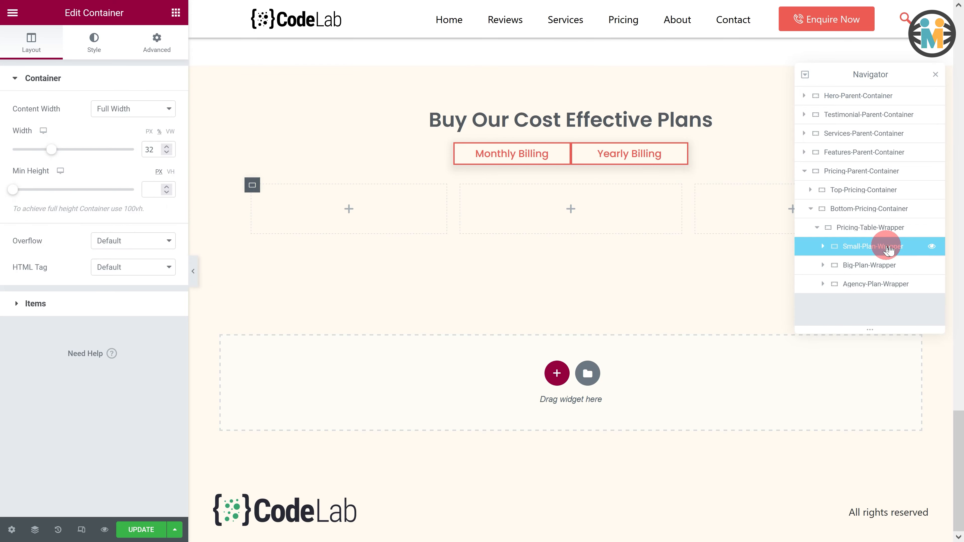
click(176, 12)
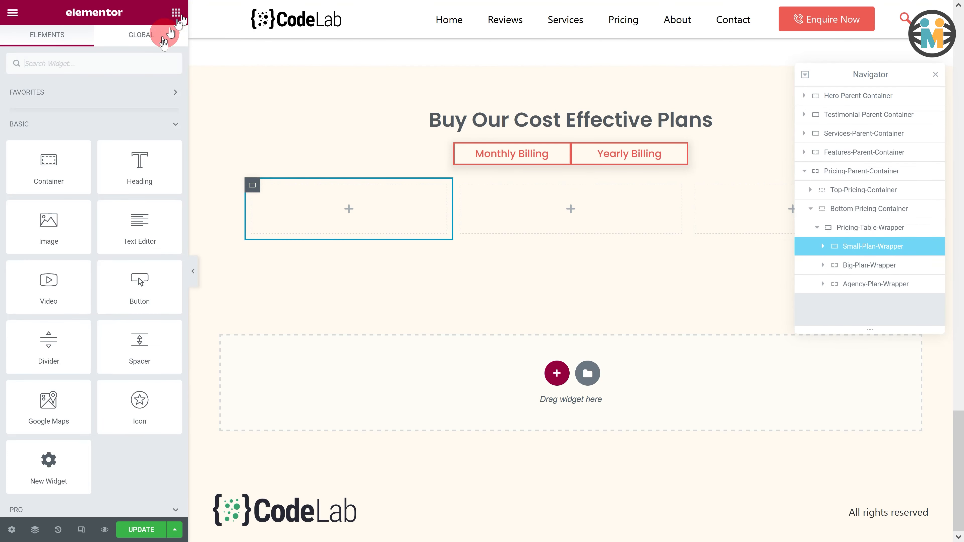
drag(54, 167, 328, 199)
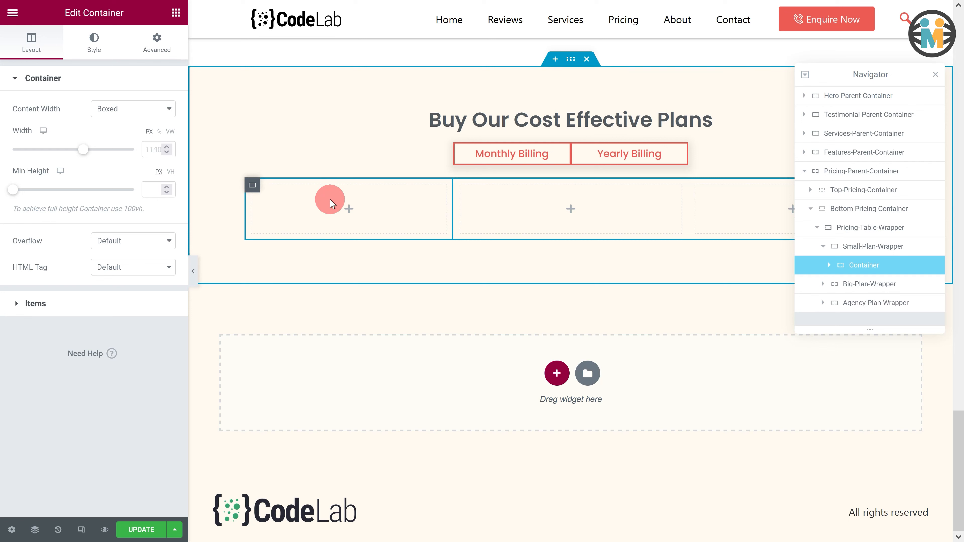
click(544, 228)
click(859, 268)
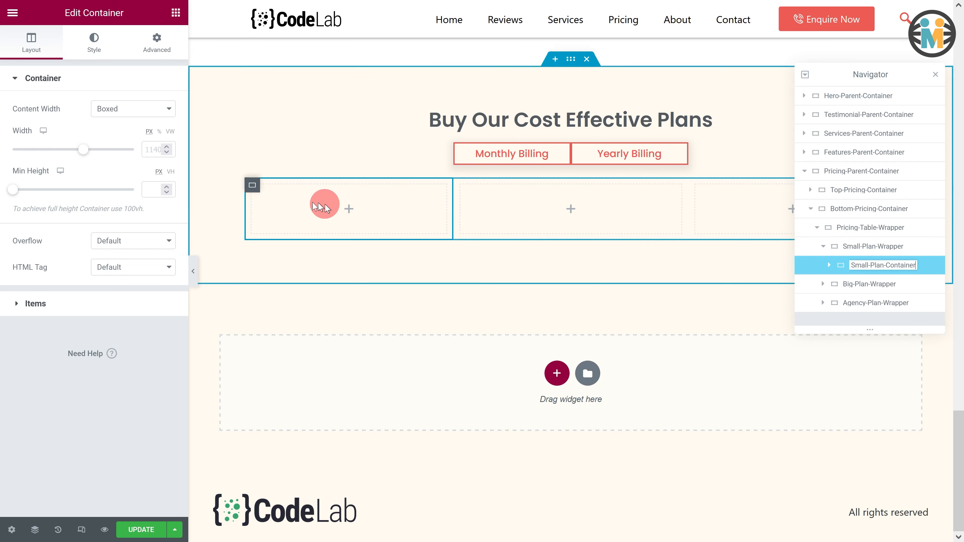
- Give Small-Plan-Container a minimum height of 390 px and a white classic background
text(390)
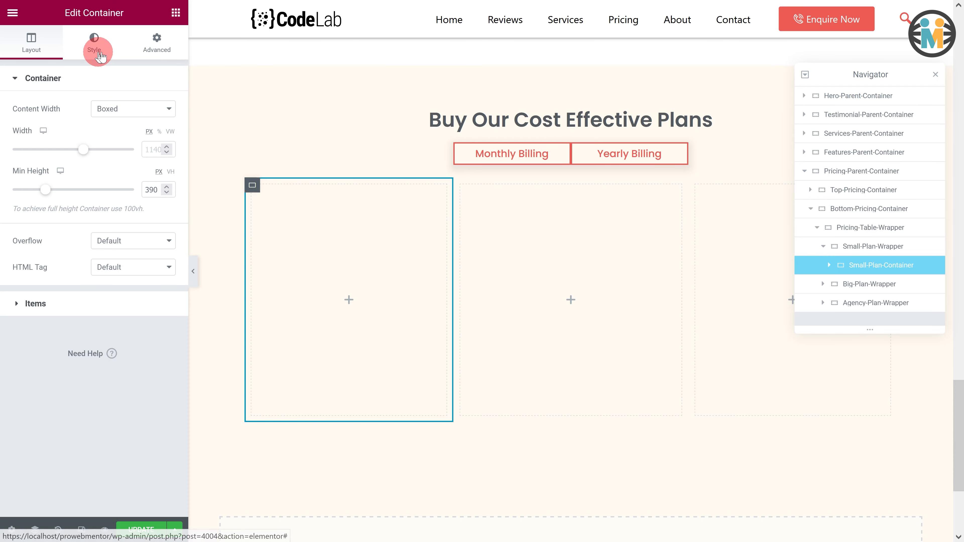
click(94, 42)
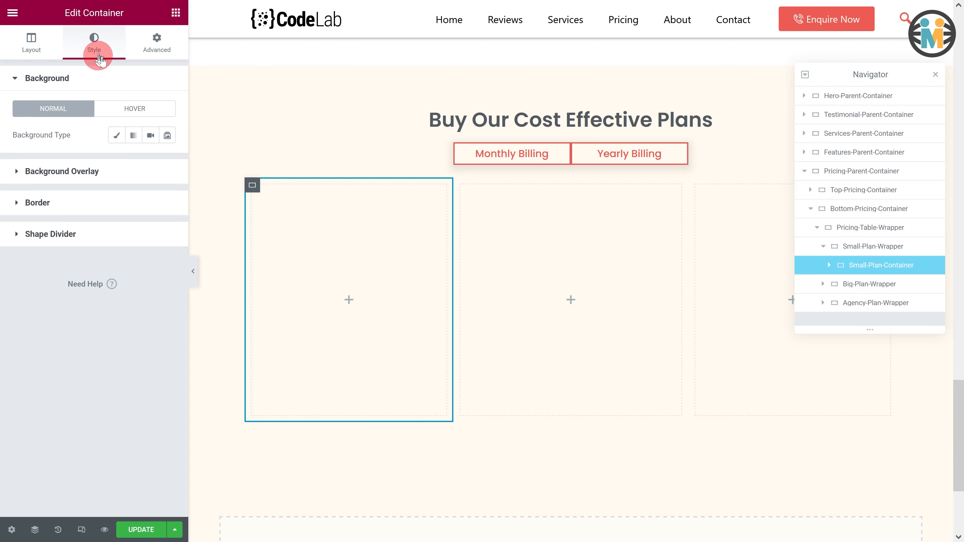
click(118, 137)
click(168, 161)
drag(55, 209, 2, 204)
click(44, 156)
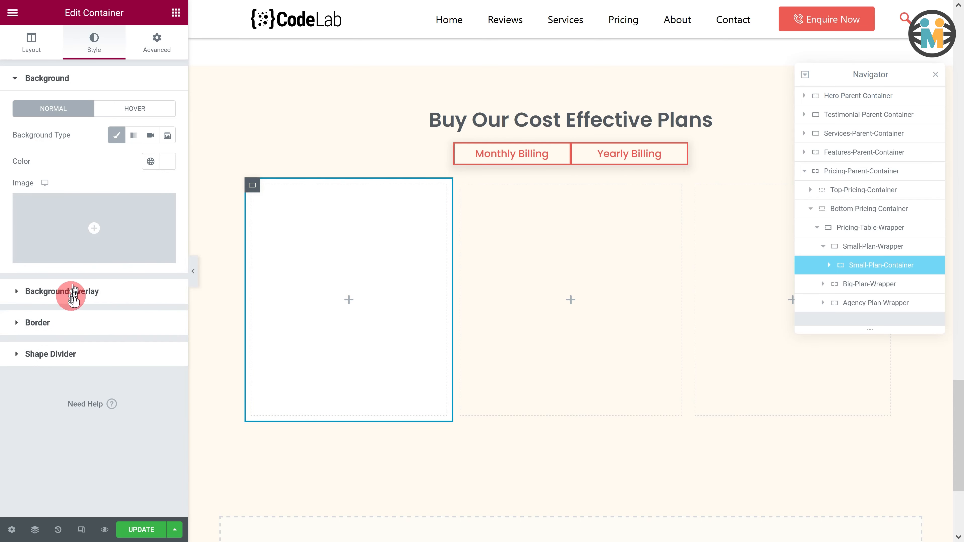
- Add a box shadow to Small-Plan-Container with color rgba(59, 47, 1, 0.1) and blur 5
click(69, 319)
click(167, 274)
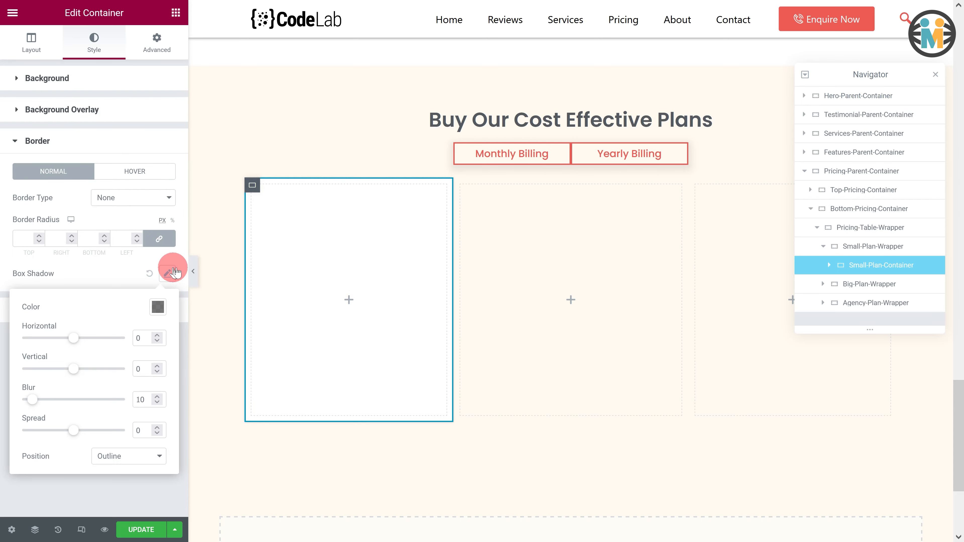
click(151, 304)
text(rgba)
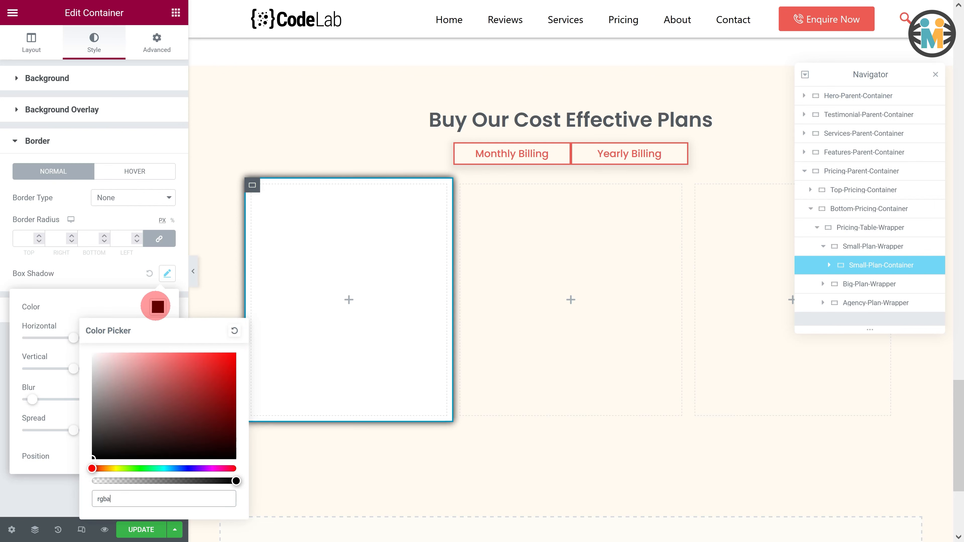
text((59, 47, 1, 0.1))
click(141, 305)
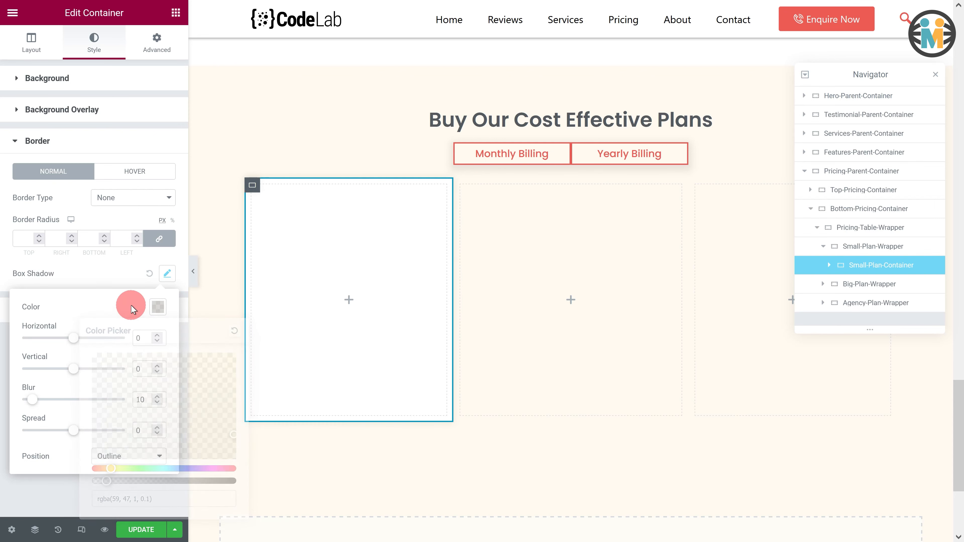
double_click(146, 400)
text(5)
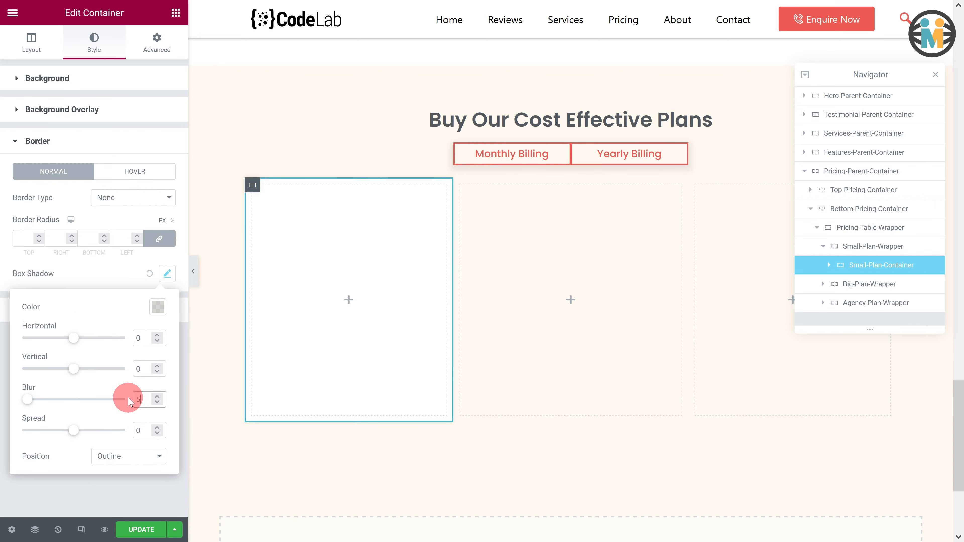
click(129, 347)
click(106, 278)
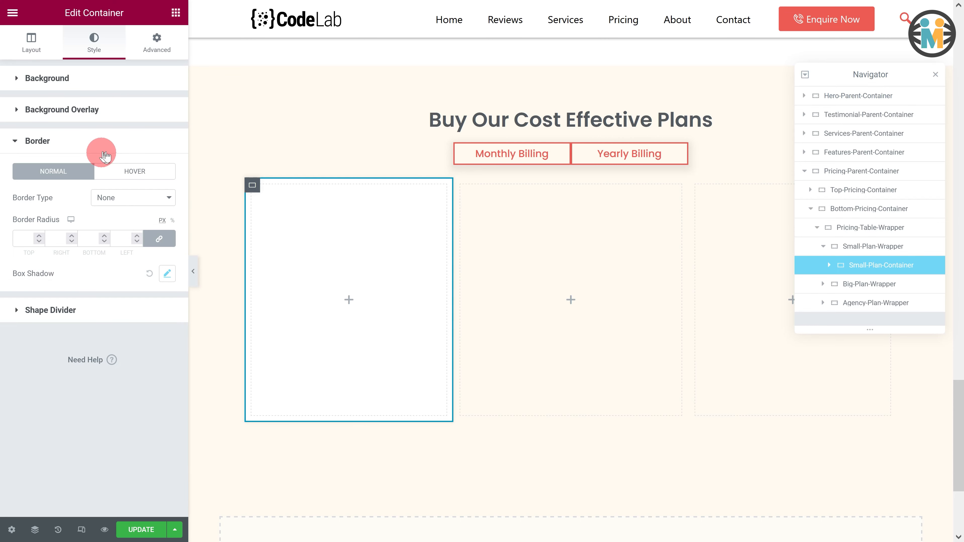
- Add a Heading widget inside Small-Plan-Container
click(176, 11)
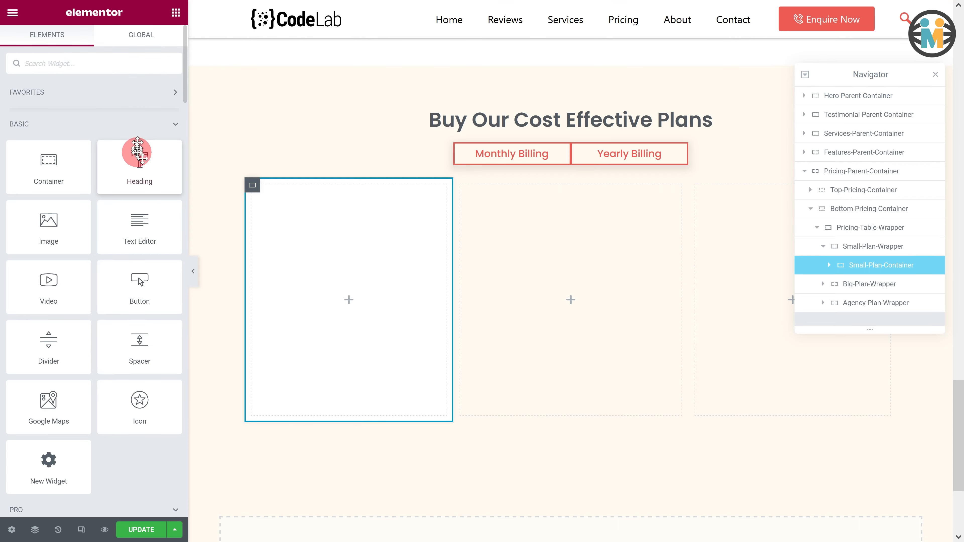
drag(137, 152, 258, 177)
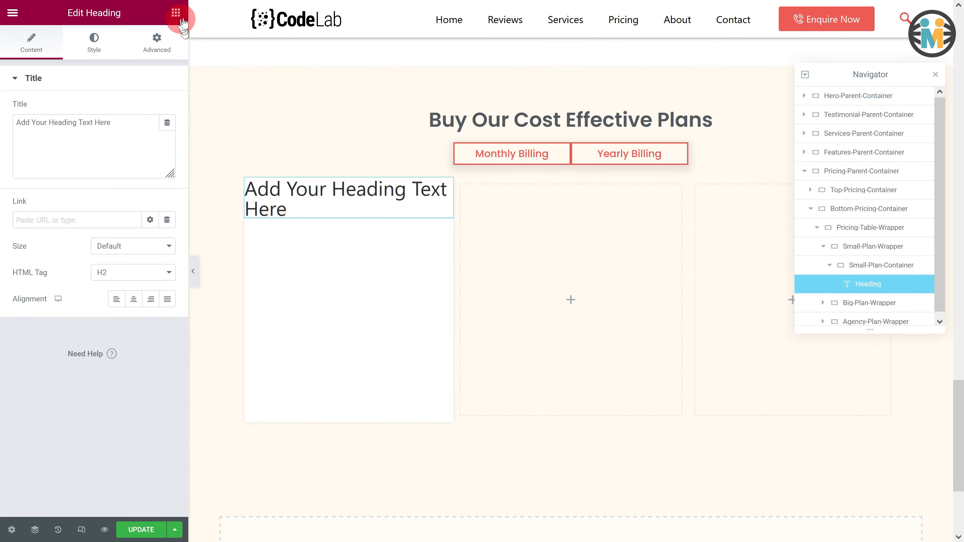
- Add a second Heading widget and a Divider widget inside Small-Plan-Container below the first heading
click(176, 12)
drag(140, 154, 297, 209)
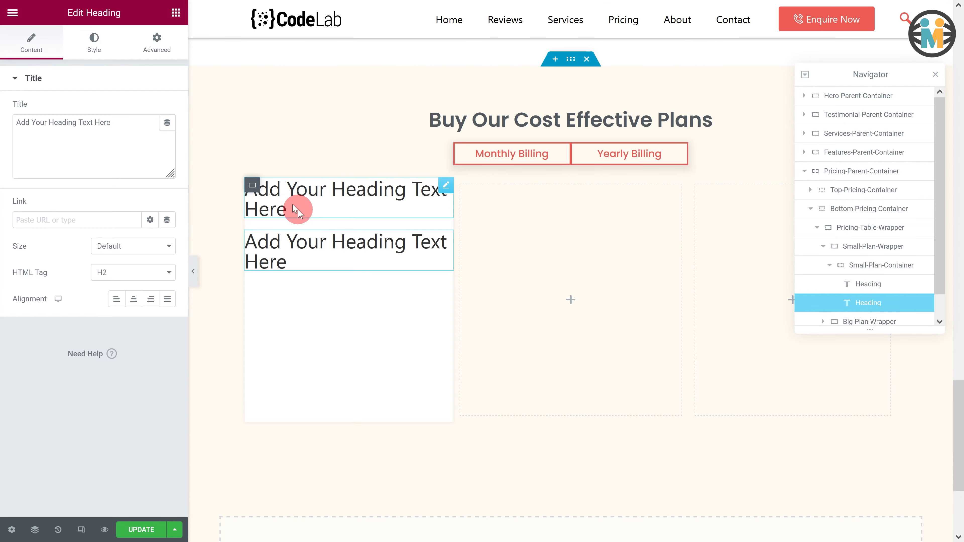
click(177, 16)
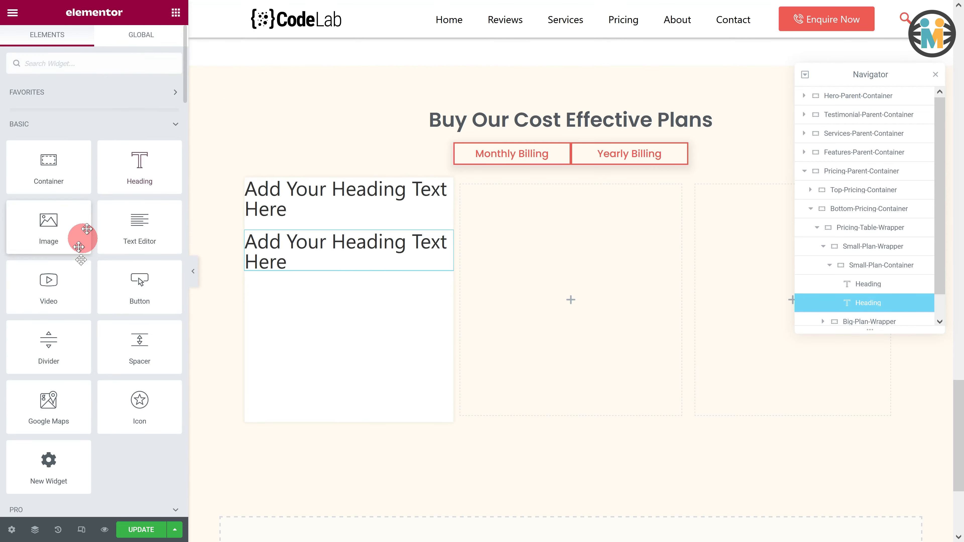
drag(26, 345, 329, 267)
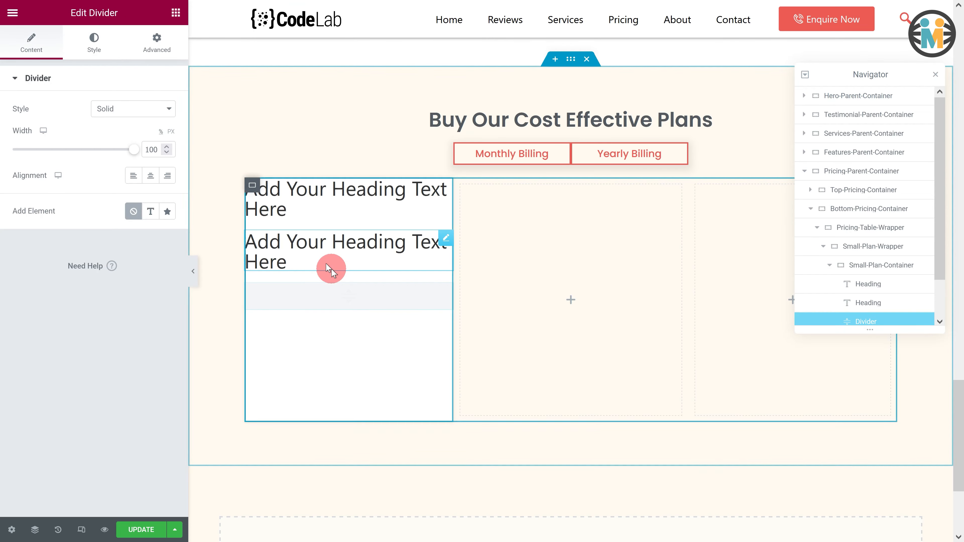
- Add a third Heading widget below the divider and an inner Container below it in Small-Plan-Container
click(176, 13)
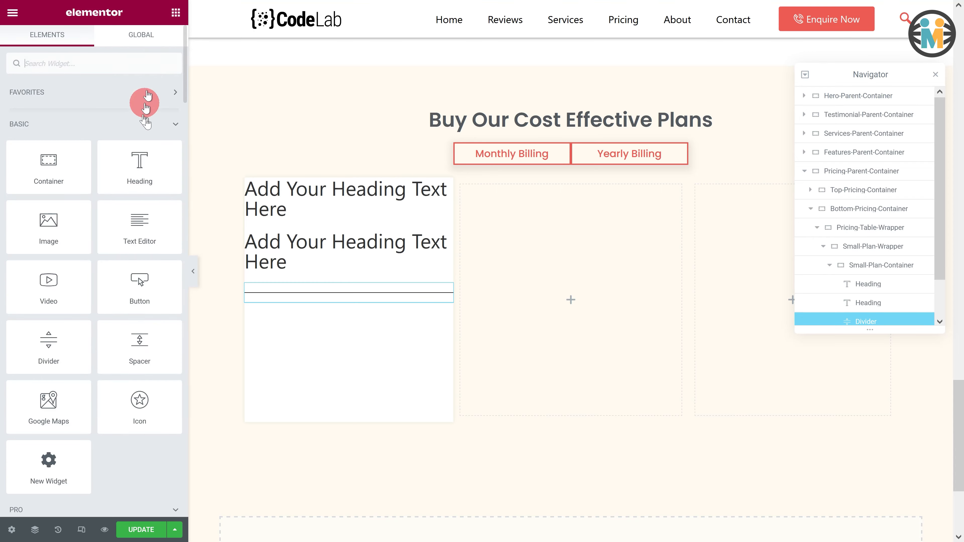
drag(138, 163, 319, 292)
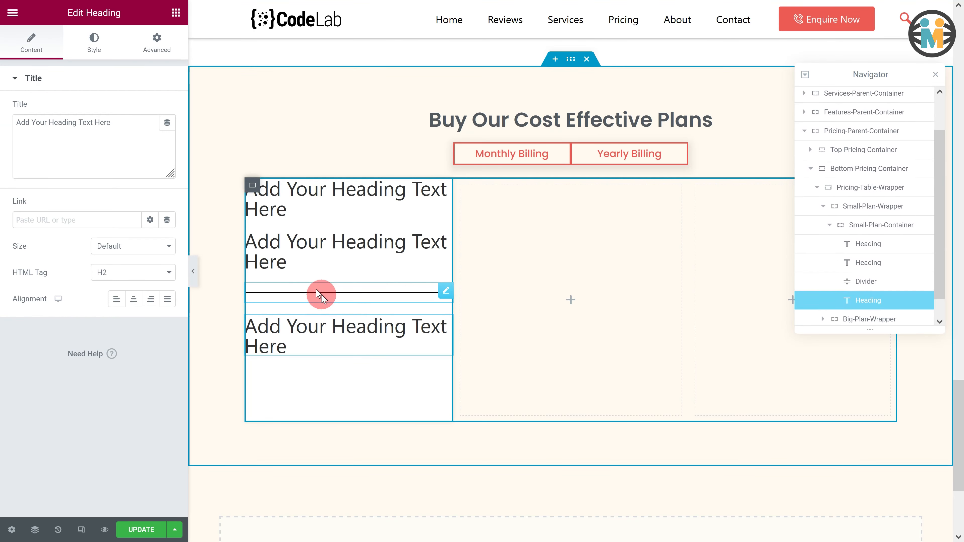
click(175, 15)
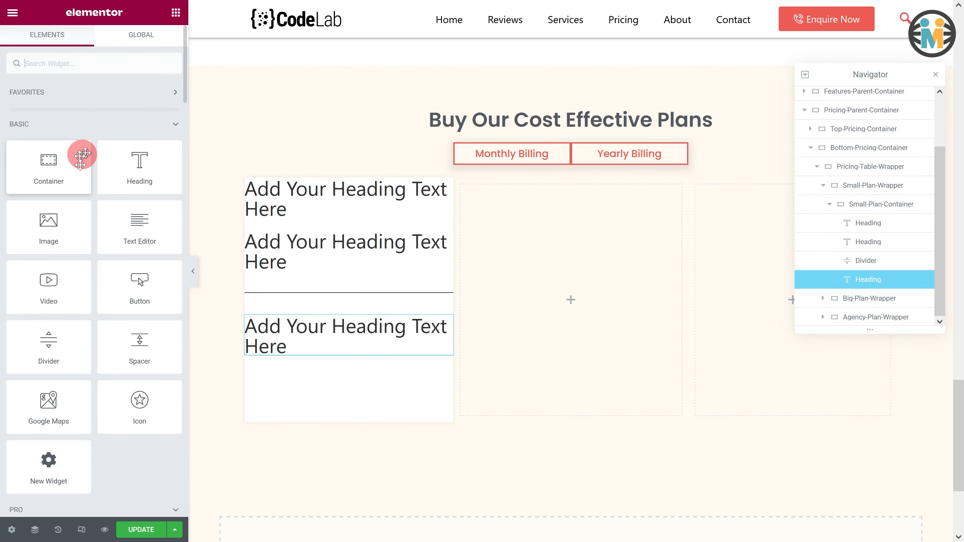
drag(80, 153, 296, 350)
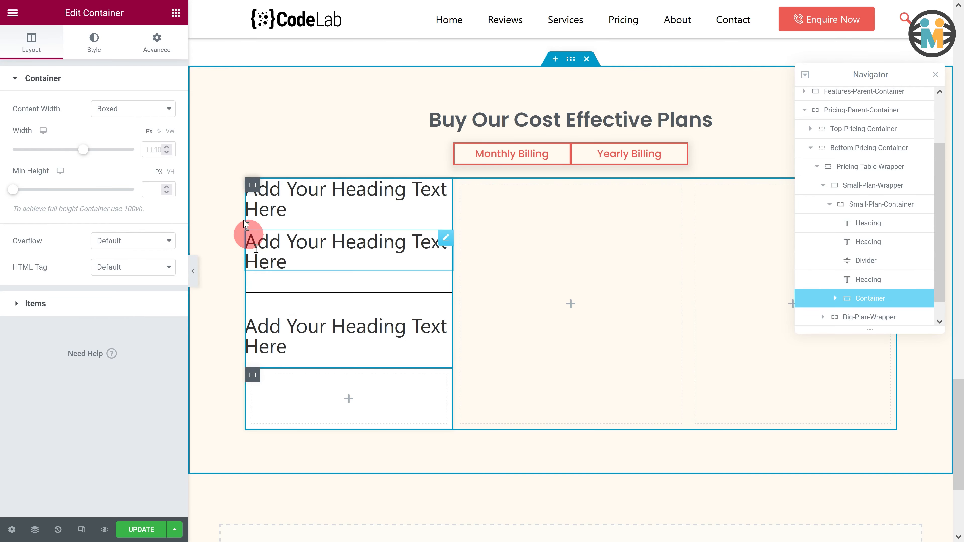
- Add an Icon List widget and a Button widget at the bottom of Small-Plan-Container
click(175, 13)
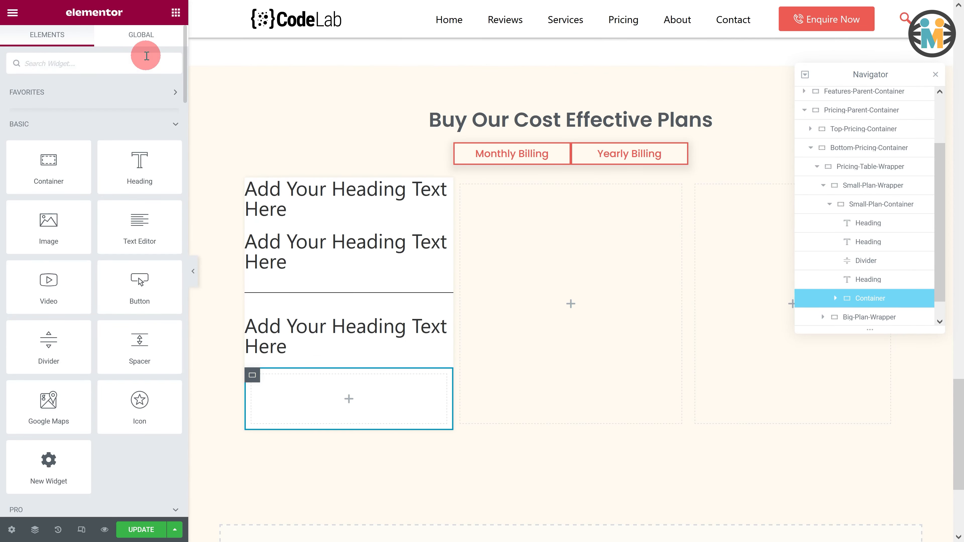
text(icon list)
drag(76, 108, 329, 425)
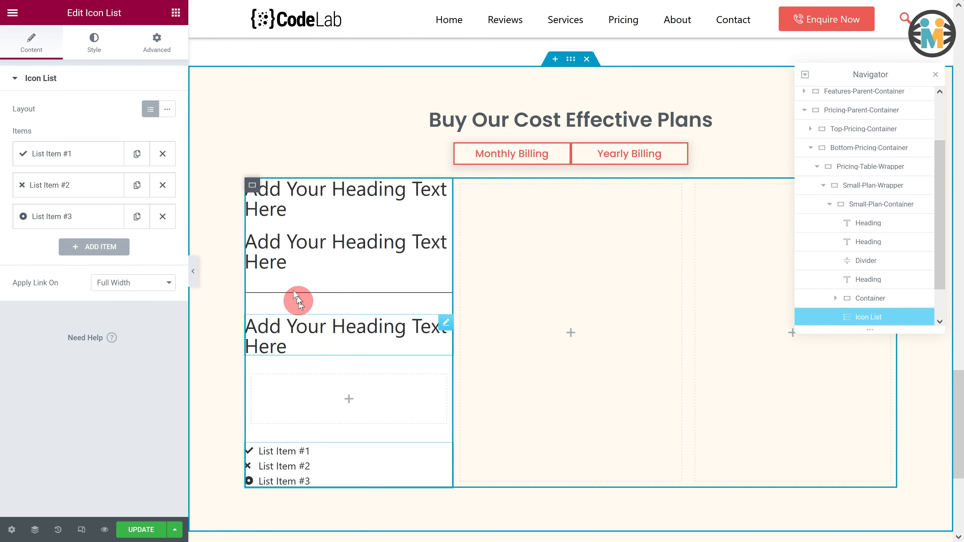
click(175, 13)
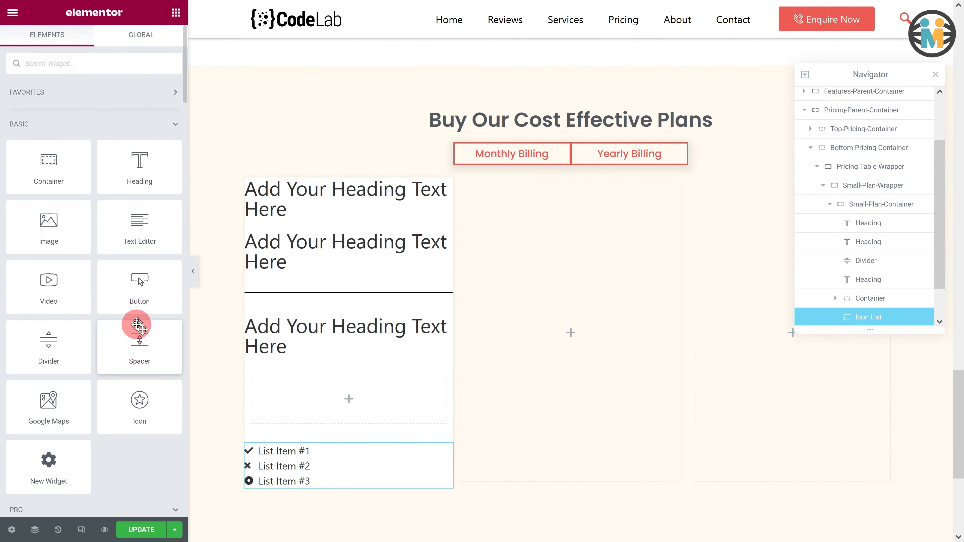
drag(137, 291, 301, 487)
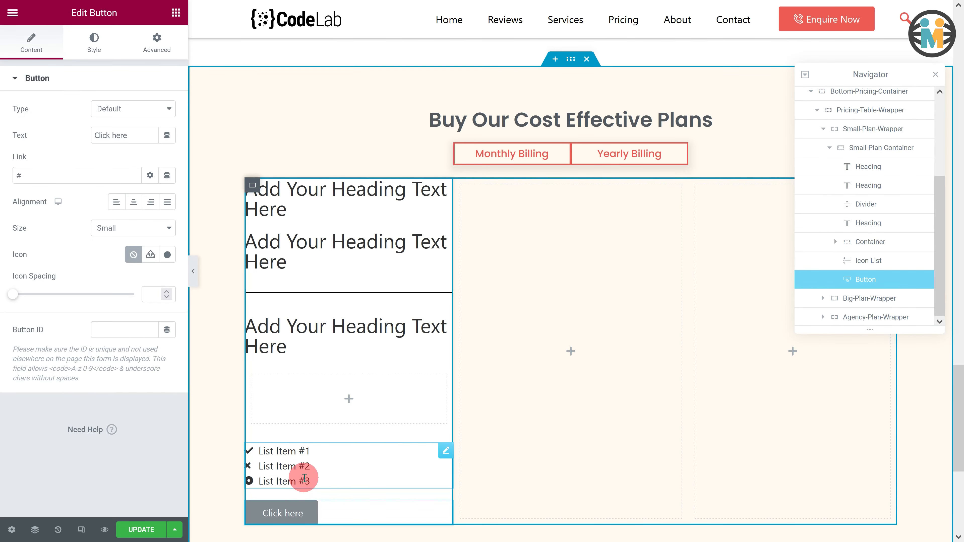
- Change the first heading's title to For and center-align it
click(446, 185)
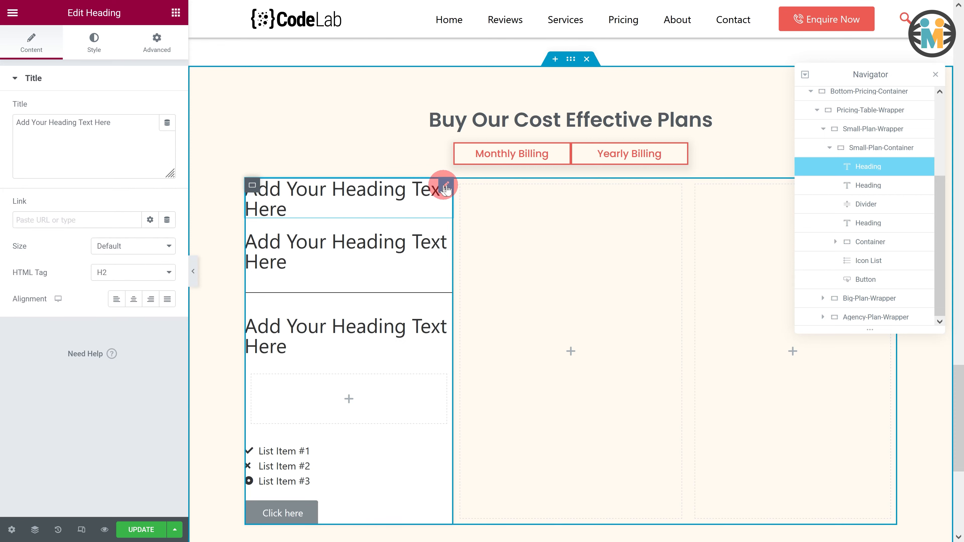
drag(134, 129, 11, 120)
text(For)
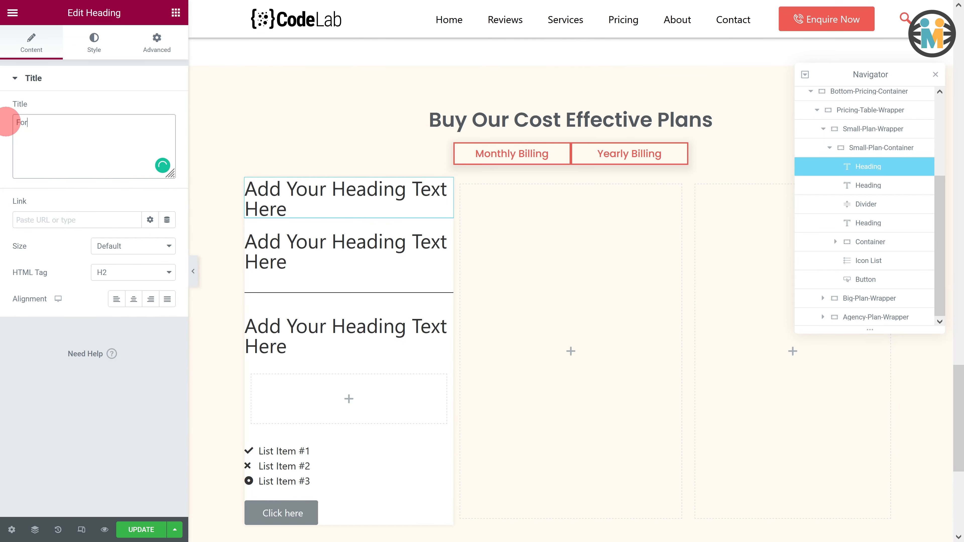
click(133, 299)
- Style the For heading with the Text global color and Poppins typography at 1.2 em size, weight 300
click(93, 47)
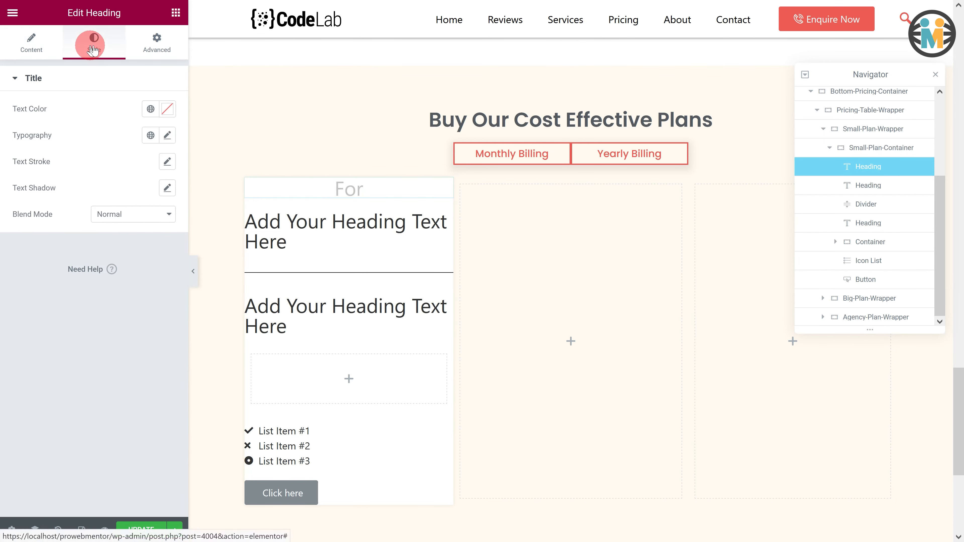
click(151, 109)
click(101, 233)
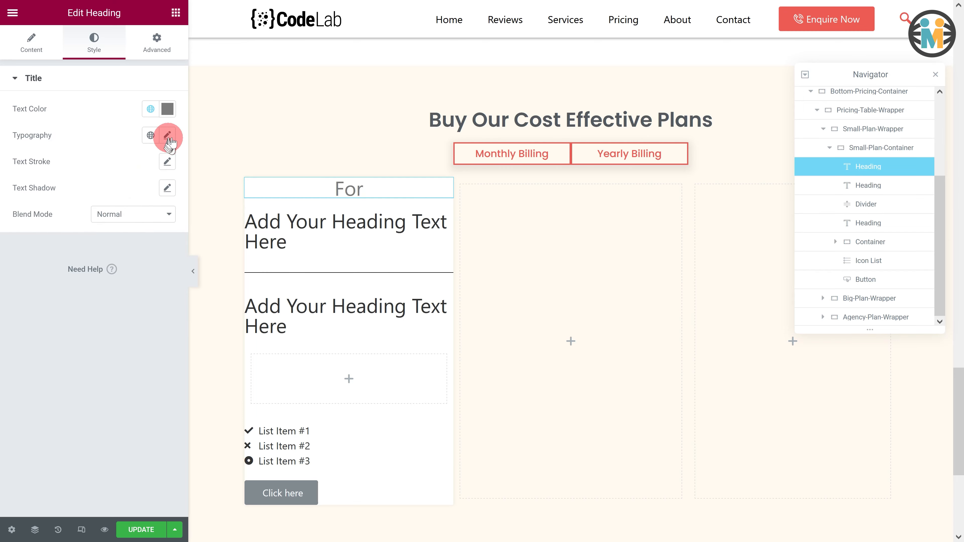
click(167, 135)
click(151, 192)
text(poppins)
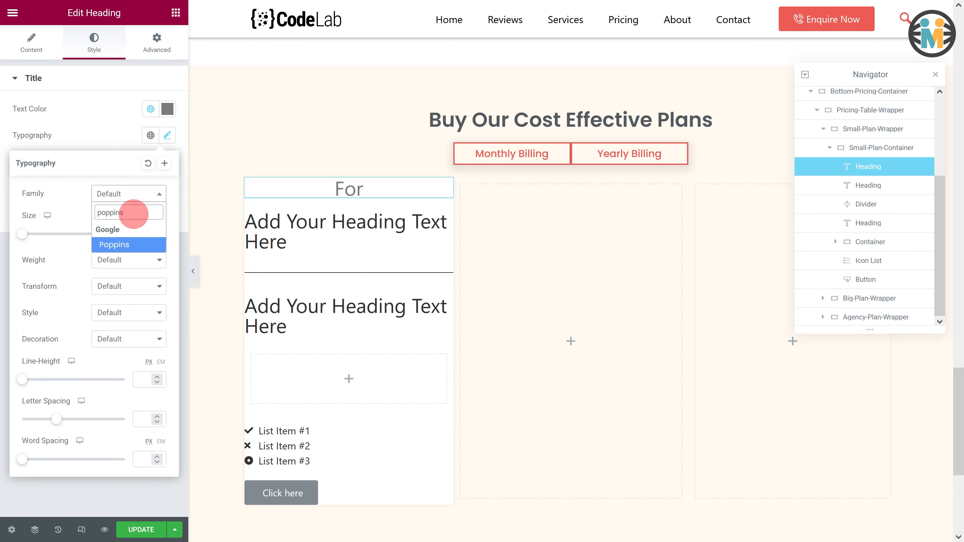
click(127, 245)
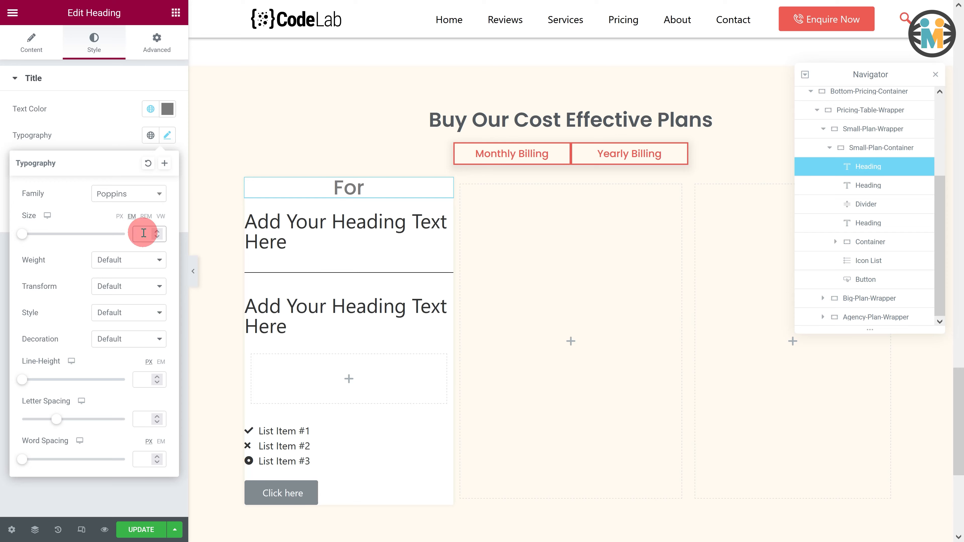
text(1.2)
click(130, 260)
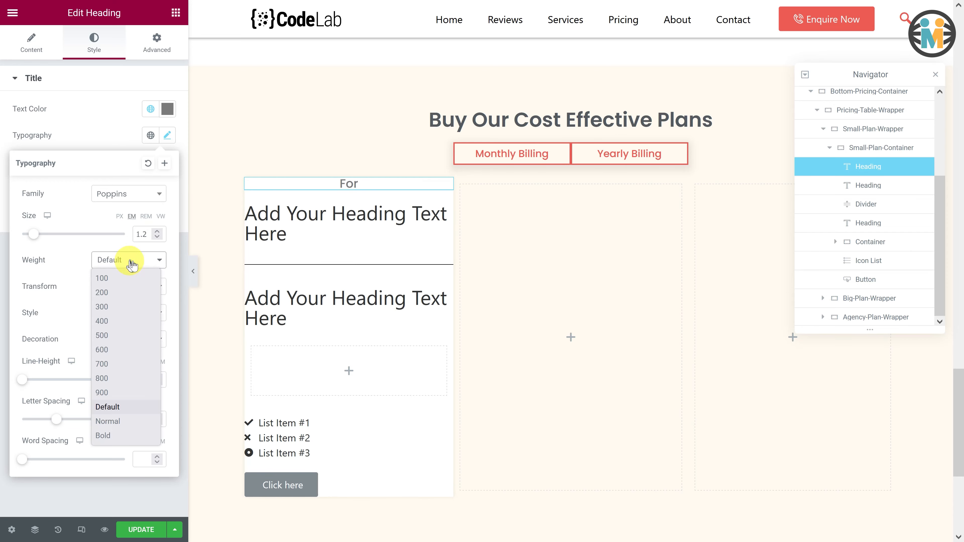
click(117, 307)
- Change the second heading's title to Small Businesses and center-align it
click(417, 216)
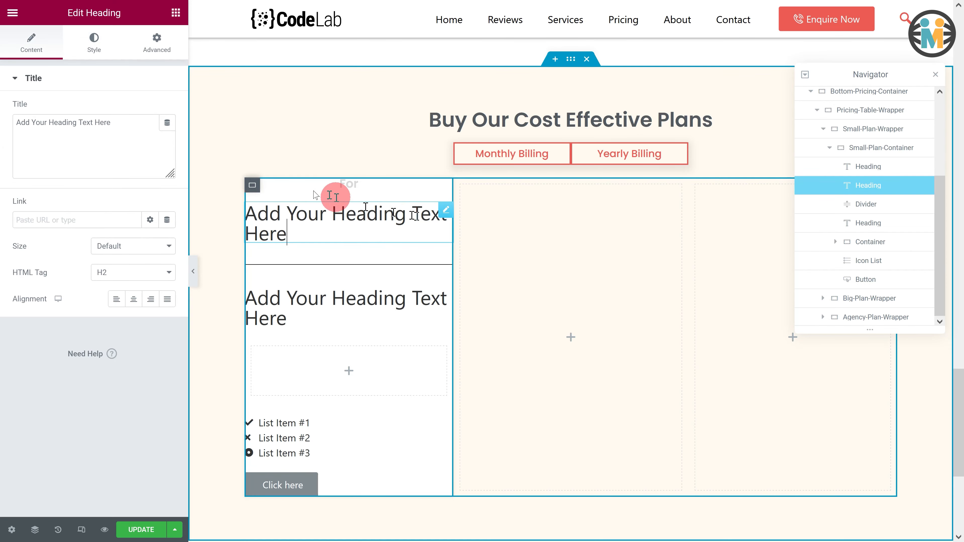
drag(110, 123, 10, 123)
text(Small Businesses)
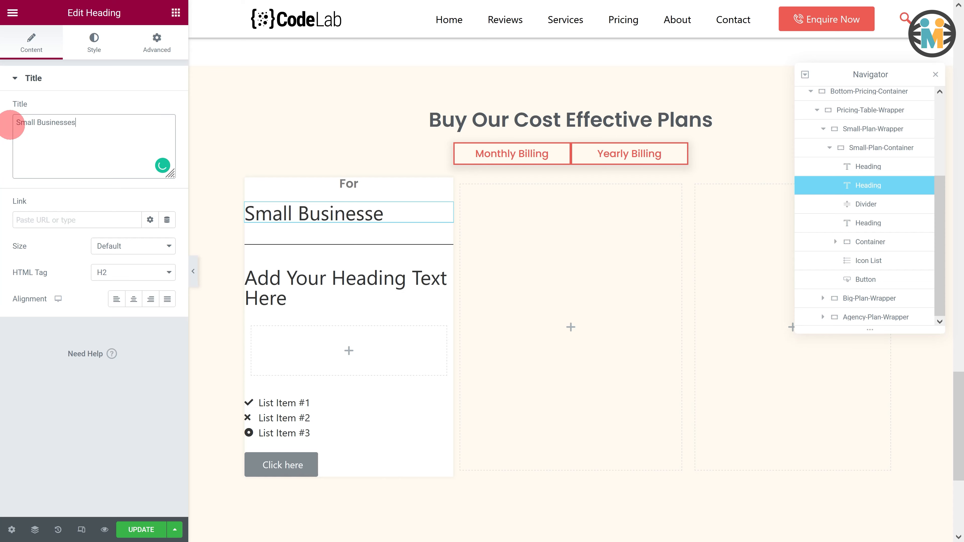
click(134, 299)
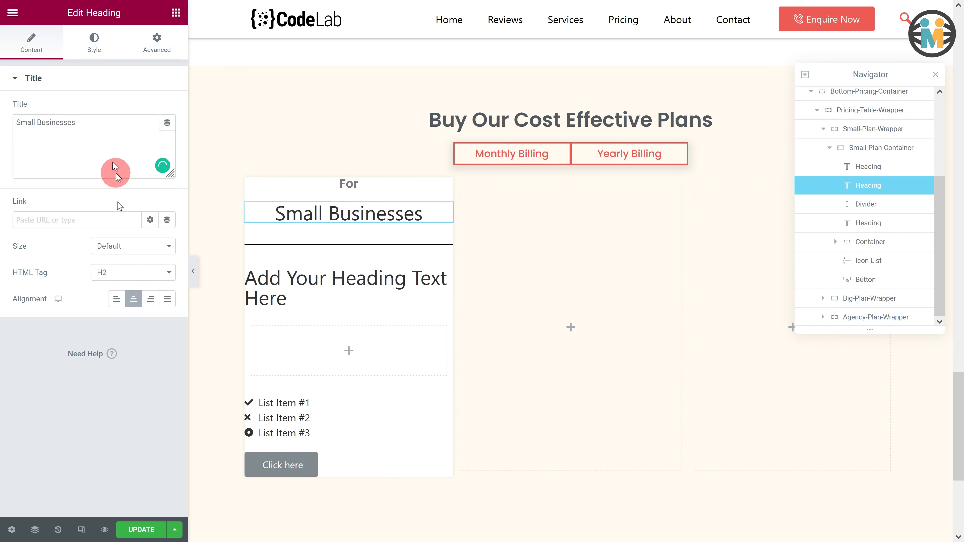
- Style the Small Businesses heading with a dark gray global color and Poppins typography at 1.6 em, weight 600
click(91, 42)
click(150, 110)
click(150, 110)
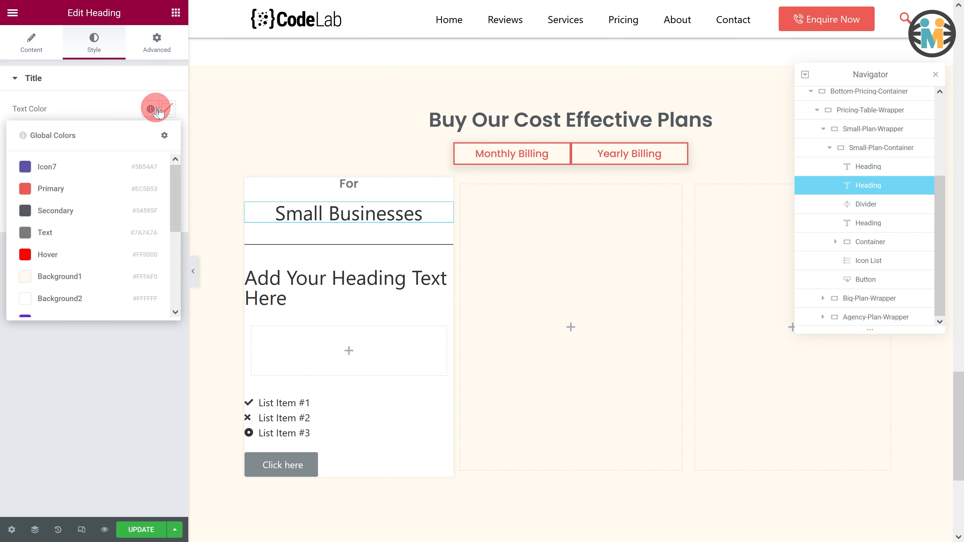
click(125, 163)
click(176, 133)
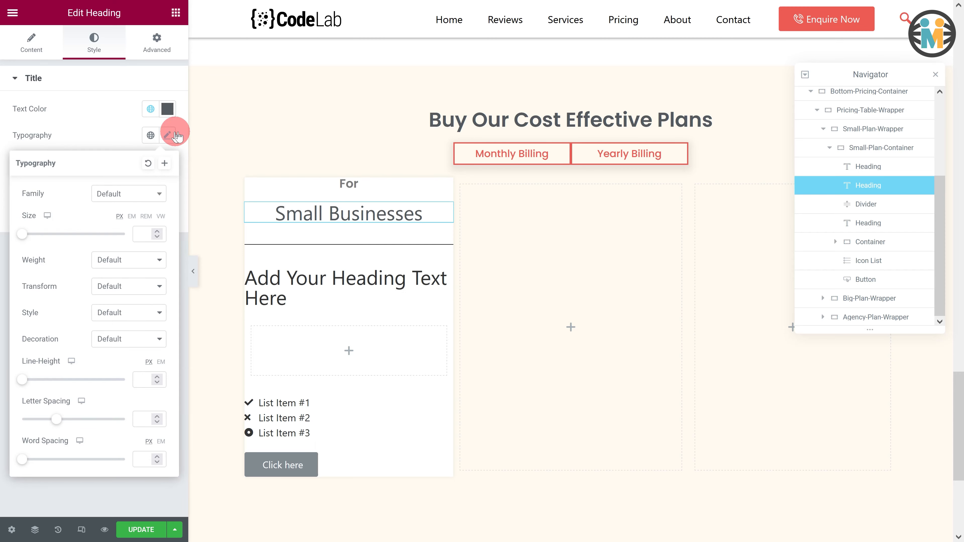
click(151, 192)
text(poppins)
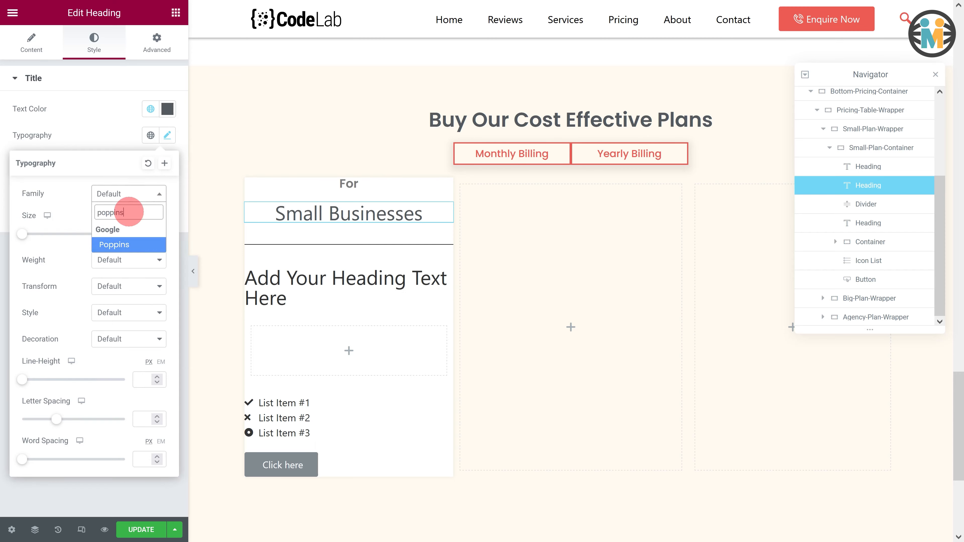
click(124, 244)
click(142, 231)
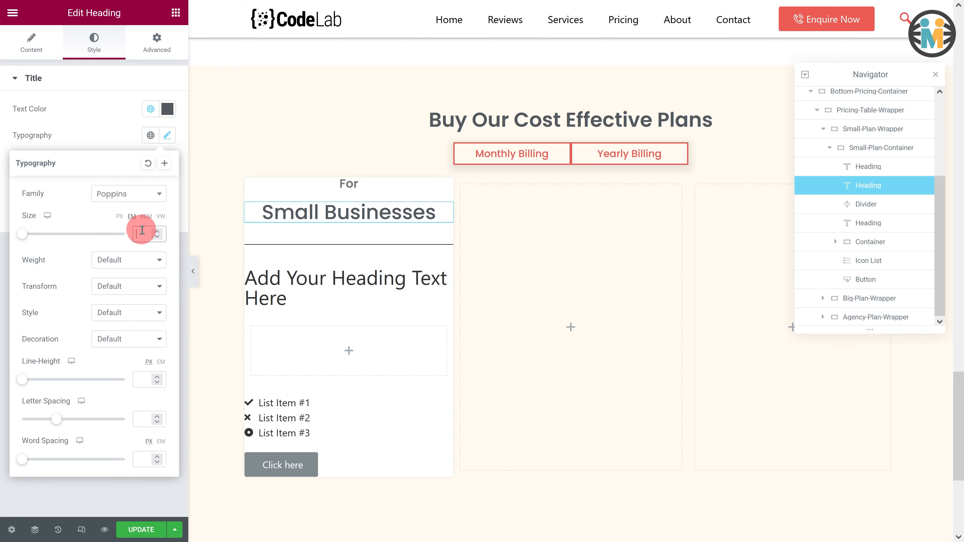
text(1.6)
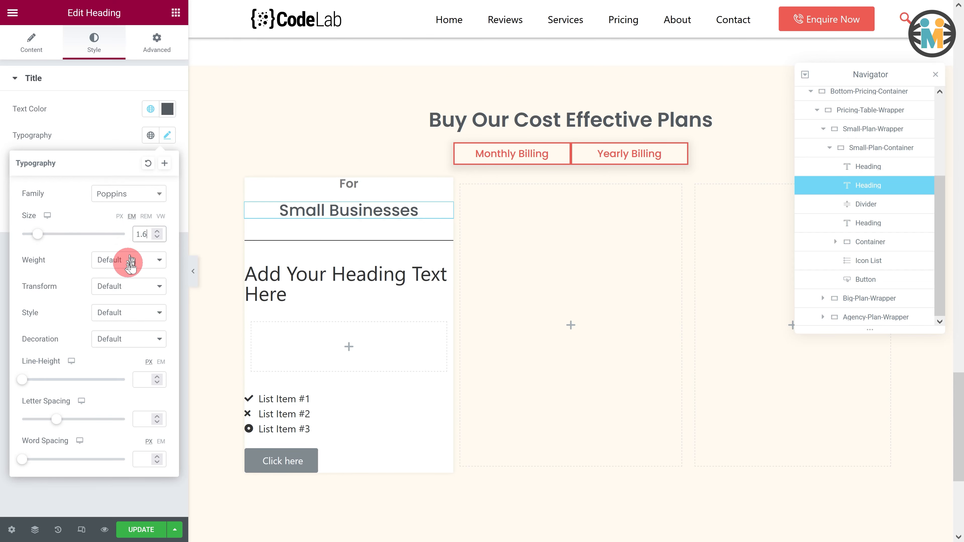
click(127, 261)
click(114, 349)
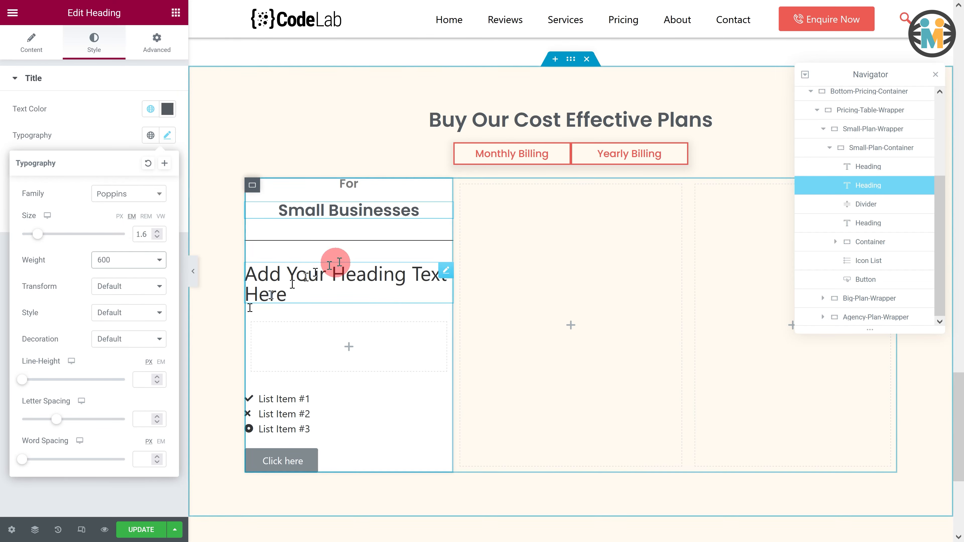
- Set the divider's width to 260 px and center-align it
click(370, 243)
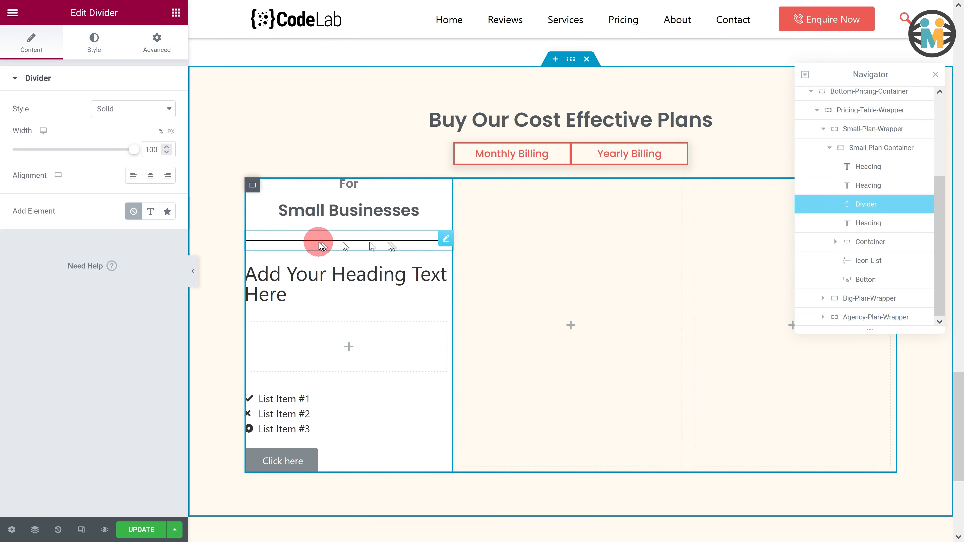
click(172, 132)
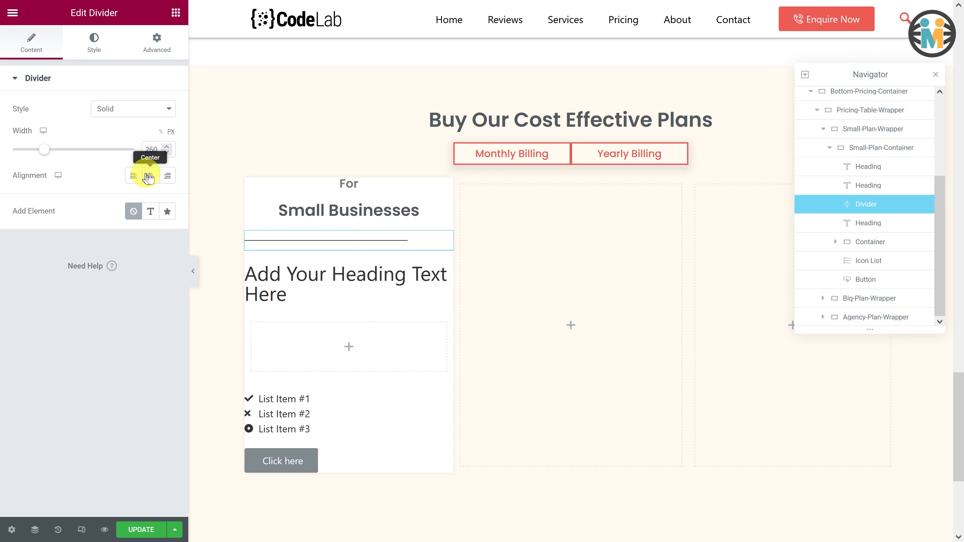
- Style the divider with the Text global color, weight 1.2 and gap 3
click(100, 45)
click(150, 109)
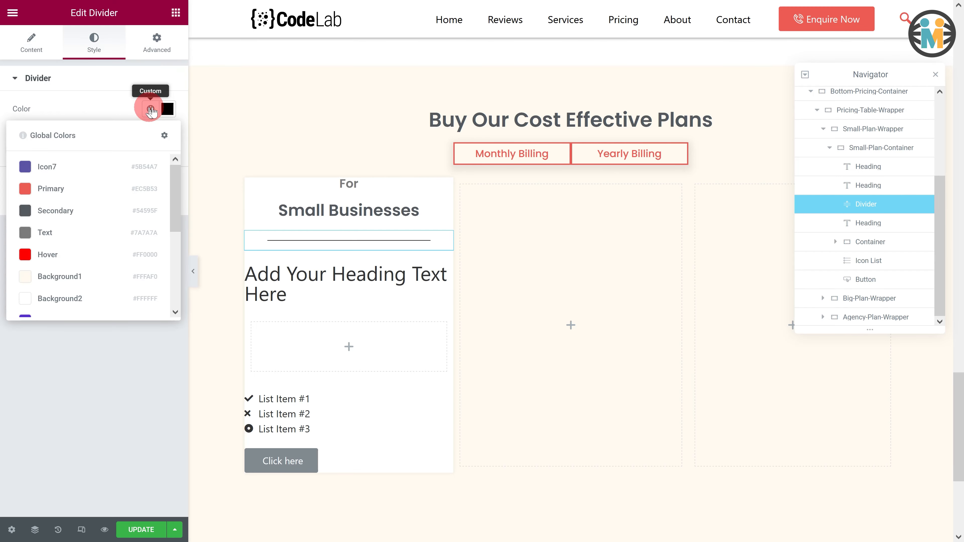
click(115, 228)
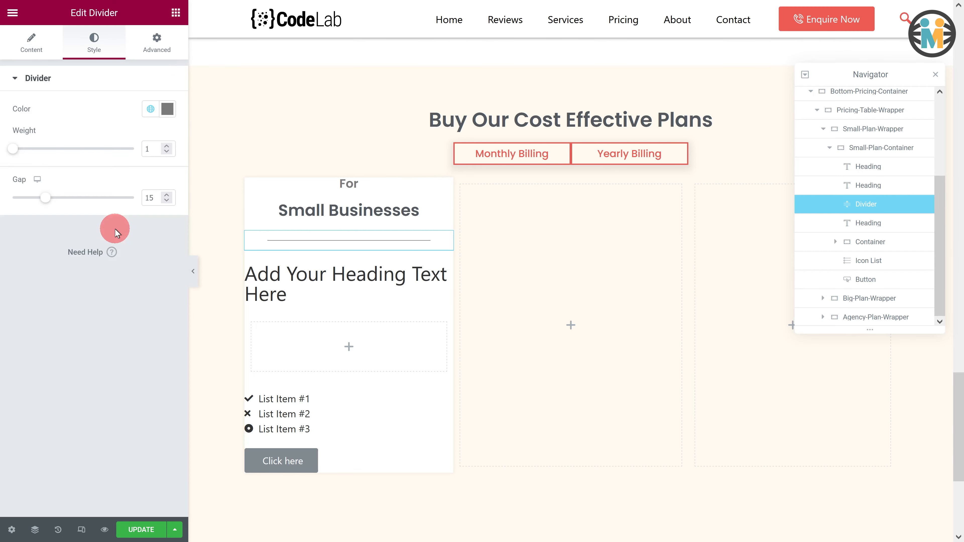
click(167, 145)
click(167, 145)
drag(45, 198, 12, 199)
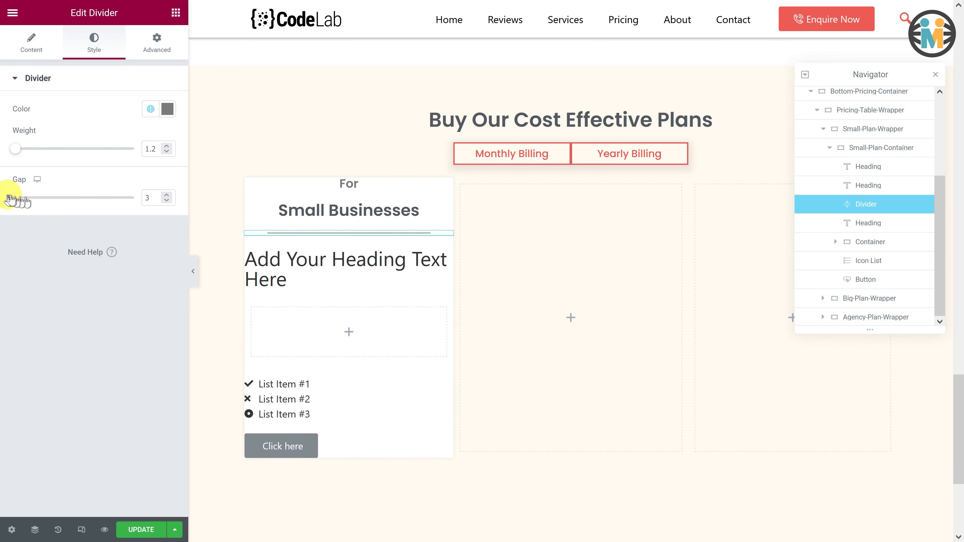
- Replace the third heading's title with span markup: a small-plan span of class pricing-value holding $25/ and a small-plan2 span holding Month
click(308, 252)
drag(115, 123, 10, 121)
key(BackSpace)
text(<)
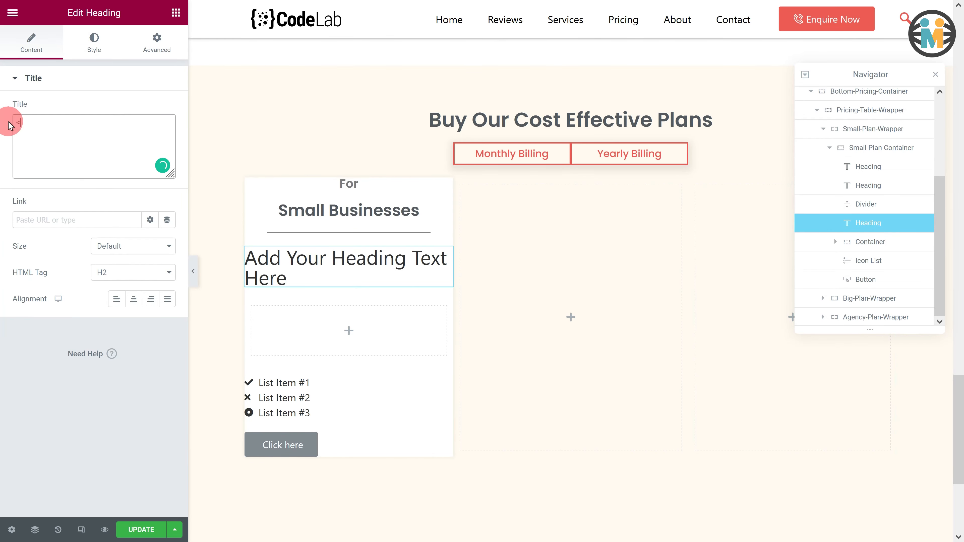
text(span id="small-plan" class="pricing)
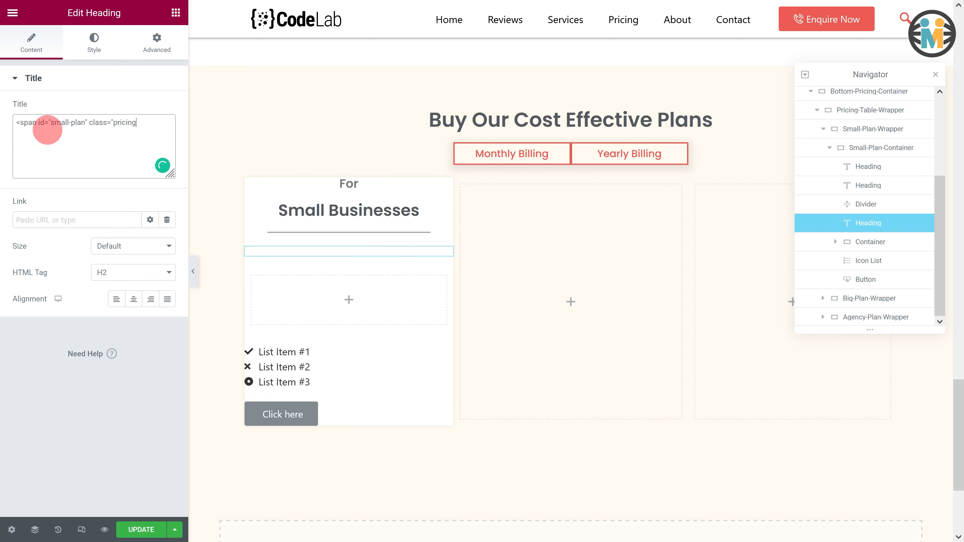
text($25/</span><span id="small-plan2">Month</span>)
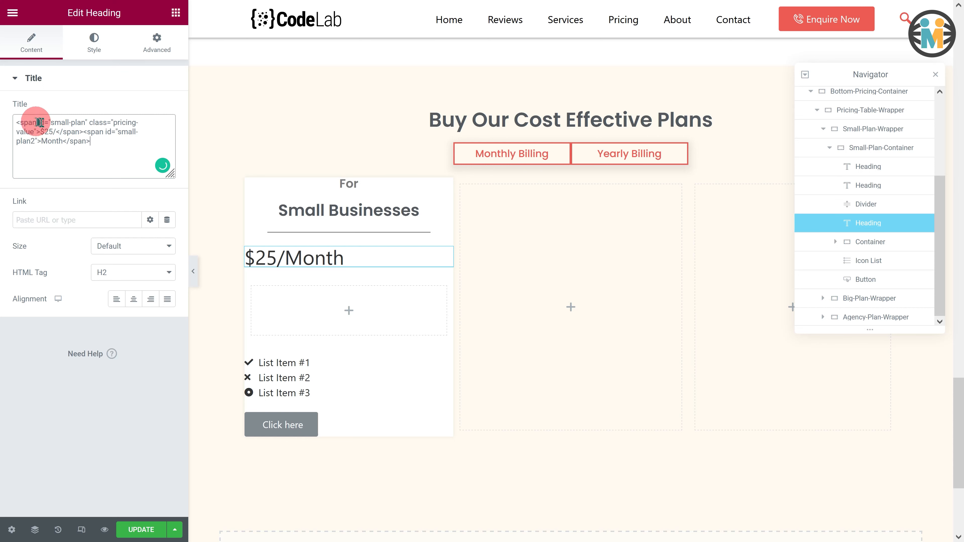
- Center-align the price heading
drag(57, 123, 125, 125)
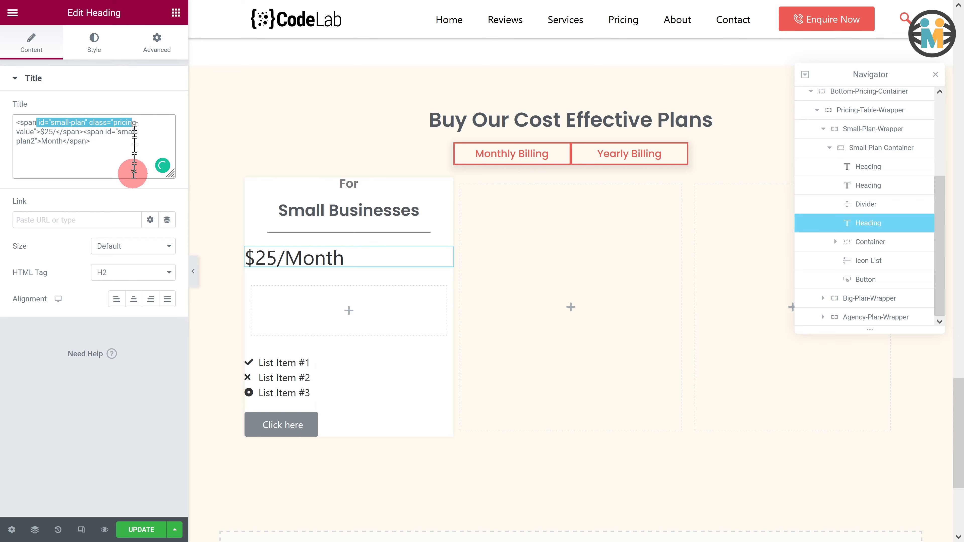
click(134, 299)
click(93, 41)
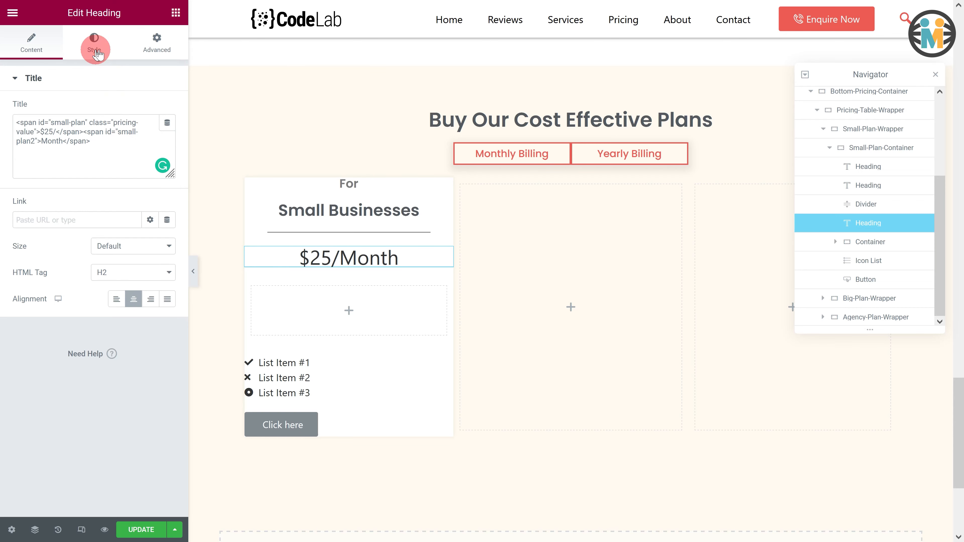
- Style the price heading with the Text global color and Poppins typography at 1.6 em, weight 600
click(151, 110)
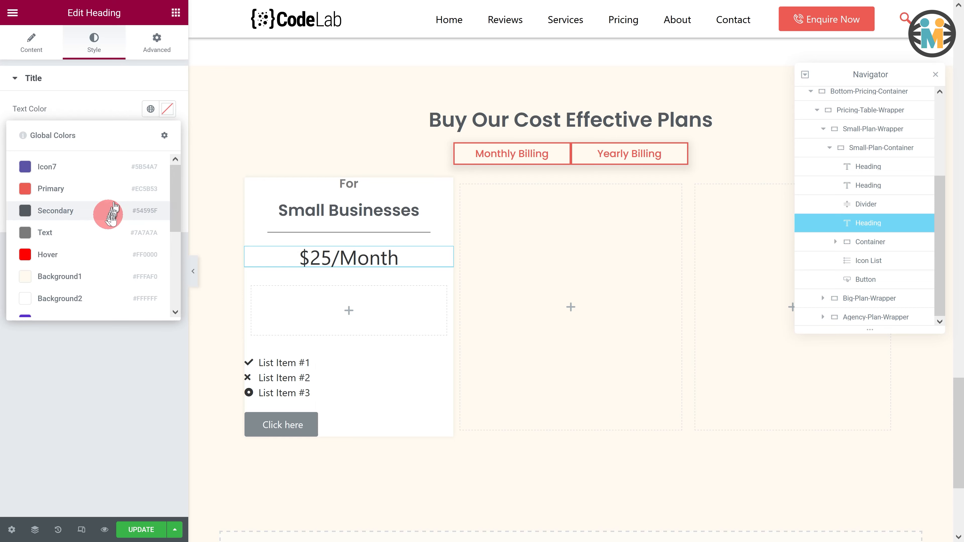
click(102, 233)
click(167, 135)
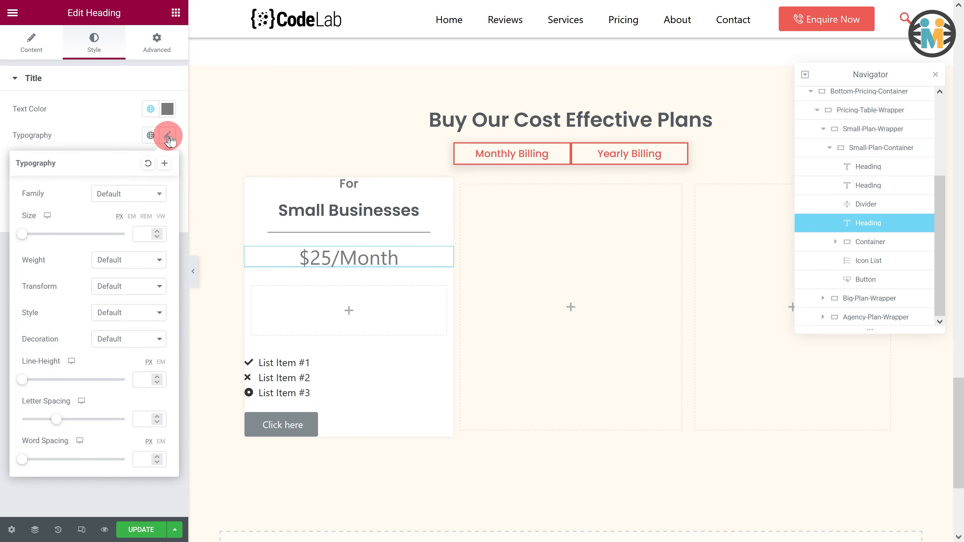
click(129, 194)
text(poppins)
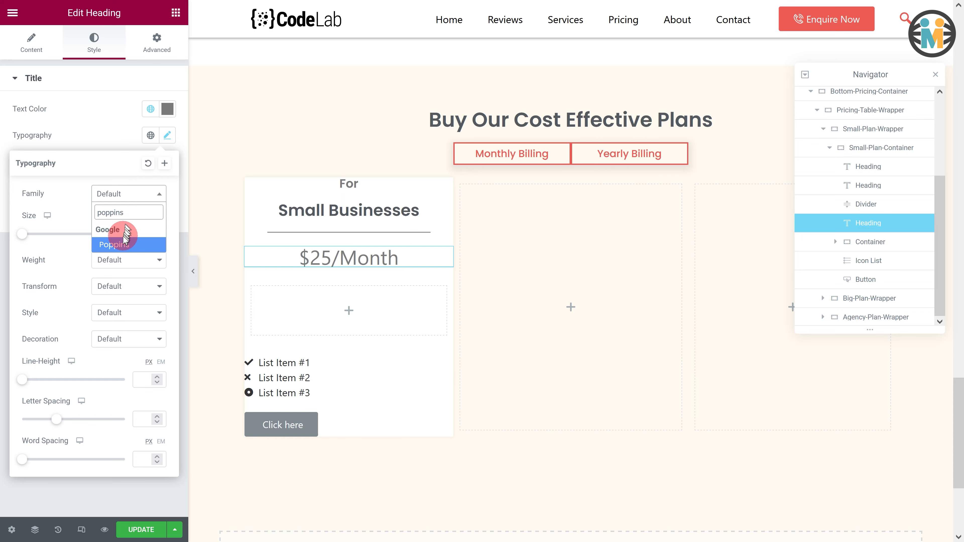
click(123, 244)
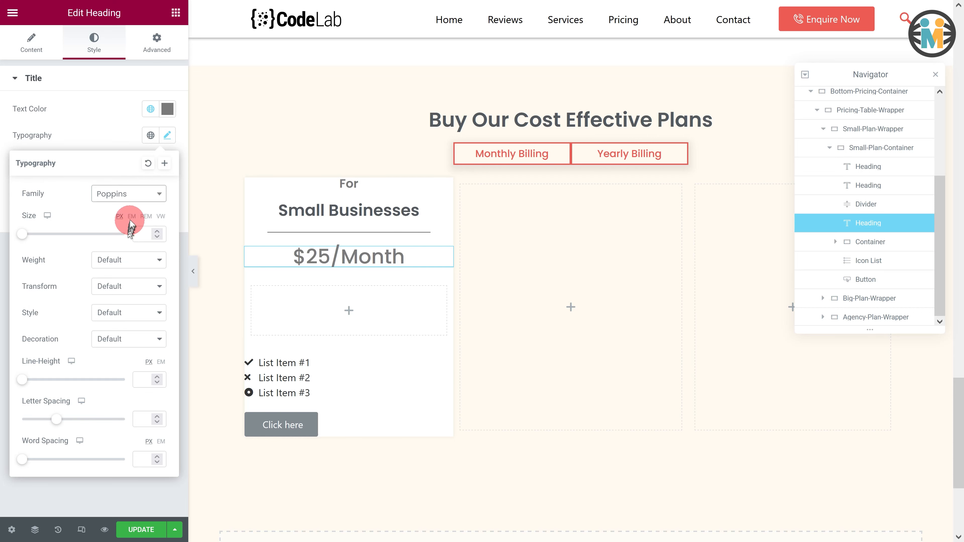
click(141, 230)
click(137, 226)
text(1)
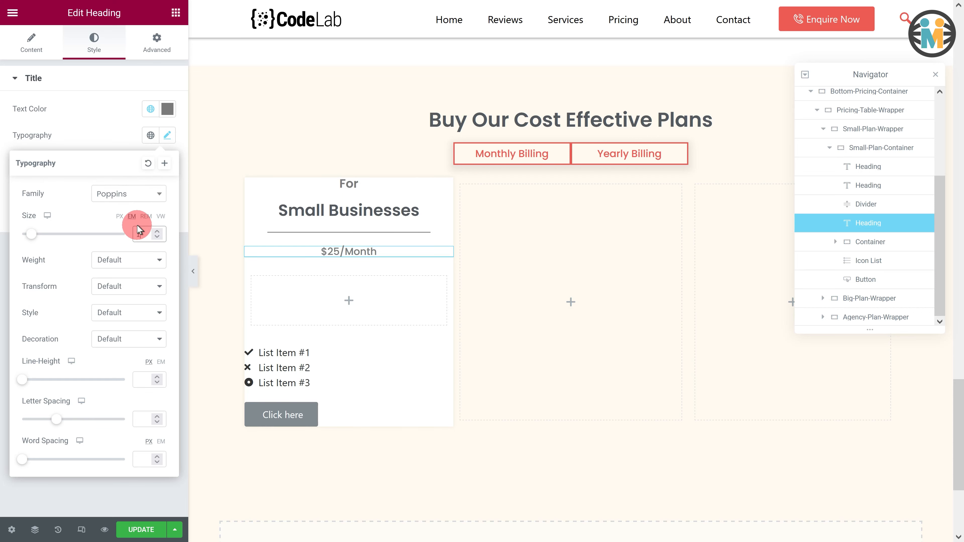
text(.6)
click(126, 257)
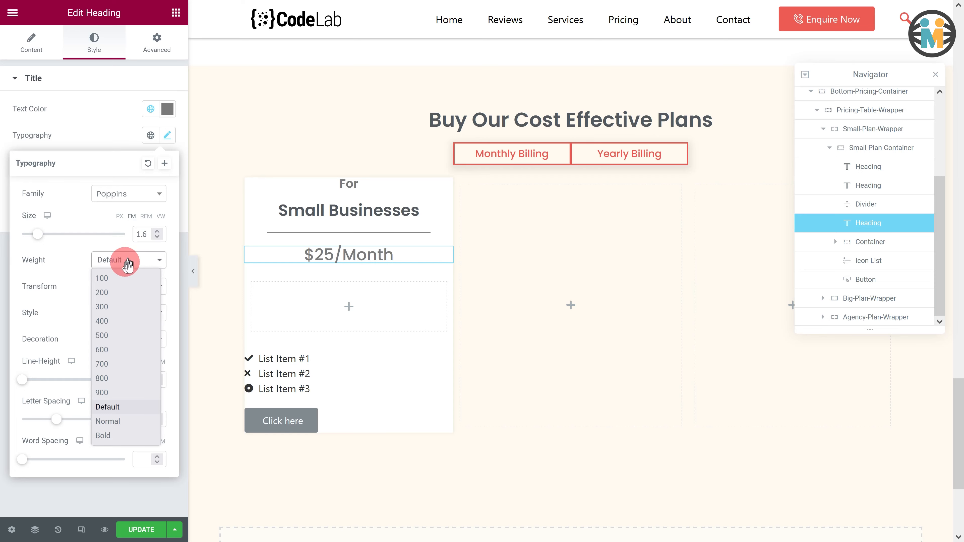
click(114, 349)
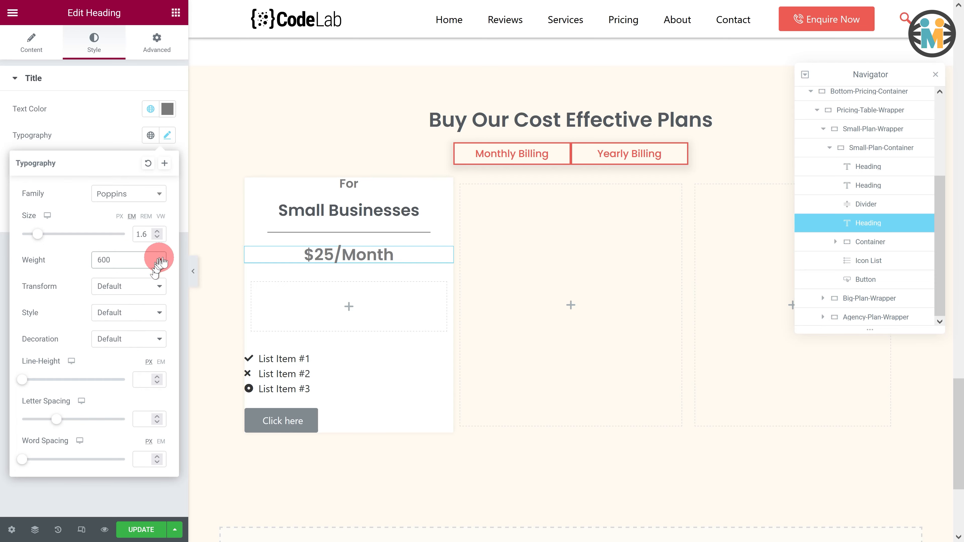
- Select the empty container below the price and rename it Discount-Container
click(339, 295)
click(253, 285)
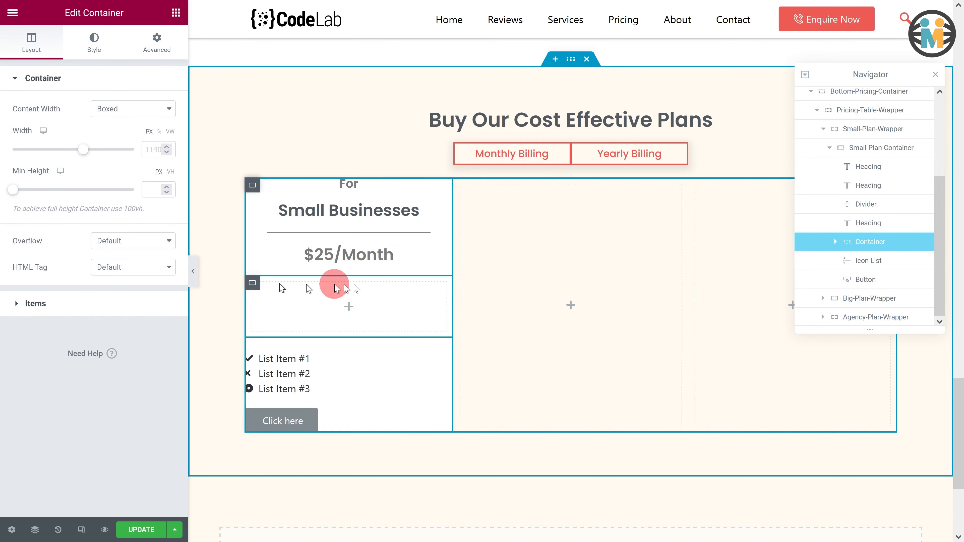
click(821, 243)
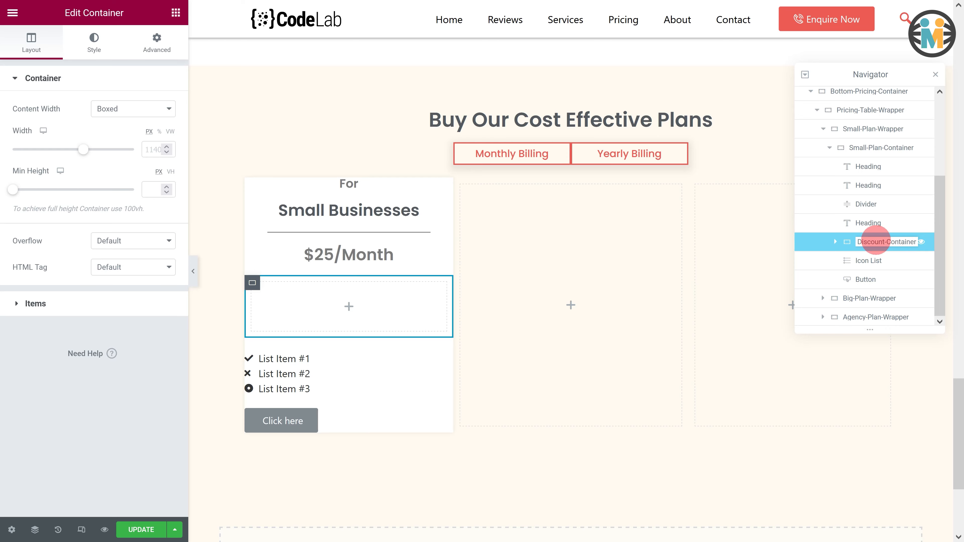
- Set the discount container to full width with a width of 50
click(119, 109)
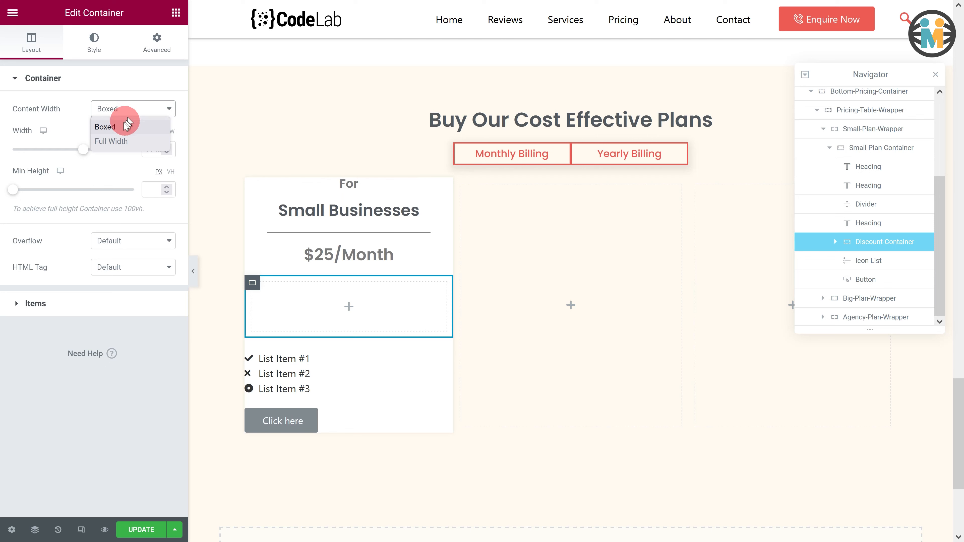
click(108, 142)
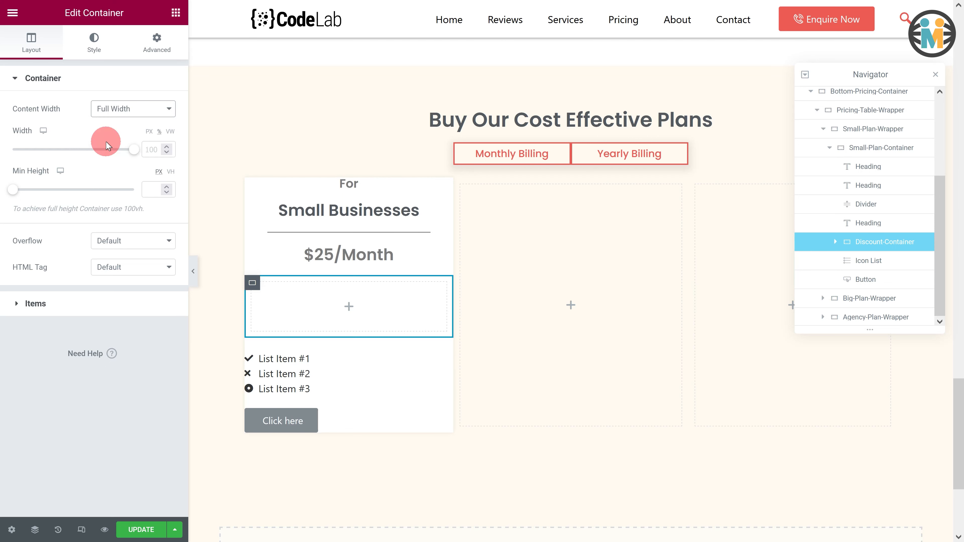
double_click(151, 151)
text(50)
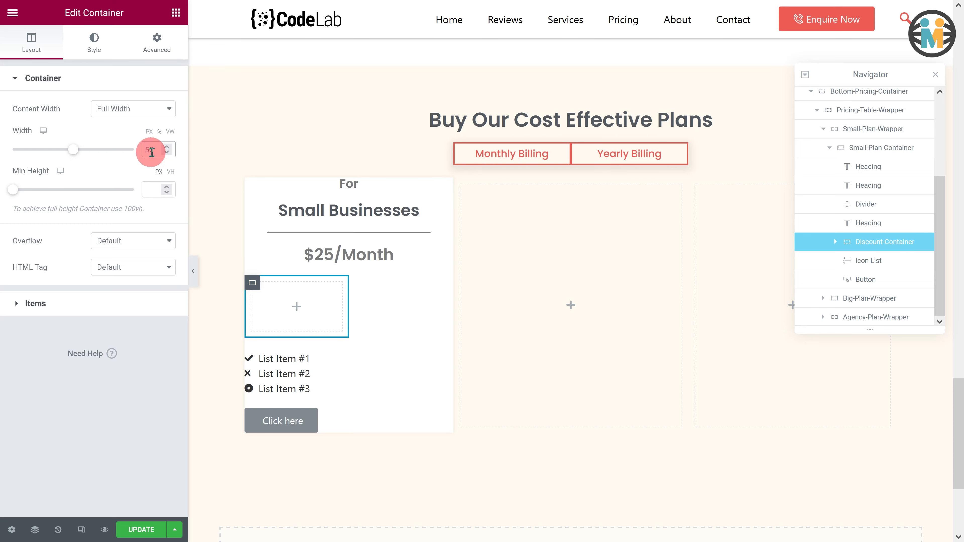
- Lay out the discount container's items in a column, centered both ways
click(18, 304)
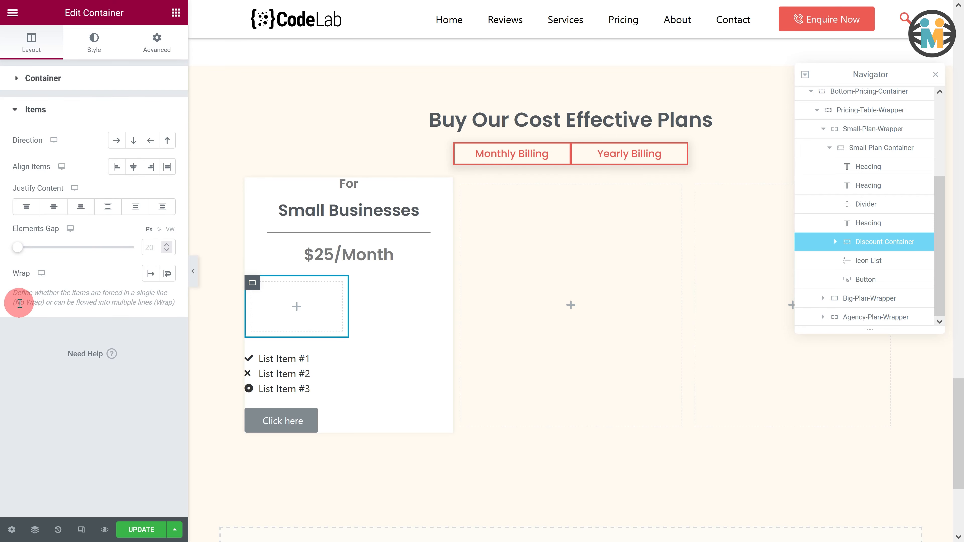
click(133, 143)
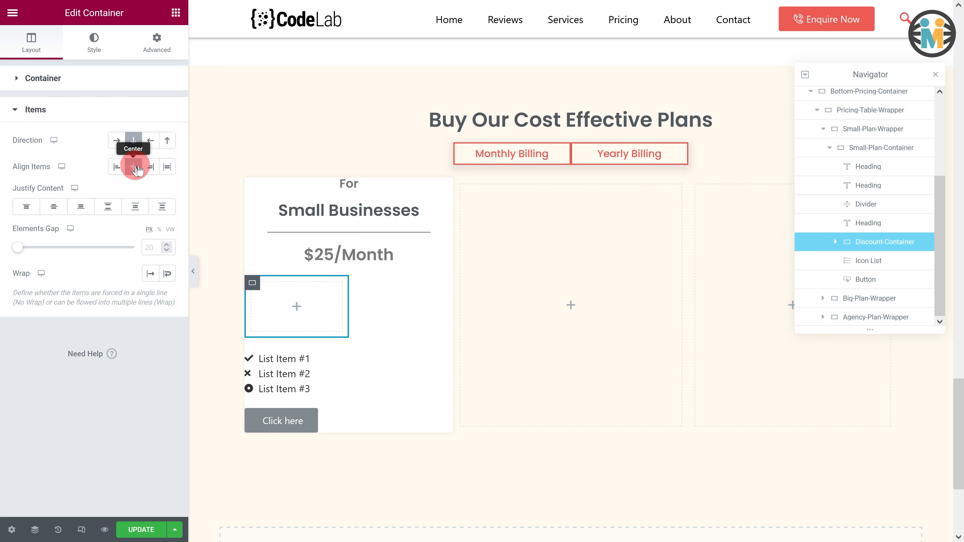
click(56, 206)
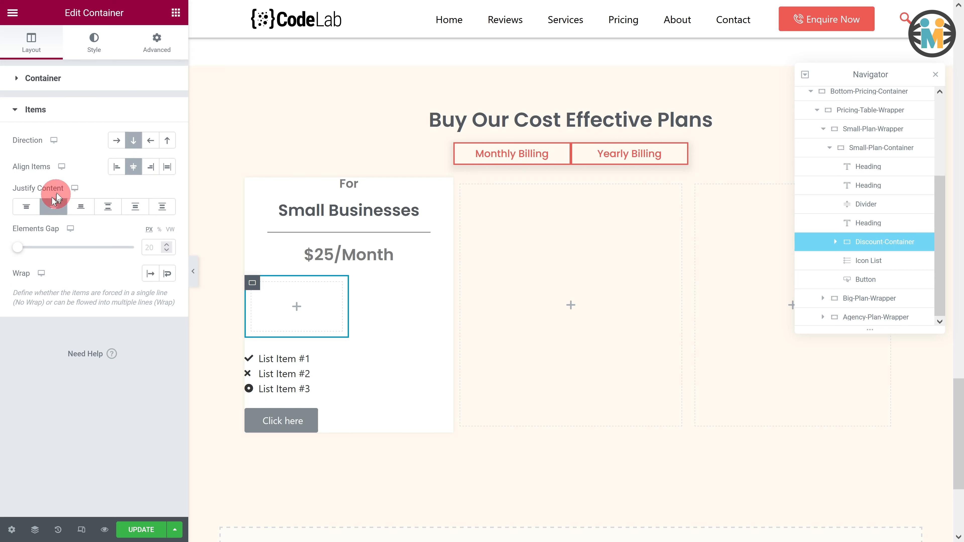
- Give the discount container a classic yellow background color
click(101, 57)
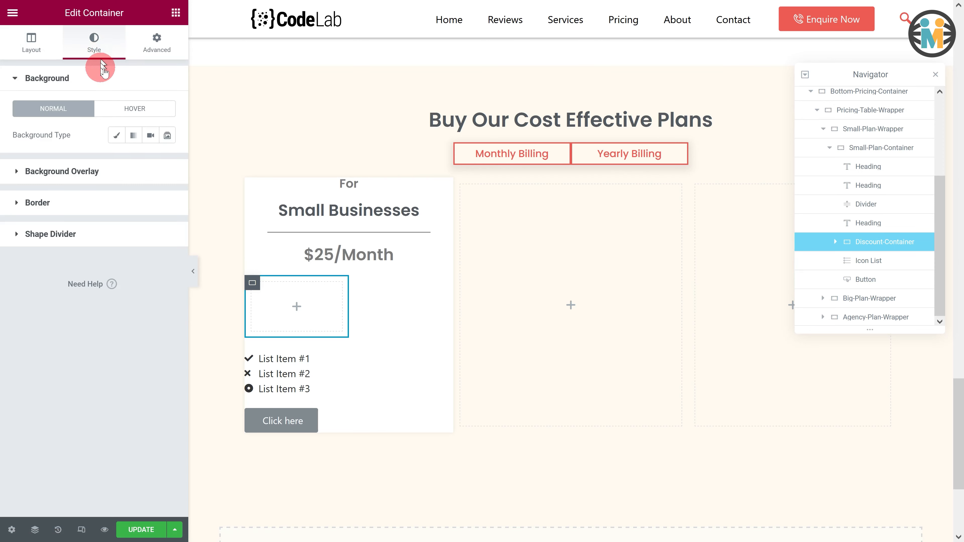
click(115, 136)
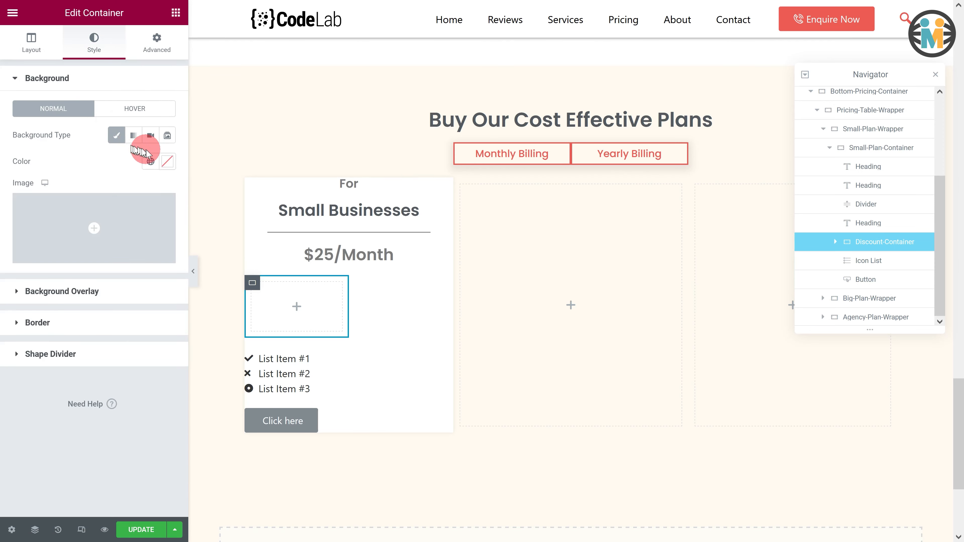
click(151, 161)
scroll(84, 312, down, 1)
click(65, 334)
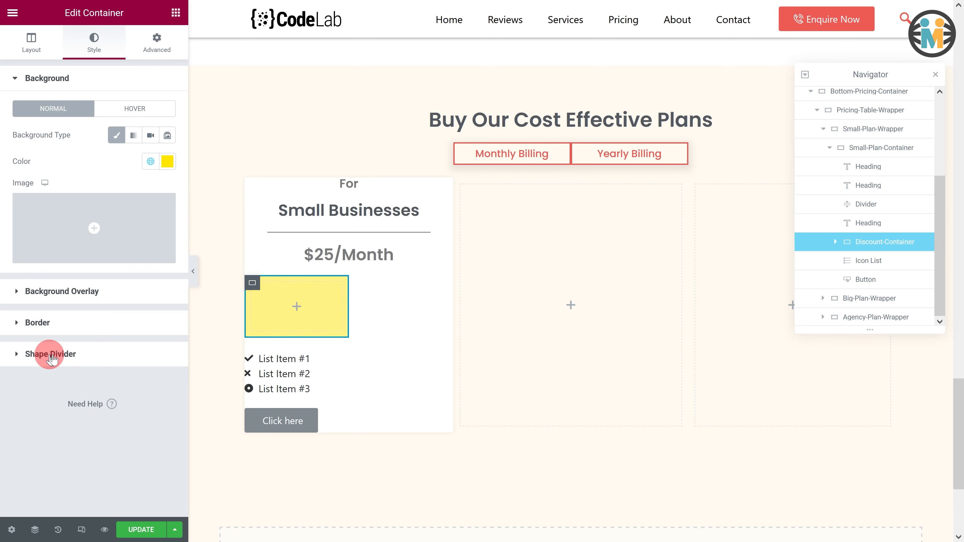
- Set the discount container's padding to 3 on all sides and add the CSS class discount-offer
click(156, 44)
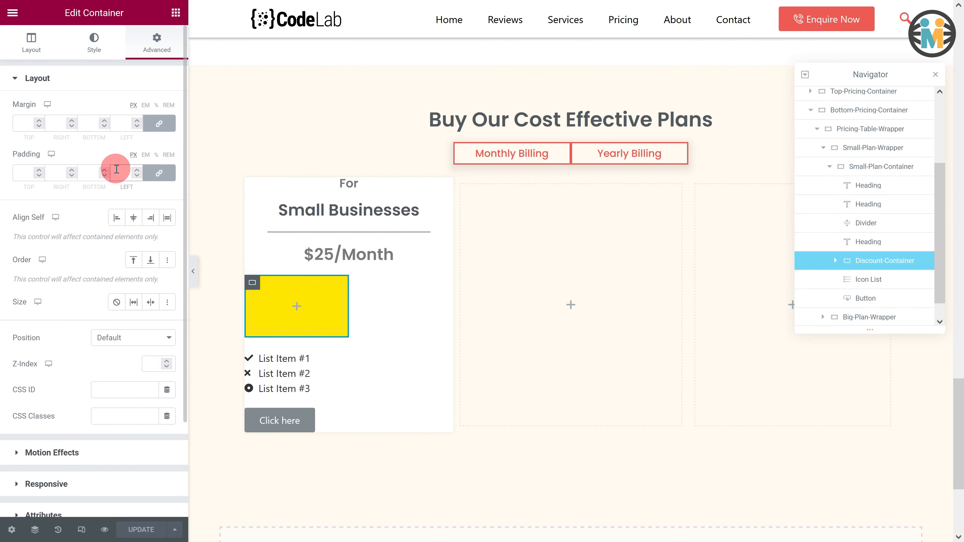
click(117, 174)
text(3)
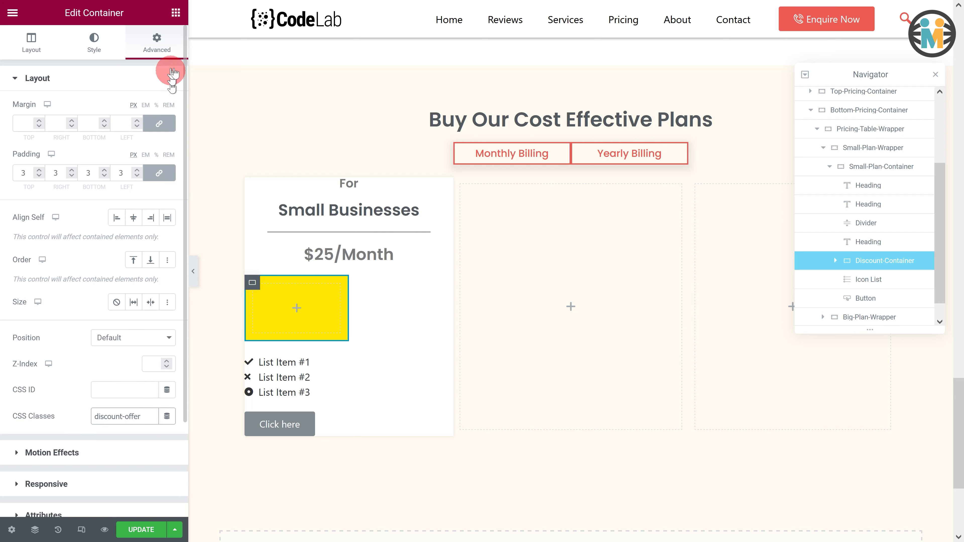
- Add a heading inside the discount container reading More than 10% Discount
click(176, 14)
drag(134, 157, 264, 293)
click(144, 147)
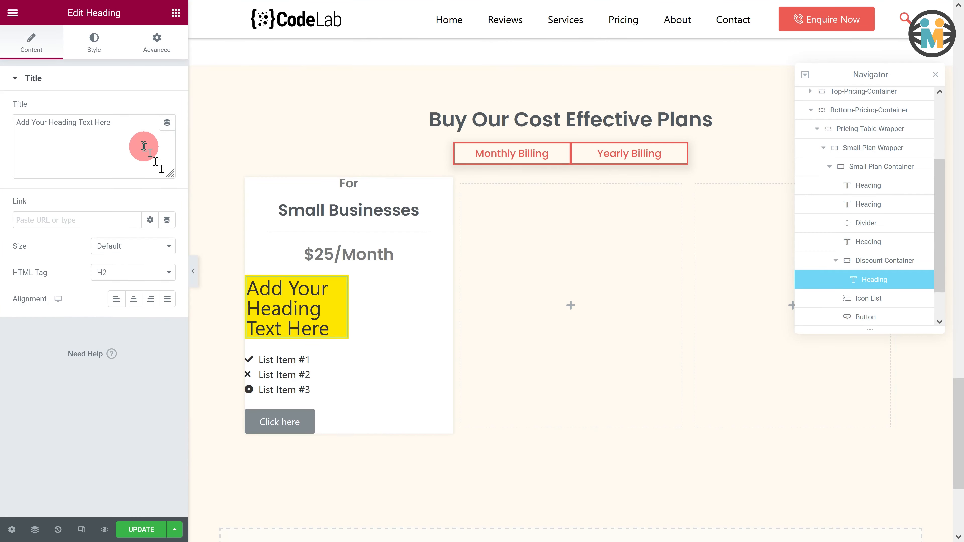
drag(131, 130, 11, 130)
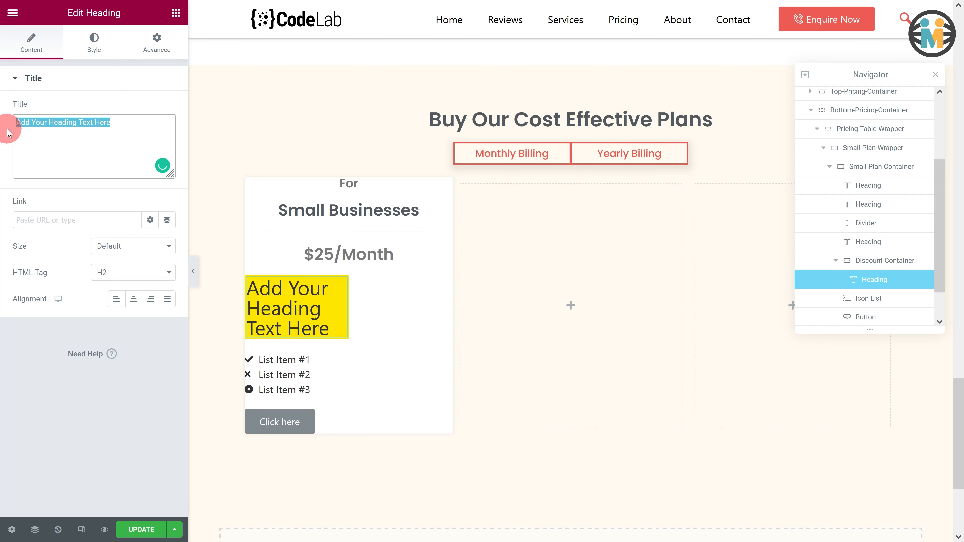
text(More than 10% Discount)
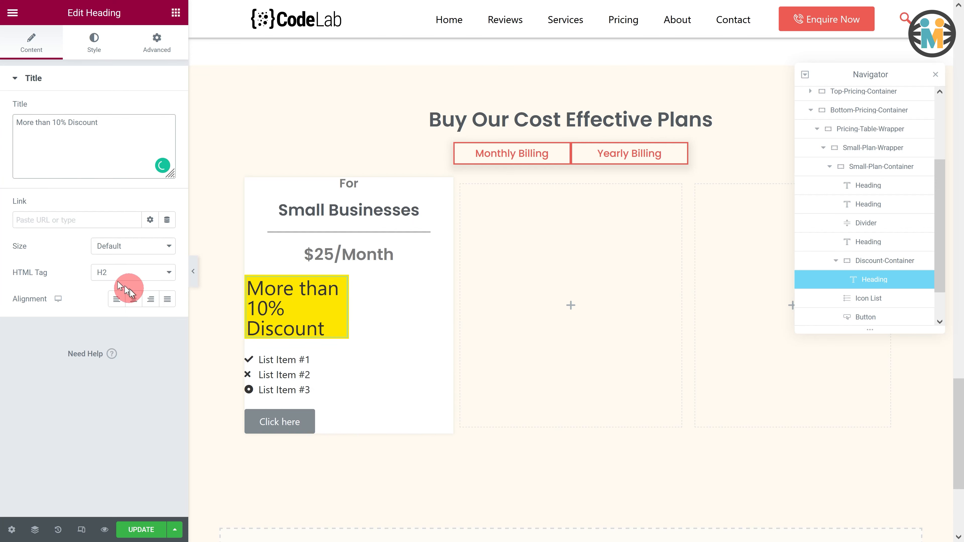
- Center the discount heading, color it with the Secondary global color, and set Poppins typography at 0.7 em
click(134, 299)
click(91, 45)
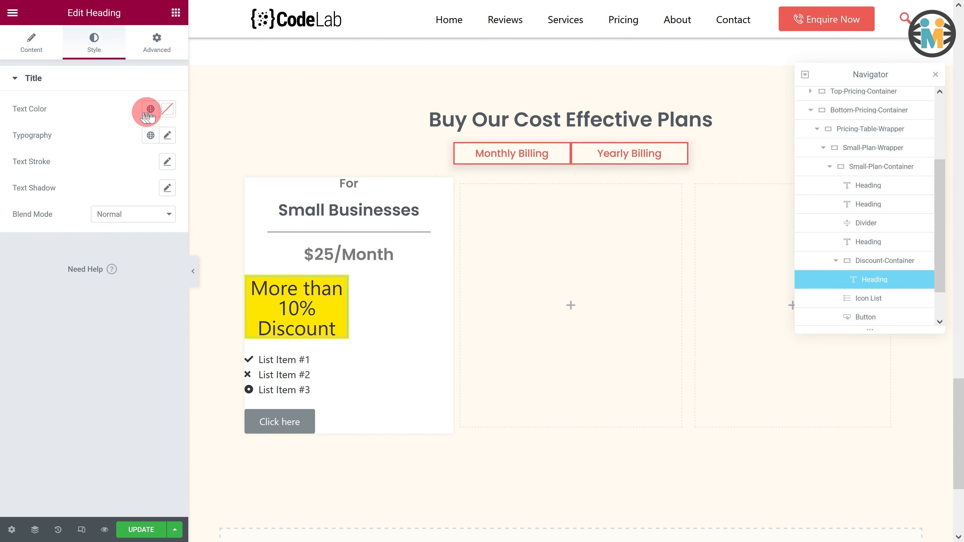
click(151, 109)
click(96, 209)
click(167, 135)
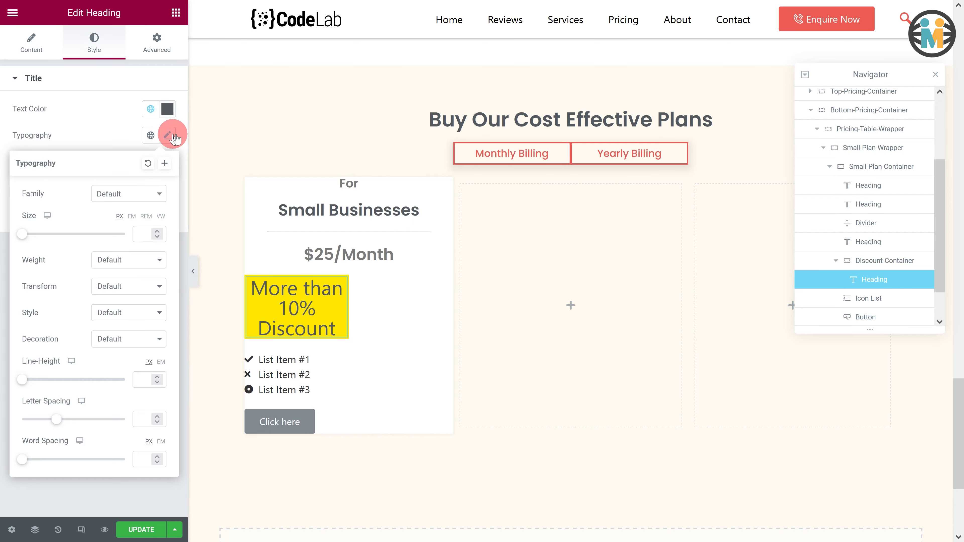
click(130, 193)
click(123, 215)
text(poppins)
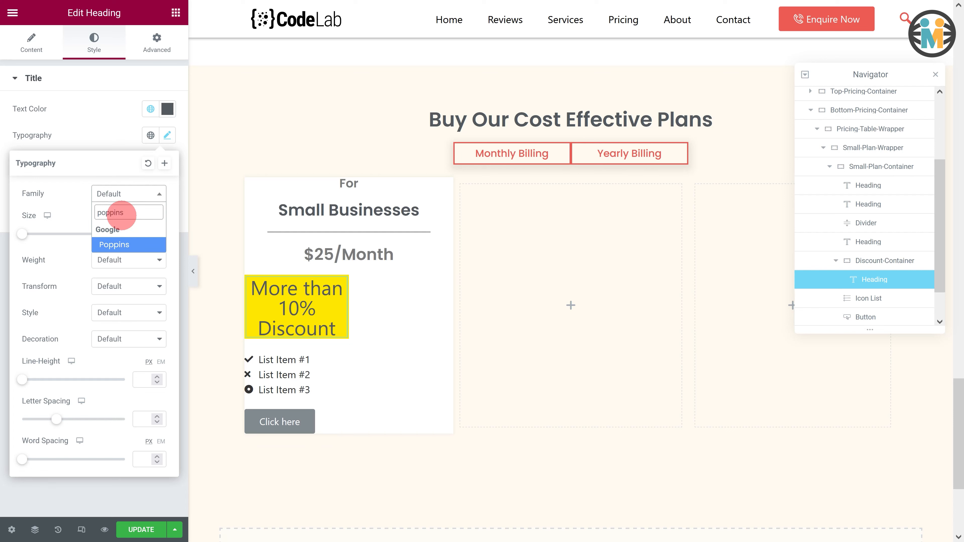
click(126, 246)
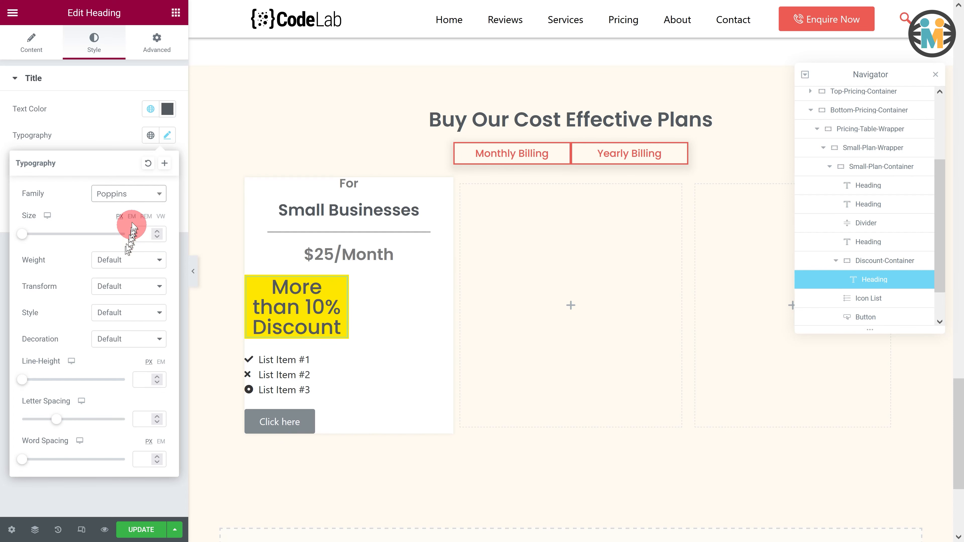
click(158, 233)
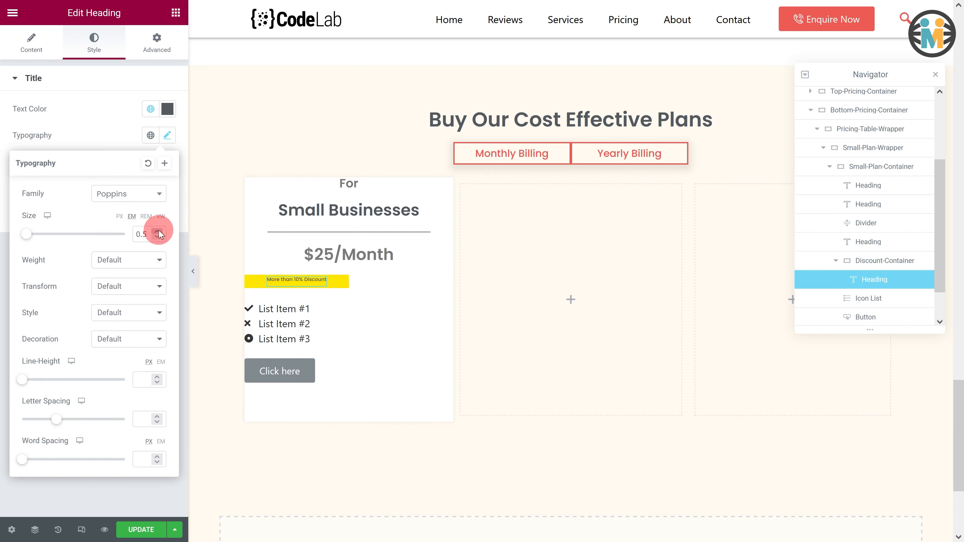
click(125, 136)
- Delete the second and third items of the card's icon list
click(296, 315)
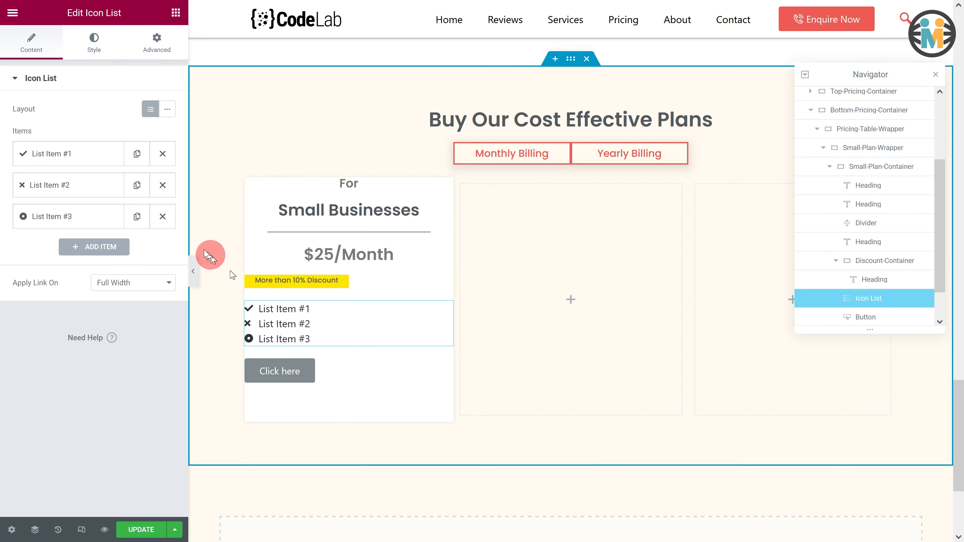
click(163, 186)
click(162, 185)
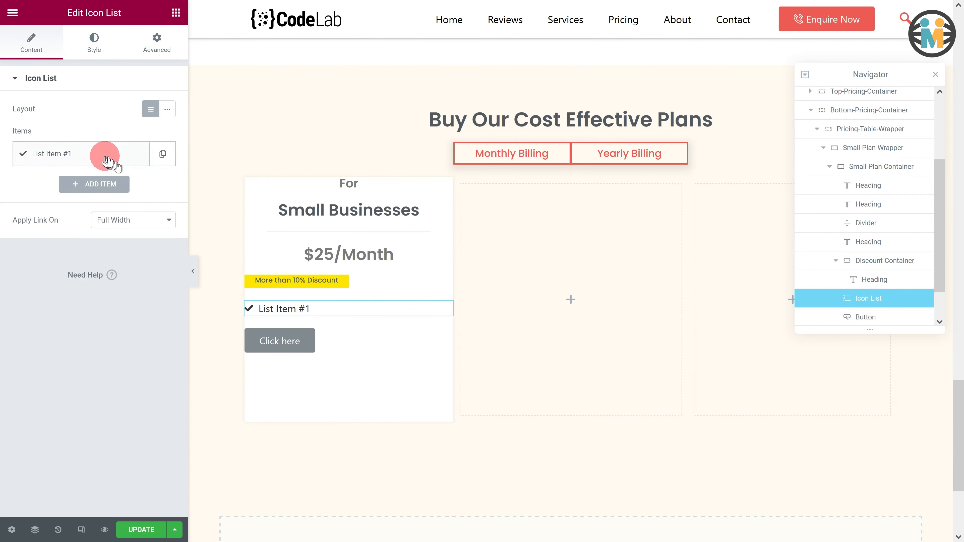
- Rename the remaining list item Custom Charts and change its icon to a circled check mark
click(95, 153)
drag(65, 198, 29, 195)
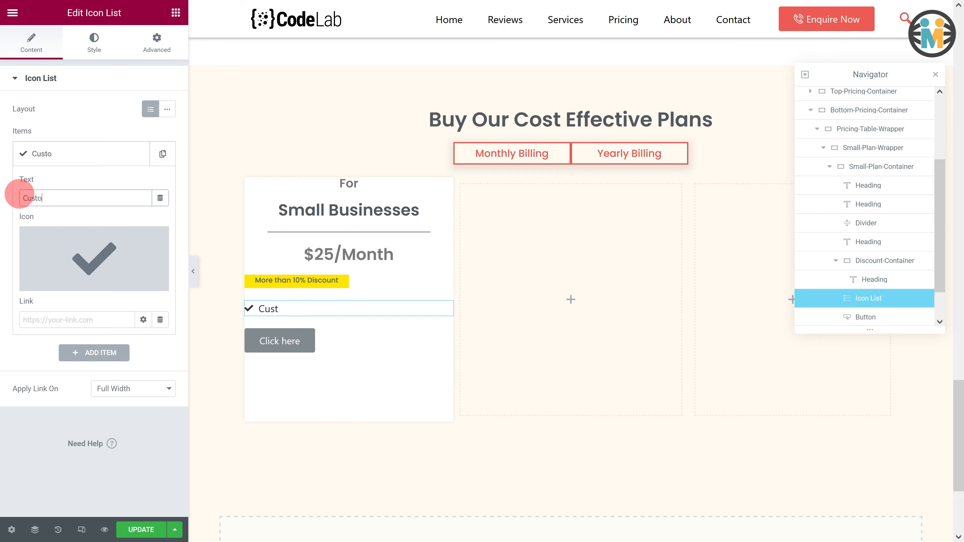
click(47, 237)
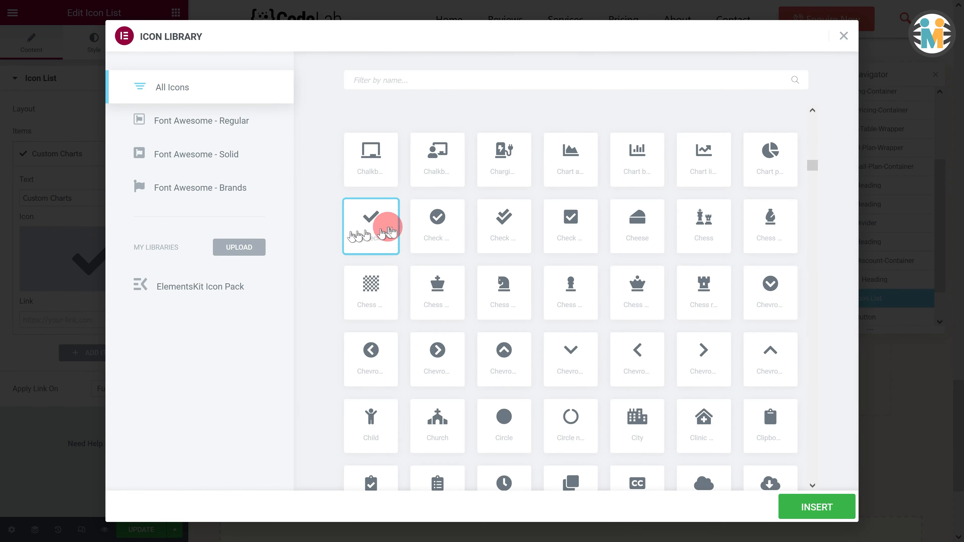
click(435, 230)
click(813, 505)
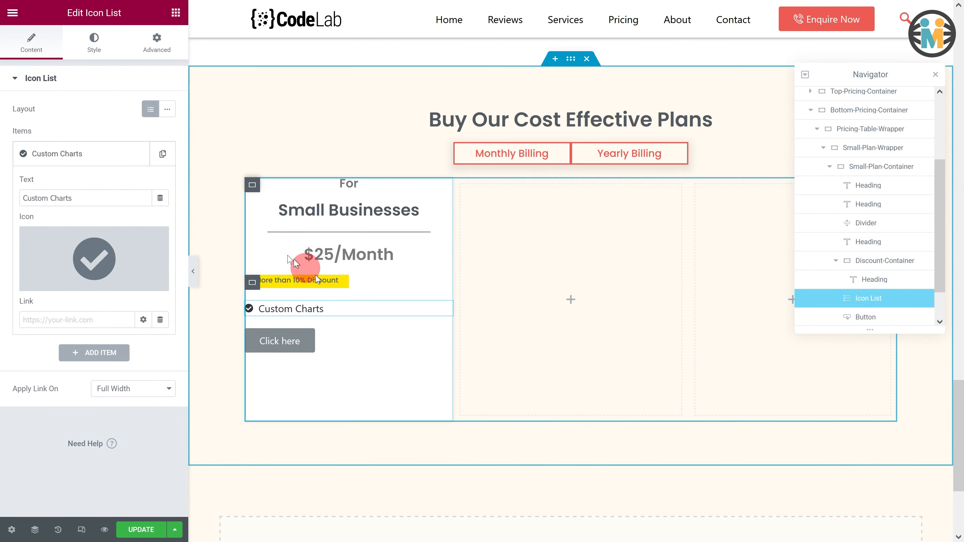
- Color the icon list's icons with the Primary global color
click(78, 54)
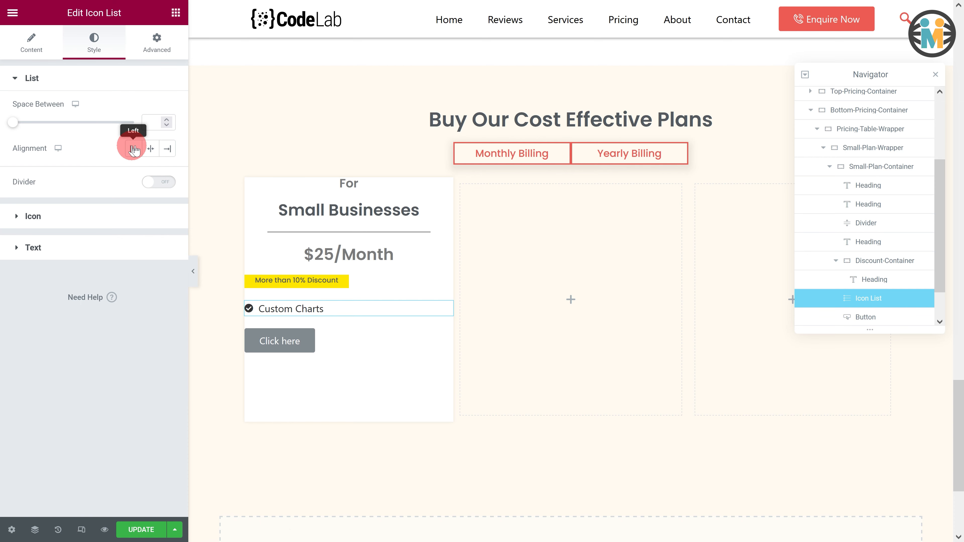
click(94, 216)
click(151, 140)
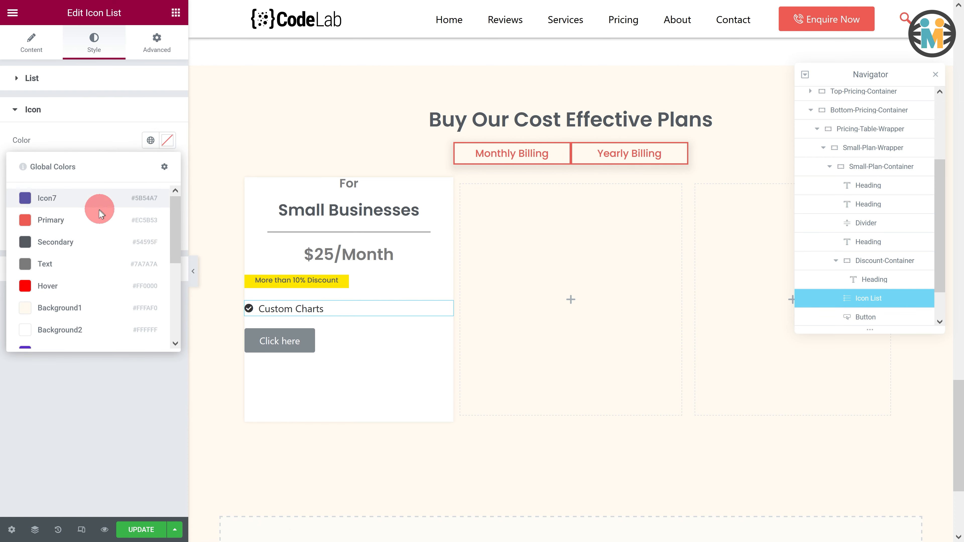
click(101, 219)
- Set the list text color to the Text global color and its typography to Poppins at 0.7 em
click(86, 270)
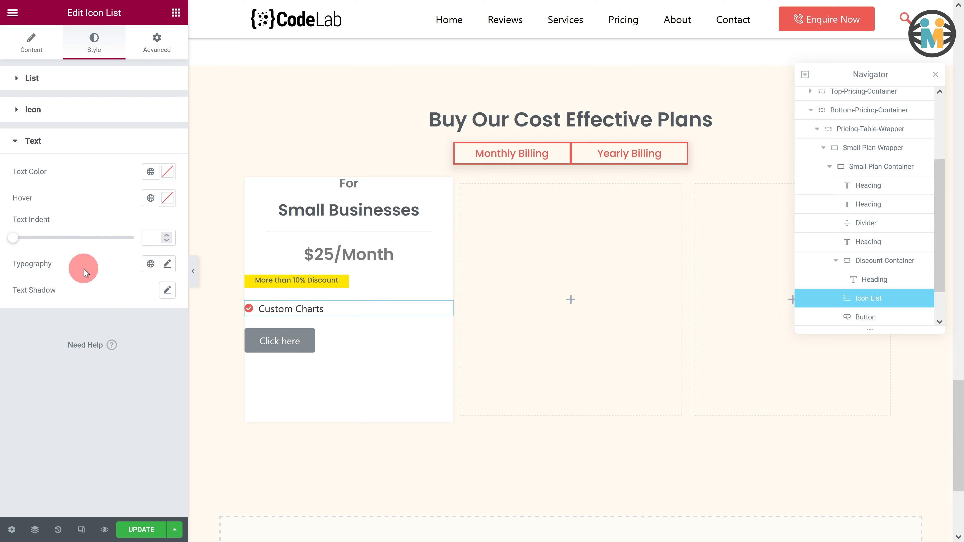
click(151, 171)
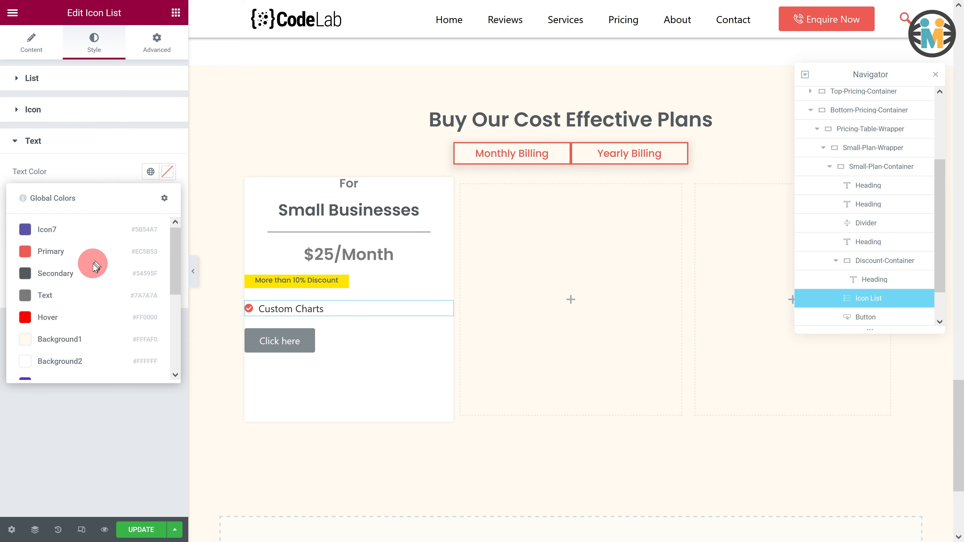
click(76, 294)
click(170, 264)
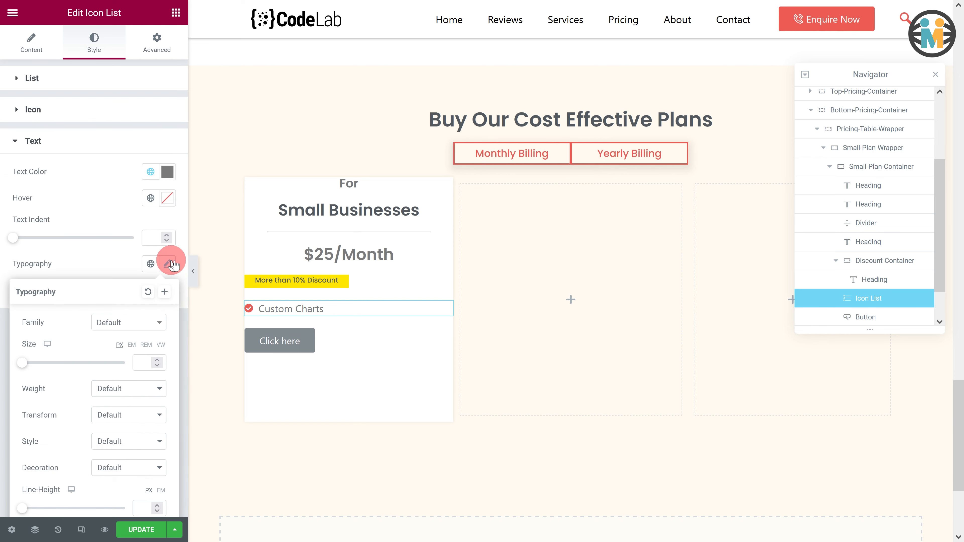
click(119, 323)
text(poppins)
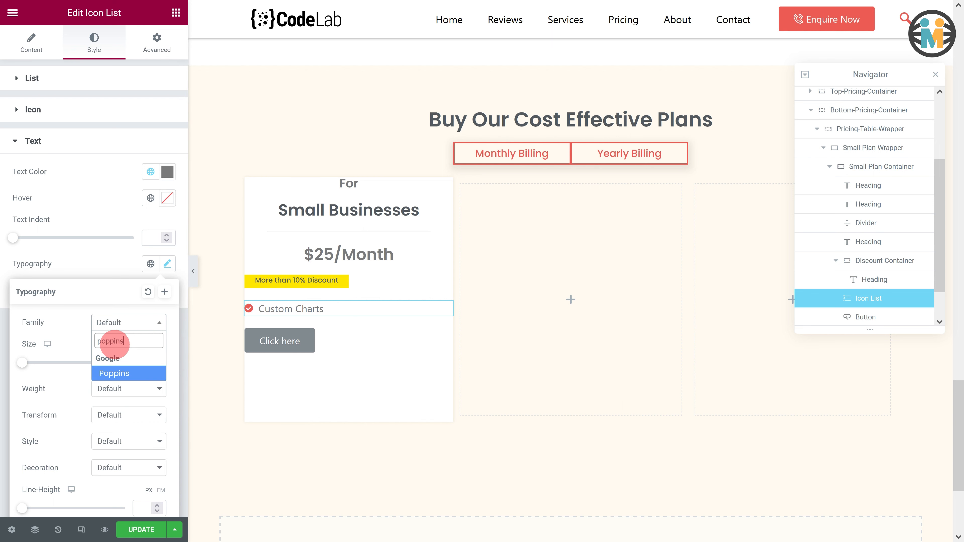
click(118, 372)
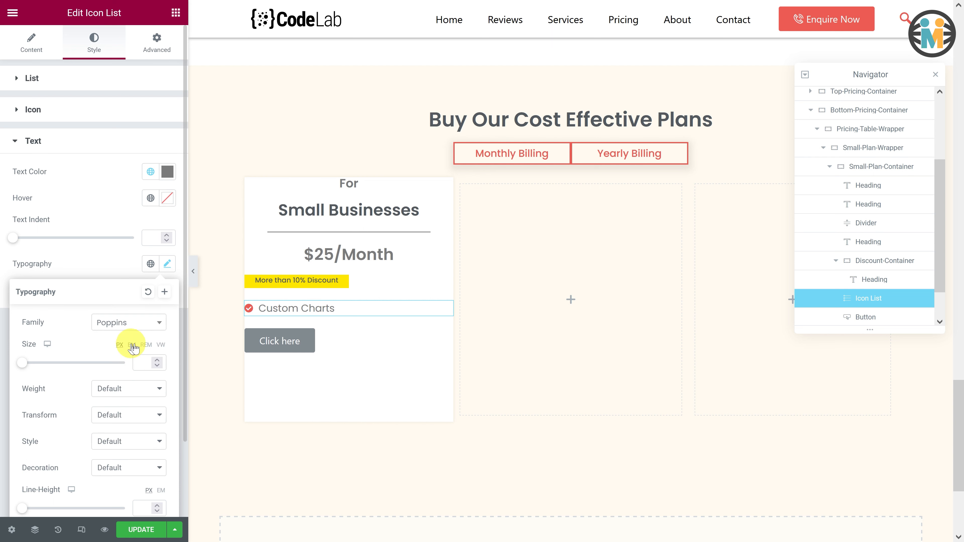
click(157, 359)
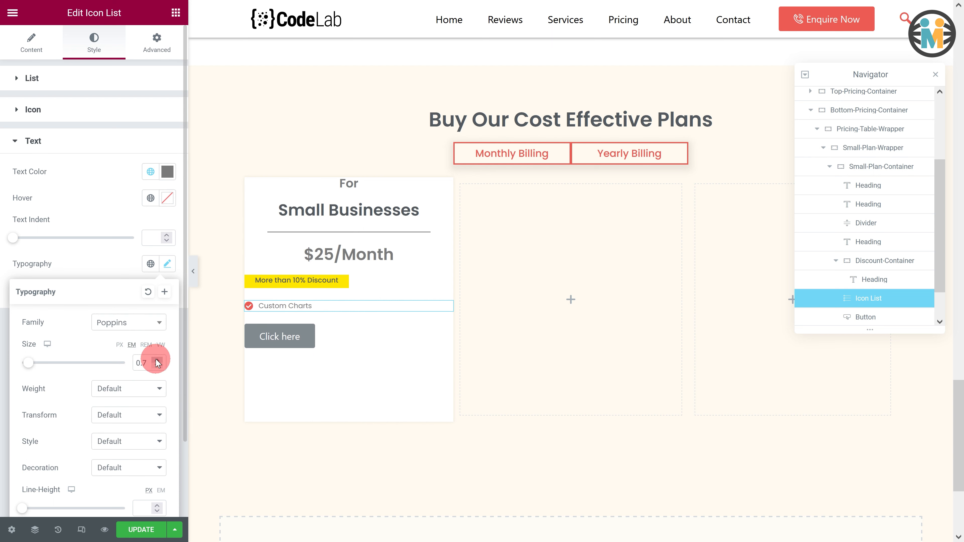
click(156, 363)
click(119, 205)
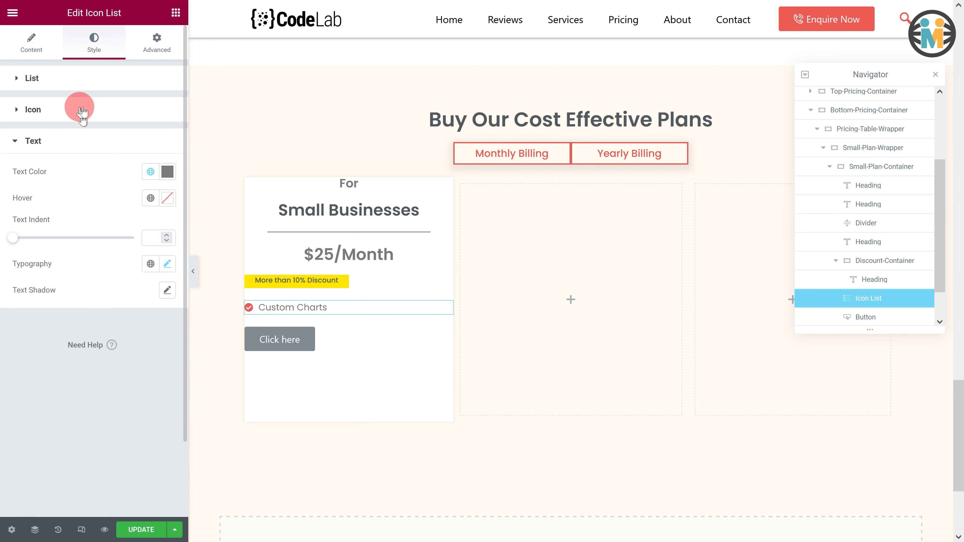
- Duplicate the Custom Charts list item three times
click(39, 43)
click(137, 154)
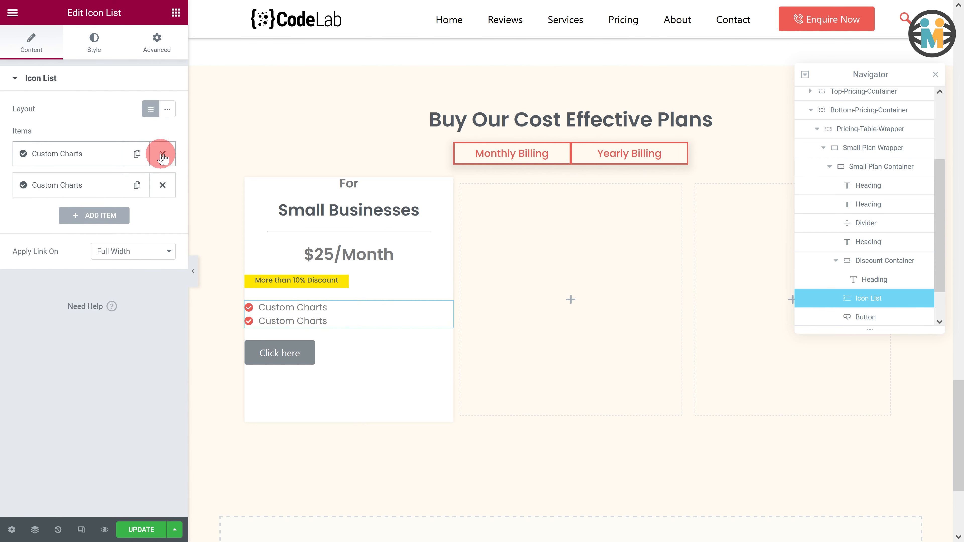
click(137, 185)
click(137, 217)
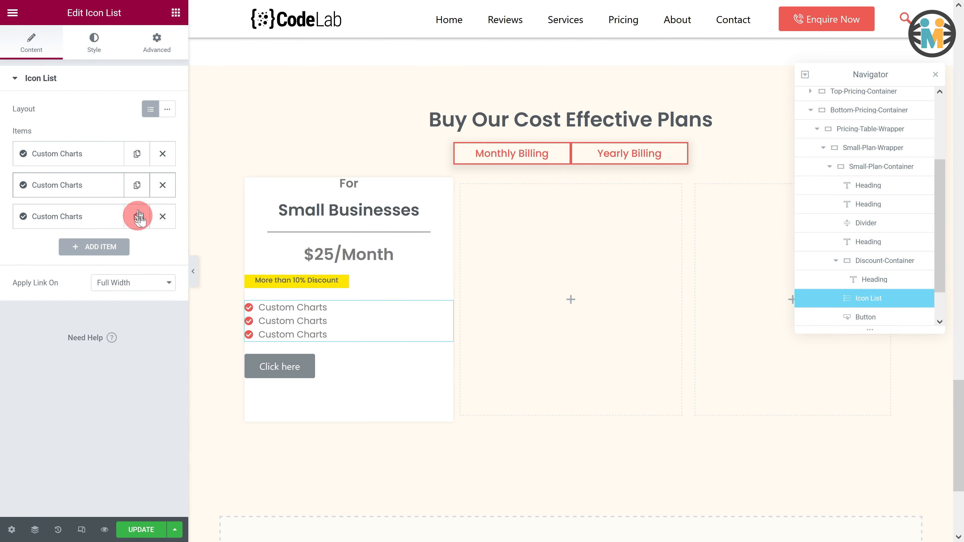
- Rename the duplicated items 5 Mailboxes, 10 Gb Storage, Unlimited Free Dashboards, and Access to all APIs
click(97, 186)
drag(72, 231, 27, 230)
text(5 Mailboxes, 10 Gb Storage)
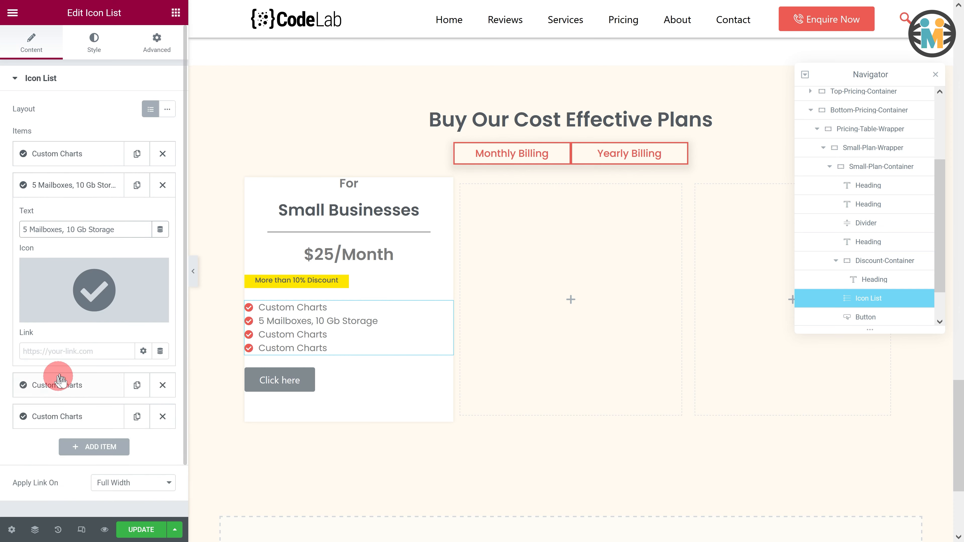
click(57, 385)
drag(72, 260, 21, 259)
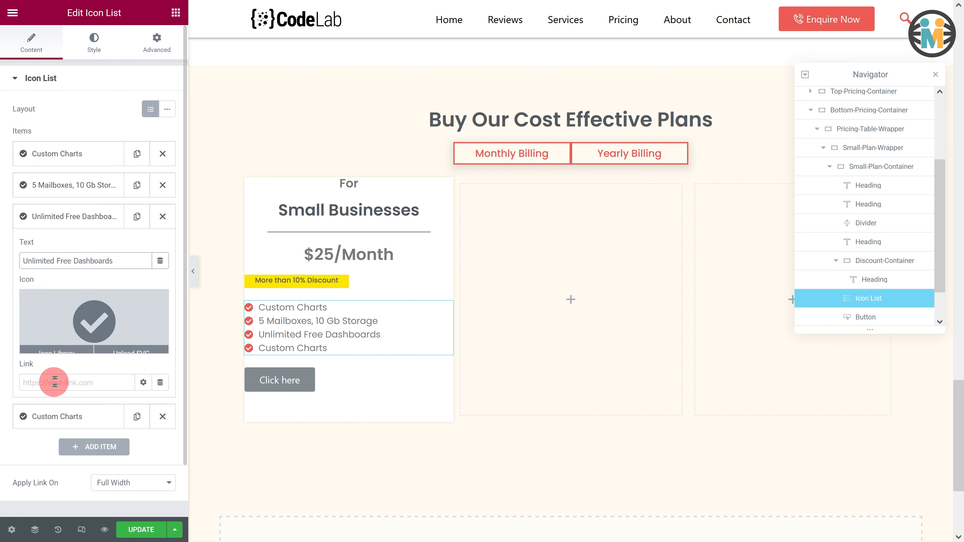
click(57, 415)
drag(79, 293, 16, 283)
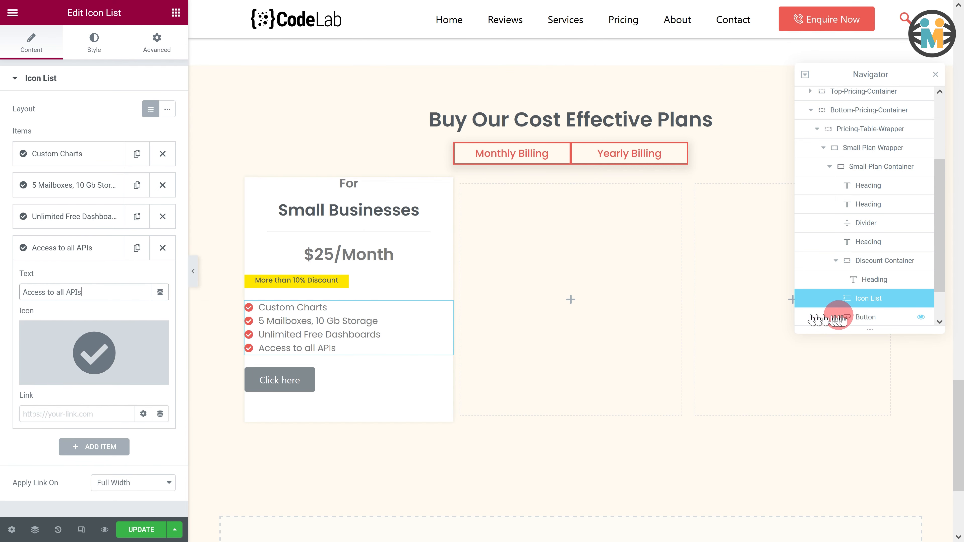
- Rename the card's button element Monthly-Cart-Button and change its label to Buy Now
click(862, 318)
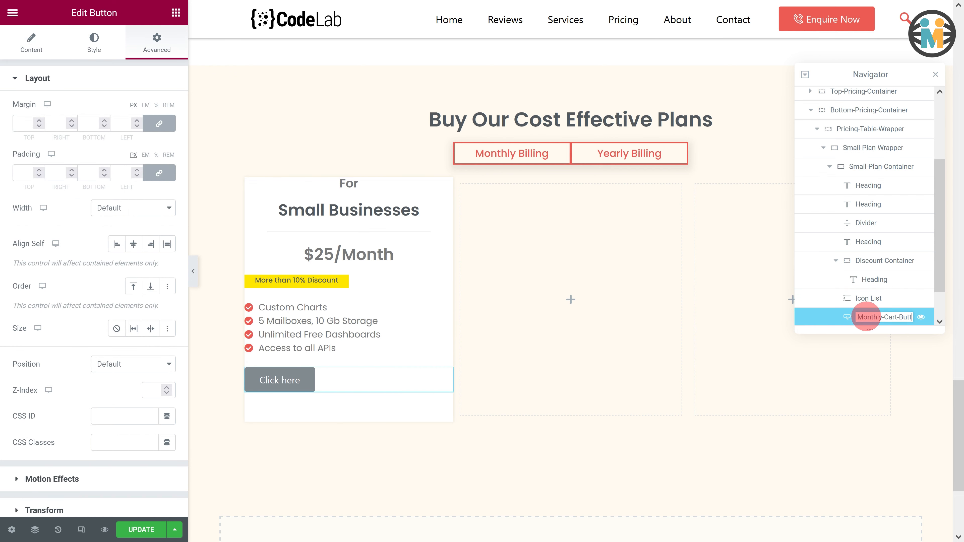
key(Return)
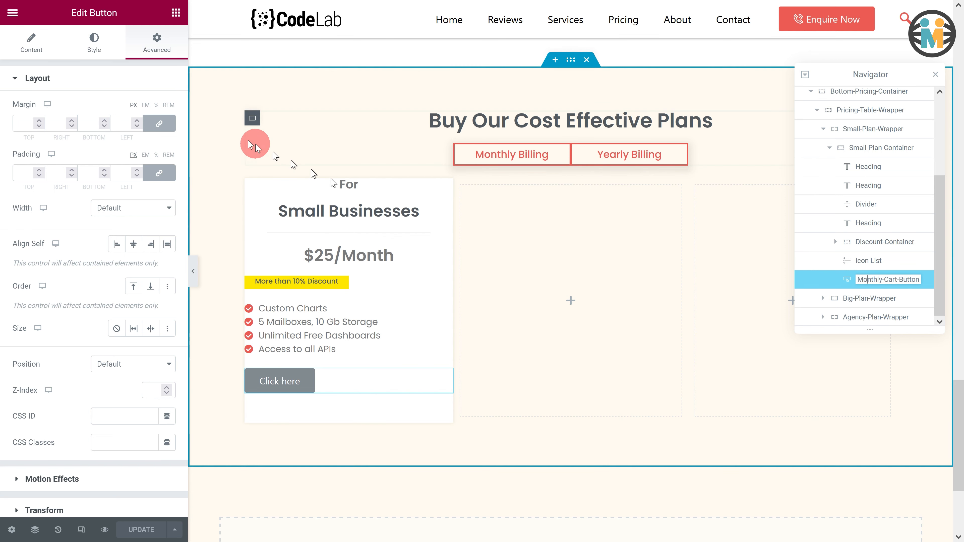
click(29, 61)
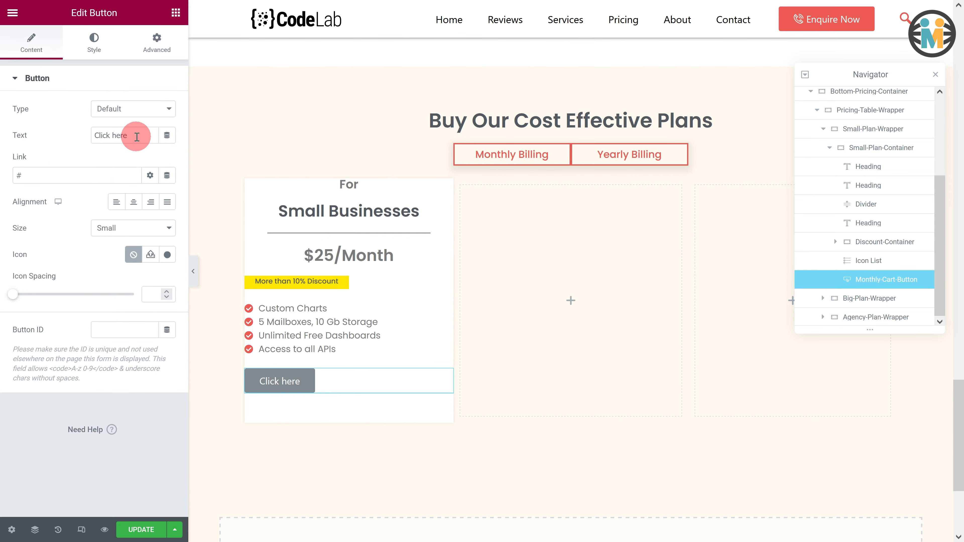
drag(135, 135, 78, 135)
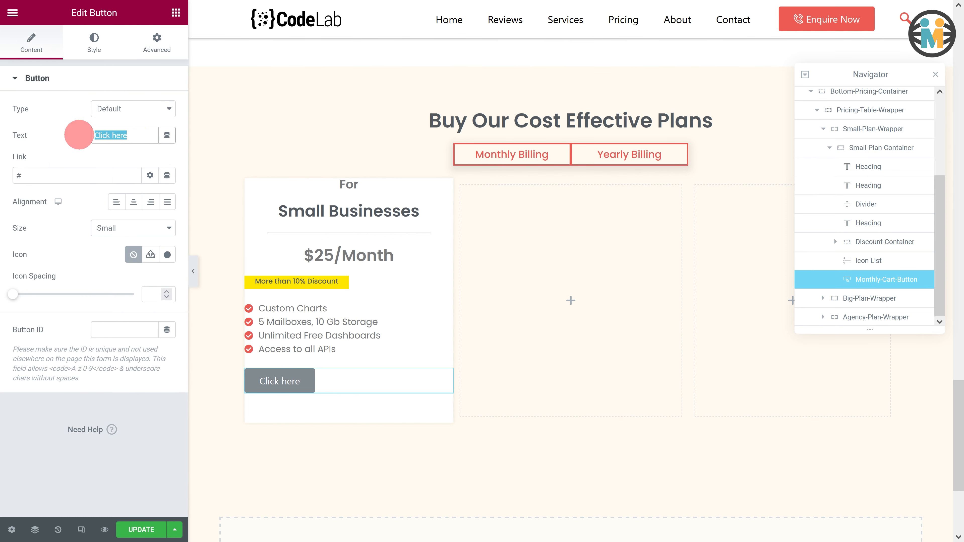
- Center the button and give it a caret-square-right icon positioned after the text
click(134, 202)
click(167, 254)
click(377, 79)
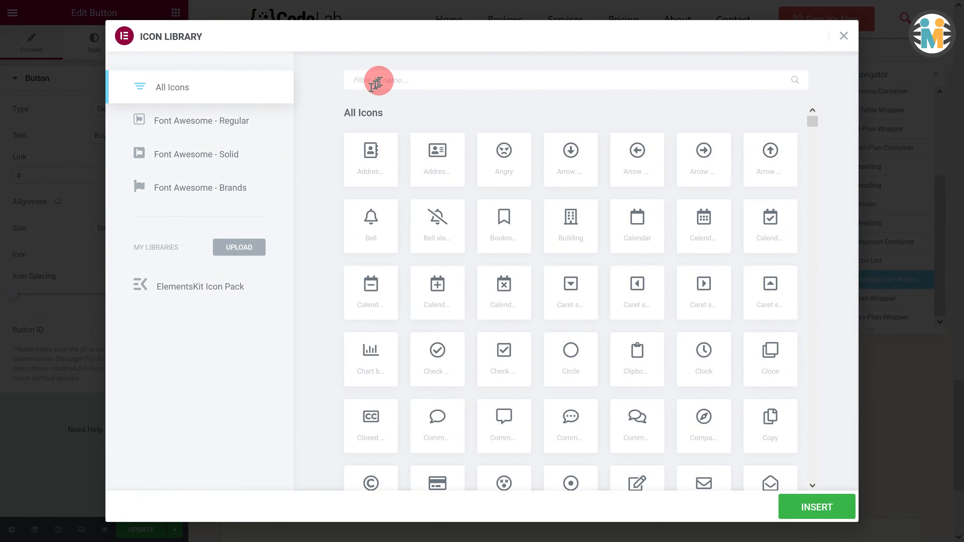
text(caret)
click(506, 218)
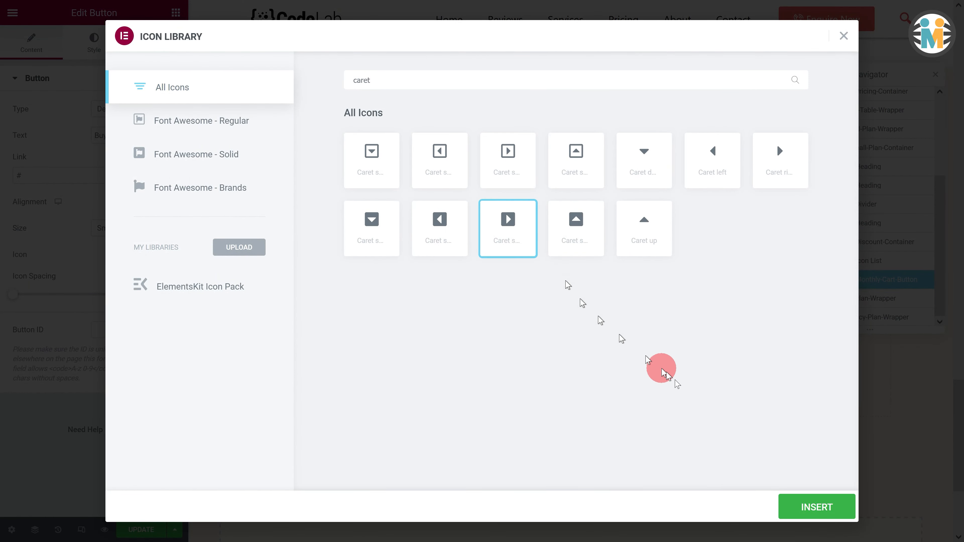
click(816, 506)
click(147, 280)
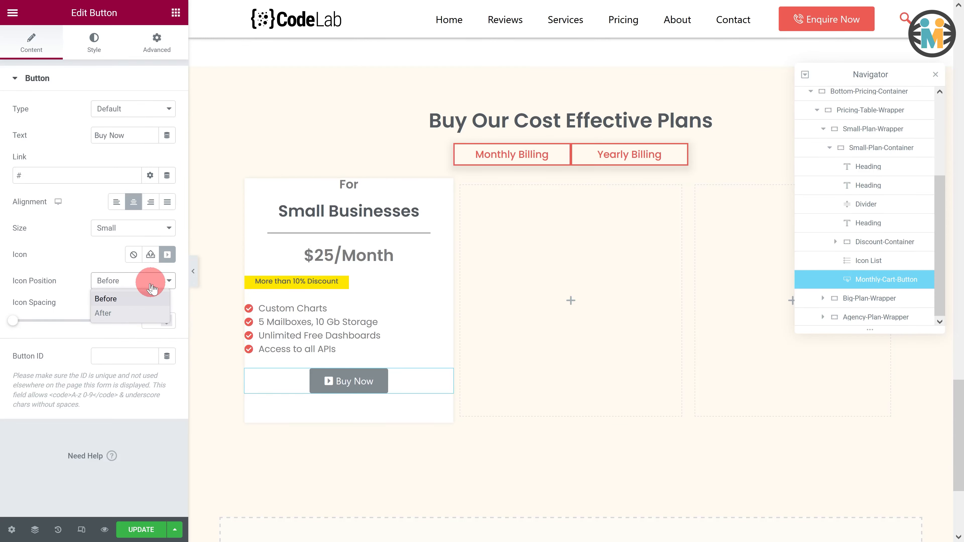
click(134, 312)
- Set the button typography to Poppins, 1 em size, weight 500
click(105, 51)
click(167, 109)
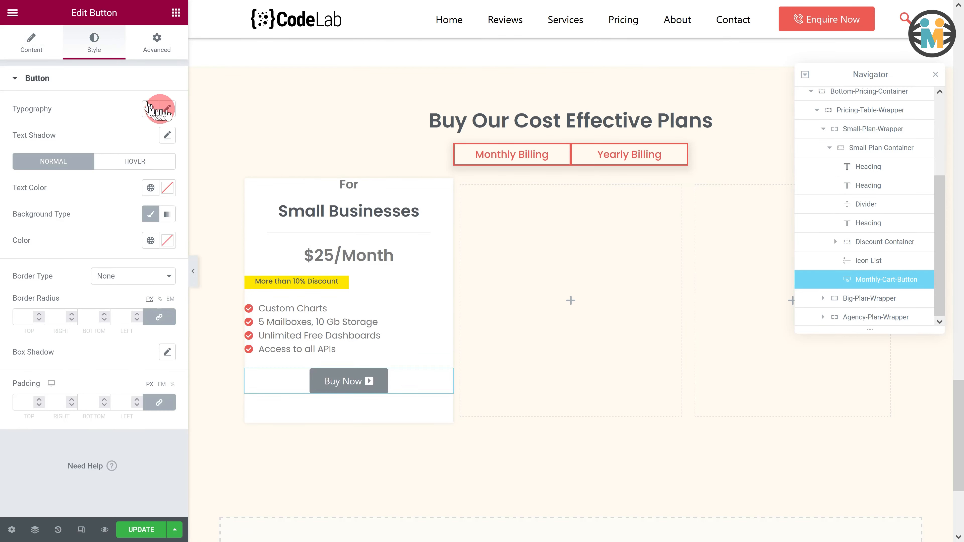
click(144, 170)
text(poppins)
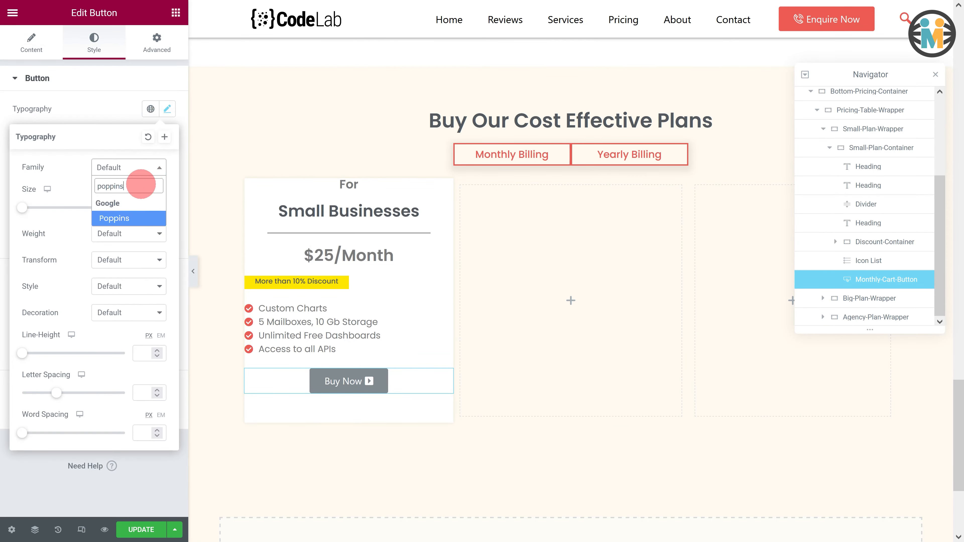
click(121, 218)
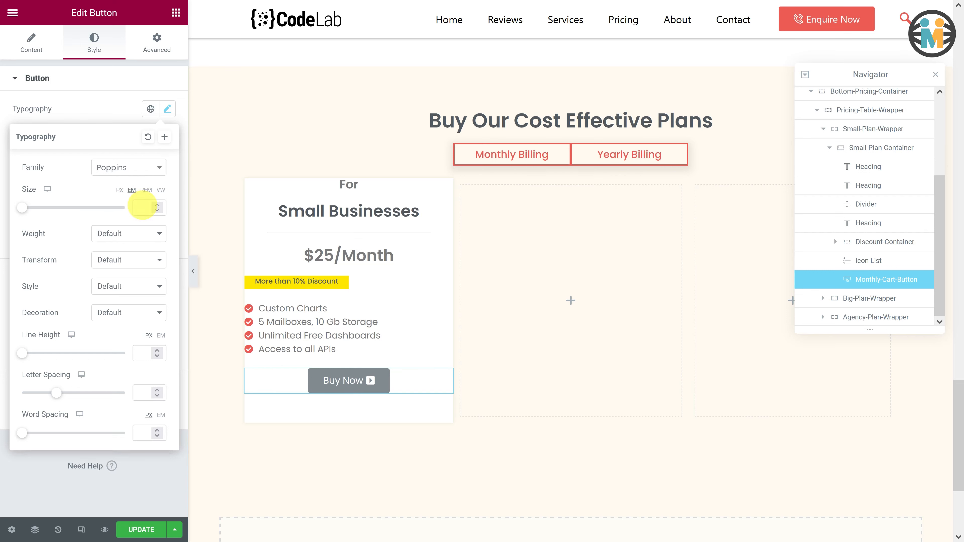
click(142, 208)
text(1)
click(144, 234)
click(142, 301)
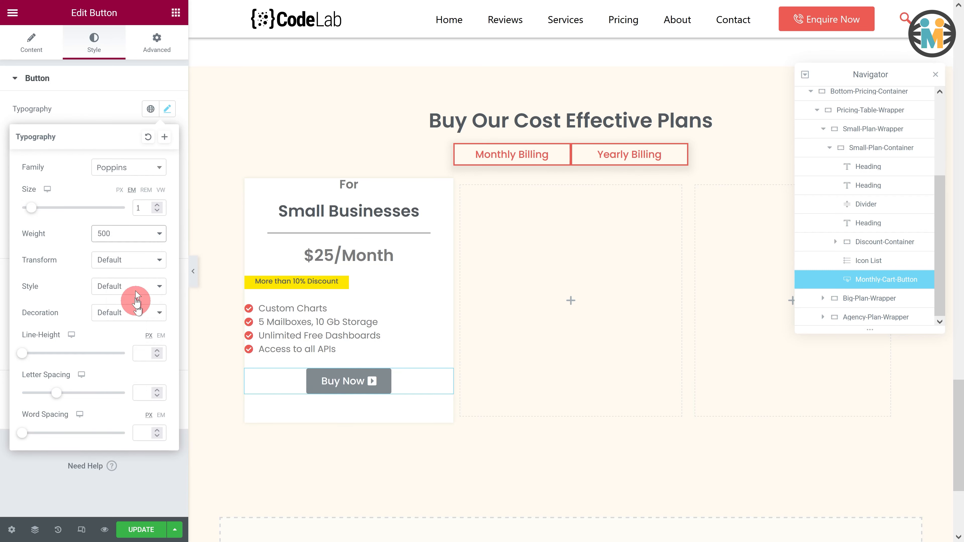
- Set the button text color to the Primary global color and its background color to white
click(91, 109)
click(152, 188)
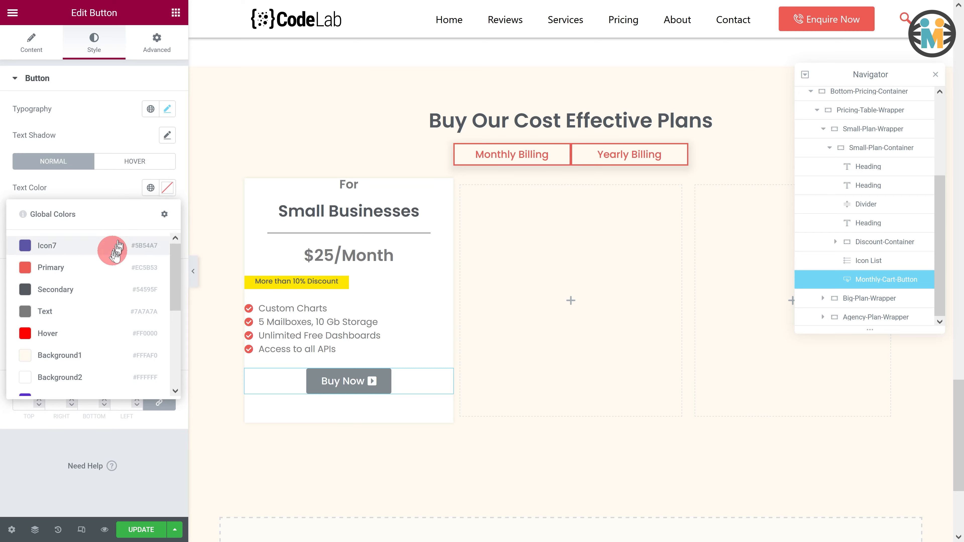
click(110, 263)
click(167, 241)
click(25, 289)
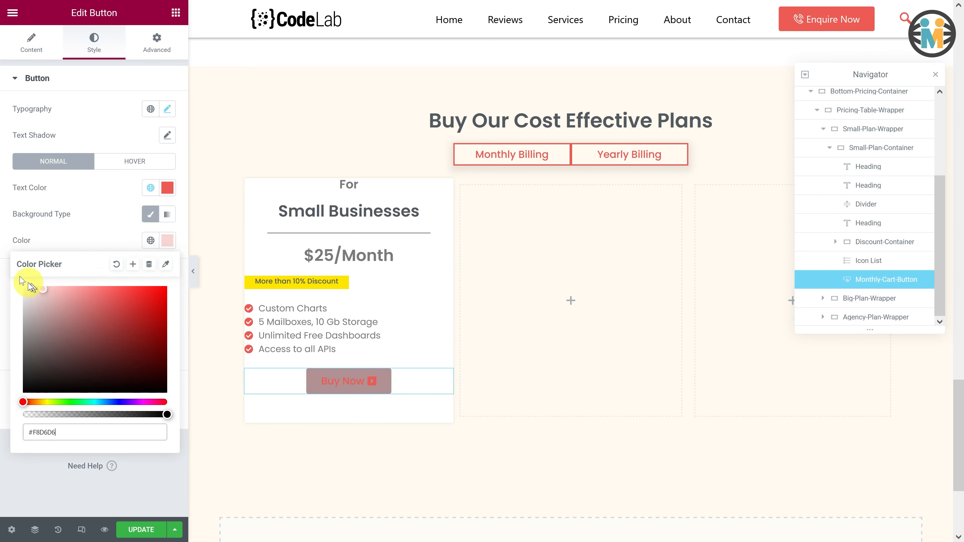
click(110, 248)
- Give the button a solid 2 px border colored with the Primary global color
click(154, 277)
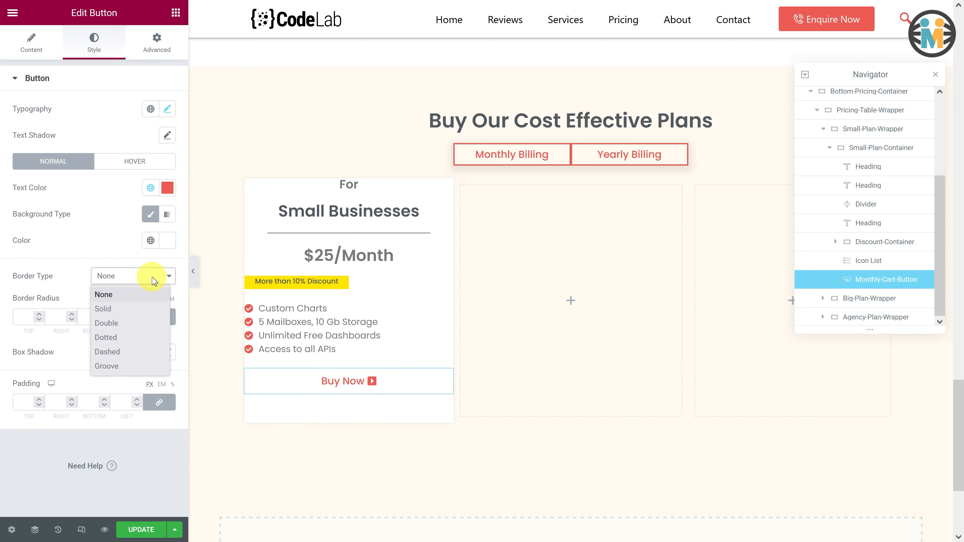
click(125, 310)
text(2)
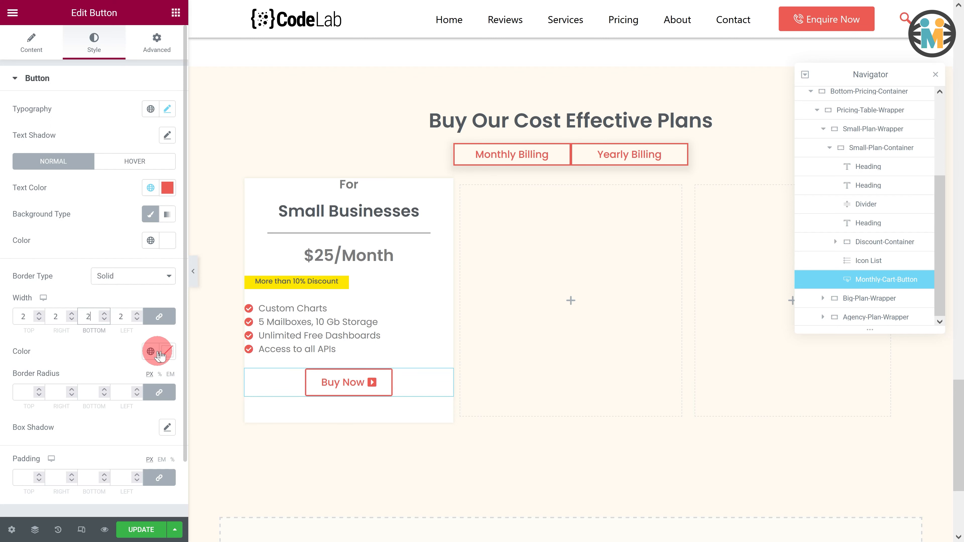
click(151, 352)
click(68, 209)
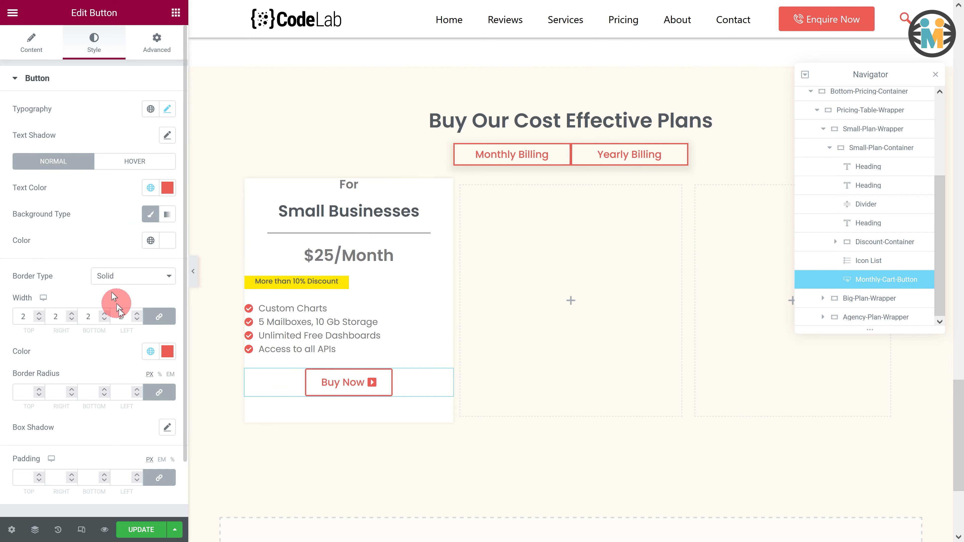
- Set the button's border radius to 2 px and its padding to 6 px
click(123, 391)
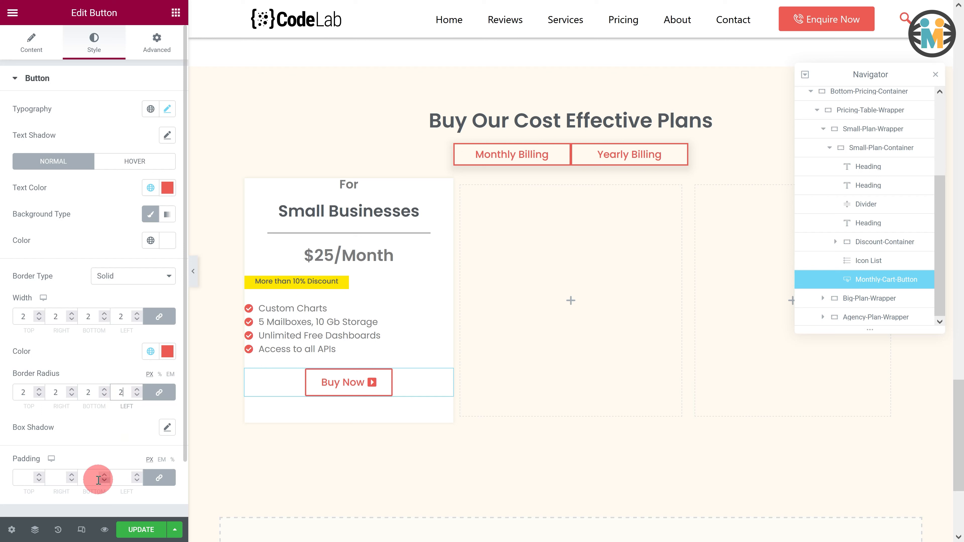
click(88, 480)
text(6)
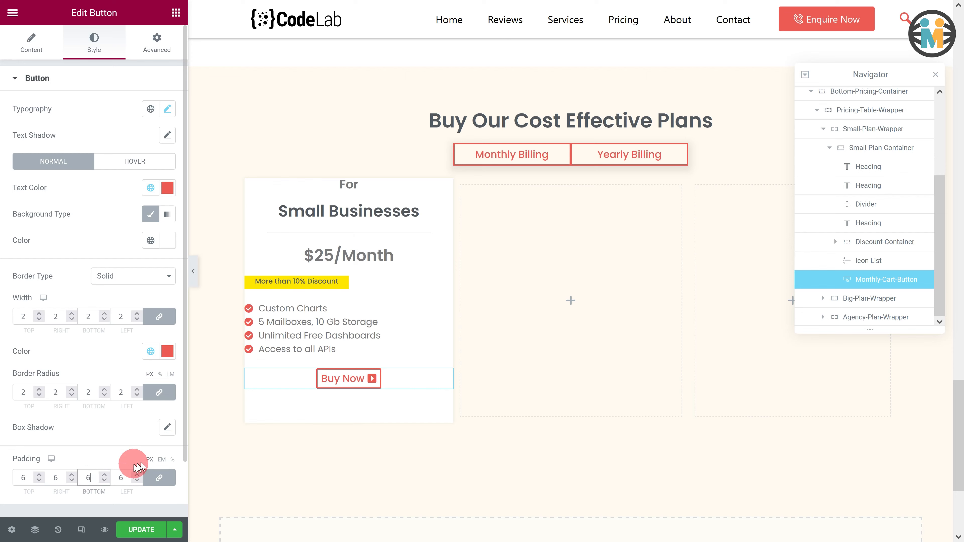
- Lay out the Small-Plan-Container in a column with centered items and content and a 15 px element gap
click(872, 150)
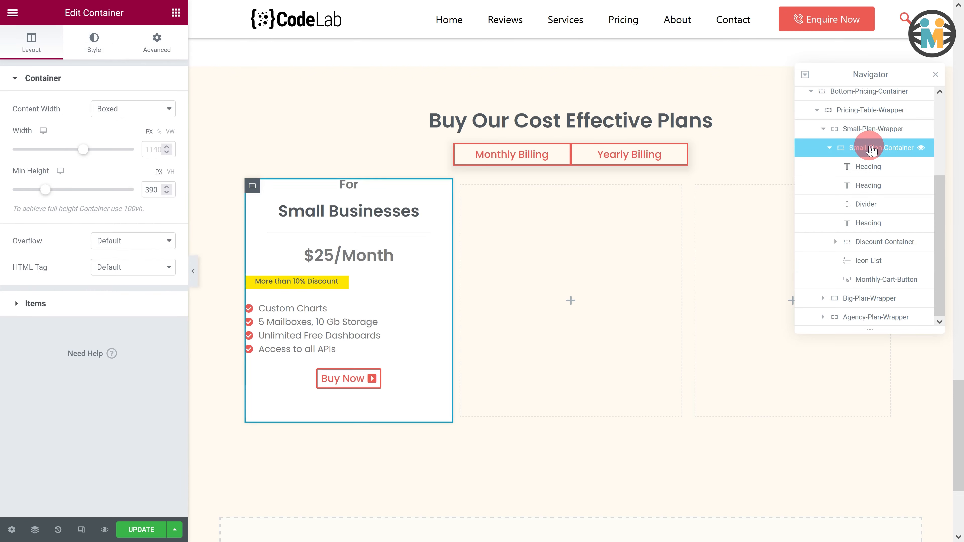
click(103, 302)
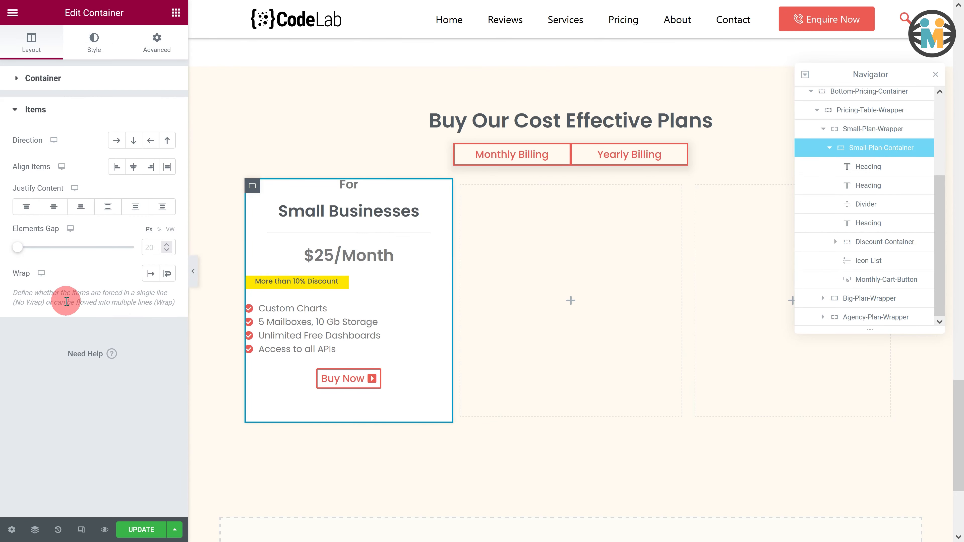
click(133, 146)
click(140, 167)
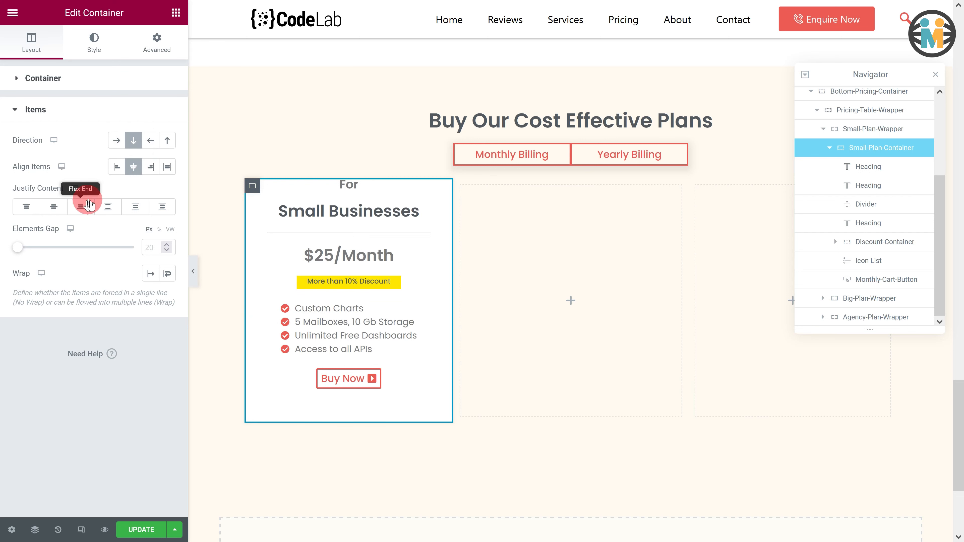
click(53, 206)
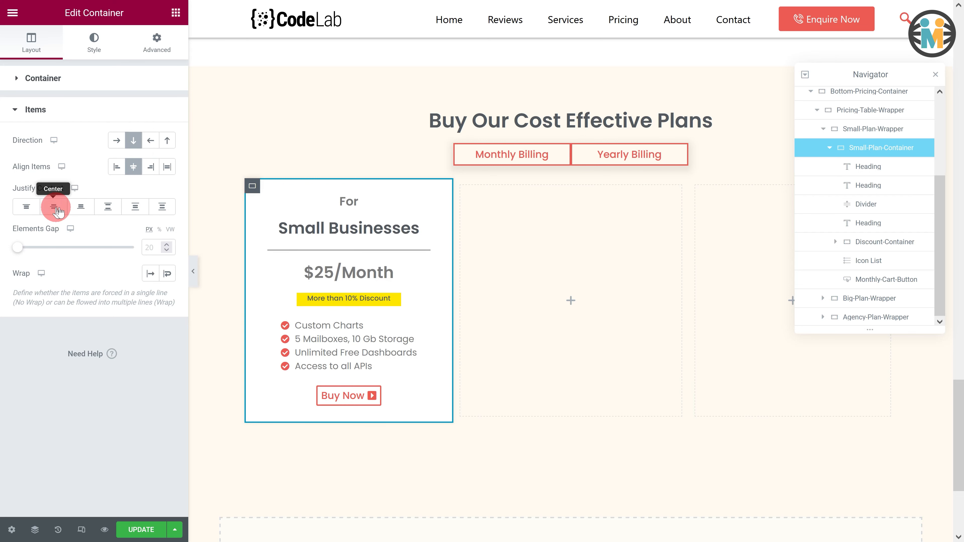
click(148, 245)
text(15)
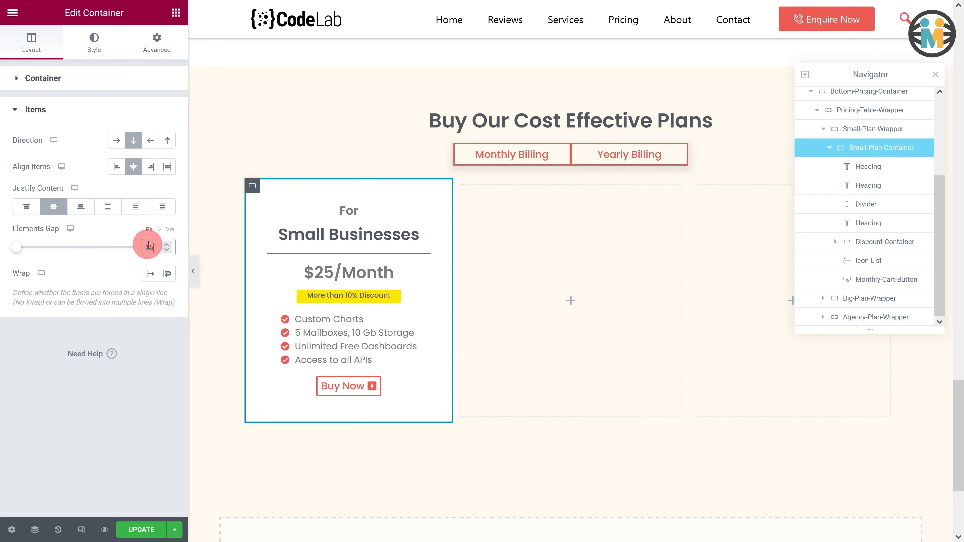
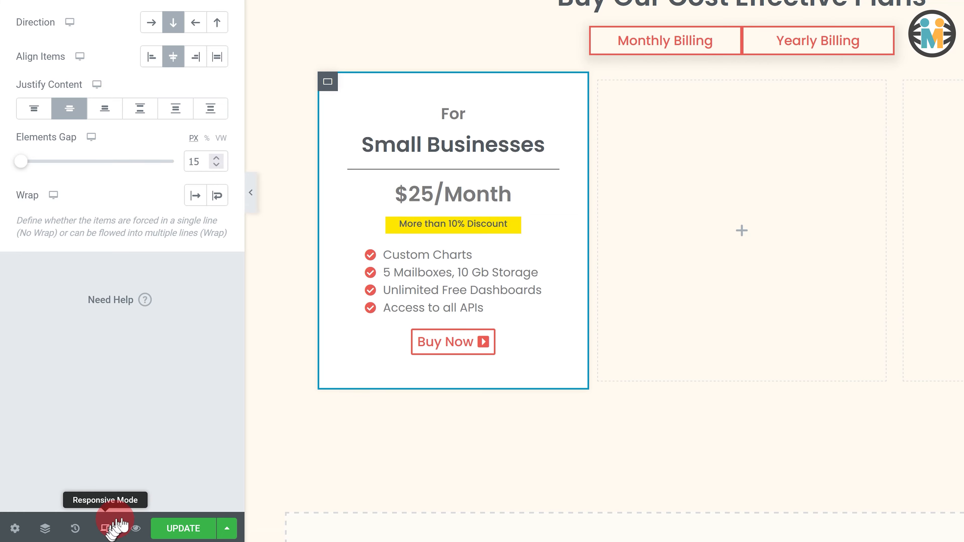
- Switch to tablet preview and set the 'Buy Our Cost Effective Plans' title's font size to 1.8 em
click(114, 526)
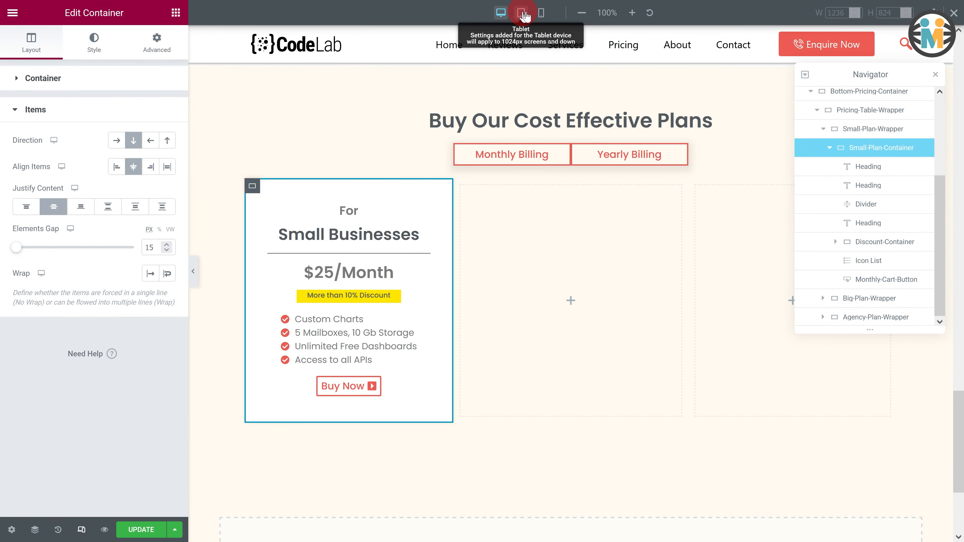
click(522, 13)
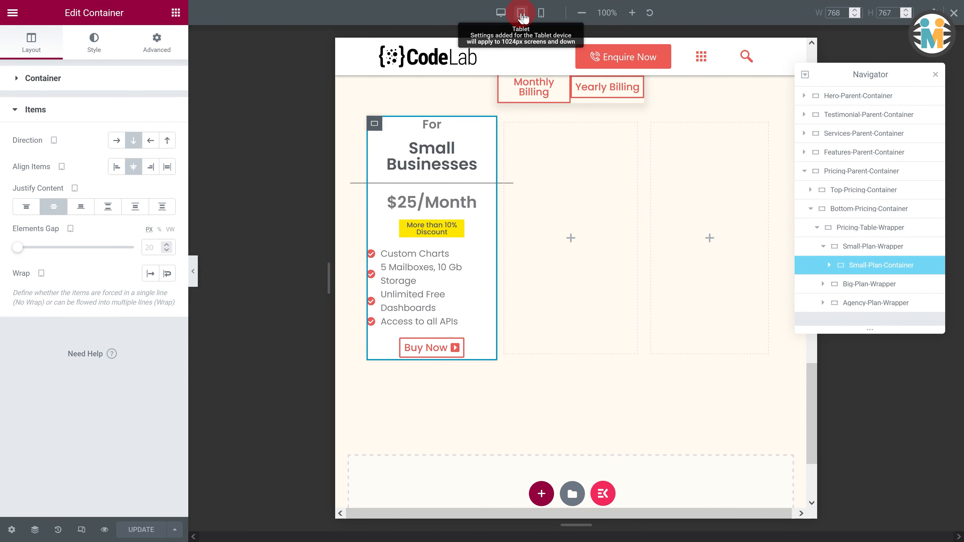
click(541, 203)
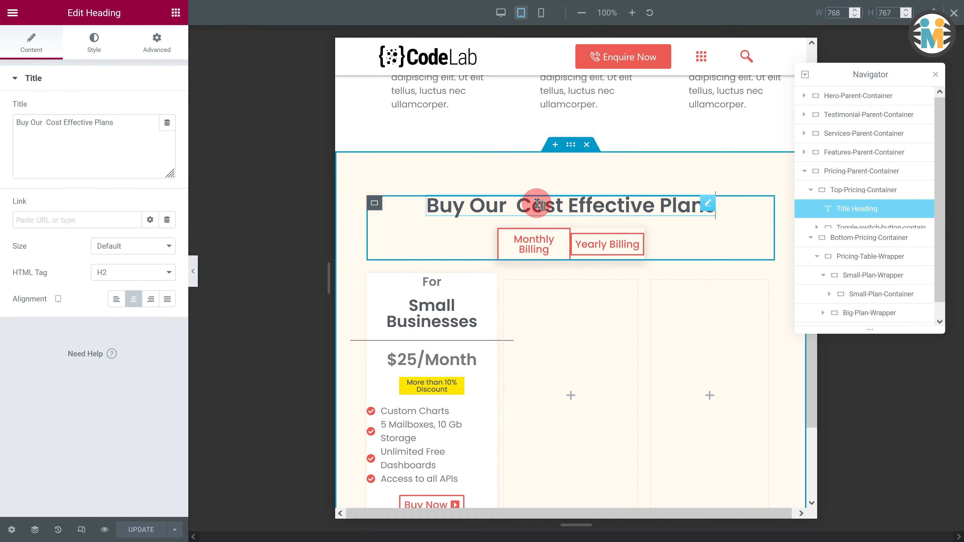
click(95, 42)
click(168, 135)
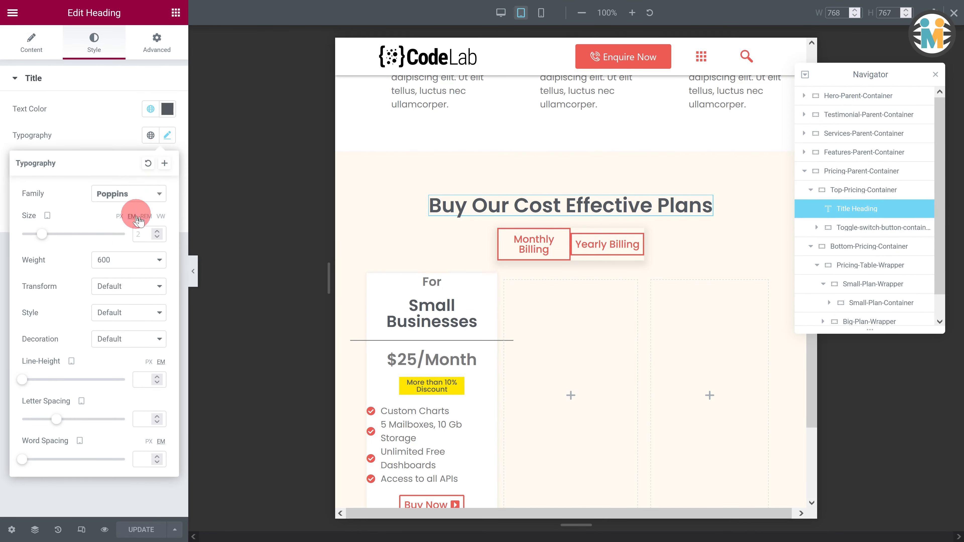
text(1.8)
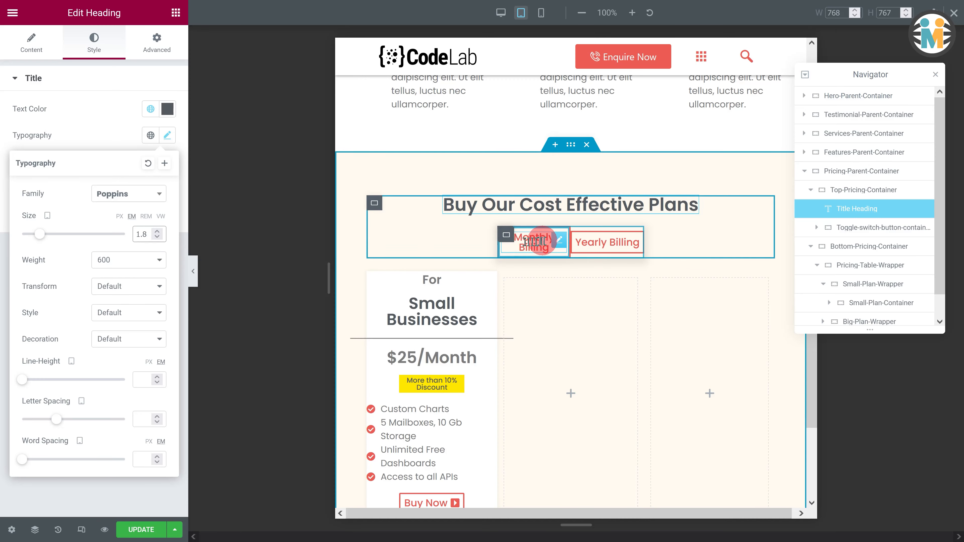
- Set the Monthly Billing heading's font size to 0.8 em for tablet
click(560, 241)
click(94, 42)
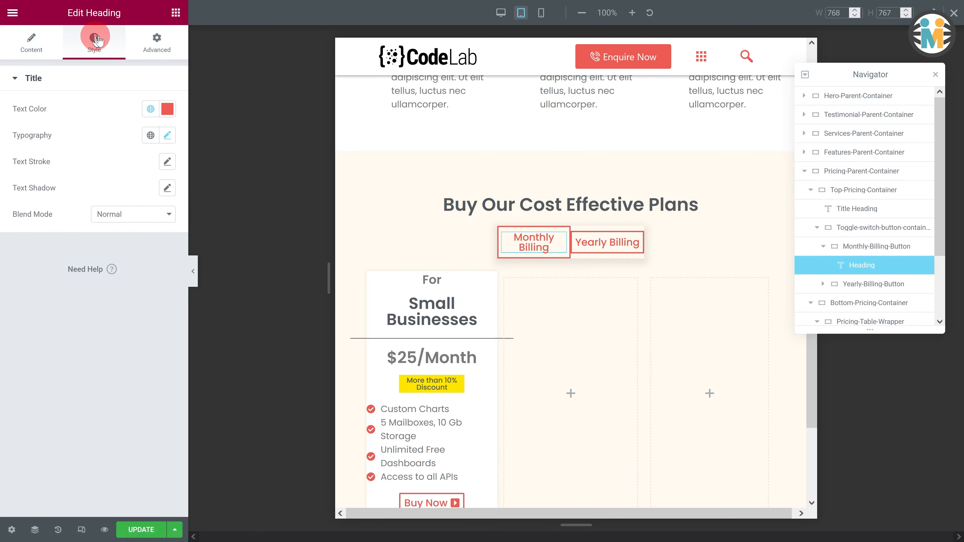
click(167, 135)
click(142, 234)
text(0.8)
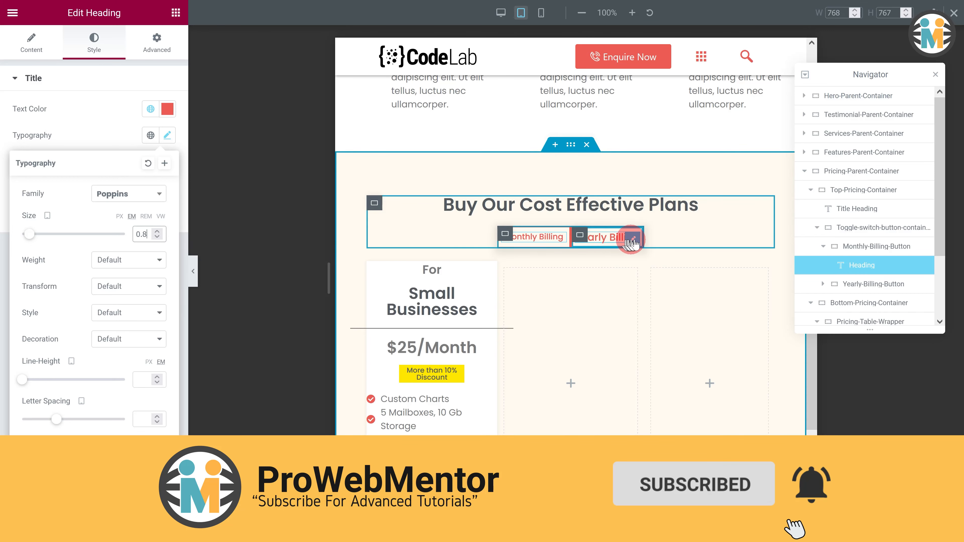
- Set the Yearly Billing heading's font size to 0.8 em for tablet
click(630, 237)
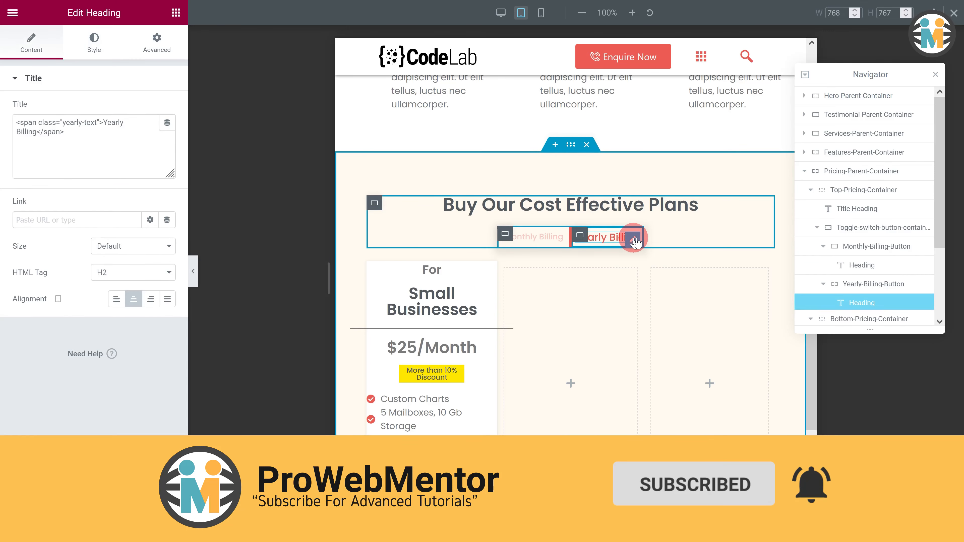
click(95, 41)
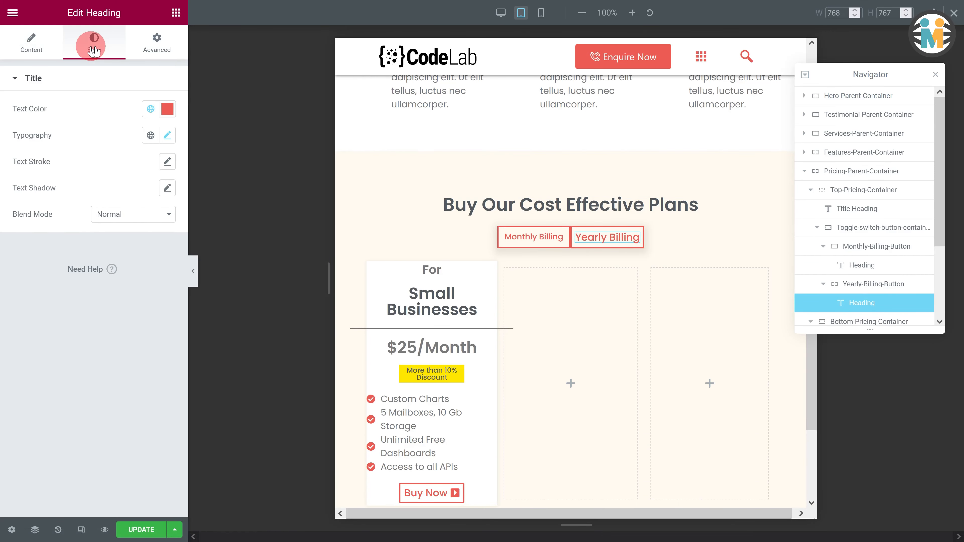
click(167, 135)
click(146, 236)
text(0.8)
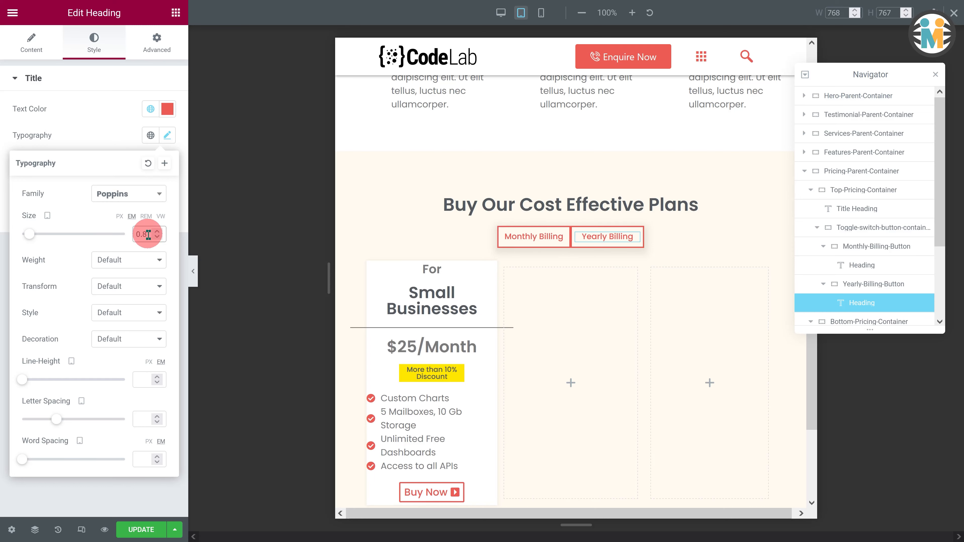
- Give the Monthly-Billing-Button container unlinked padding of 6 px top and bottom and 5 px left and right
click(848, 247)
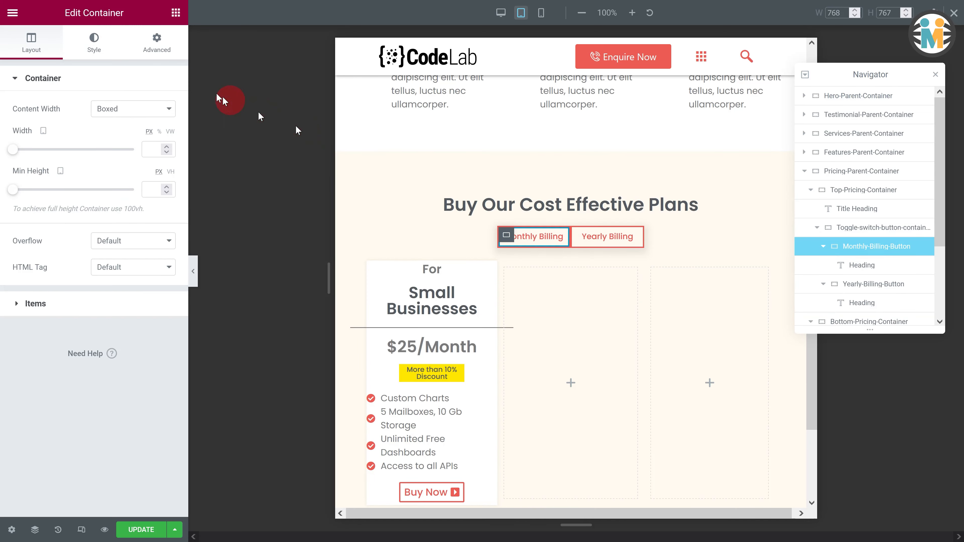
click(156, 41)
click(159, 172)
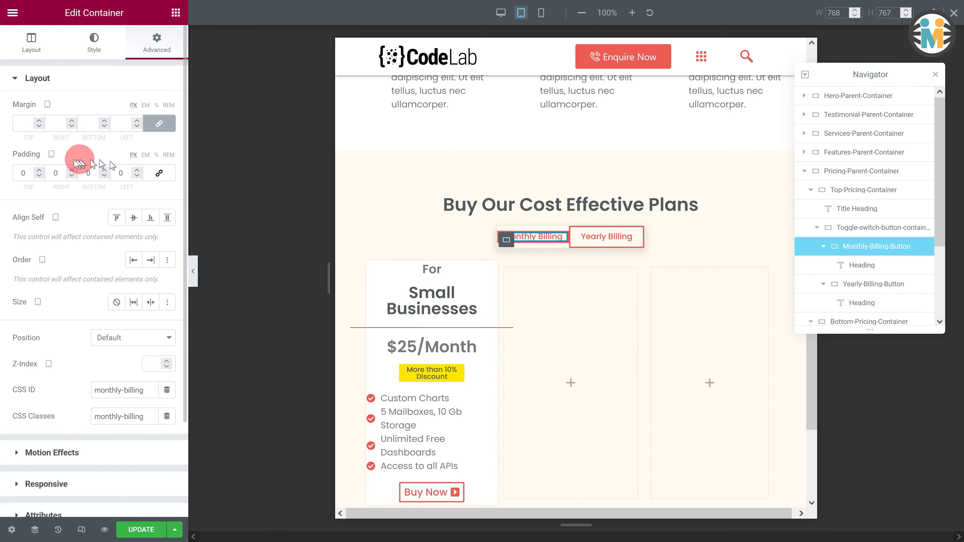
click(22, 171)
text(6)
click(111, 176)
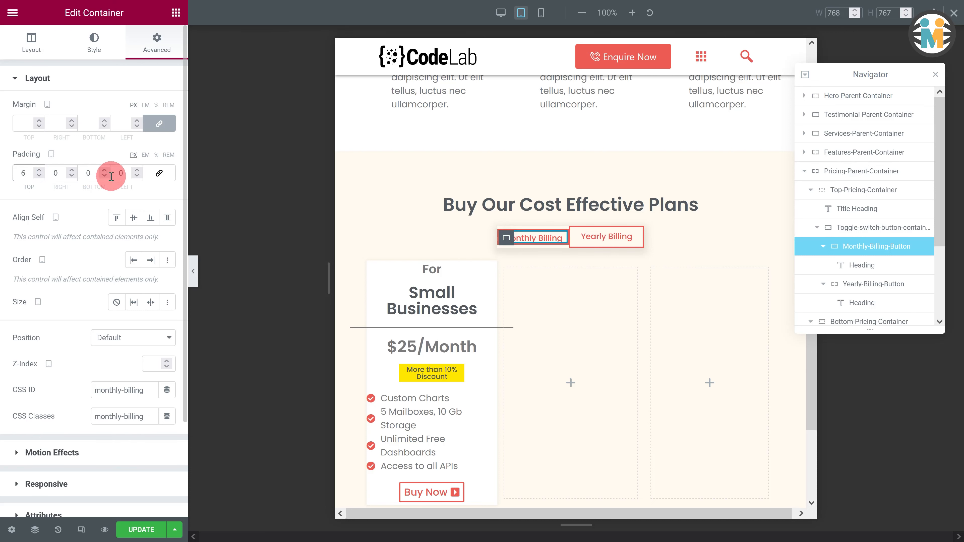
click(53, 173)
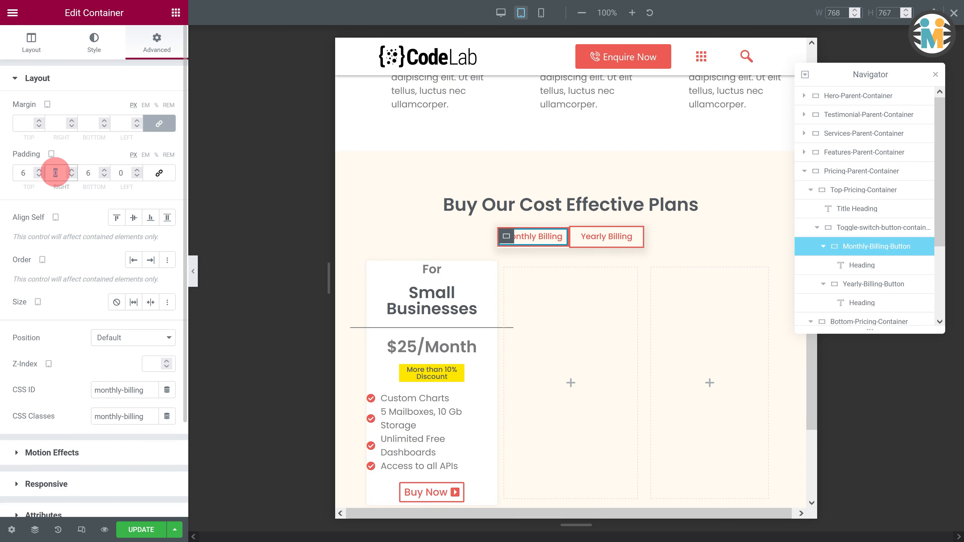
text(5)
click(104, 174)
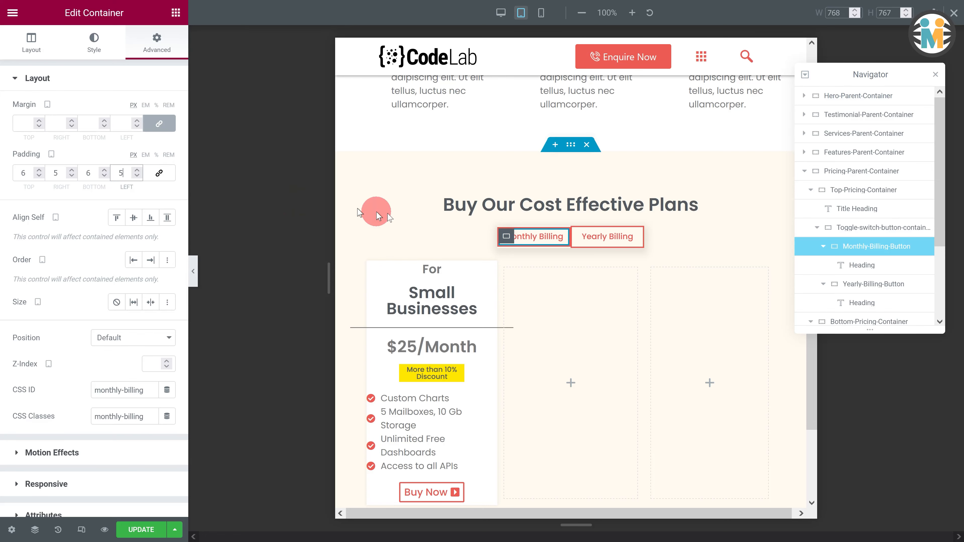
- Give the Yearly-Billing-Button container unlinked padding of 6 px top and bottom and 5 px left and right
click(836, 284)
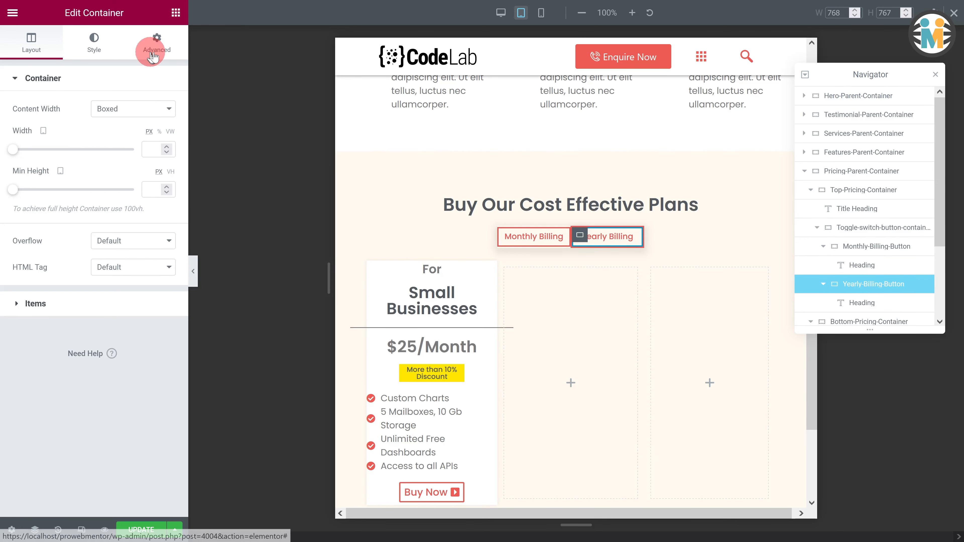
click(157, 42)
click(159, 173)
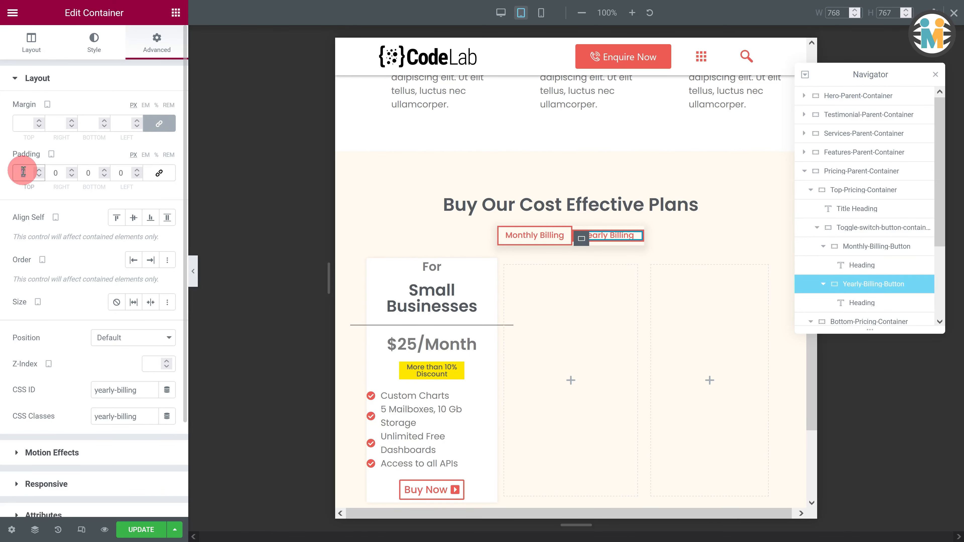
text(6)
click(86, 171)
text(6)
click(62, 174)
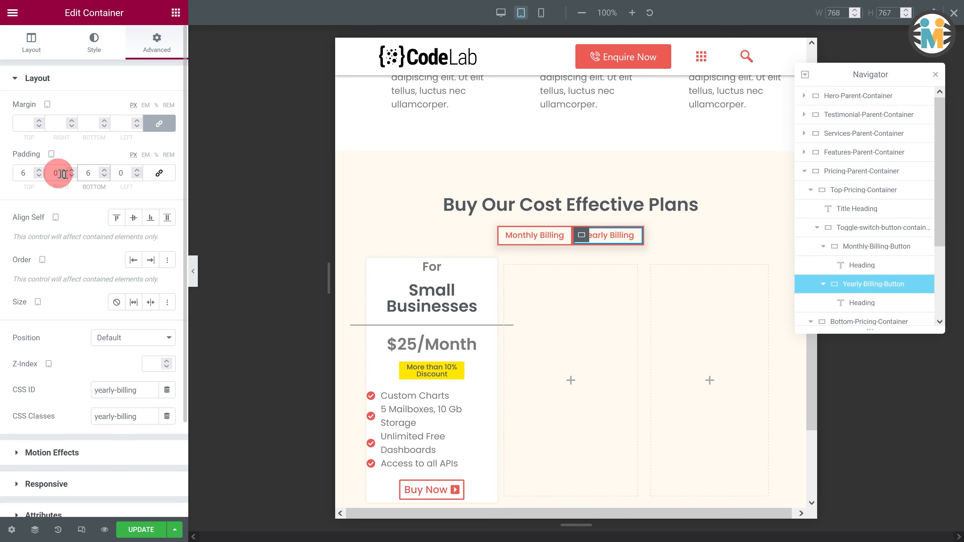
click(116, 175)
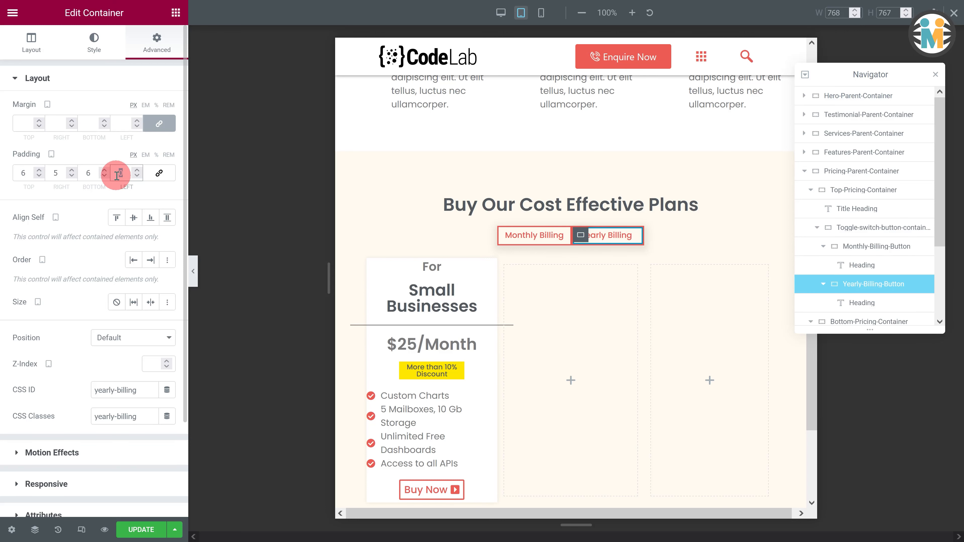
- Inspect the typography settings of the 'For' heading in the small plan card
click(429, 266)
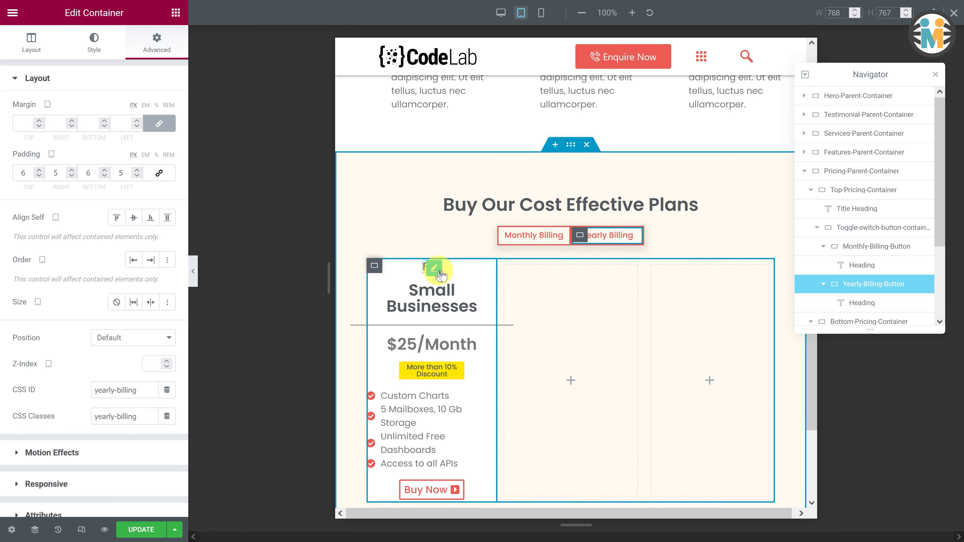
click(95, 47)
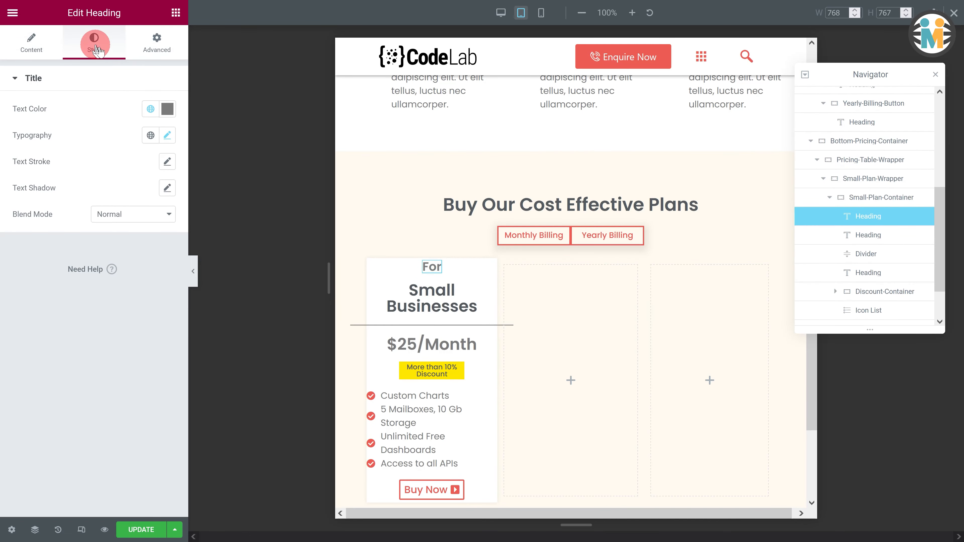
click(167, 136)
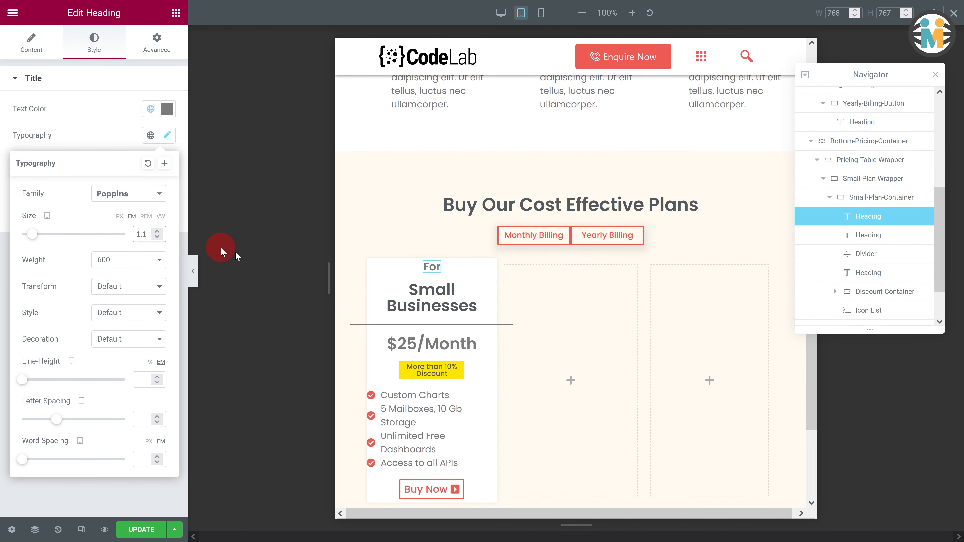
- Set the 'Small Businesses' heading's font size to 1.3 em for tablet
click(484, 299)
click(94, 43)
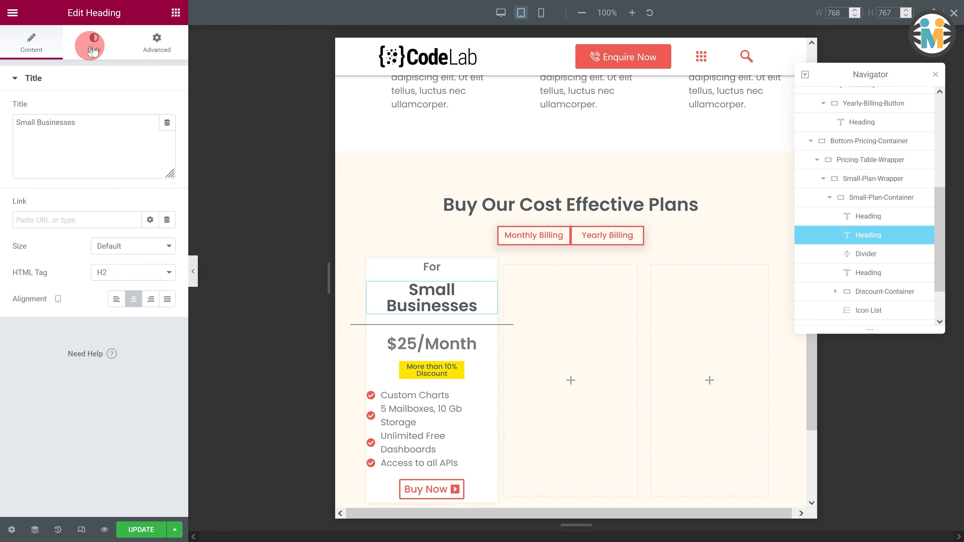
click(167, 136)
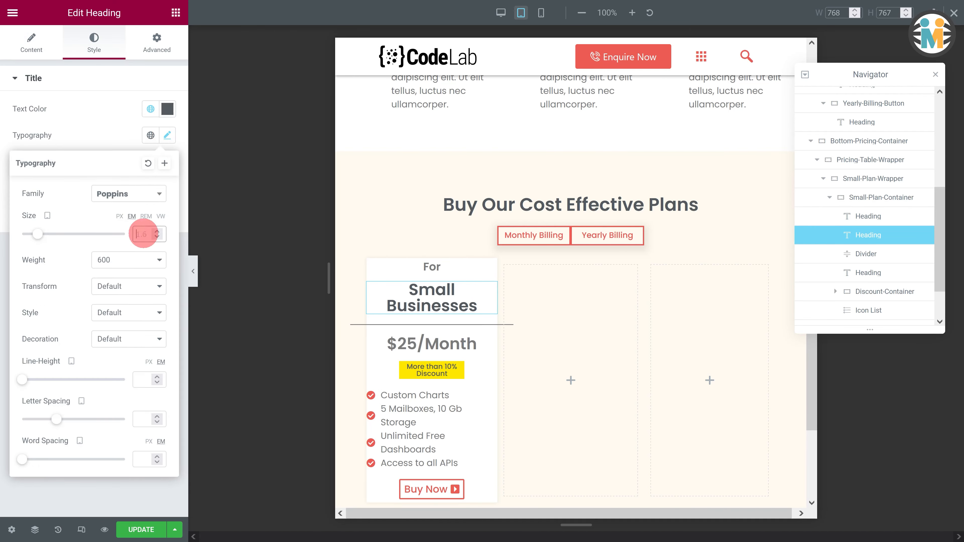
text(1.3)
- Set the small plan card divider's width to 172 px
click(493, 316)
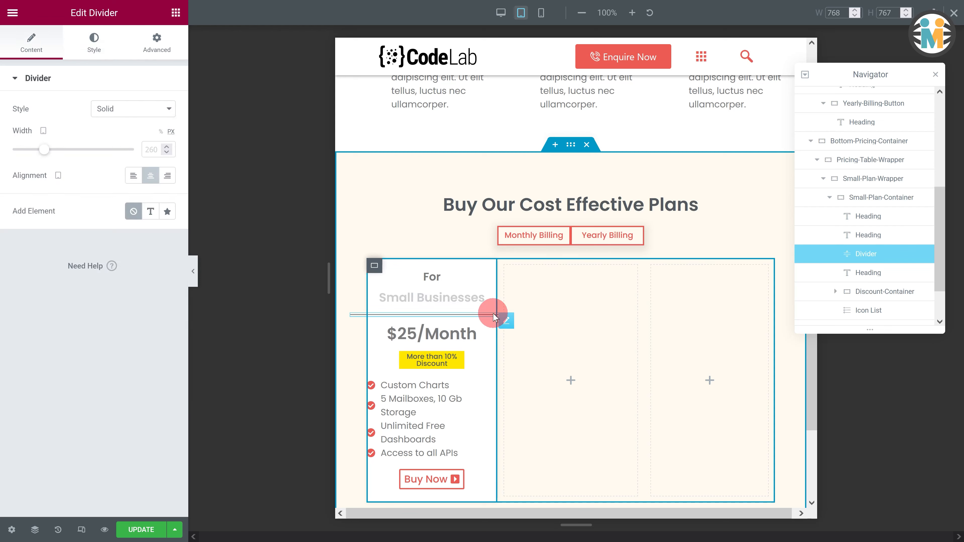
text(172)
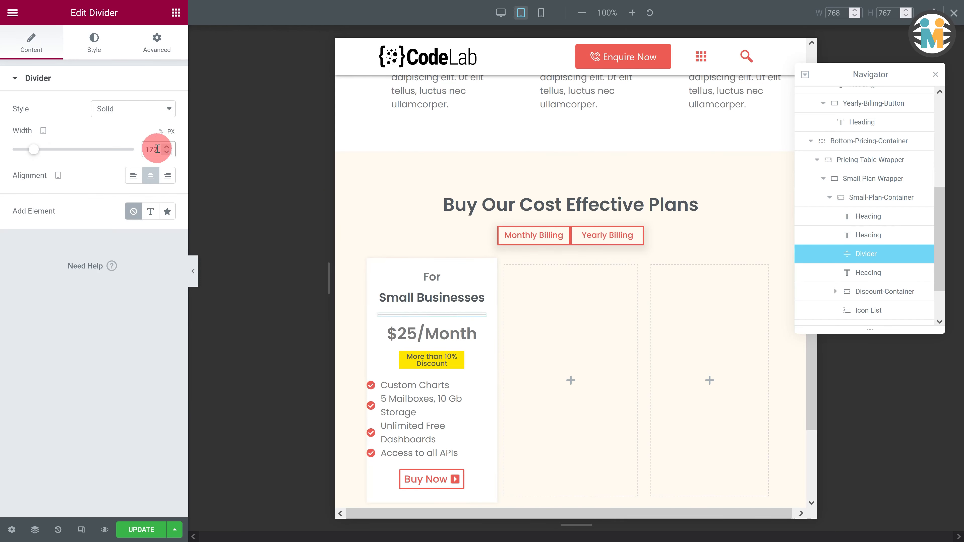
- Set the $25/Month price heading's font size to 1.4 em for tablet
click(456, 332)
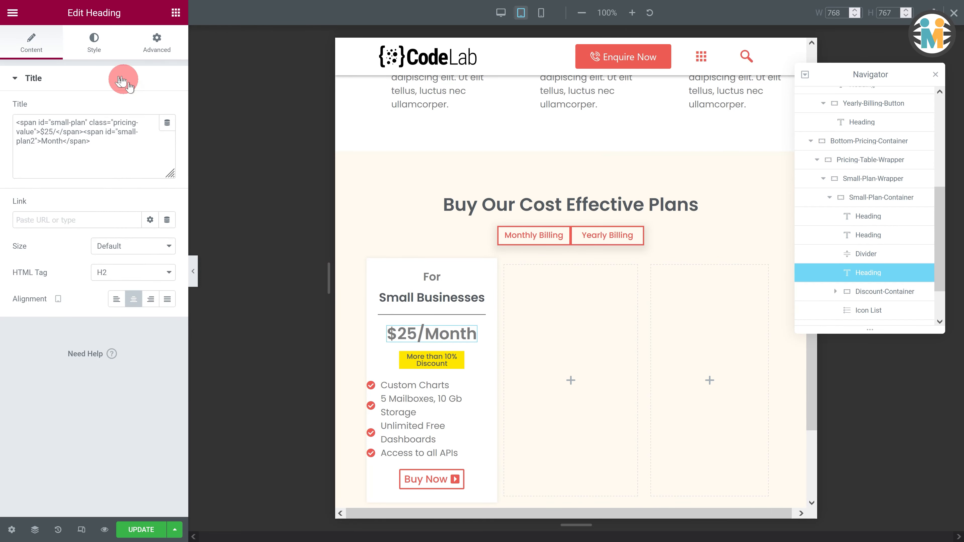
click(93, 43)
click(167, 135)
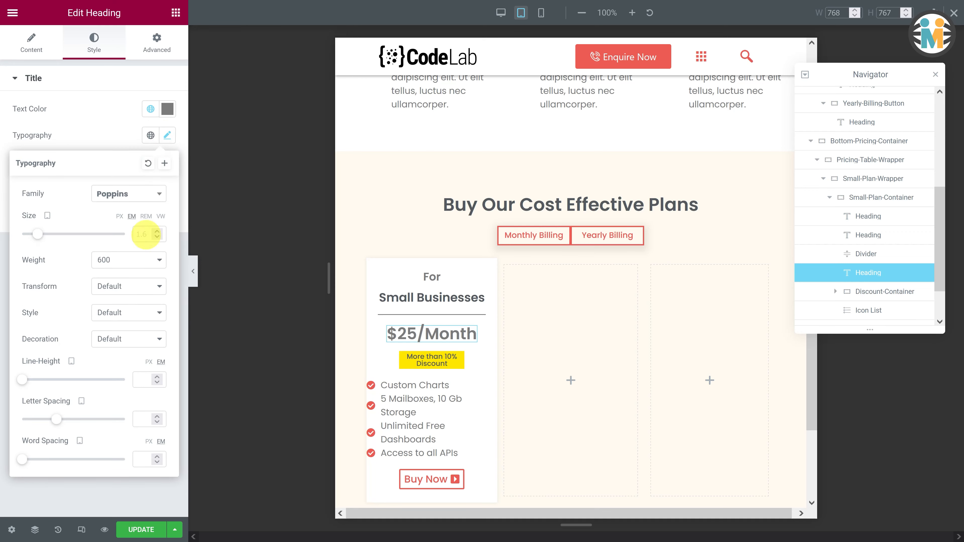
click(146, 235)
text(1.4)
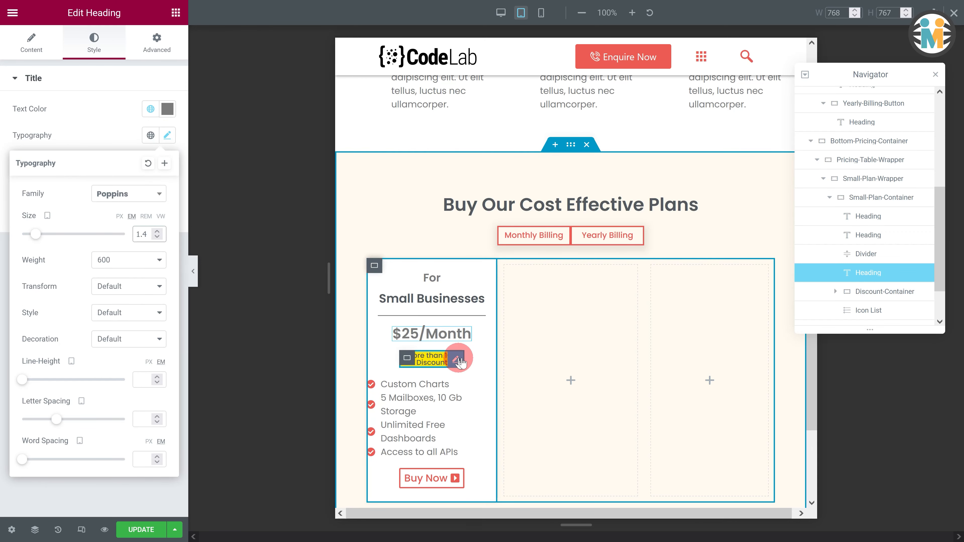
- Set the Discount-Container's width to 68%
click(458, 359)
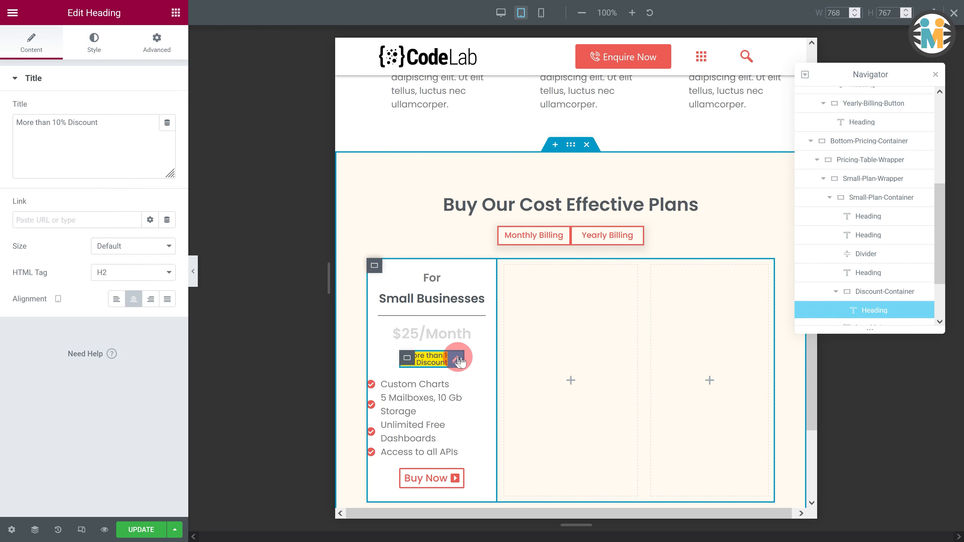
click(872, 292)
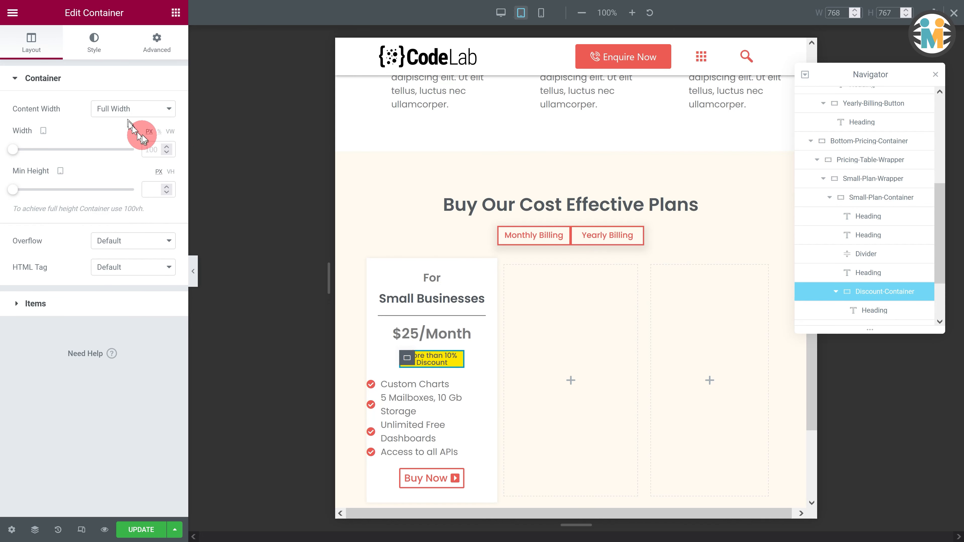
click(159, 131)
text(68)
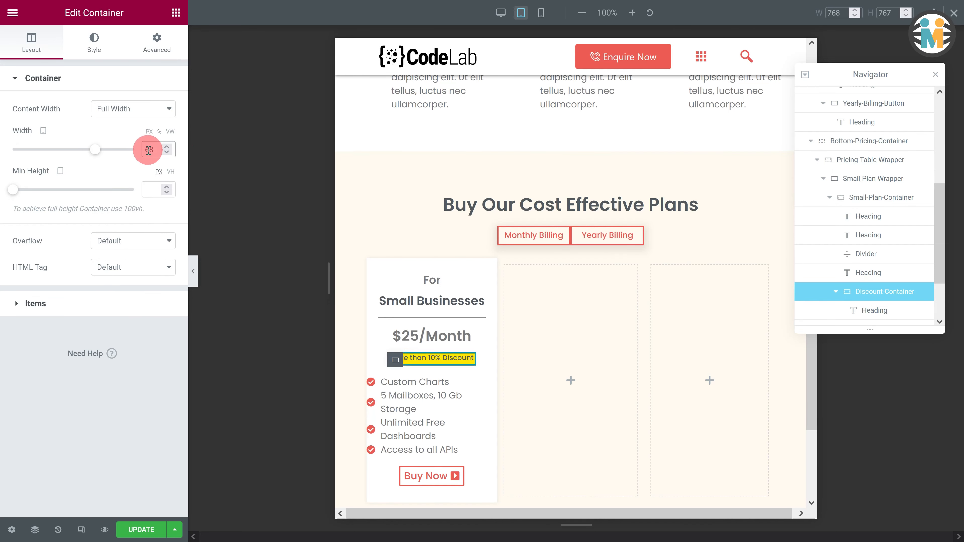
- Reduce the font size of the discount badge heading inside the Discount-Container
click(858, 311)
click(95, 42)
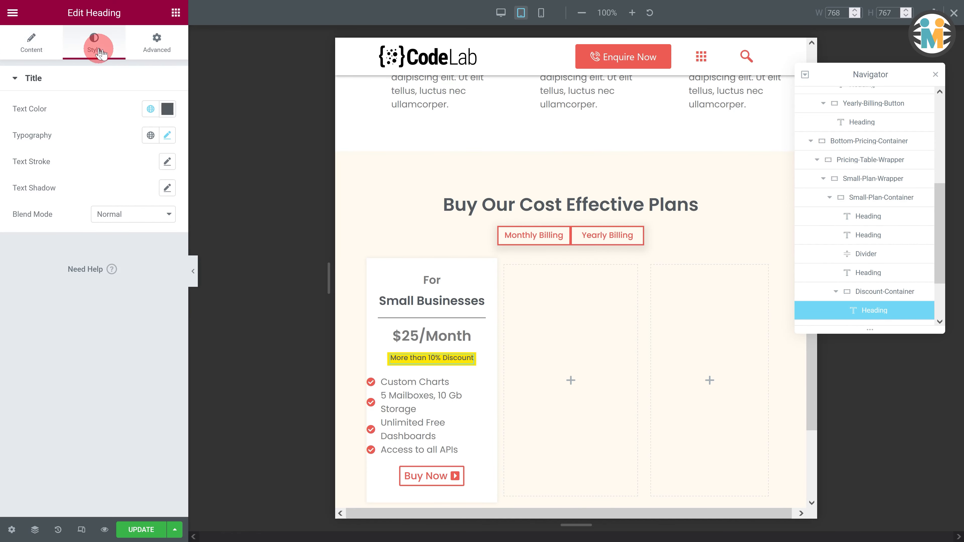
click(167, 135)
click(145, 237)
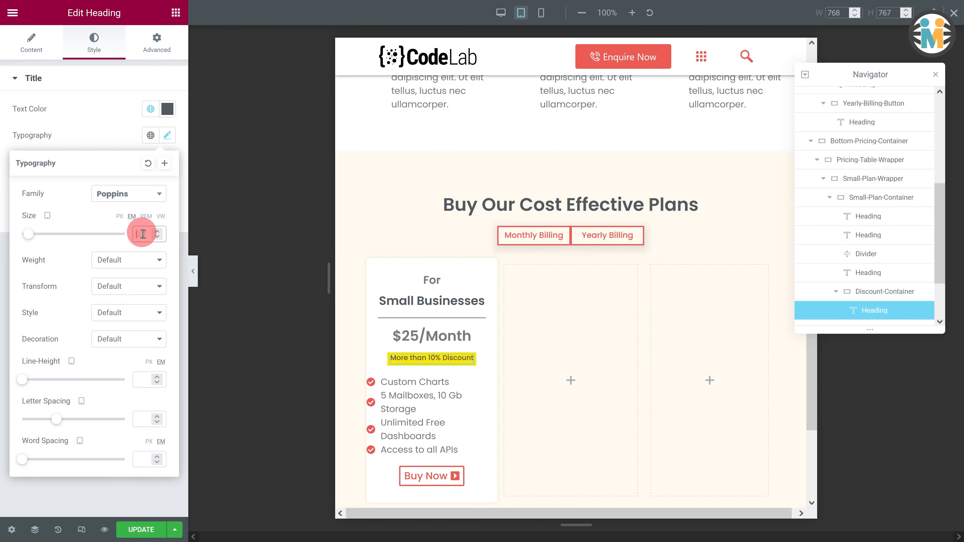
- Set the small plan's icon list icon size to 12 for tablet
click(430, 401)
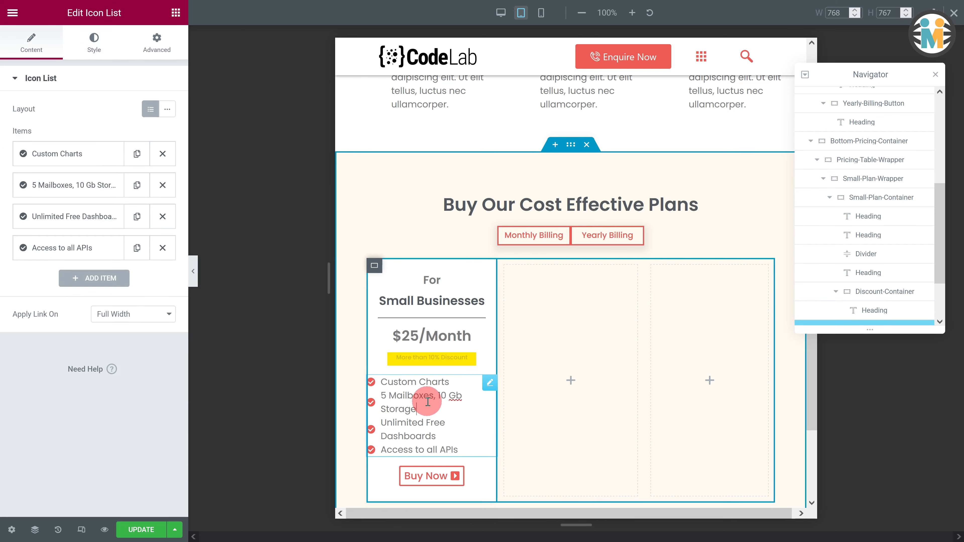
click(98, 43)
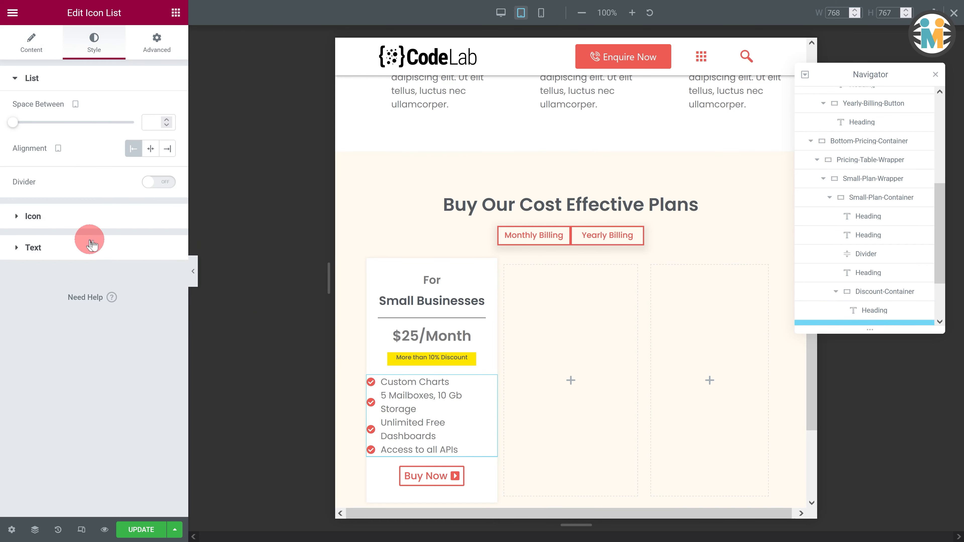
click(84, 222)
click(152, 206)
text(12)
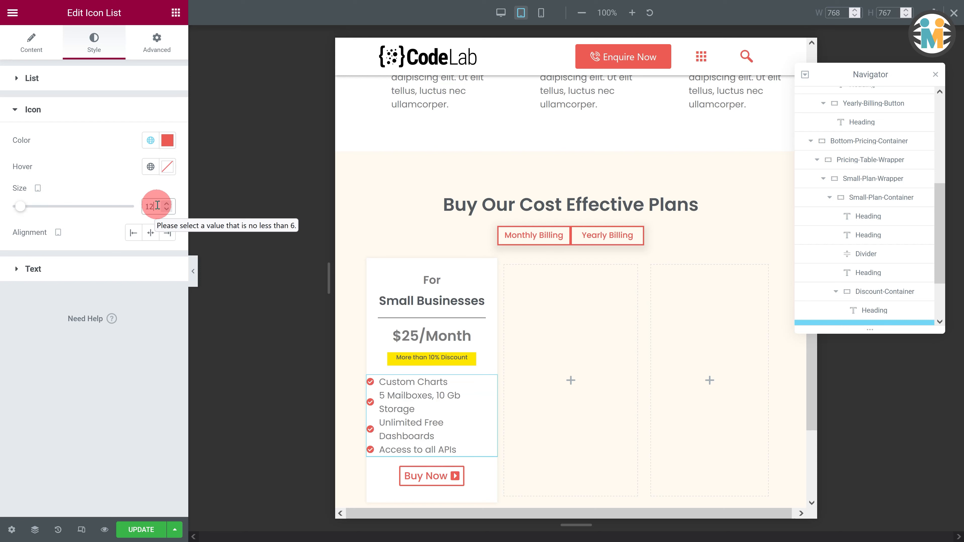
- Set the icon list text font size to 0.8 em for tablet
click(85, 269)
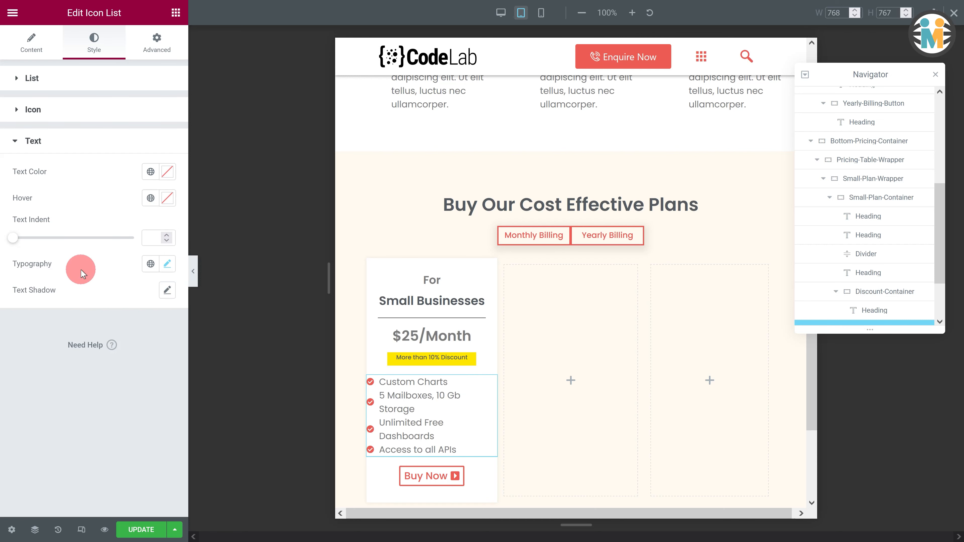
click(167, 263)
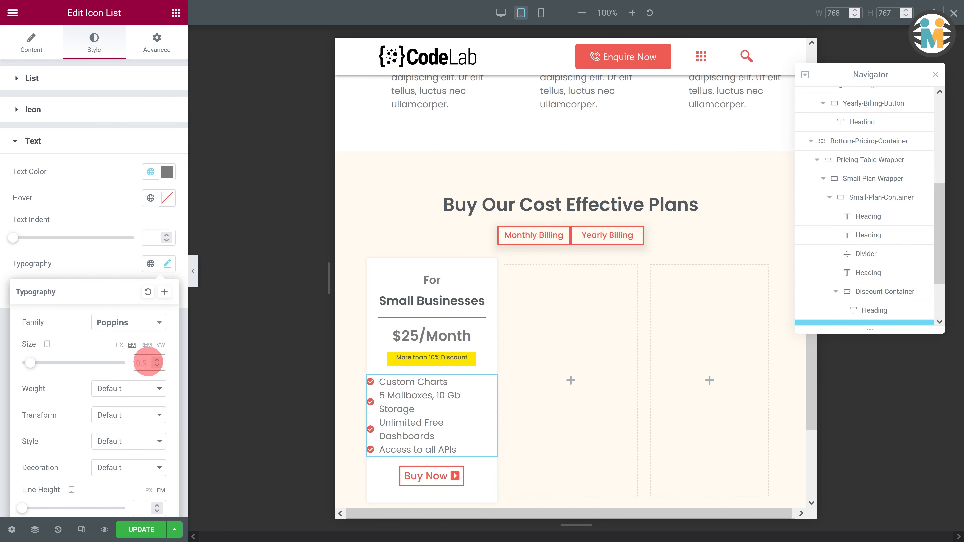
click(148, 362)
text(0.8)
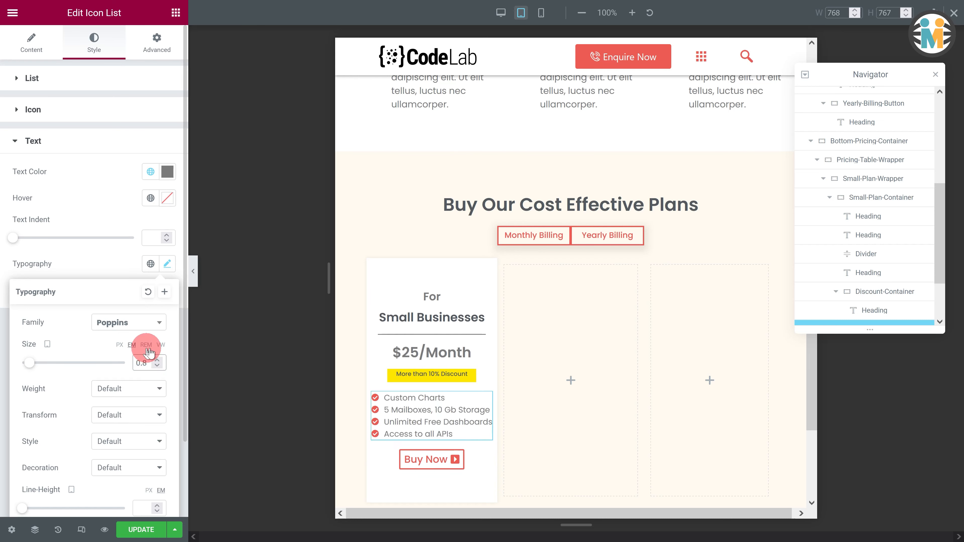
- Set the Buy Now button's font size to 0.9 em and its padding to 4 px for tablet
click(460, 457)
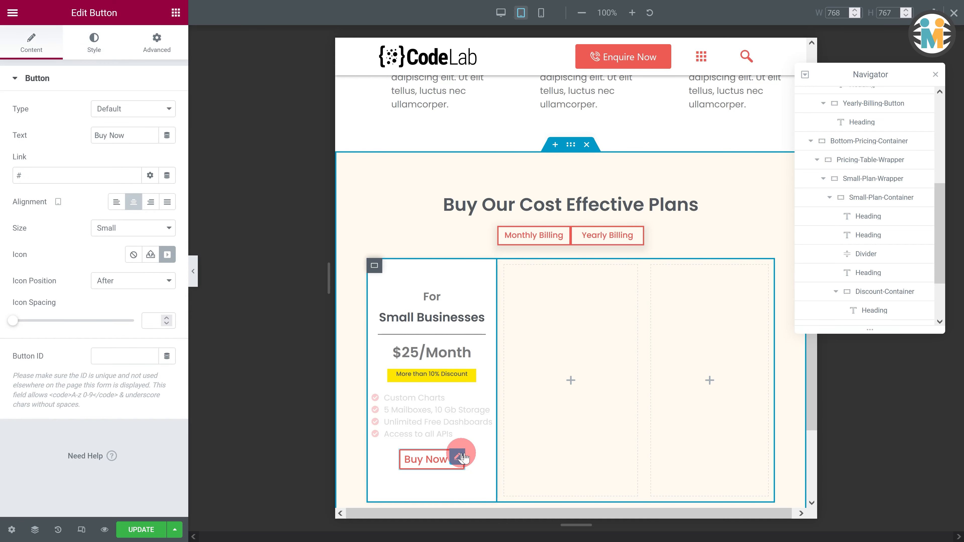
click(100, 46)
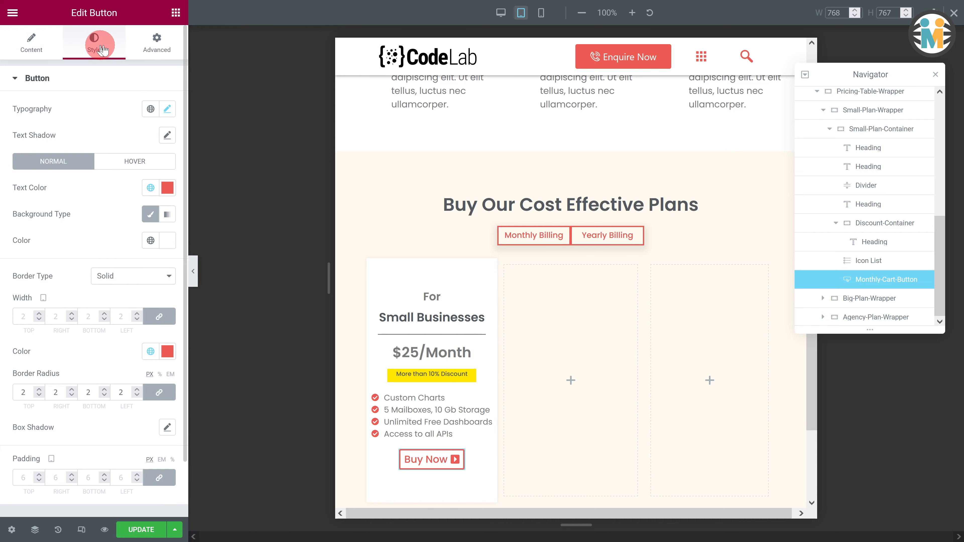
click(167, 109)
click(142, 207)
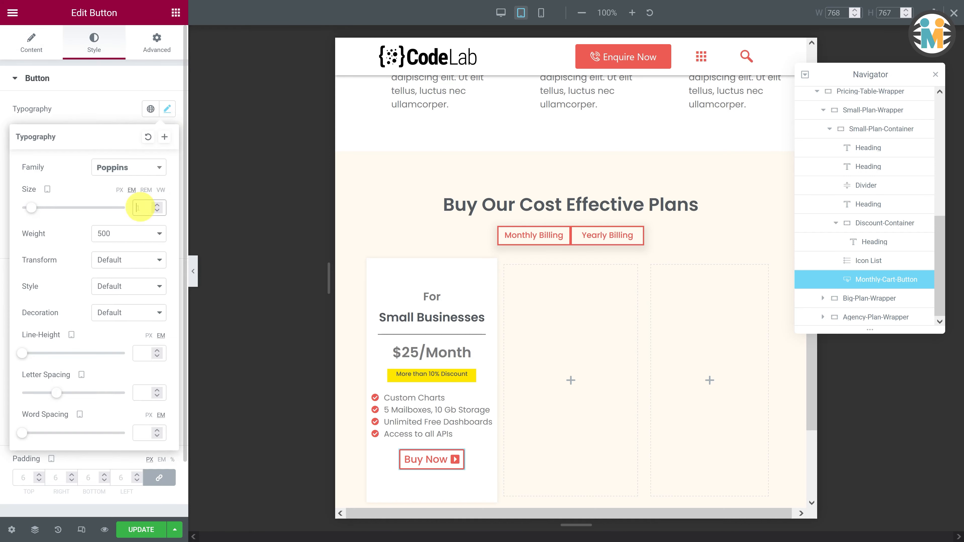
text(0.9)
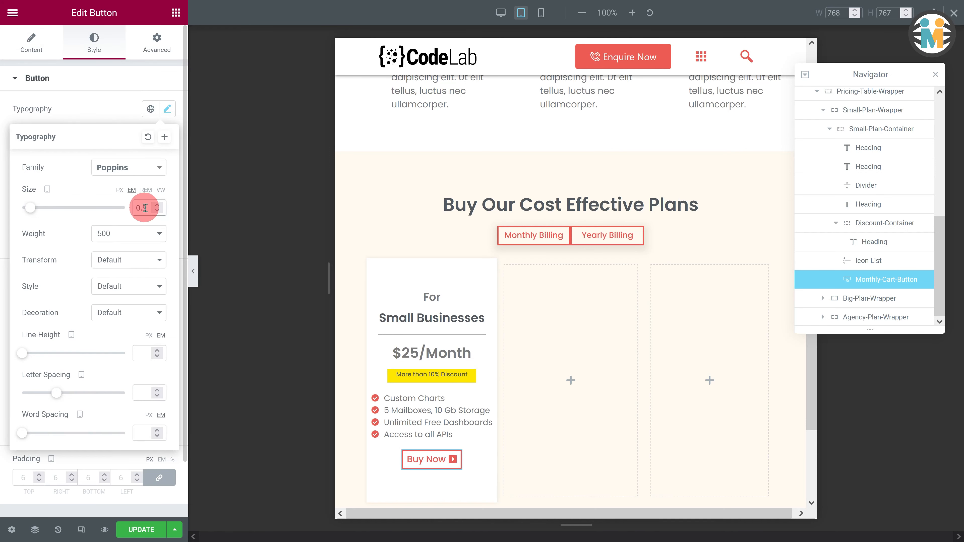
click(93, 118)
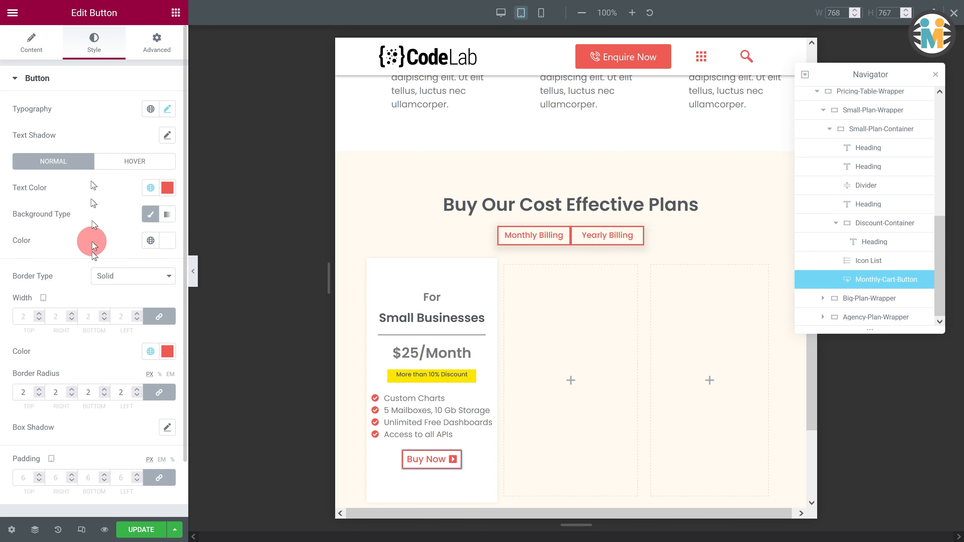
text(4)
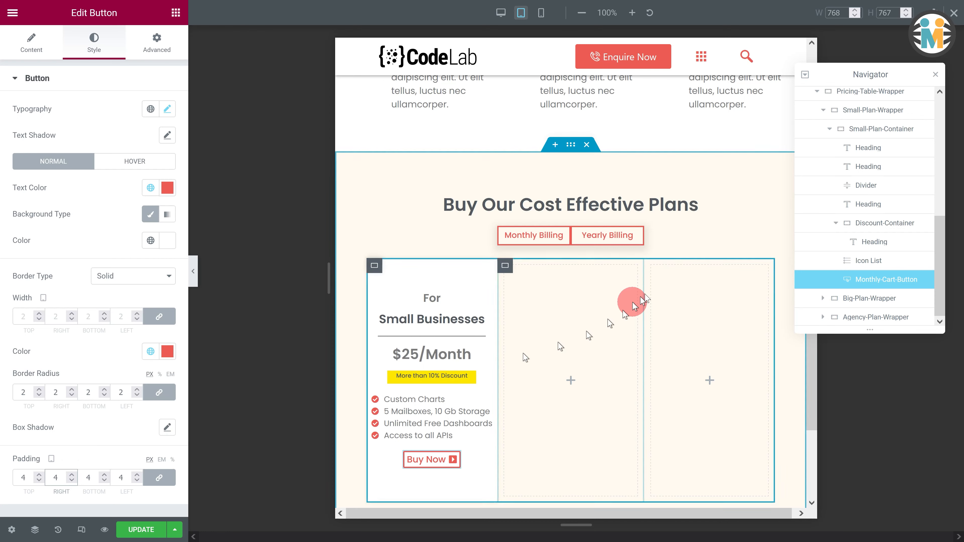
- Set the Small-Plan-Container's minimum height to 300 px for tablet
click(880, 130)
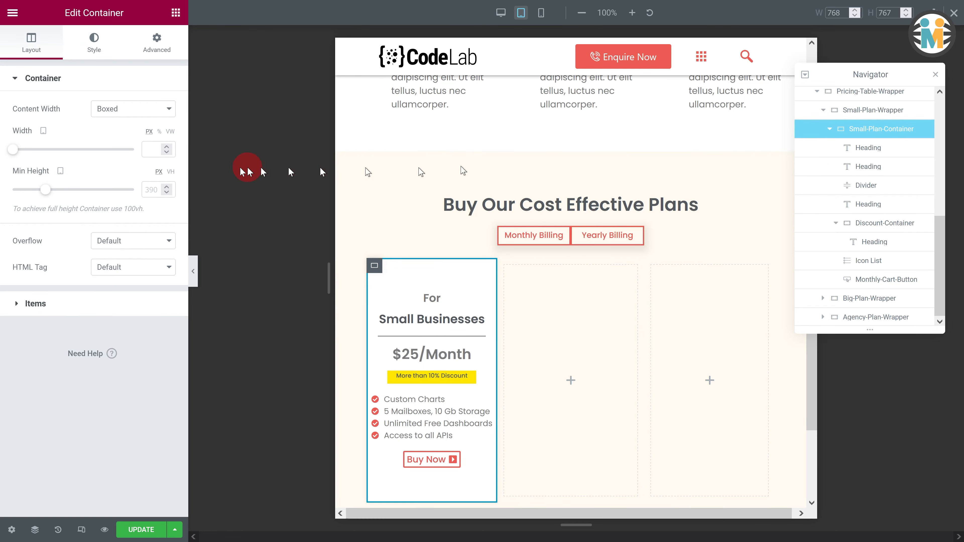
click(156, 183)
text(300)
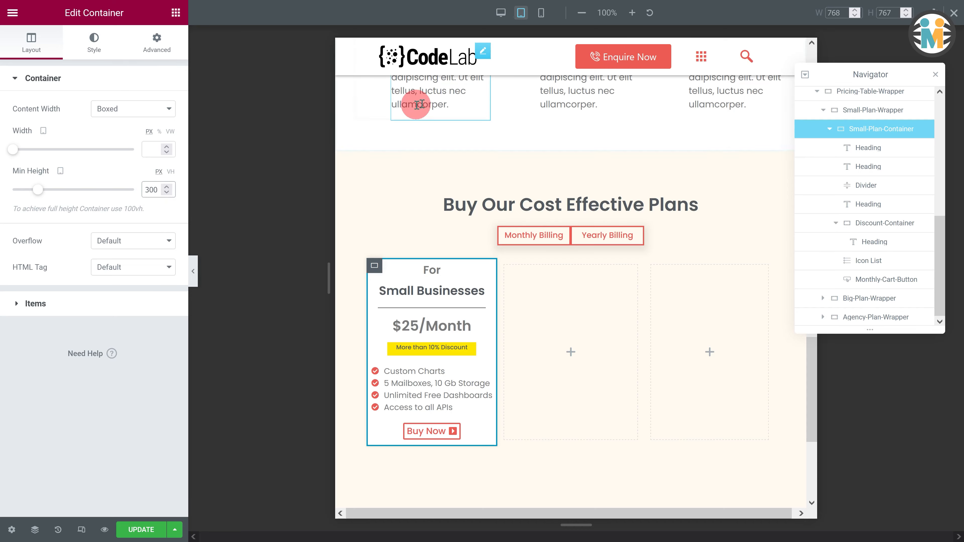
- Switch to mobile view and set the "Buy Our Cost Effective Plans" title's font size to 1.4 em
click(542, 14)
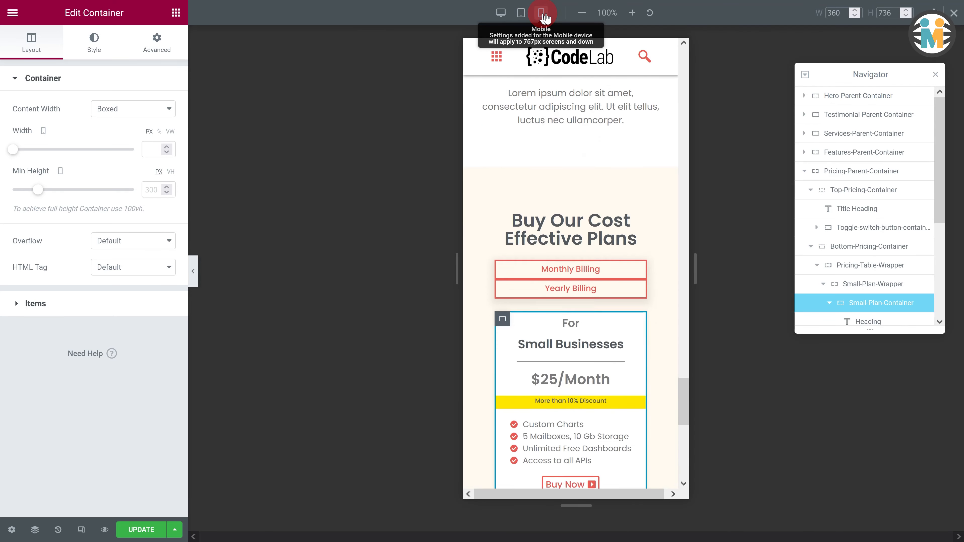
click(618, 190)
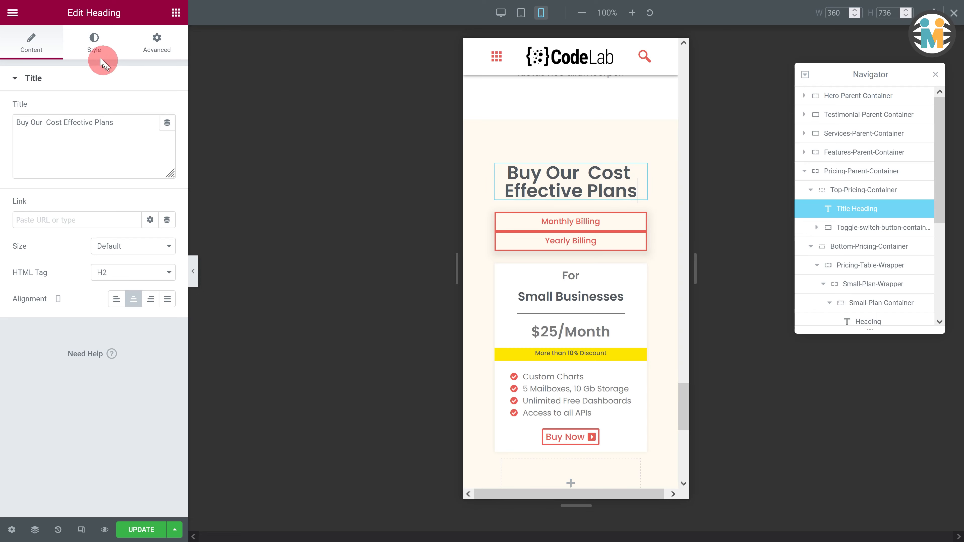
click(94, 42)
click(167, 135)
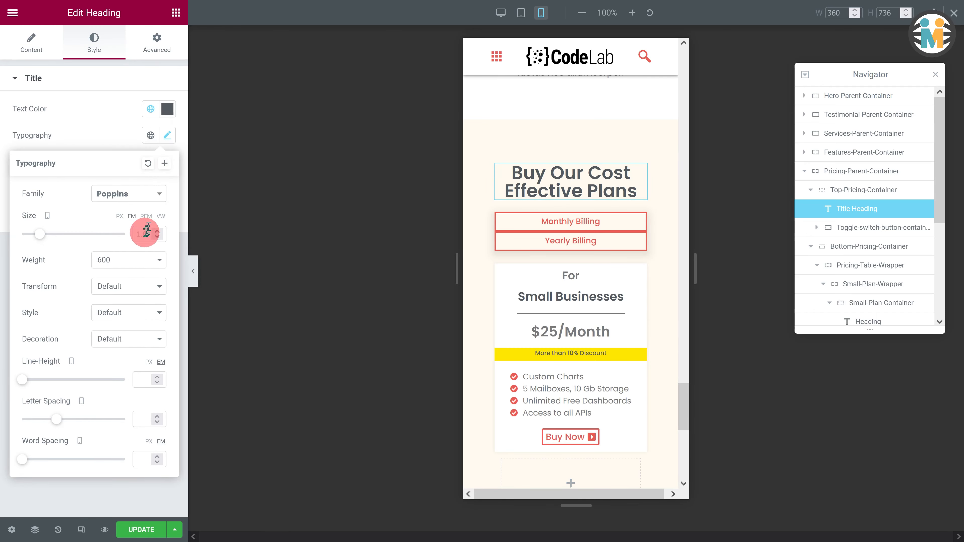
text(1.4)
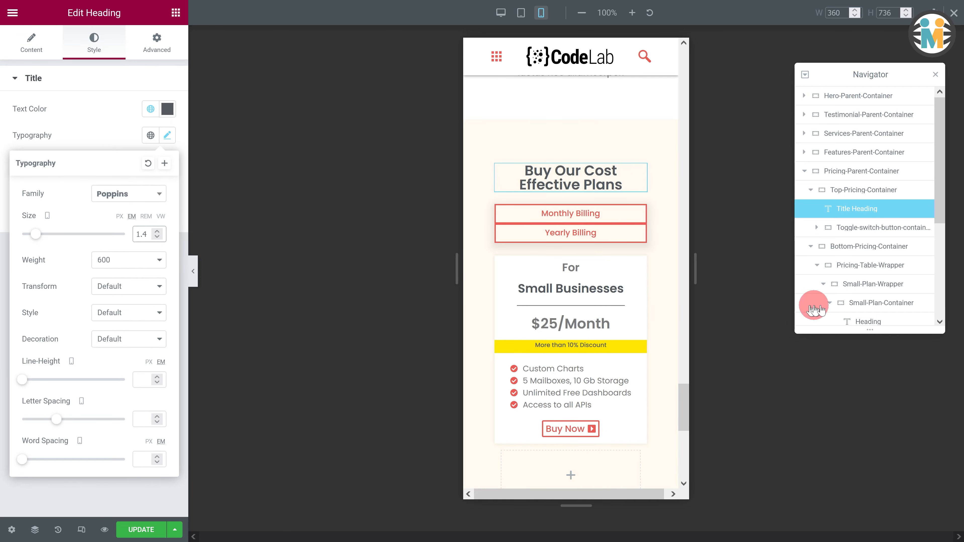
- Set the Discount-Container's width to 60% for mobile
scroll(870, 300, down, 1)
scroll(873, 304, down, 2)
click(862, 247)
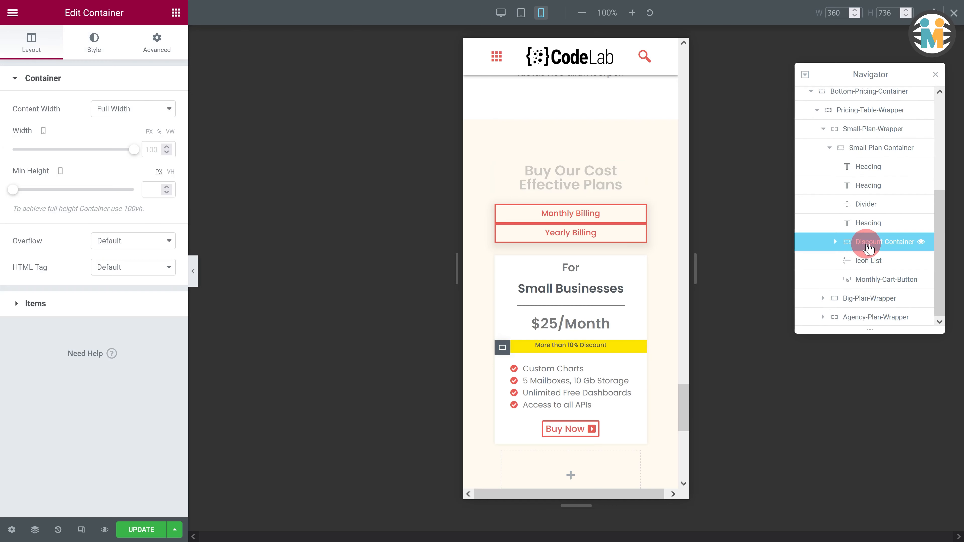
click(160, 148)
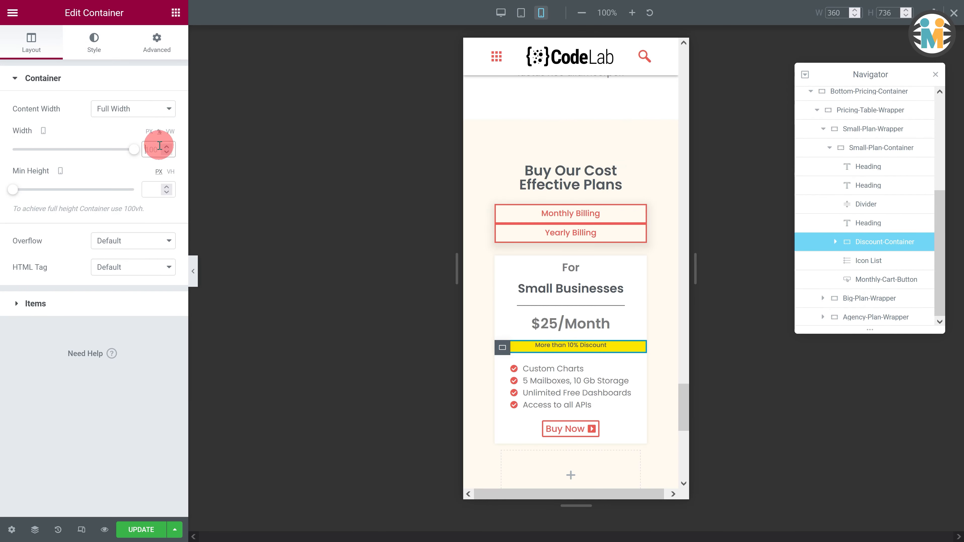
text(60)
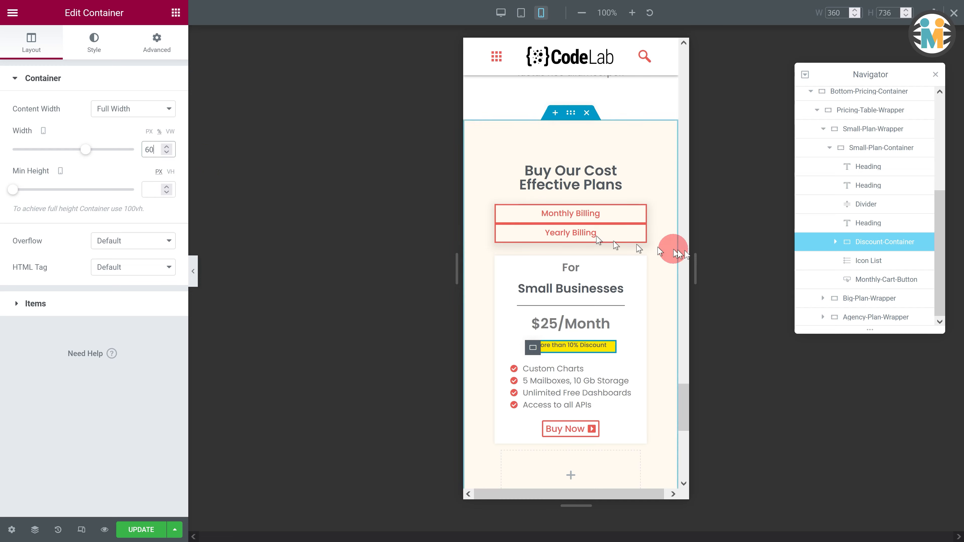
- Set the icon list's icon size to 10 for mobile
click(865, 265)
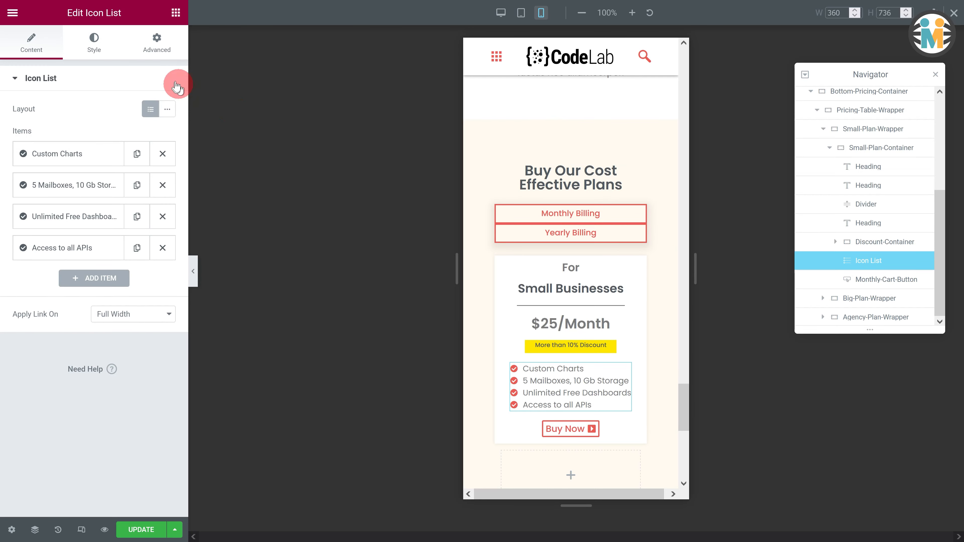
click(95, 41)
click(75, 216)
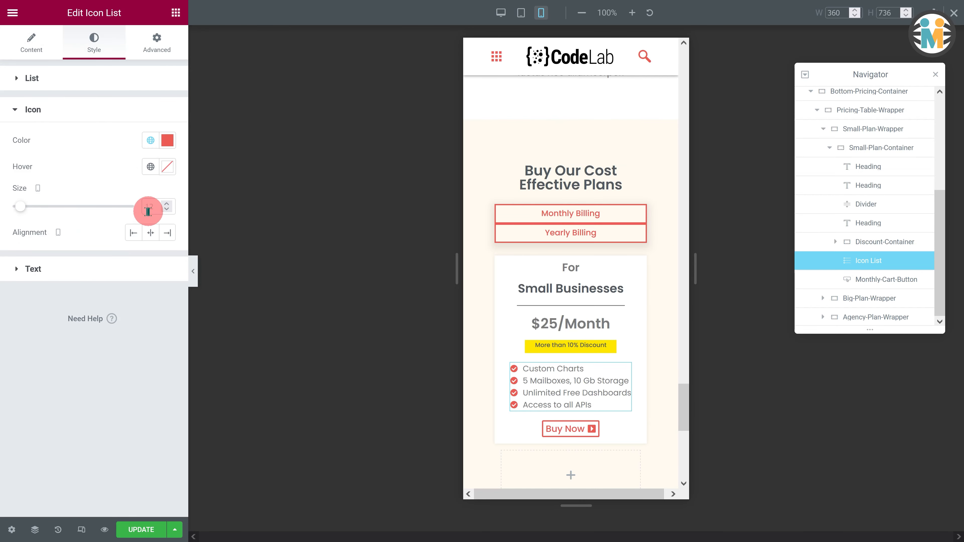
click(150, 211)
text(10)
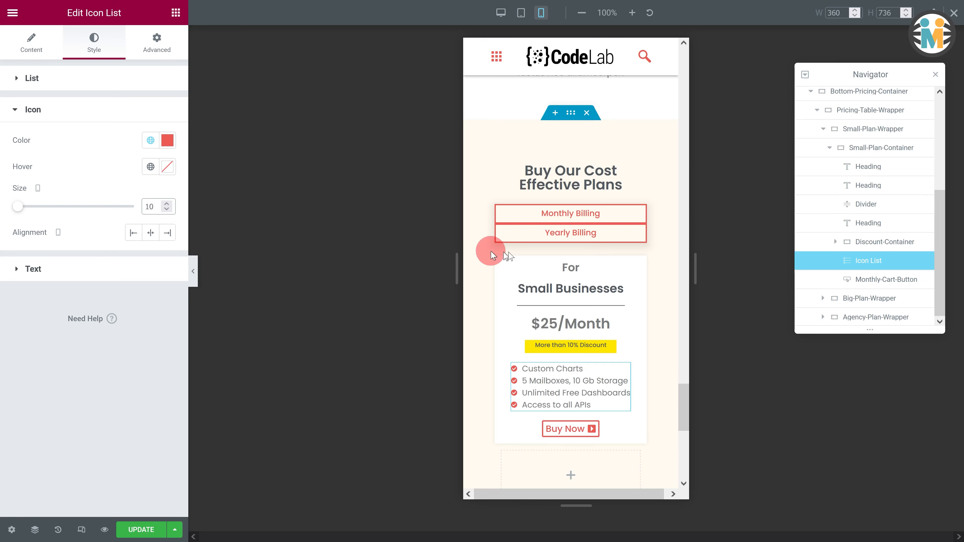
- Set the Small-Plan-Container's minimum height to 330 px for mobile
click(885, 147)
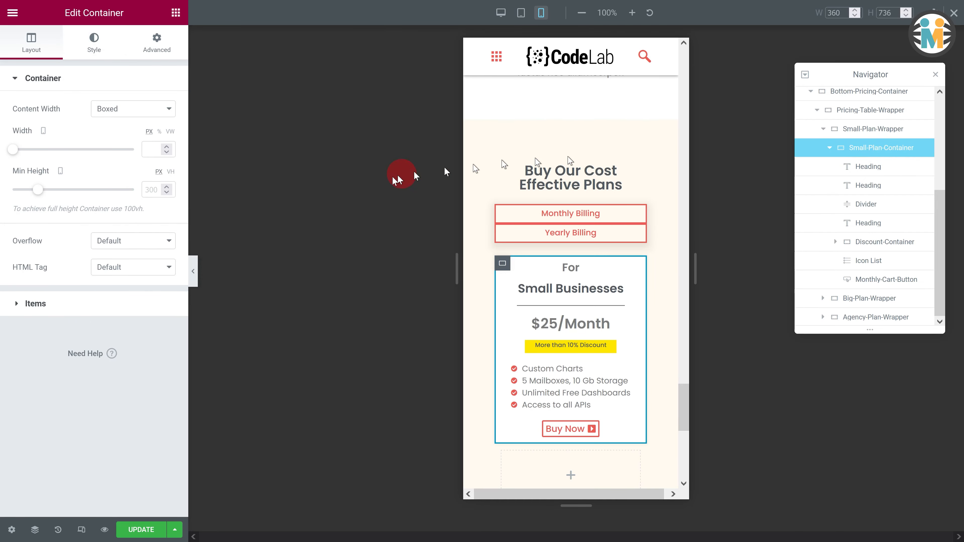
click(151, 189)
text(330)
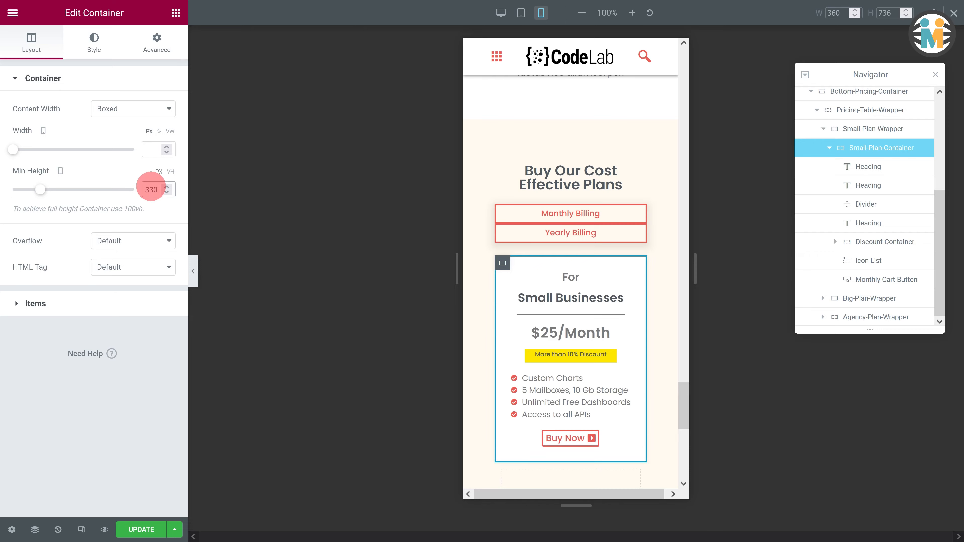
- Copy the Small-Plan-Container and paste it into the Big-Plan-Wrapper
click(462, 142)
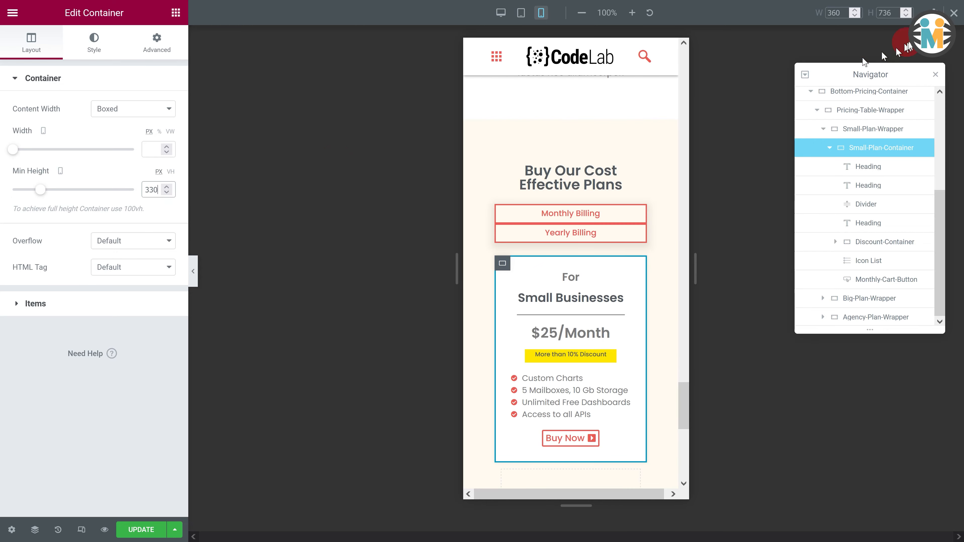
click(955, 12)
drag(797, 144, 686, 165)
scroll(689, 198, up, 1)
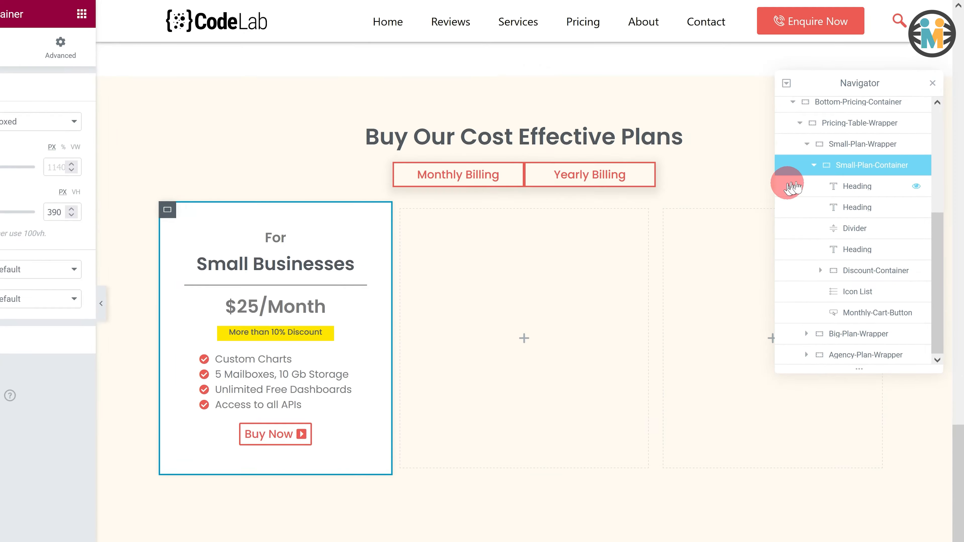
click(830, 148)
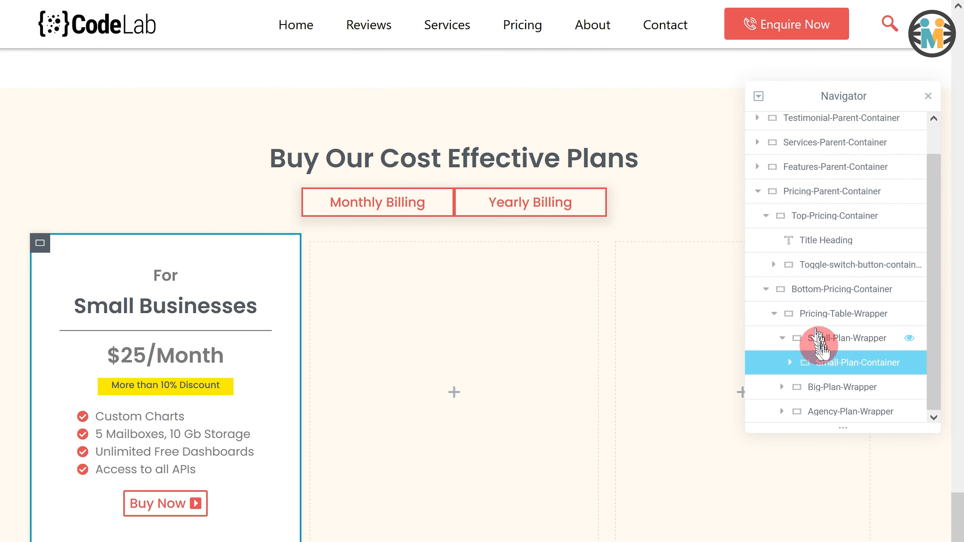
right_click(801, 364)
click(812, 440)
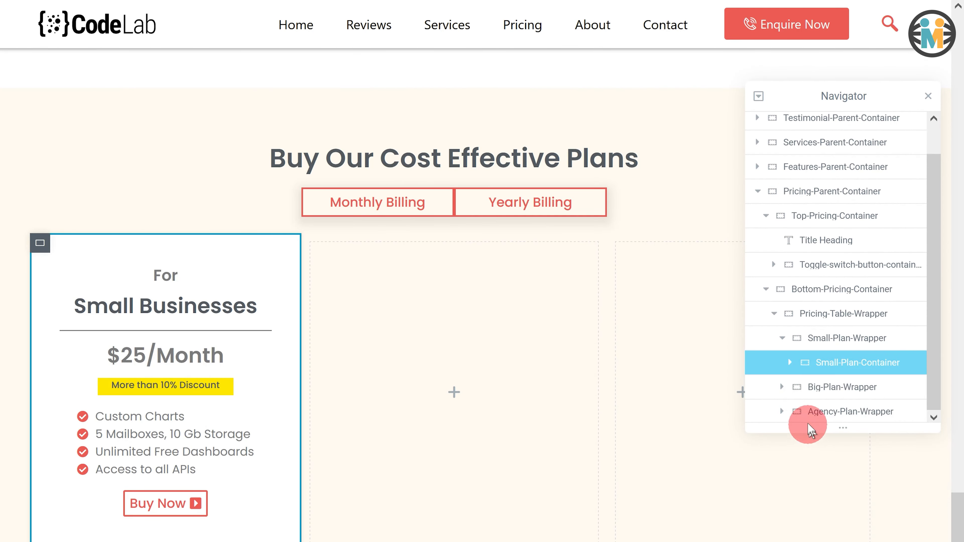
click(802, 389)
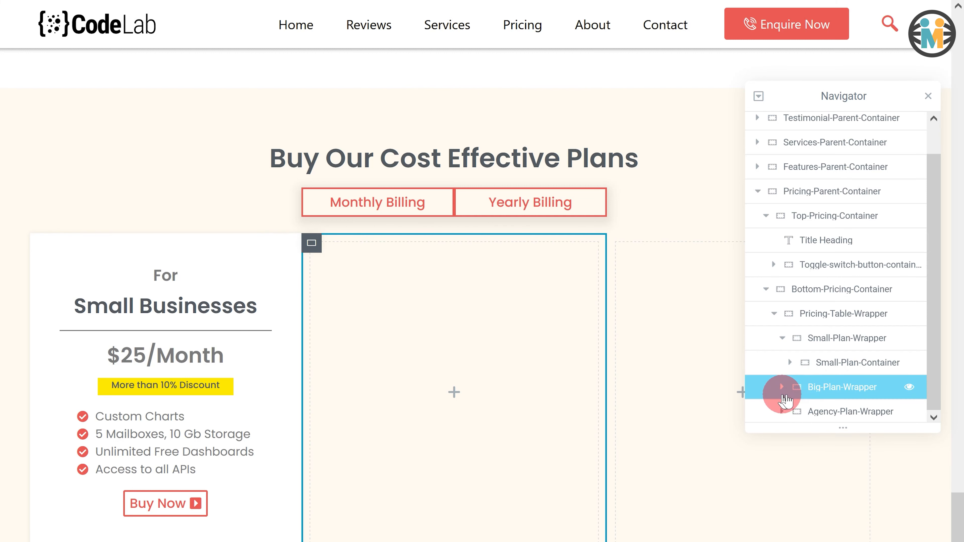
right_click(800, 395)
click(822, 476)
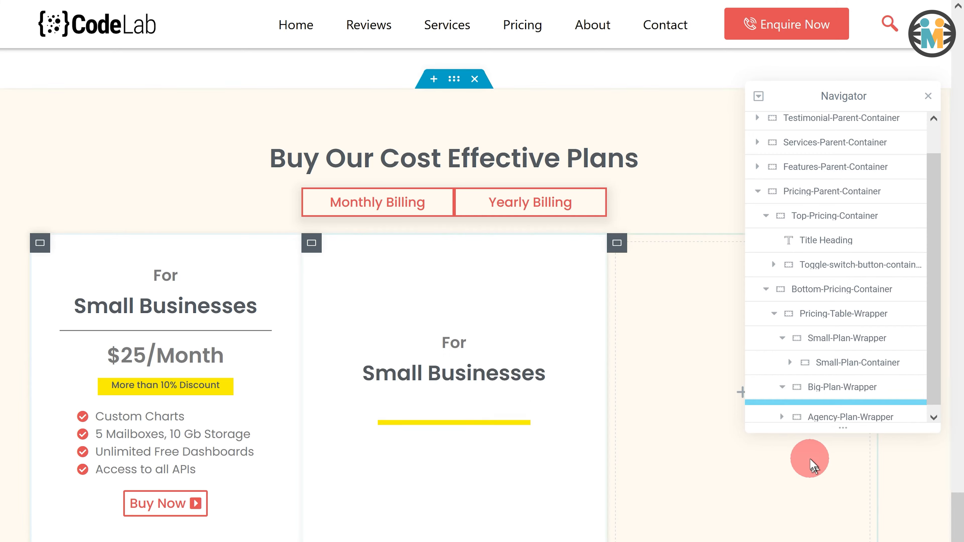
- Paste the copied plan container into the Agency-Plan-Wrapper and select the Big-Plan-Wrapper's copy
scroll(807, 412, down, 1)
click(796, 411)
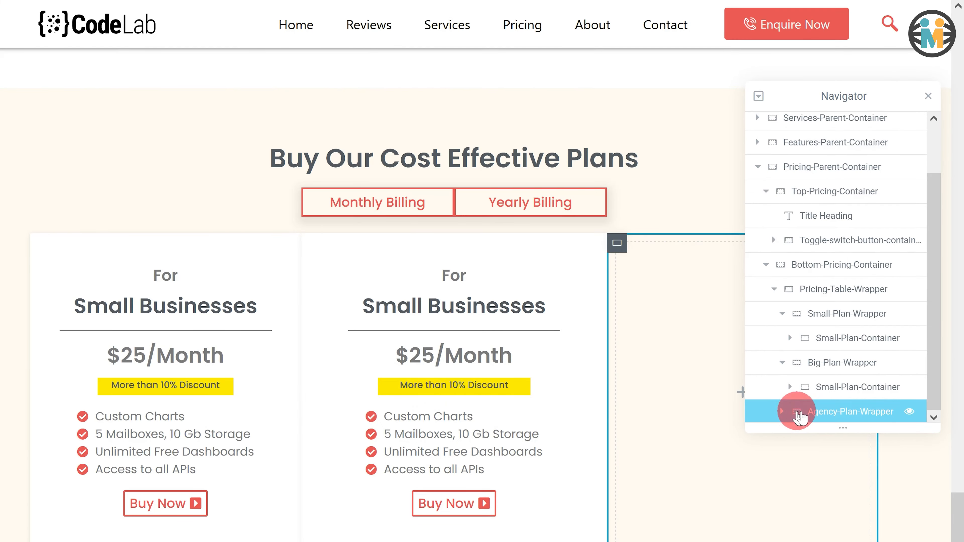
right_click(793, 411)
click(824, 509)
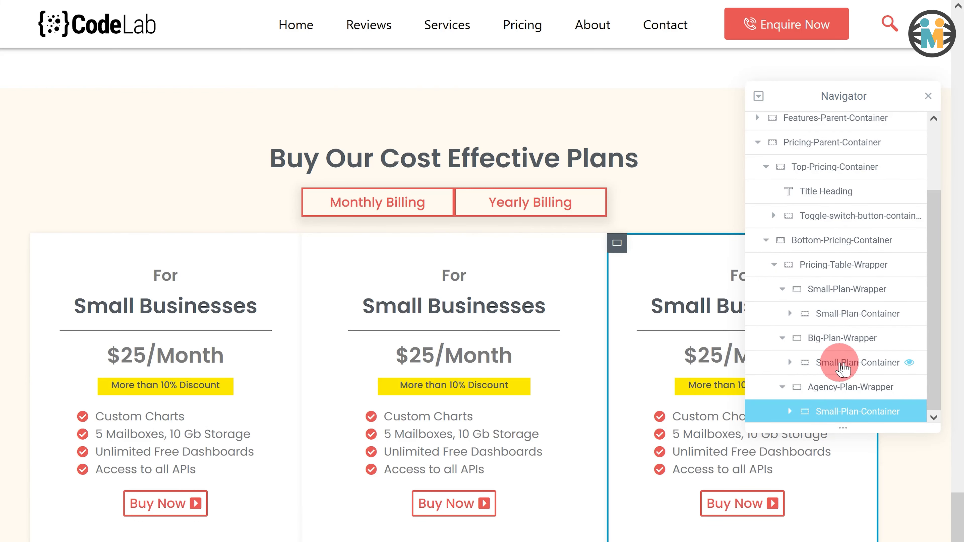
click(840, 364)
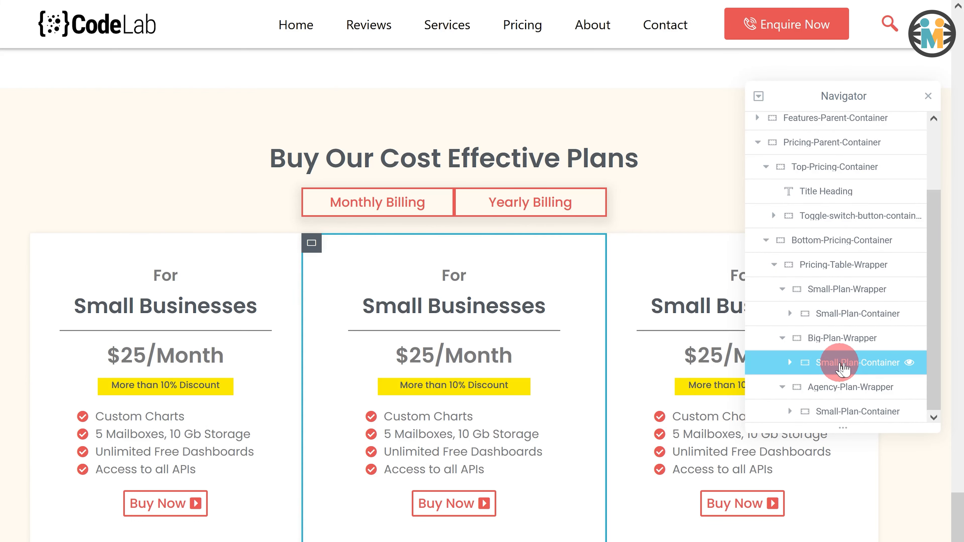
- Rename the copied container in the Big-Plan-Wrapper to Big-Plan-Container and set its minimum height to 450 px
double_click(842, 364)
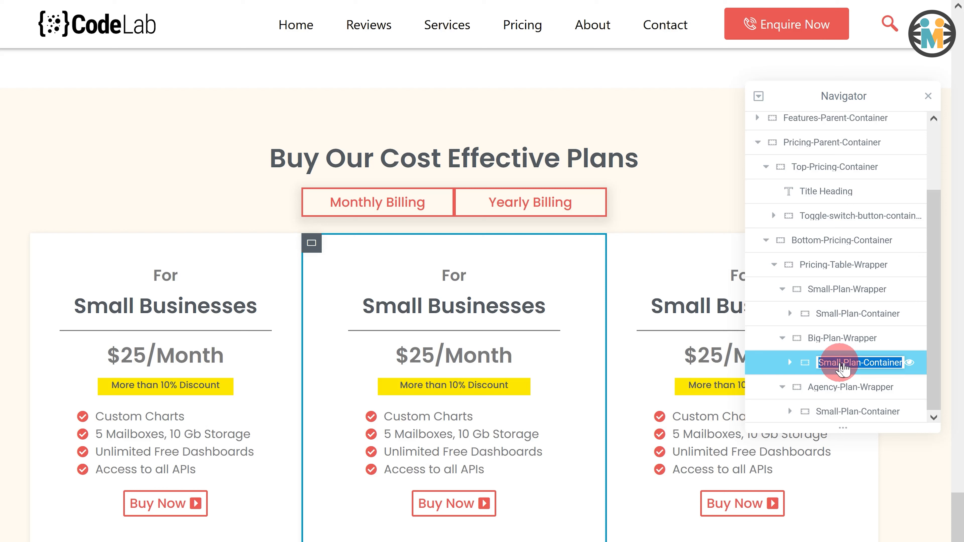
text(Big)
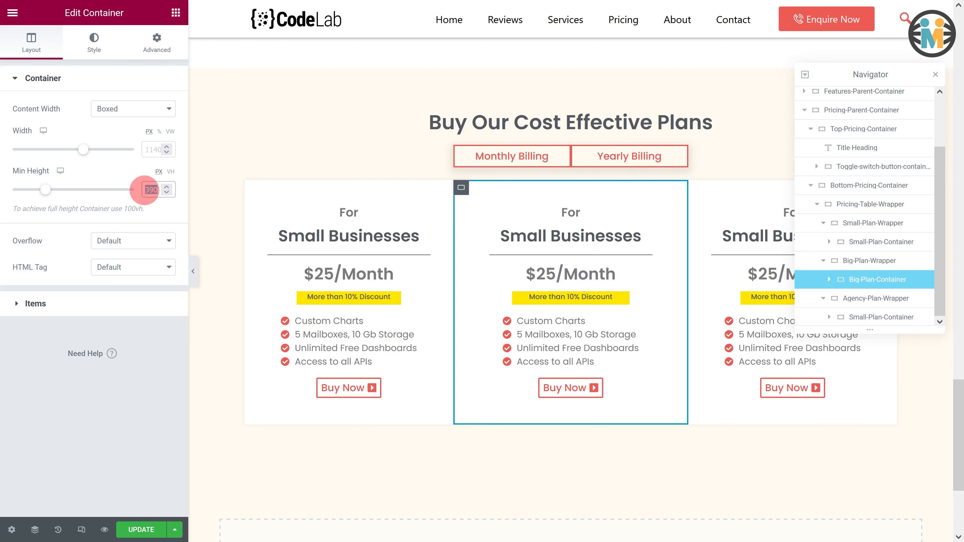
text(450)
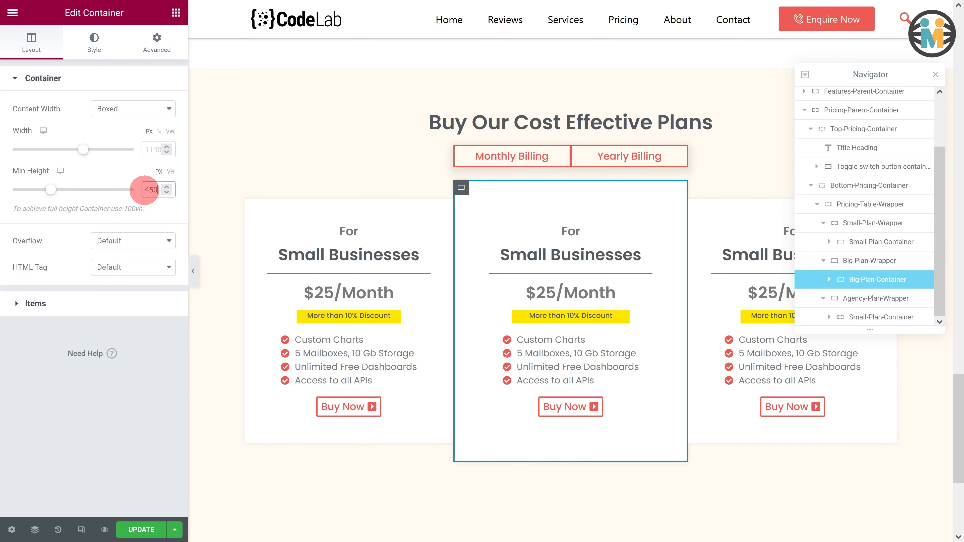
- Apply a global background color to the Big-Plan-Container
click(100, 49)
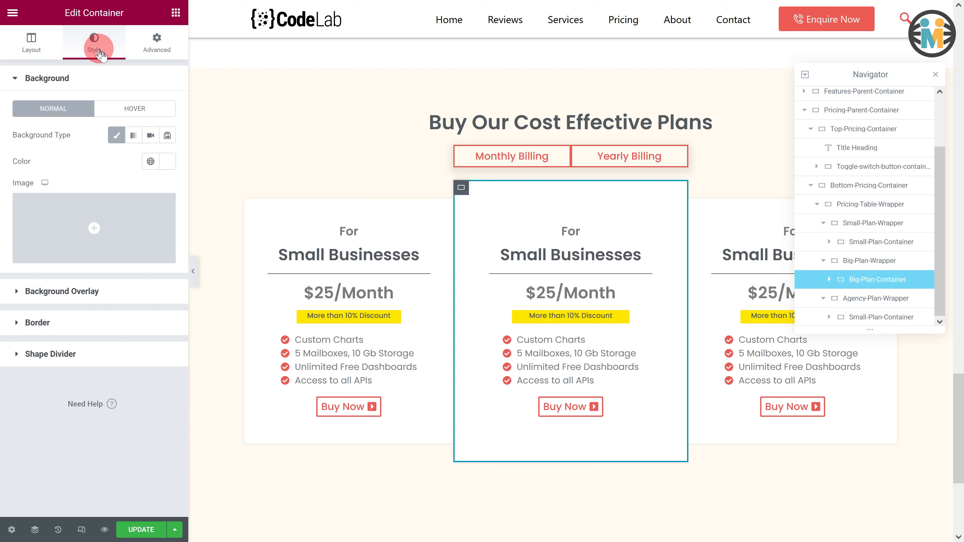
click(150, 161)
click(78, 329)
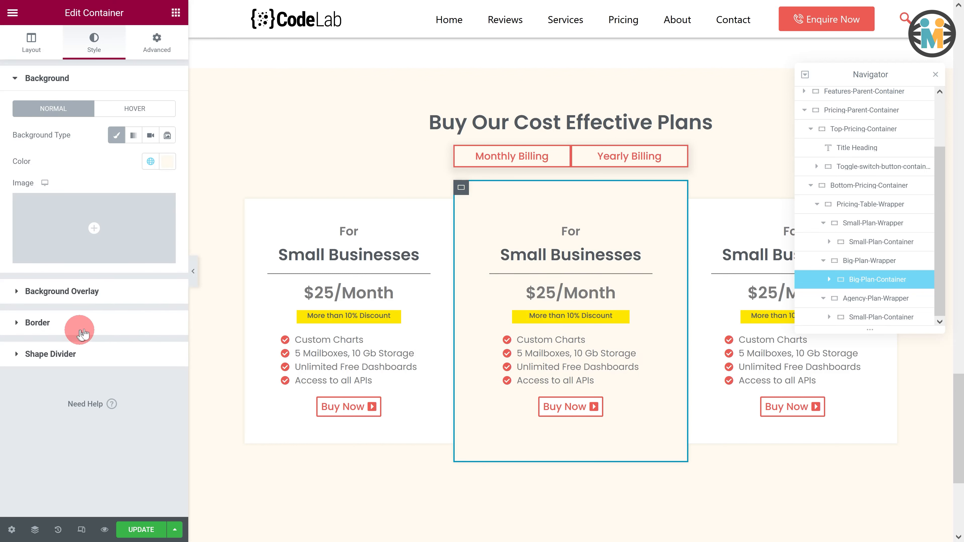
- Add a solid 5 px bottom-only border in the Primary global color to the Big-Plan-Container
click(102, 321)
click(133, 198)
click(129, 232)
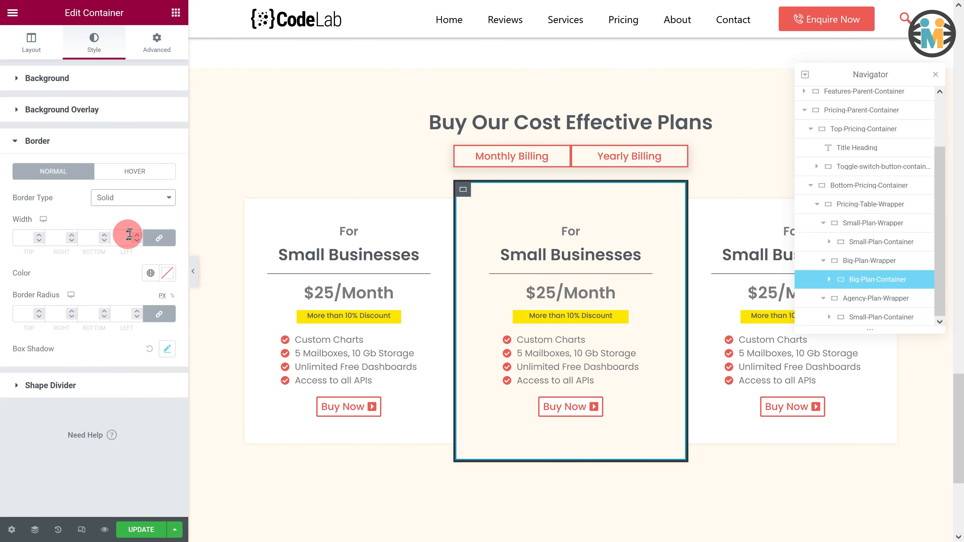
click(157, 238)
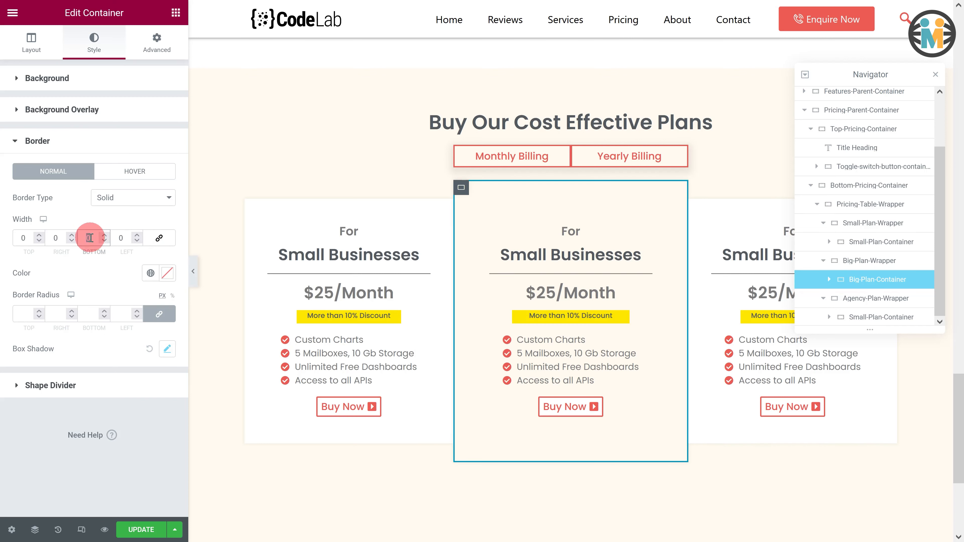
text(5)
click(151, 273)
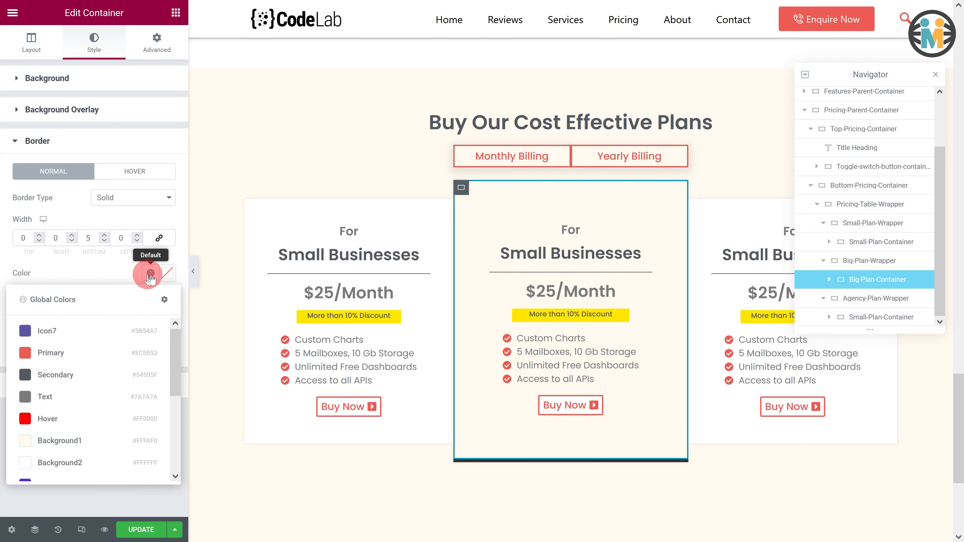
click(80, 352)
- Add a box shadow with color rgba(33, 33, 33, 0.1), vertical offset 4 and blur 10 to the Big-Plan-Container
click(167, 348)
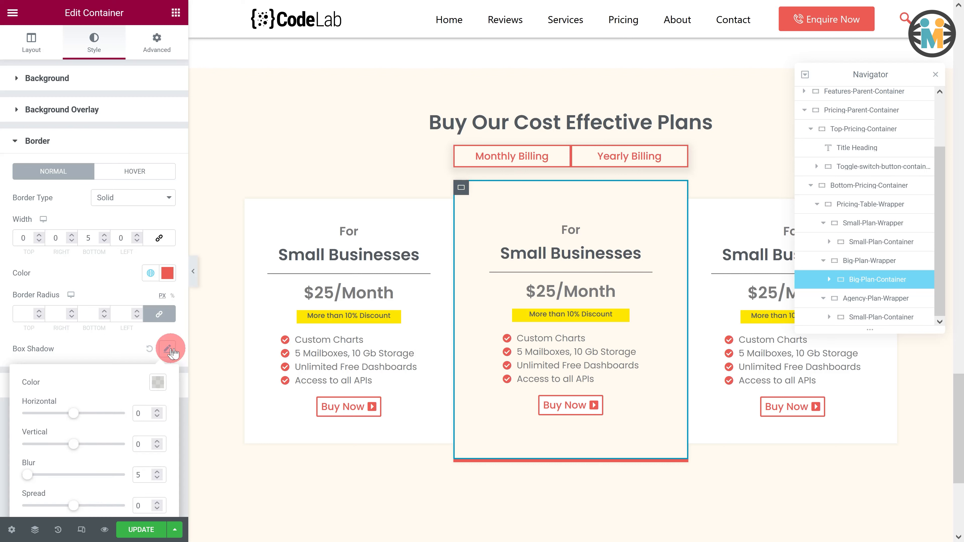
click(159, 381)
click(155, 350)
text(rgb)
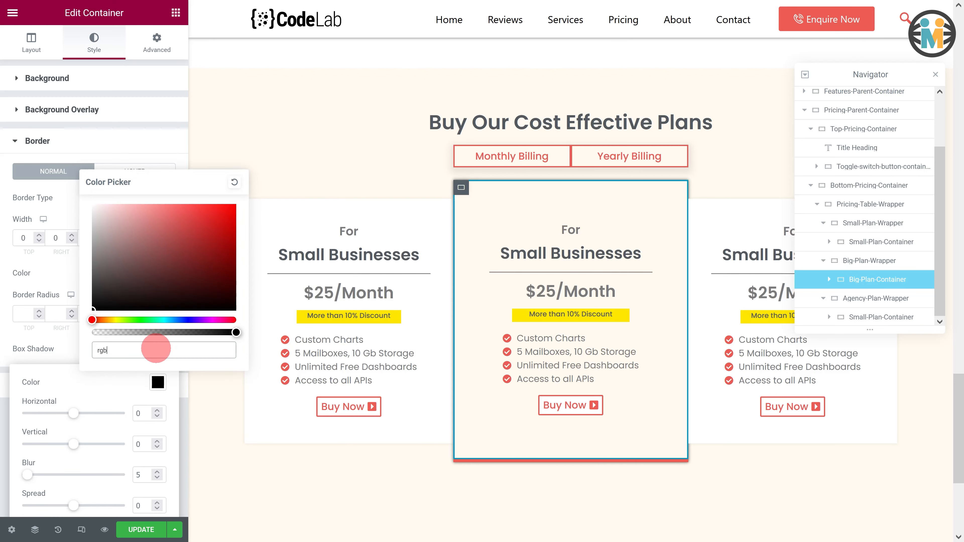
text(a(33, 33, 33, 0.1)
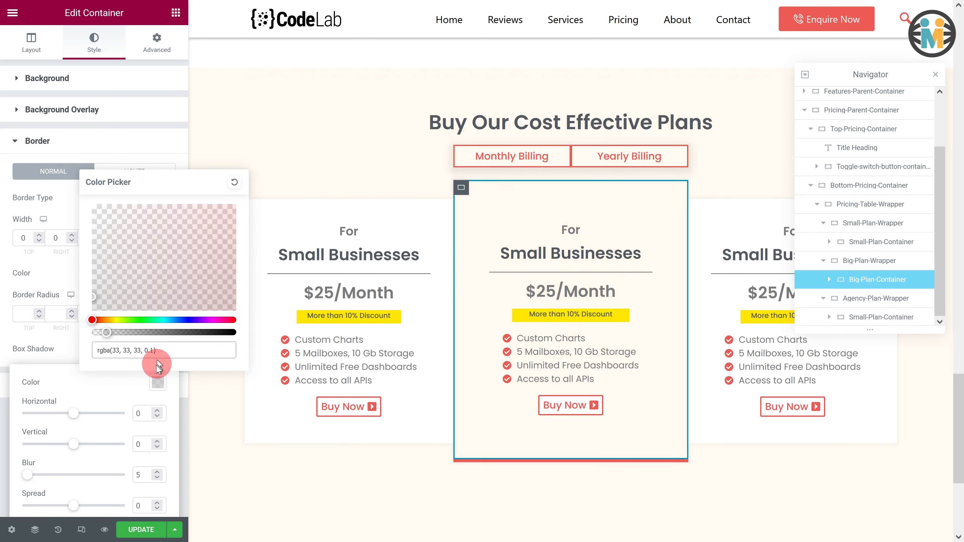
click(139, 444)
text(4)
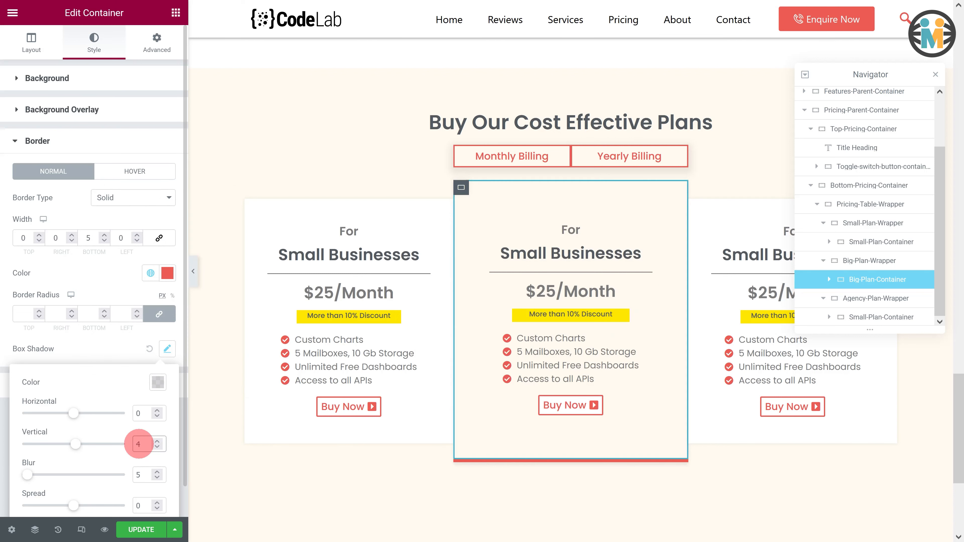
double_click(135, 475)
text(10)
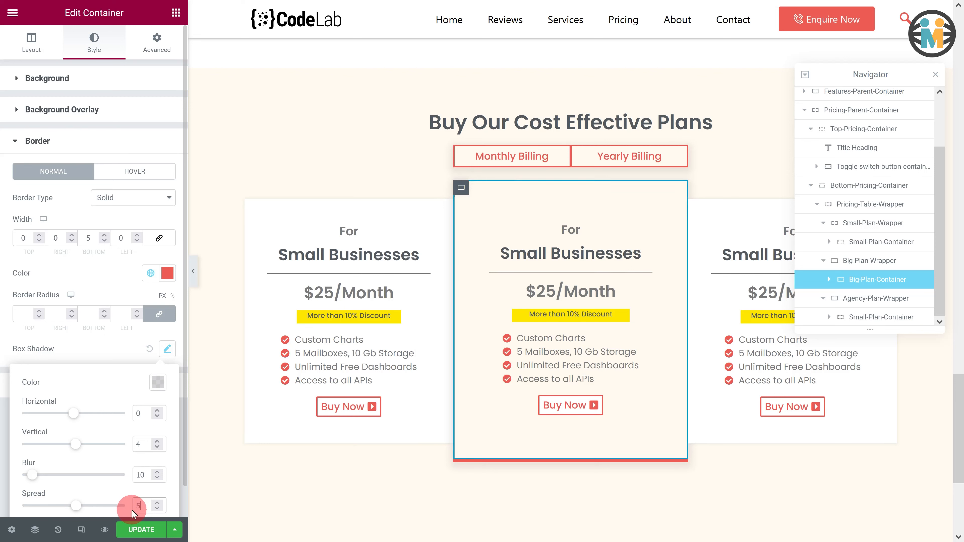
click(107, 327)
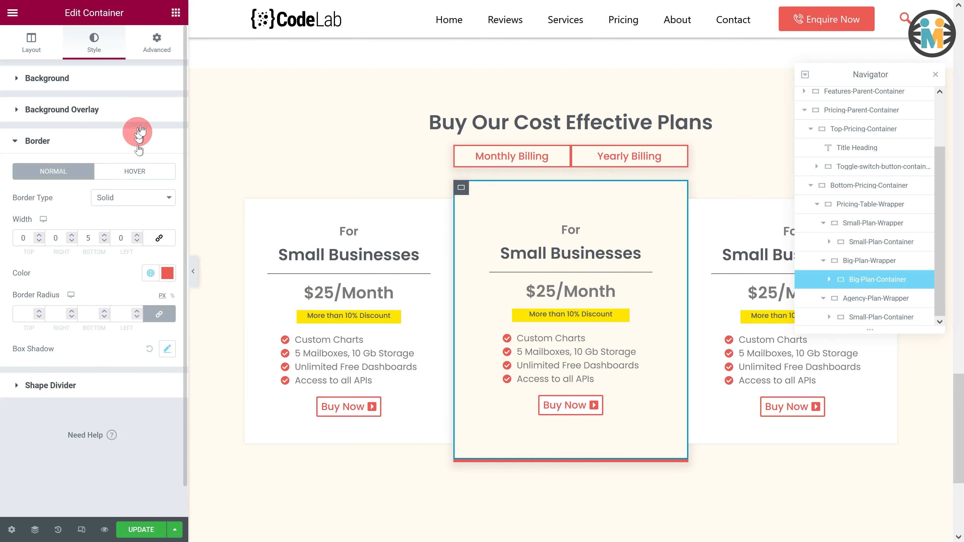
- Set the Big-Plan-Container's z-index to 1
click(152, 42)
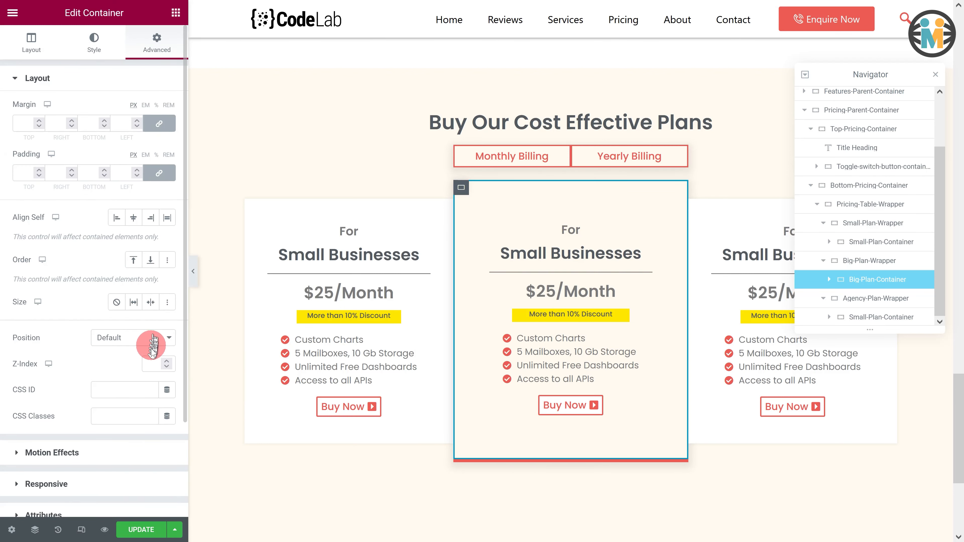
click(153, 363)
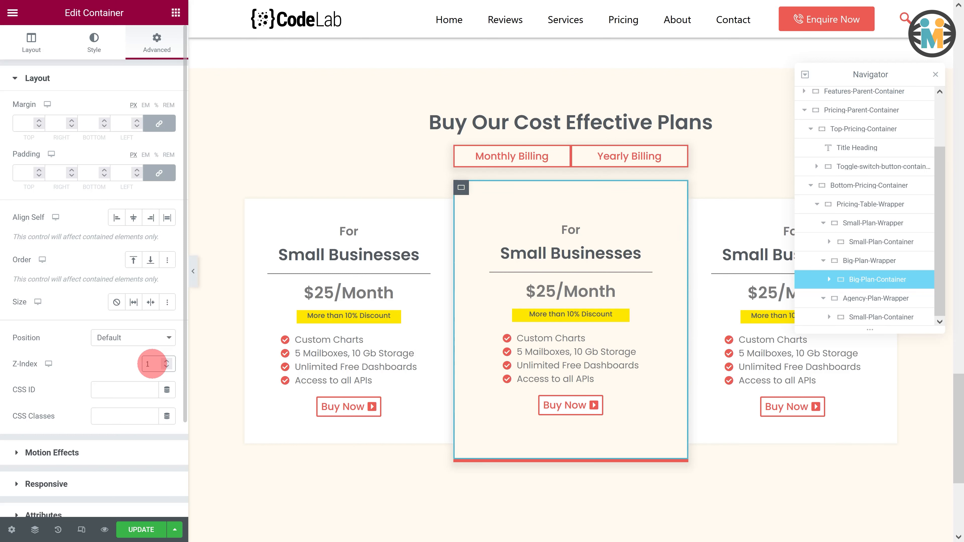
text(1)
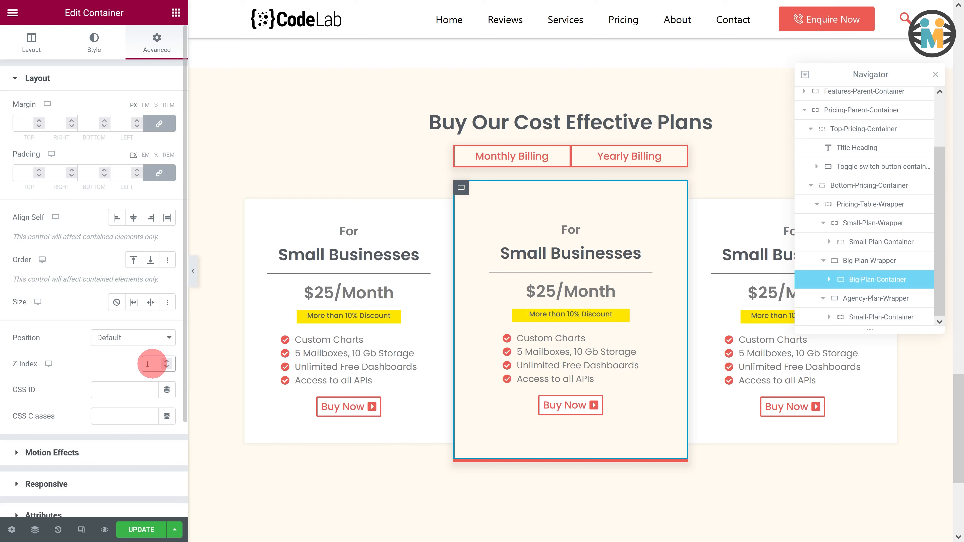
- Change the middle card's title heading to Big Businesses
click(517, 252)
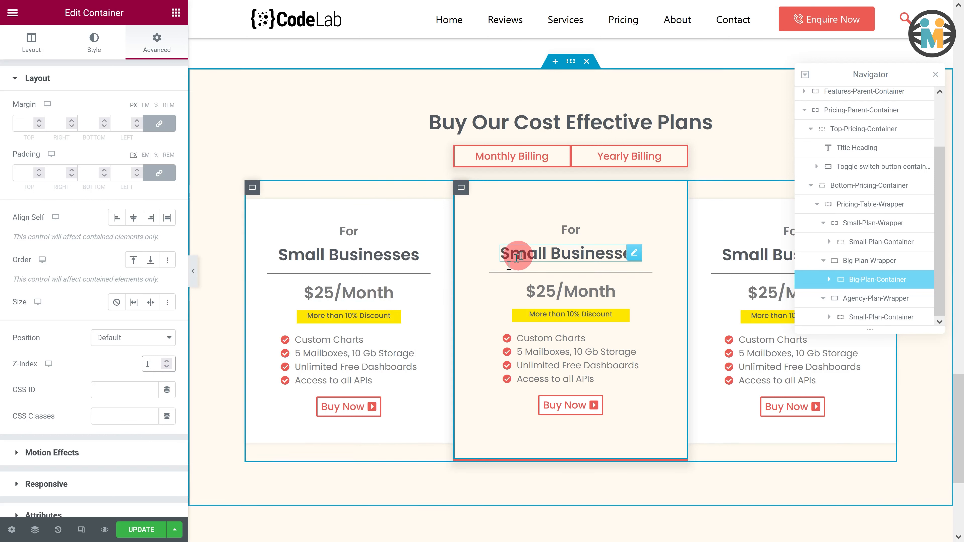
drag(77, 122, 15, 113)
text(Big Businesses)
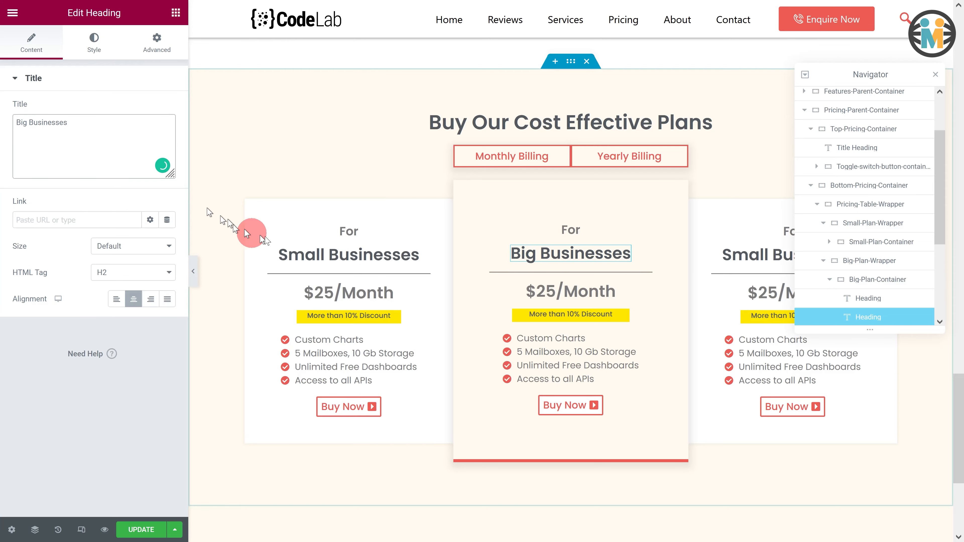
- Replace the middle card's price with <span id="big-plan" class="pricing-value">$39/</span><span id="big-plan2">Month</span>
click(583, 292)
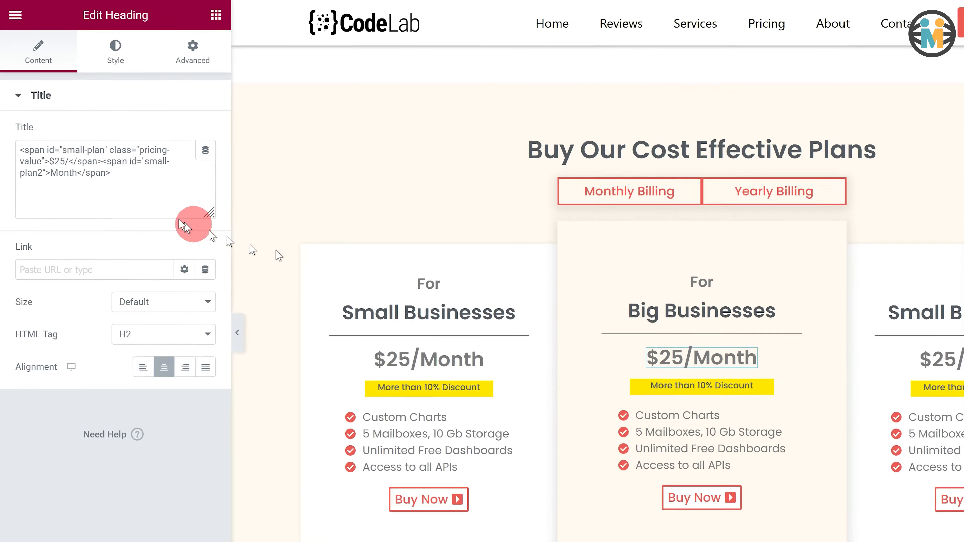
drag(93, 144, 2, 119)
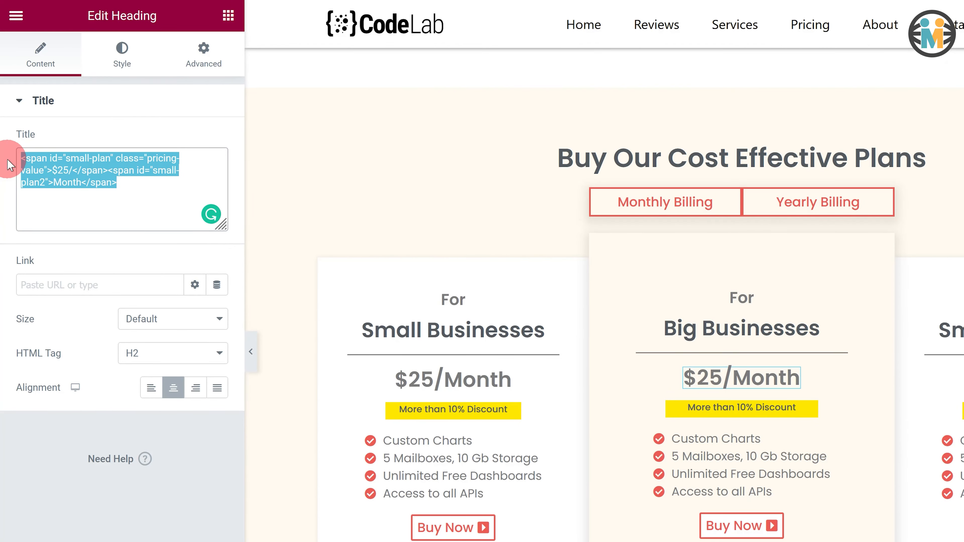
text(<span id="big-plan" class=)
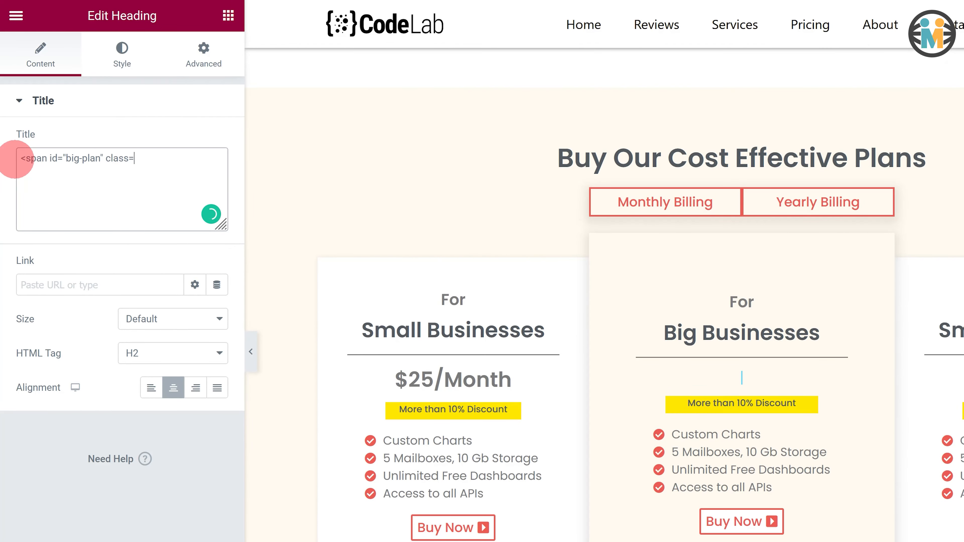
text("pricing-value">$39/</spa)
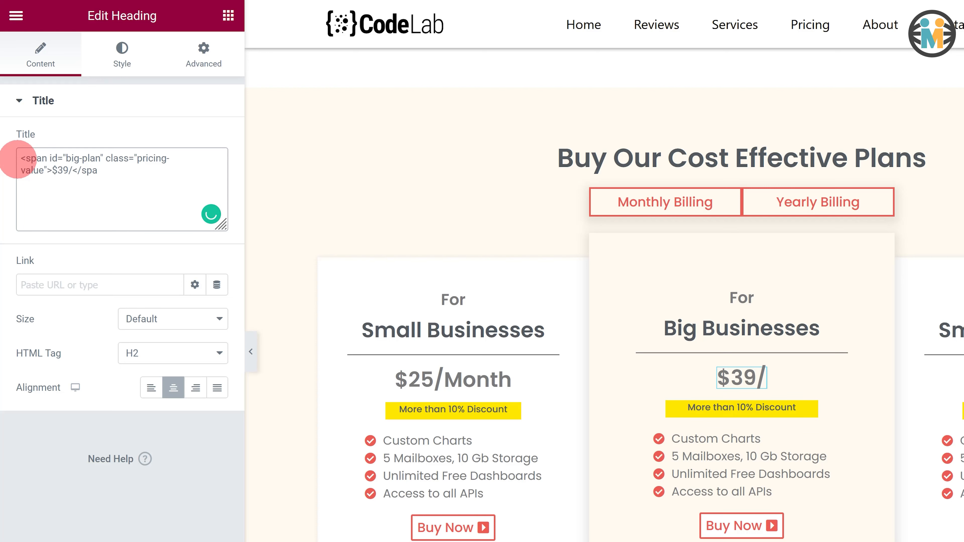
text(n><span id="big-plan2">Mon)
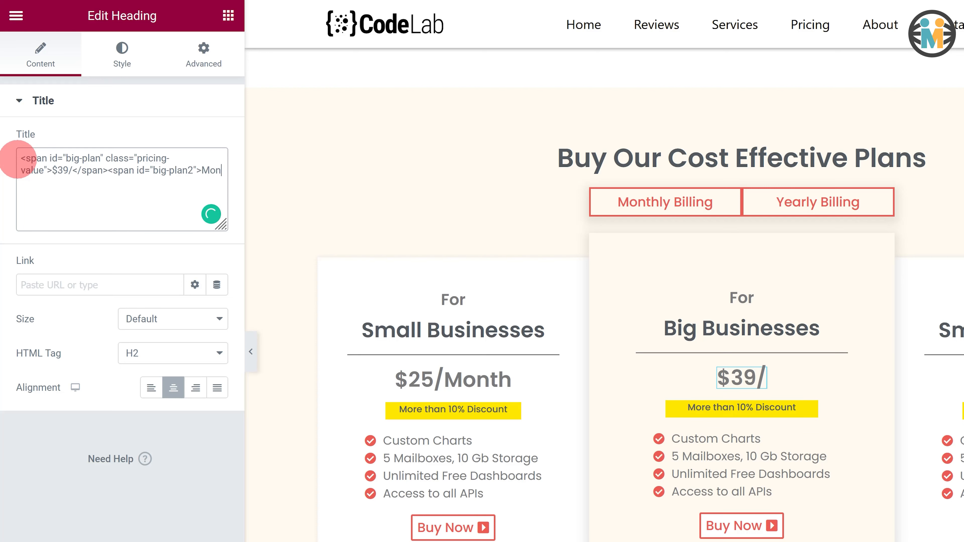
text(th</span>)
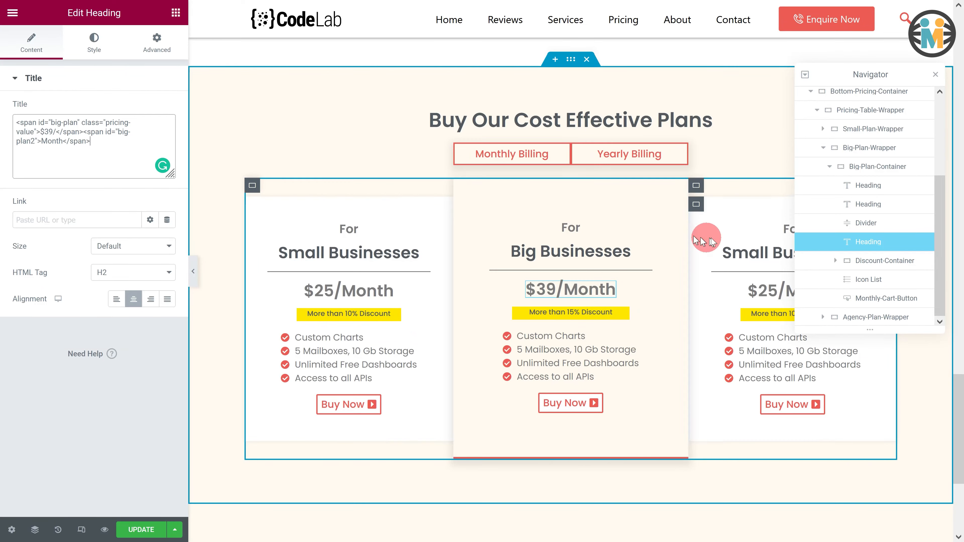
- Change the third card's title heading to Agencies
click(746, 249)
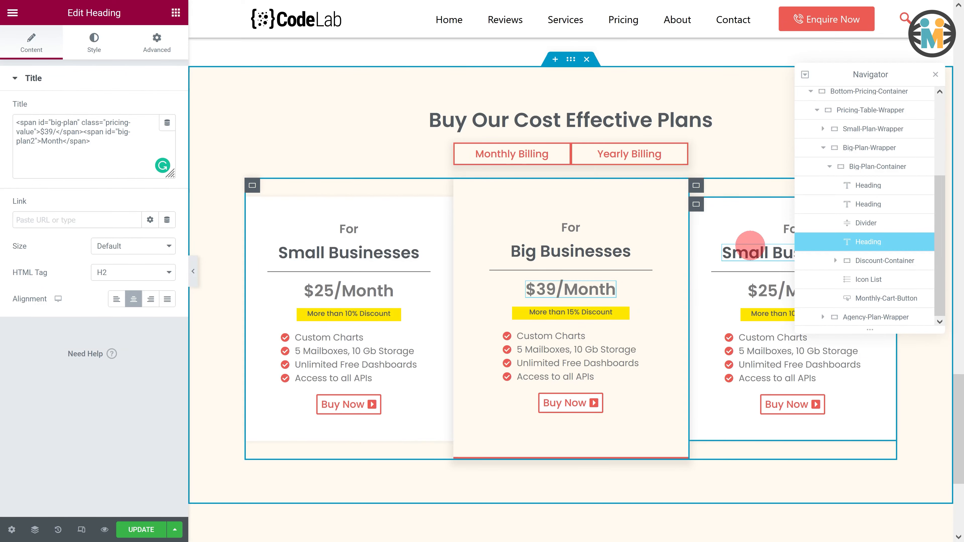
drag(78, 122, 11, 125)
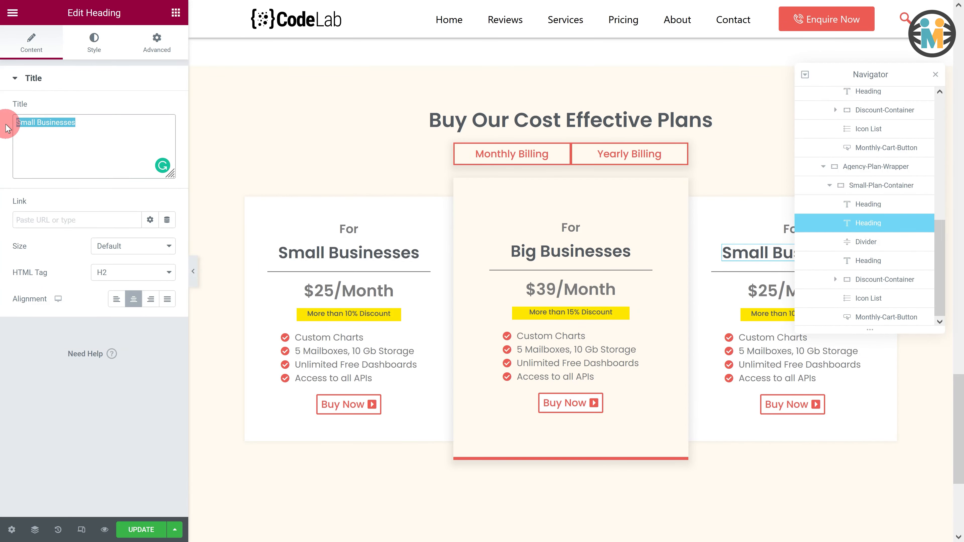
text(Agencies)
- Replace the third card's price with <span id="agency-plan" class="pricing-value">$152/</span><span id="agency-plan2">Month</span>
click(760, 291)
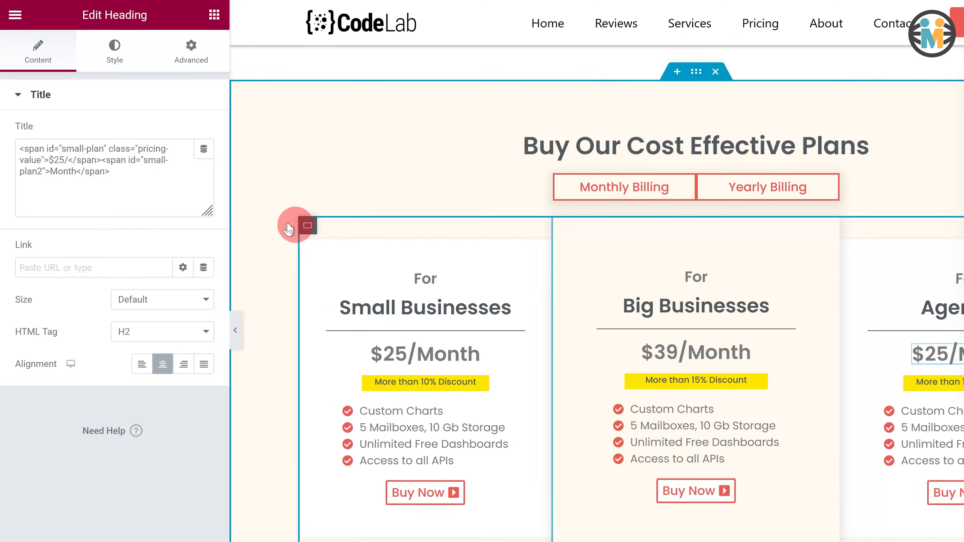
drag(114, 173, 15, 148)
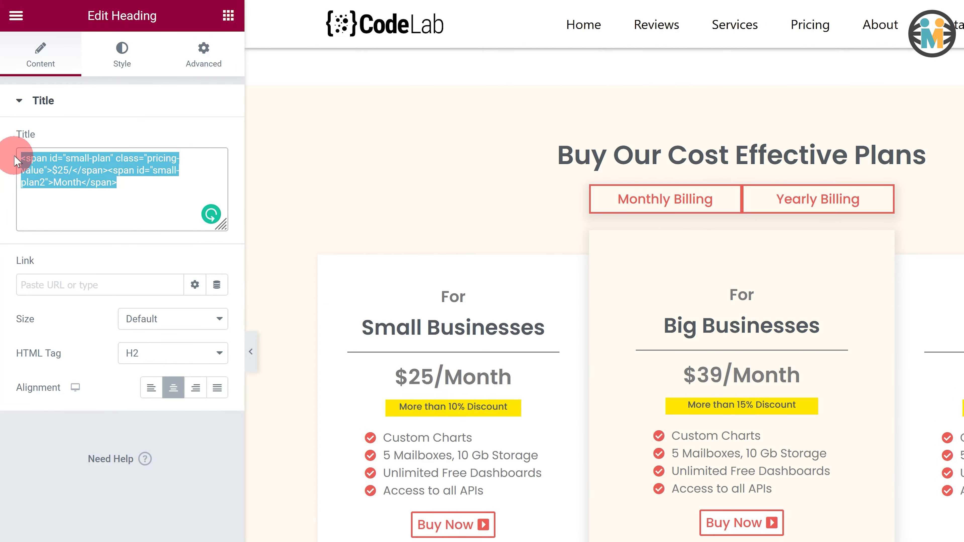
text(<span id="agency-plan" class="p)
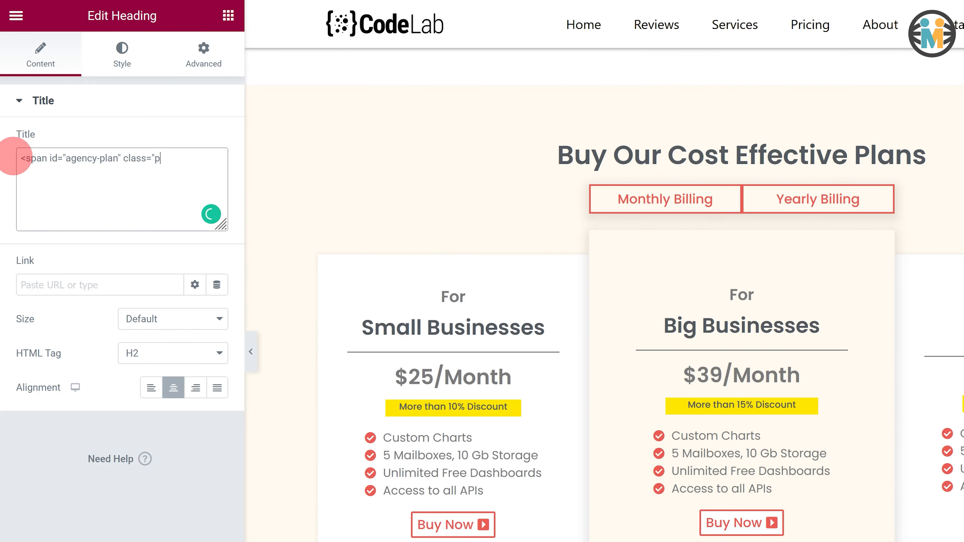
text(ricing-value">$152/</span><span id="agency-plan2">Month</span>)
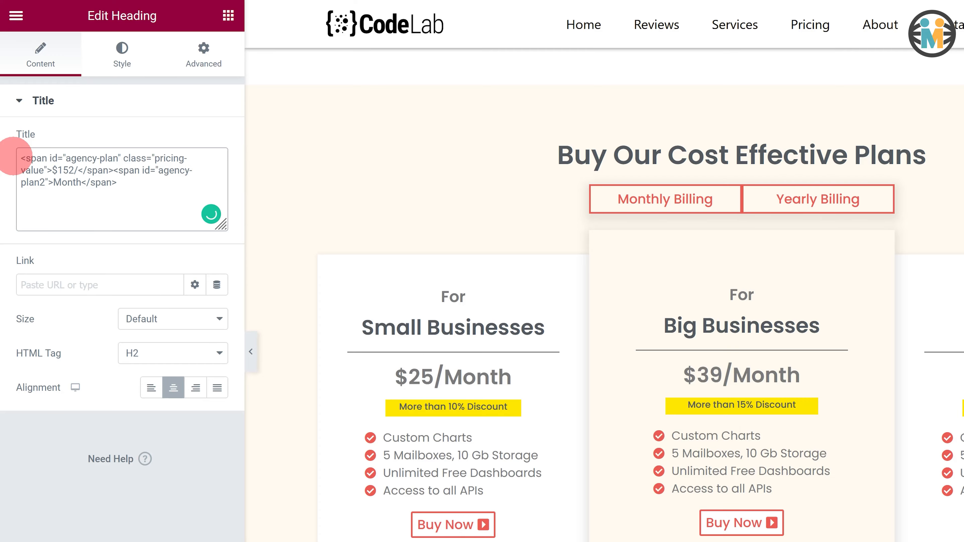
- Change the third card's discount label to More than 20% Discount
click(836, 279)
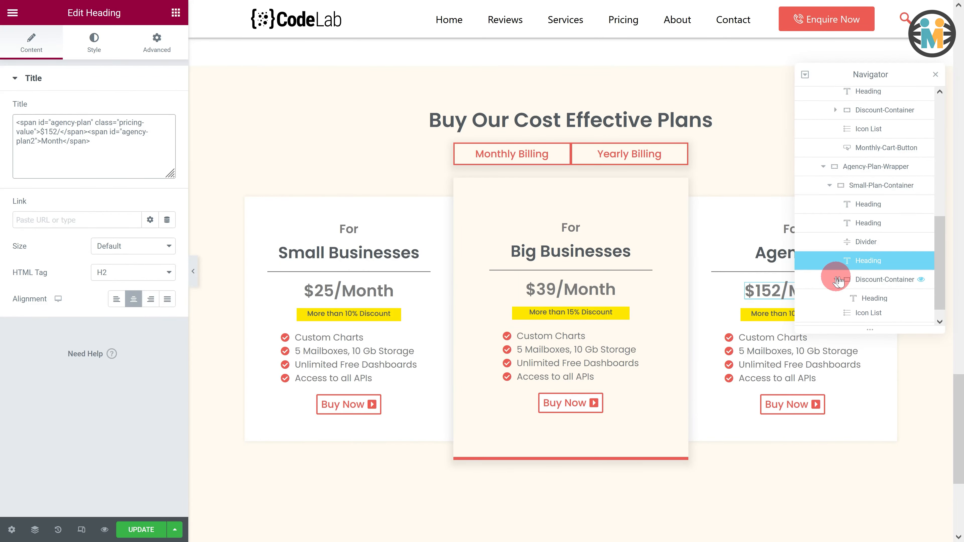
click(870, 298)
drag(98, 122, 10, 118)
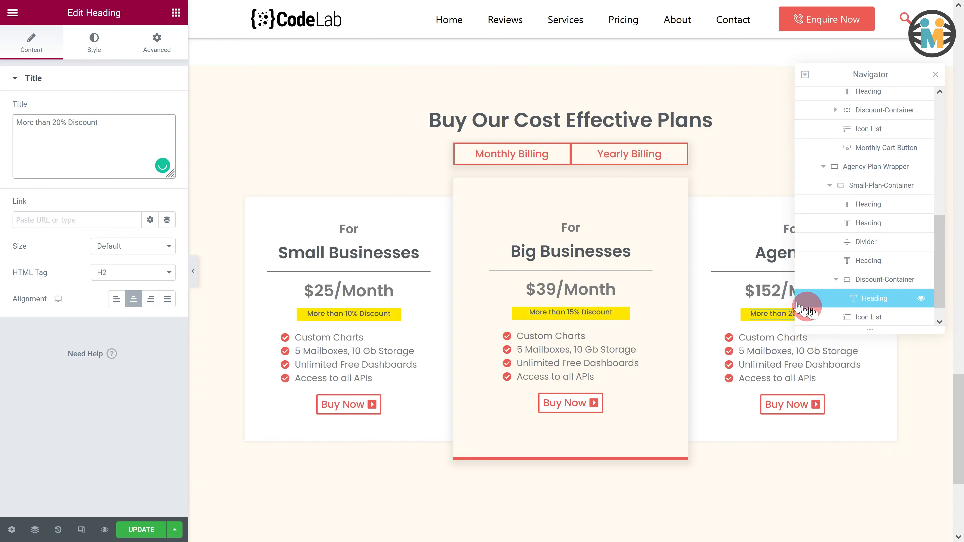
- Change the third card's first feature item text to <strong>All Standard Features</strong>
click(839, 317)
click(103, 152)
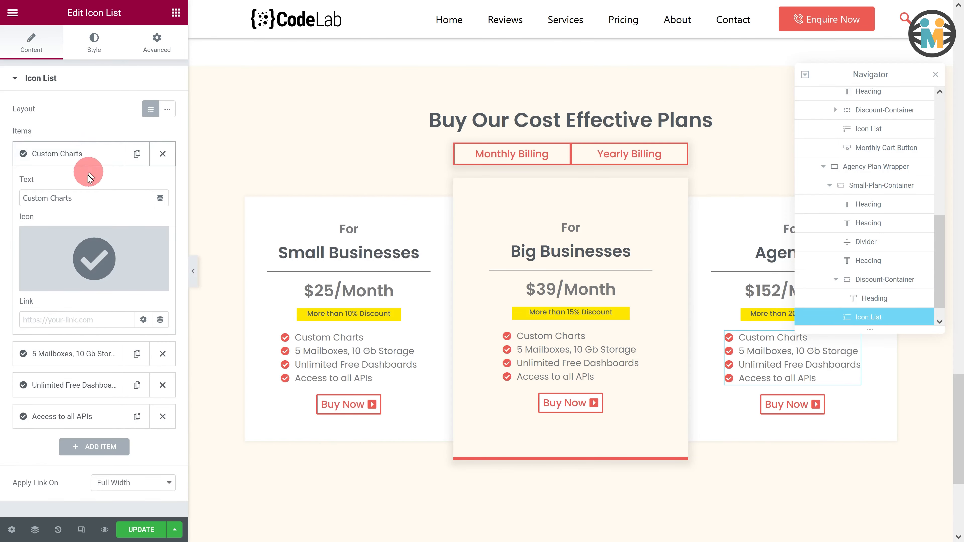
drag(82, 198, 14, 201)
text(<strong>All St)
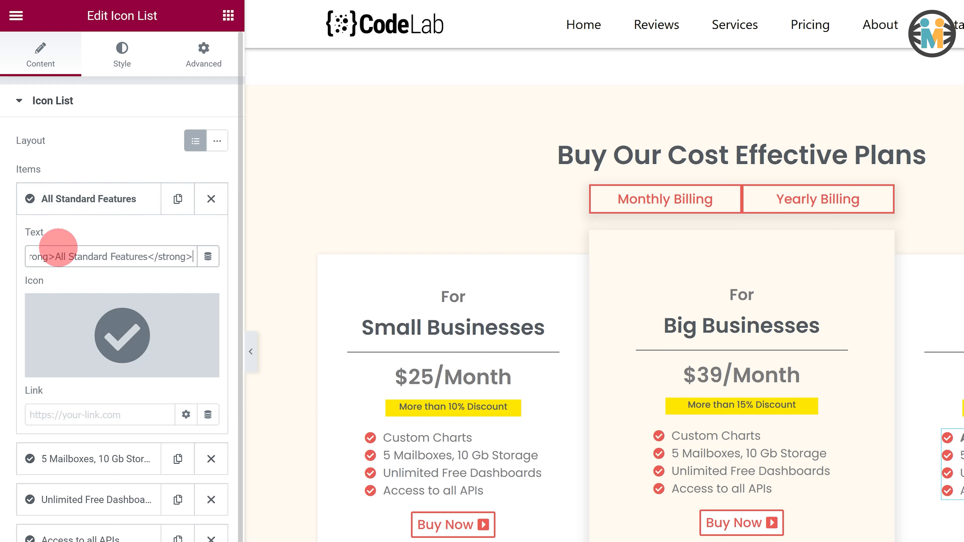
- Change the third card's second feature item text to 80 Mailboxes, 100 Gb Storage
drag(55, 255, 47, 256)
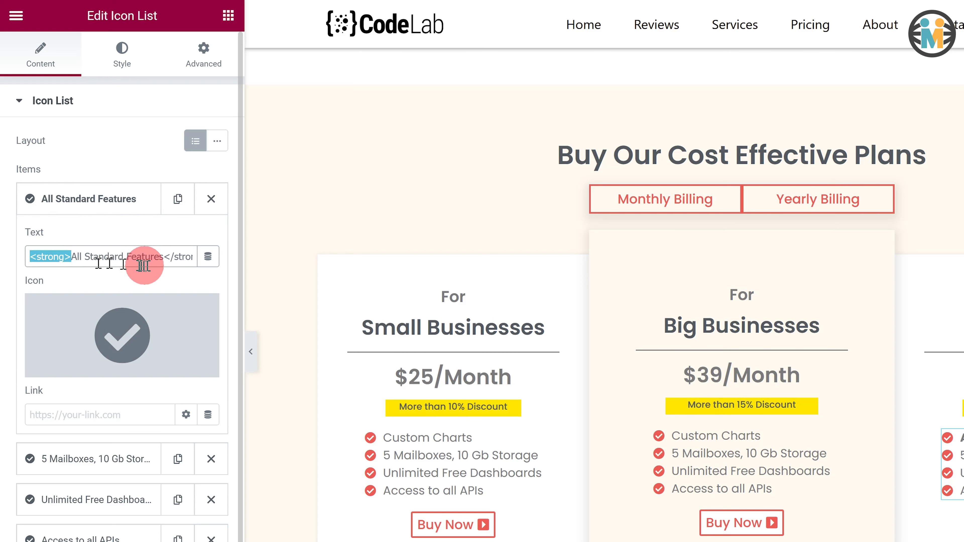
drag(165, 255, 206, 254)
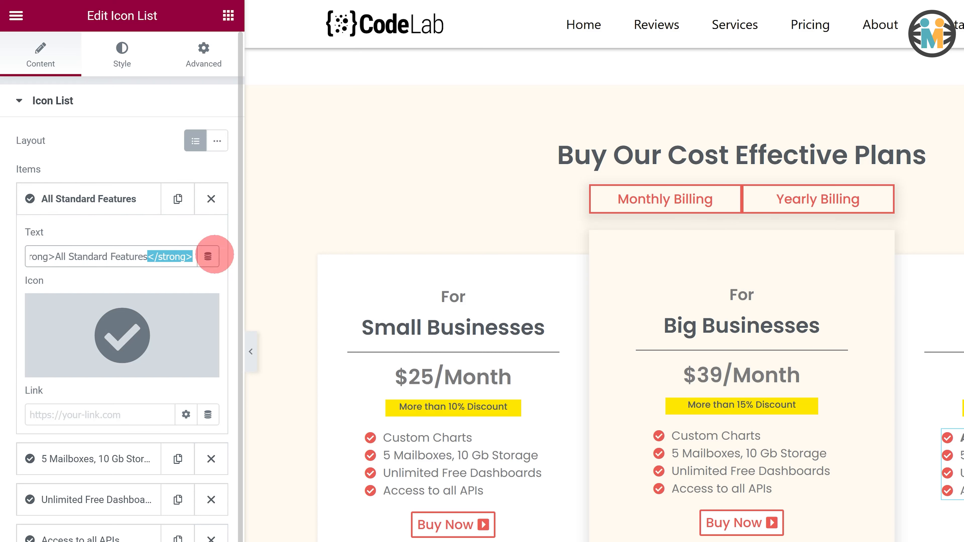
click(63, 459)
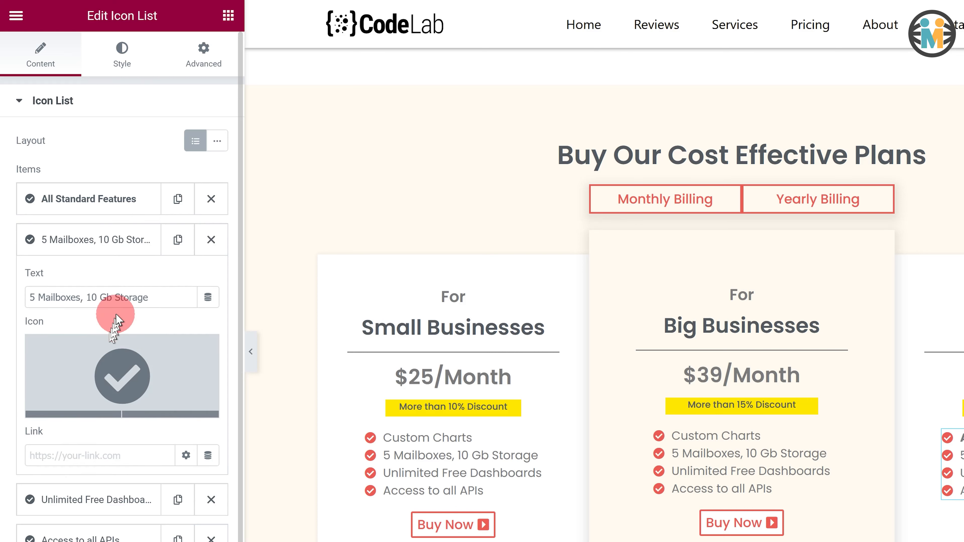
drag(154, 297, 10, 293)
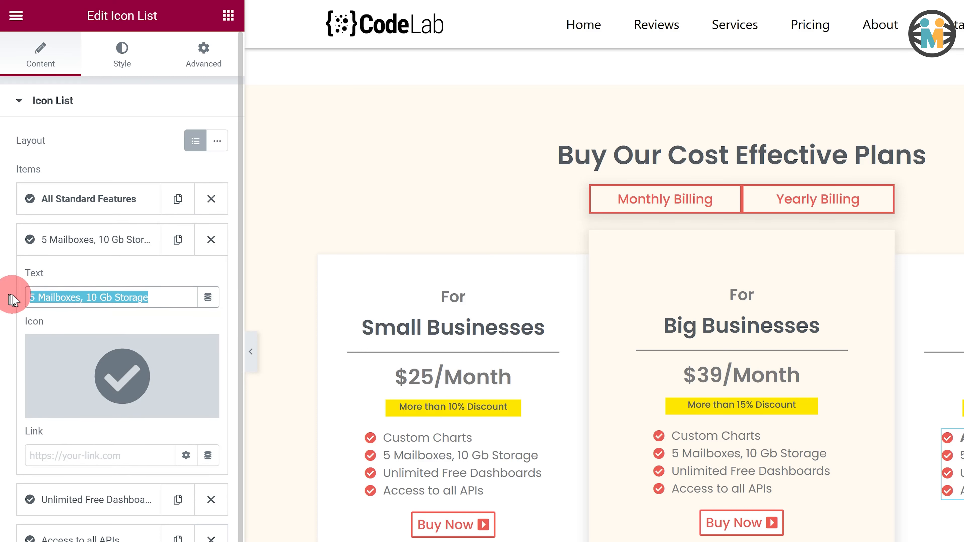
text(80 Ma)
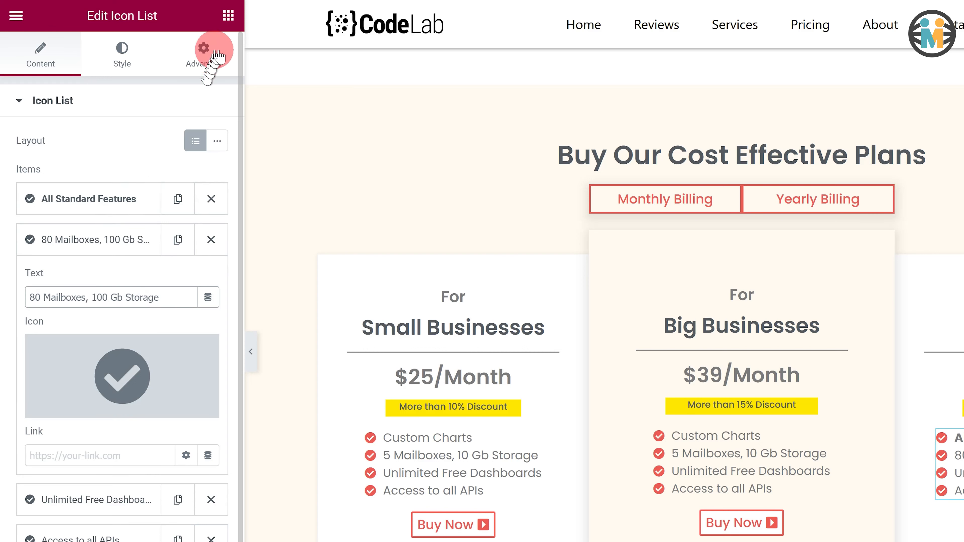
- Add a container at the top of the middle card, set to Full Width with a width of 55
click(229, 15)
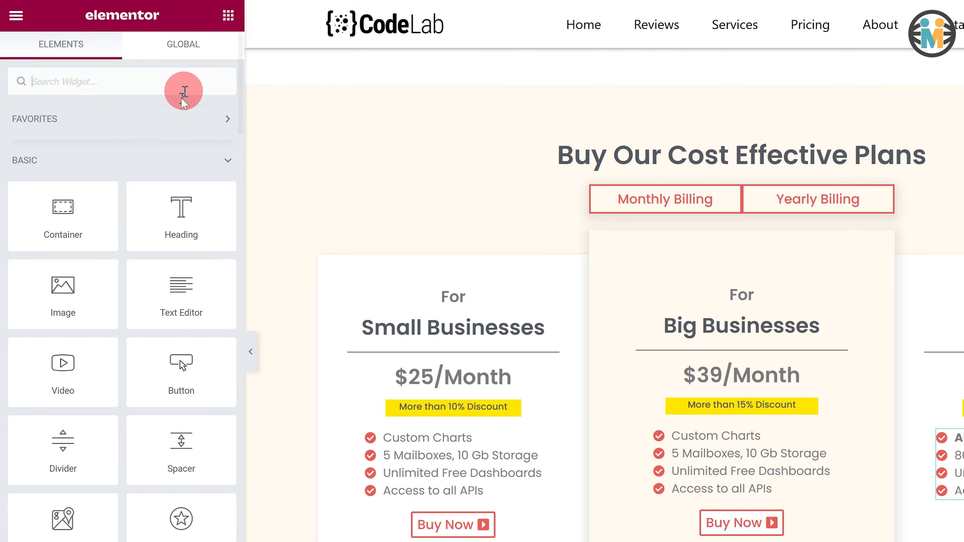
drag(65, 217, 710, 241)
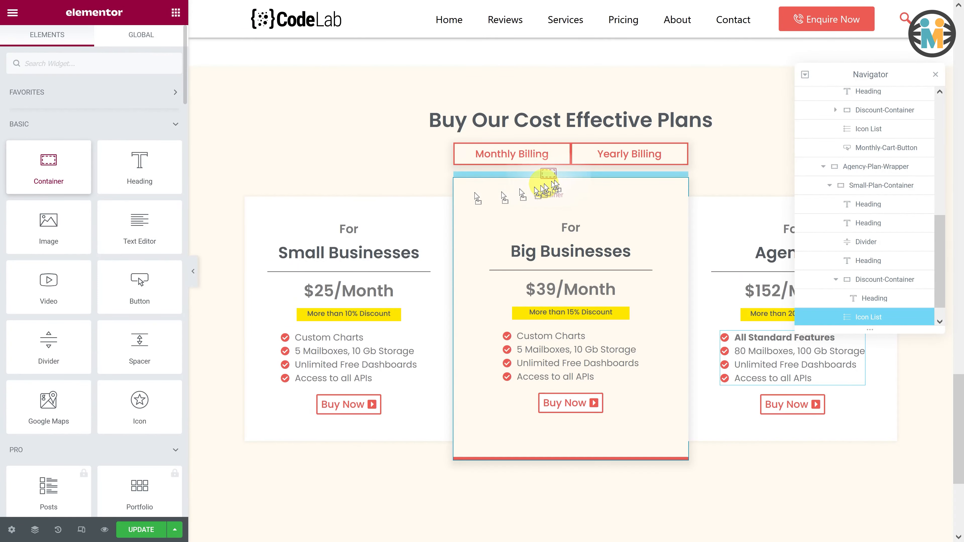
drag(553, 183, 558, 181)
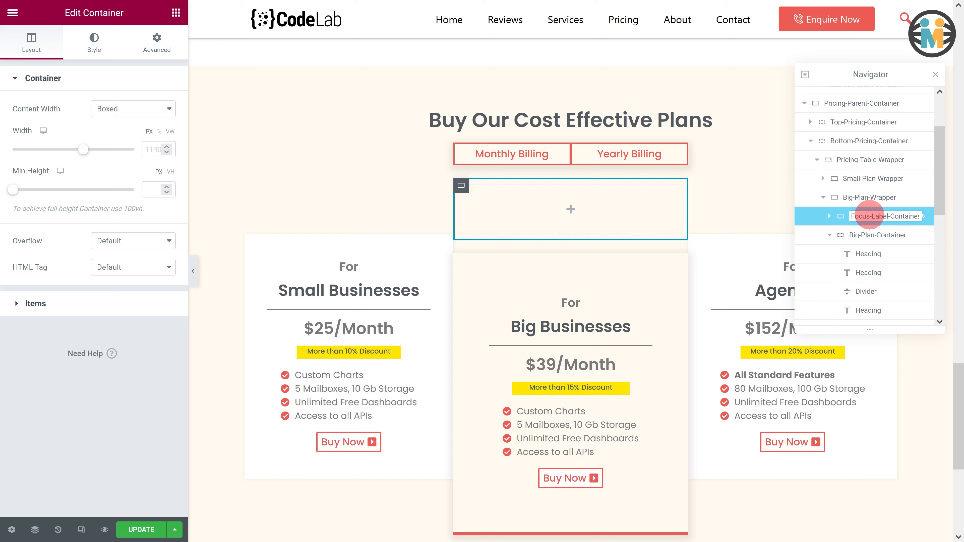
click(125, 110)
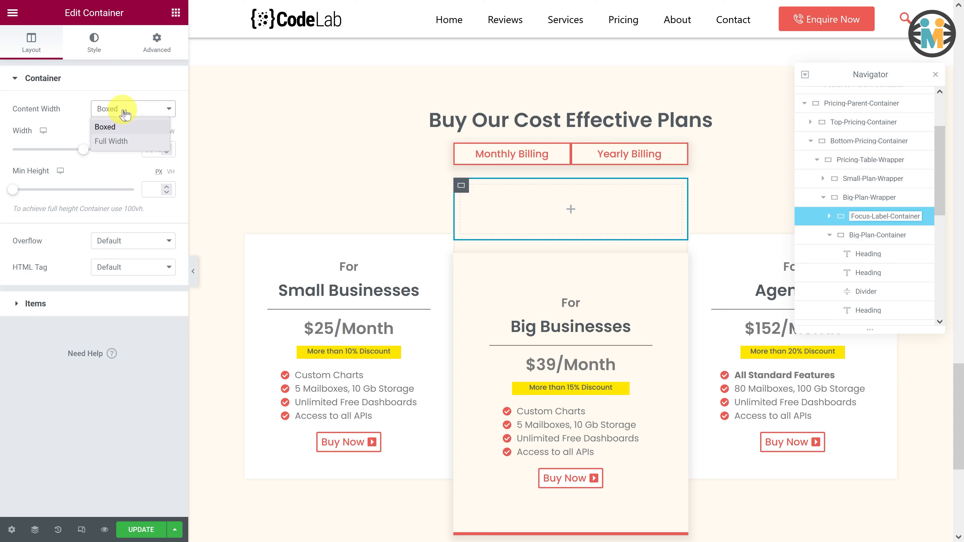
click(110, 142)
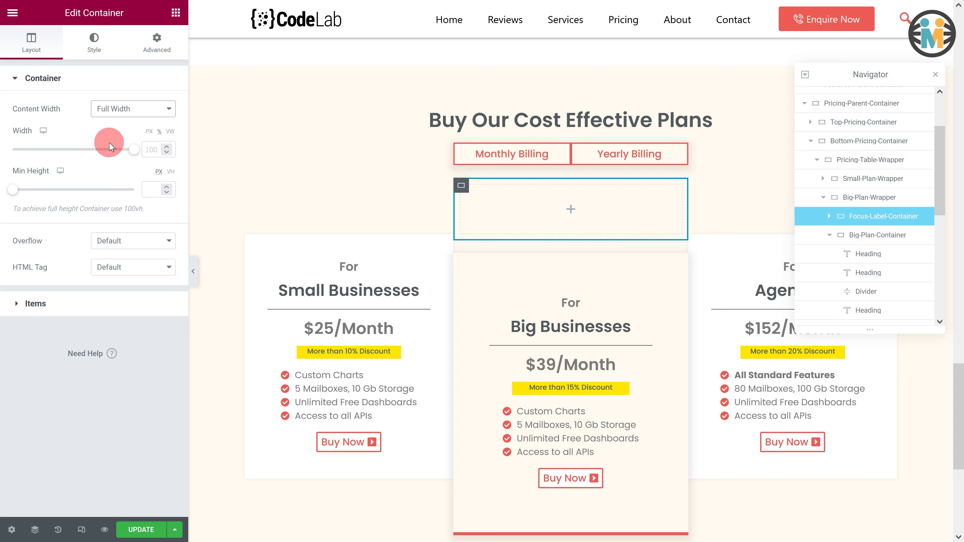
double_click(152, 149)
text(55)
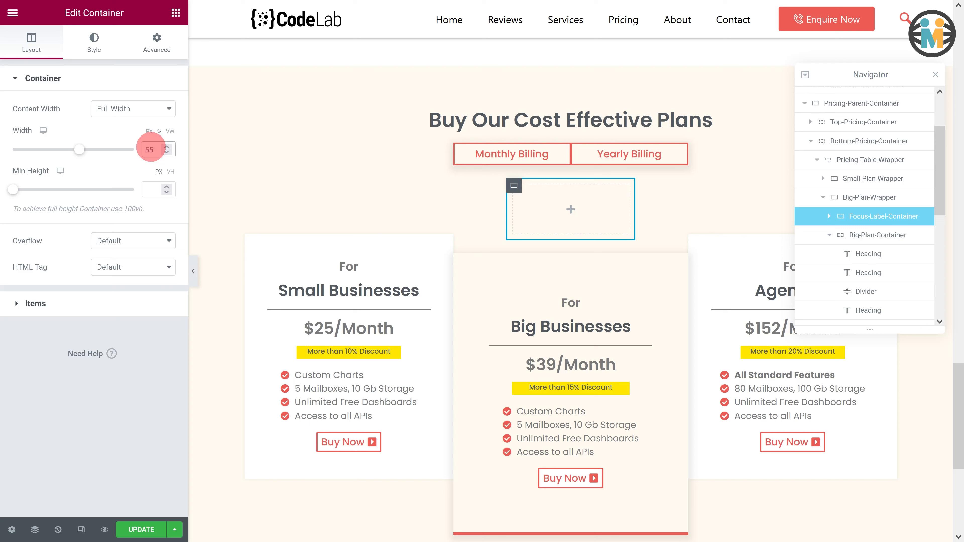
- Give the new container a classic background using the global Discount colour
click(93, 50)
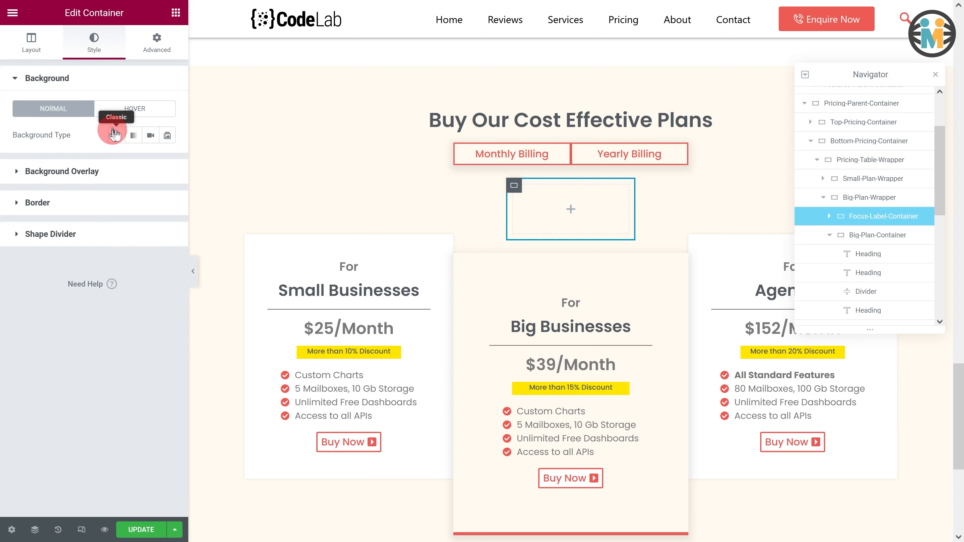
click(118, 139)
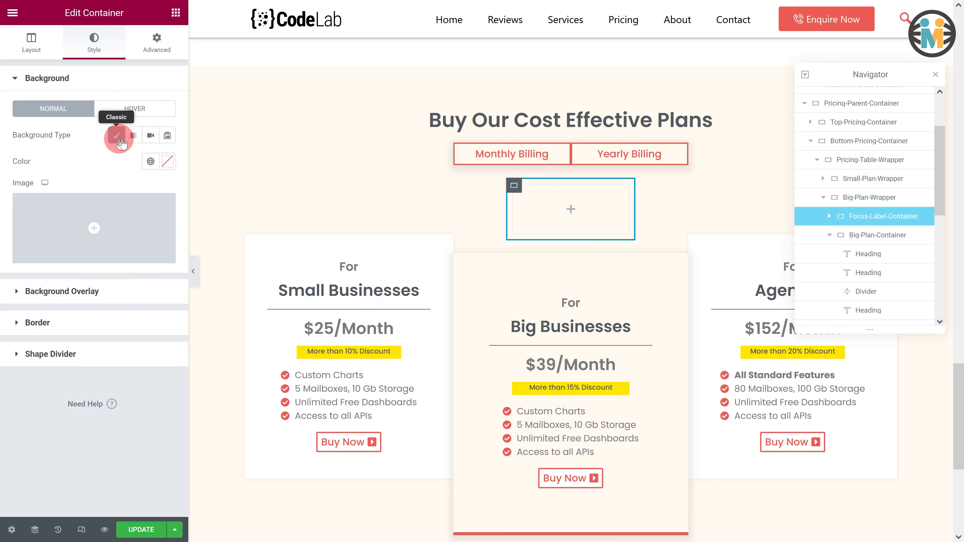
click(149, 160)
scroll(103, 283, down, 3)
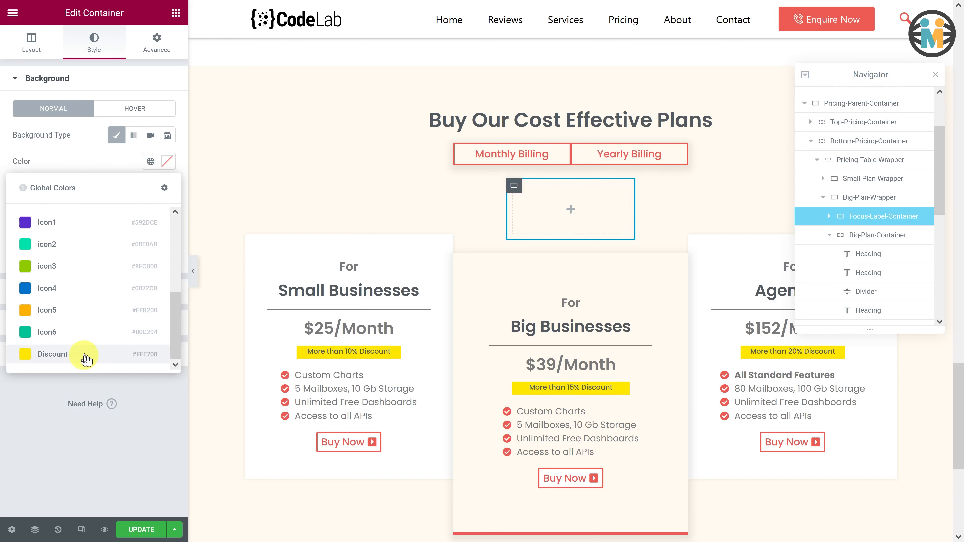
click(86, 357)
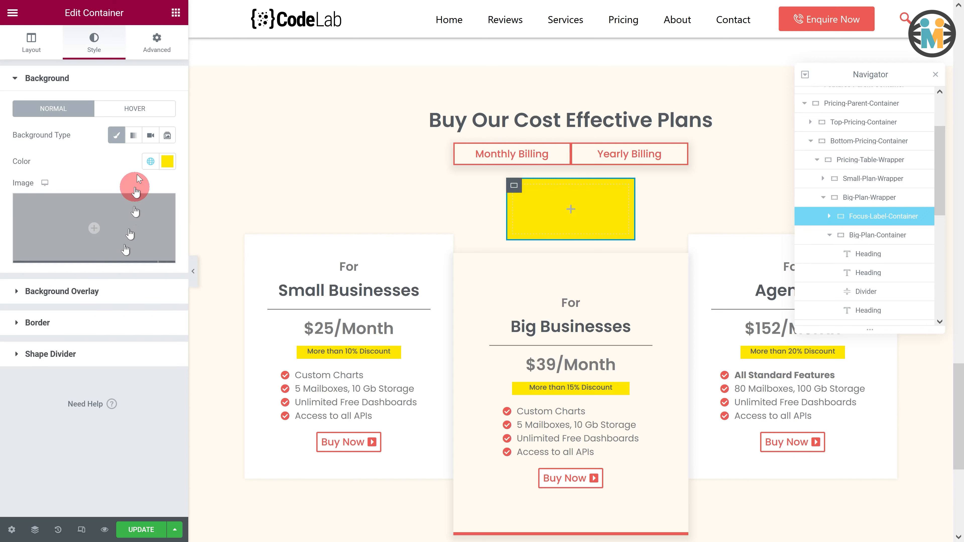
- Set the new container's padding to 5 on all sides
click(155, 37)
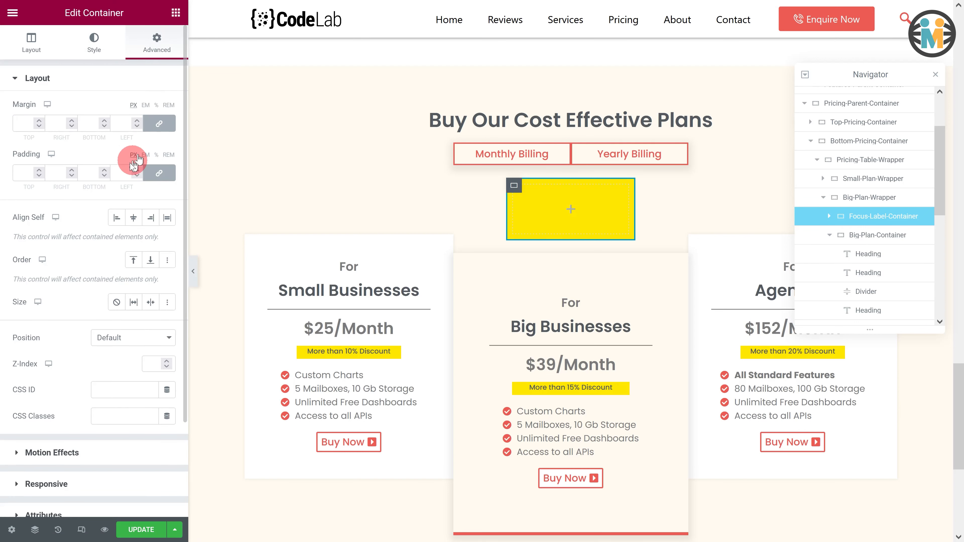
click(118, 180)
text(5)
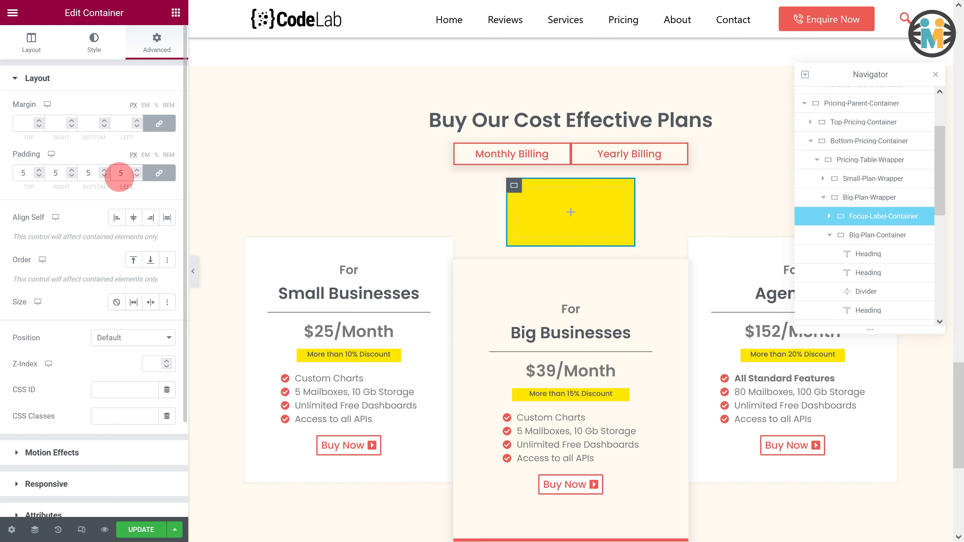
- Add a heading inside the yellow container and set its title to MOST POPULAR
click(176, 13)
drag(143, 177, 500, 216)
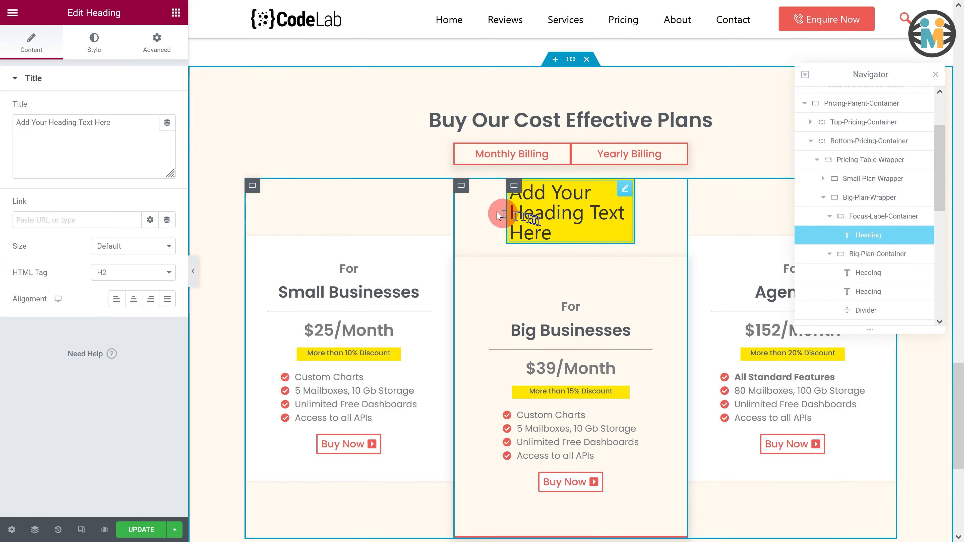
drag(123, 123, 15, 121)
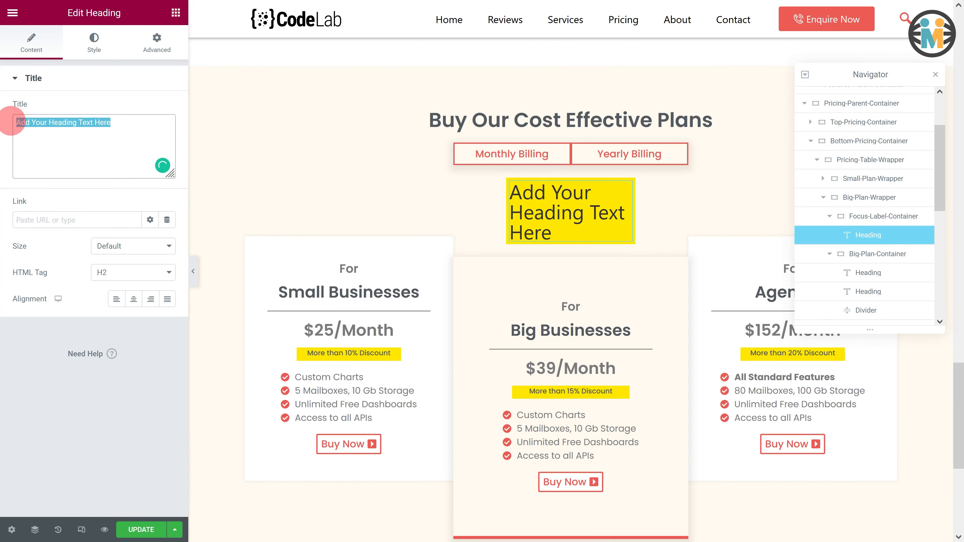
text(MOST POPULA)
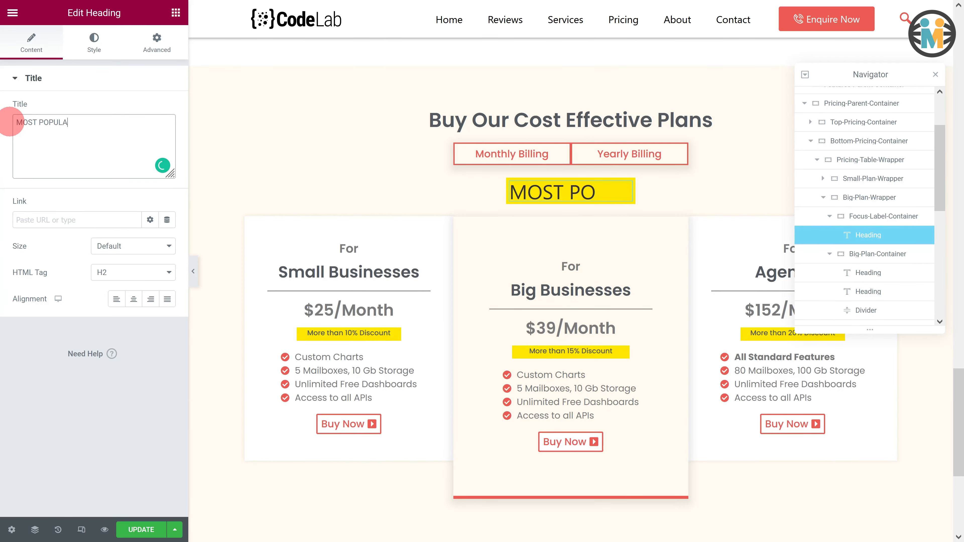
text(R)
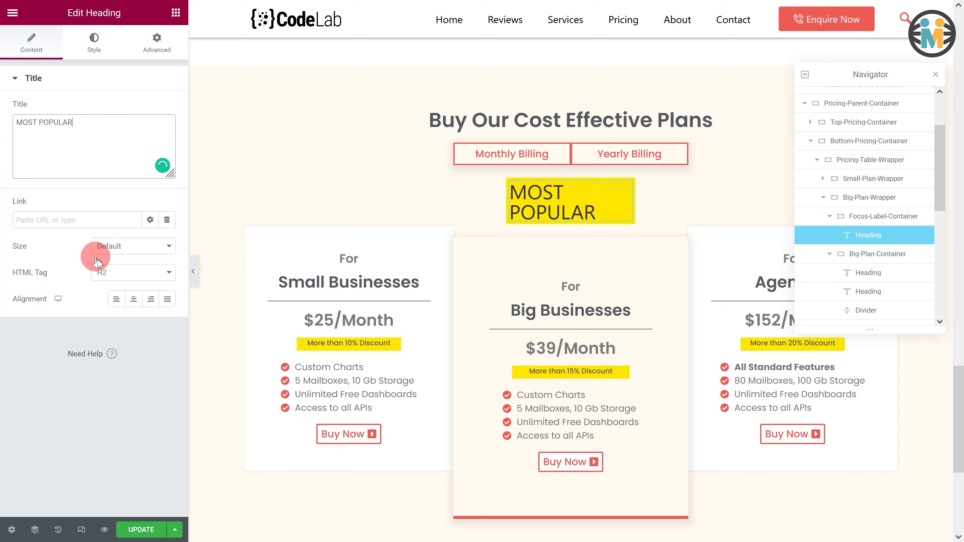
- Center the MOST POPULAR heading and apply a global colour to its text
click(132, 299)
click(92, 41)
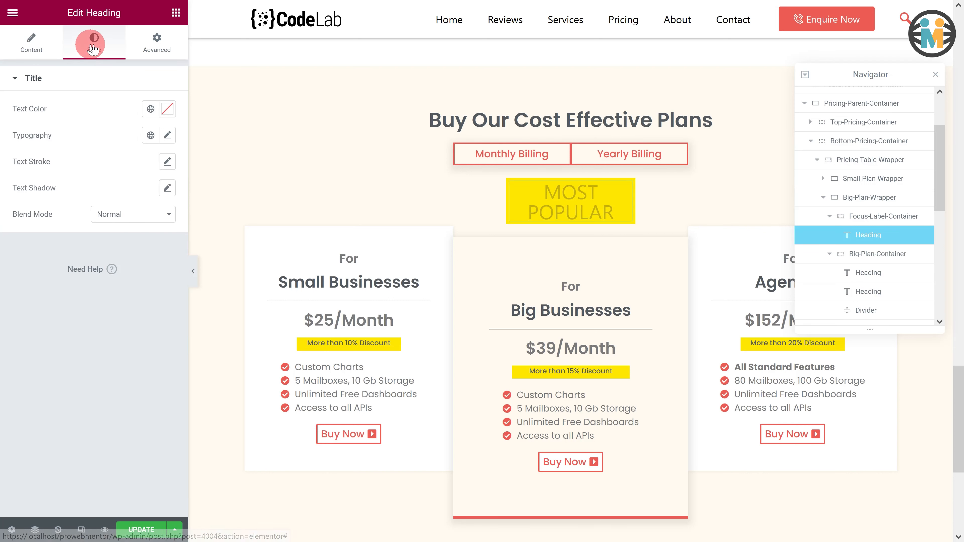
click(151, 108)
click(36, 175)
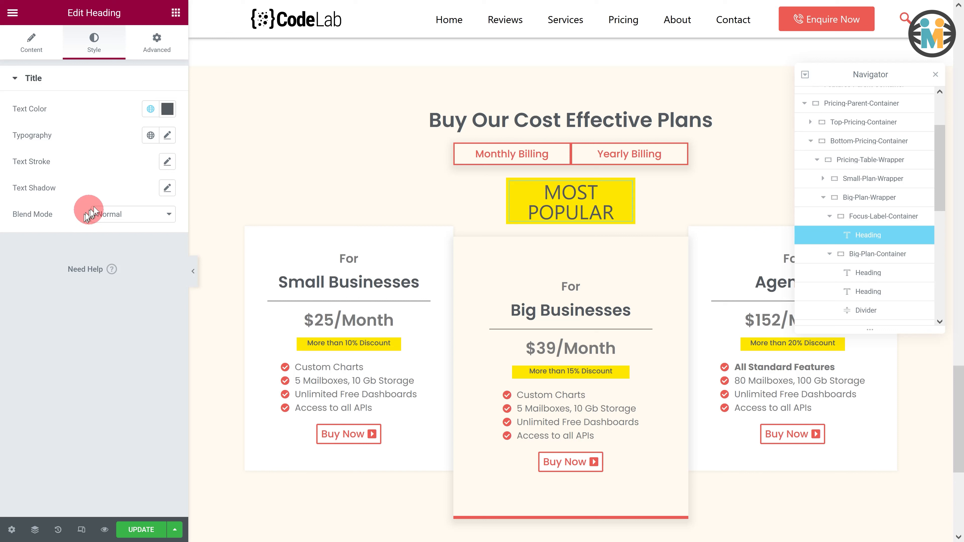
- Set the MOST POPULAR heading's typography to the Poppins family with size 1
click(167, 135)
click(121, 194)
text(poppins)
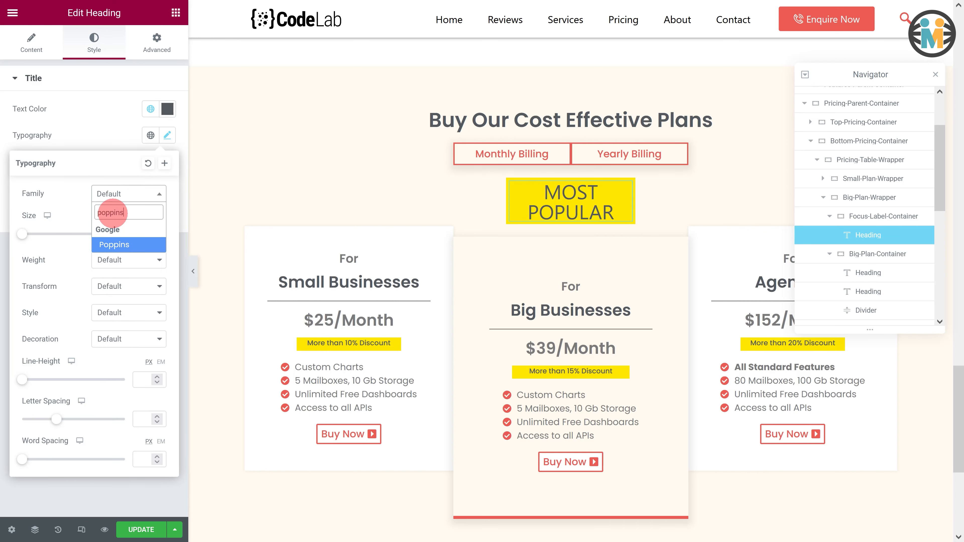
click(121, 244)
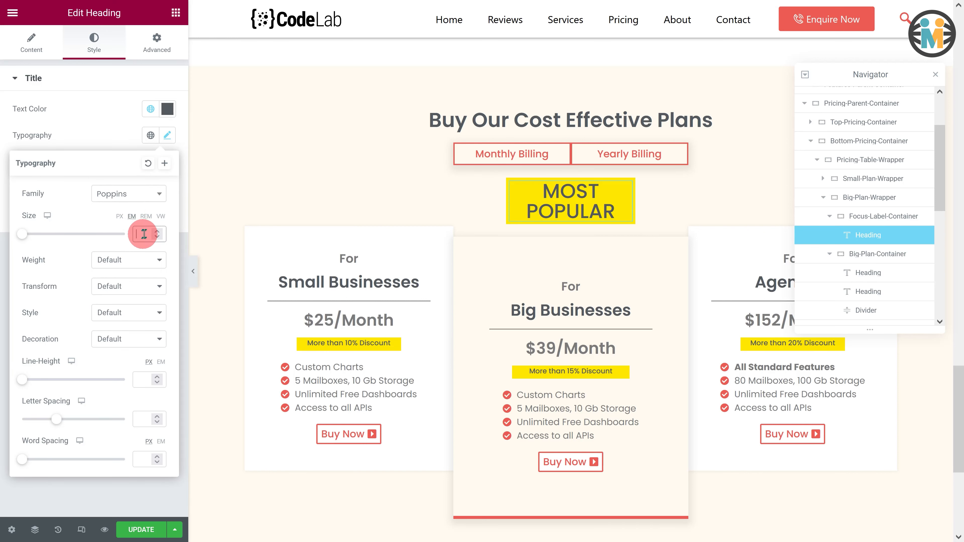
text(1)
click(107, 125)
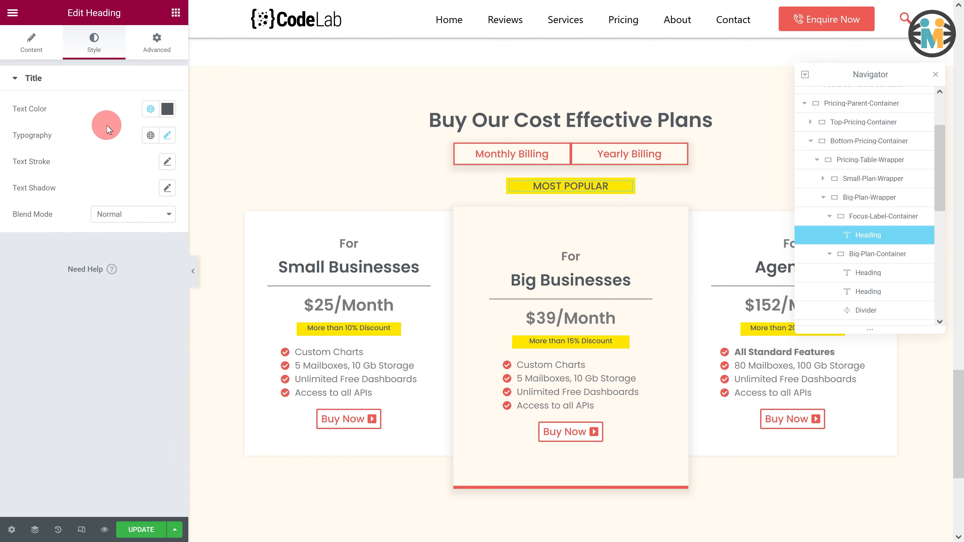
- Set the Big-Plan-Wrapper container's elements gap to 0
click(898, 202)
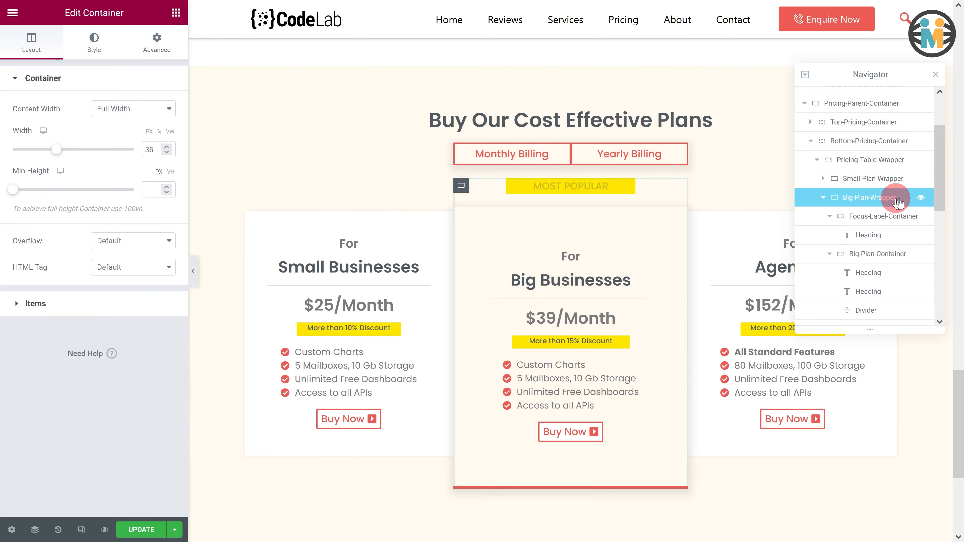
click(37, 302)
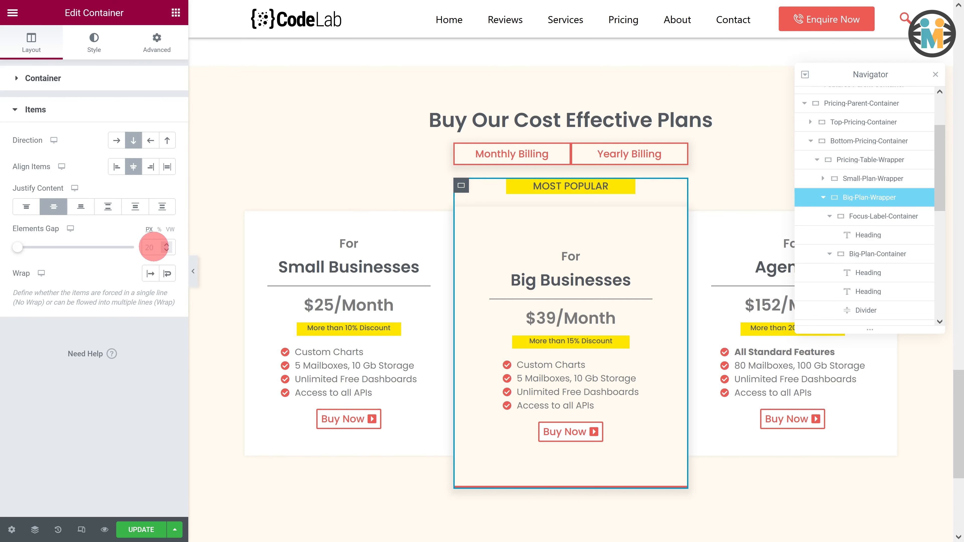
click(156, 246)
text(0)
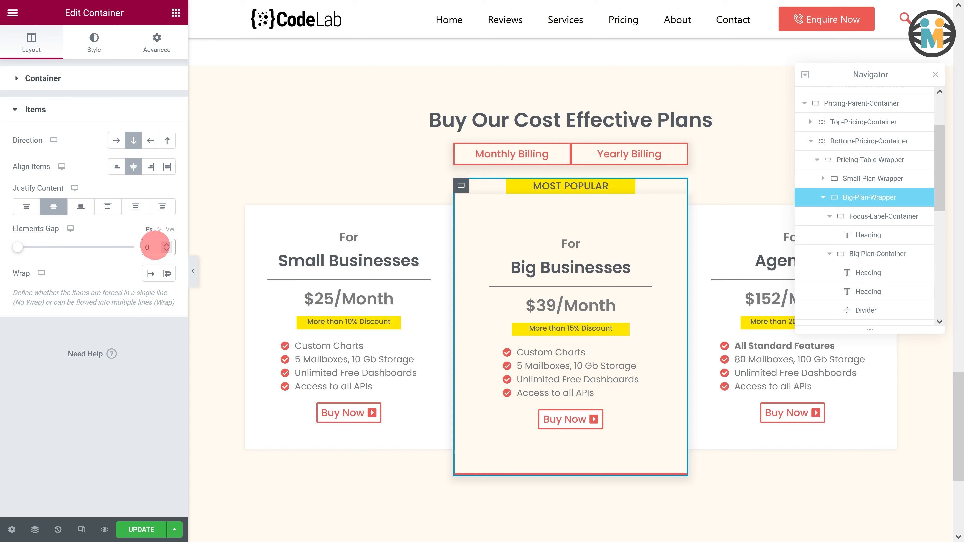
- Unlink the Big-Plan-Wrapper padding and set its bottom padding to 22
click(156, 47)
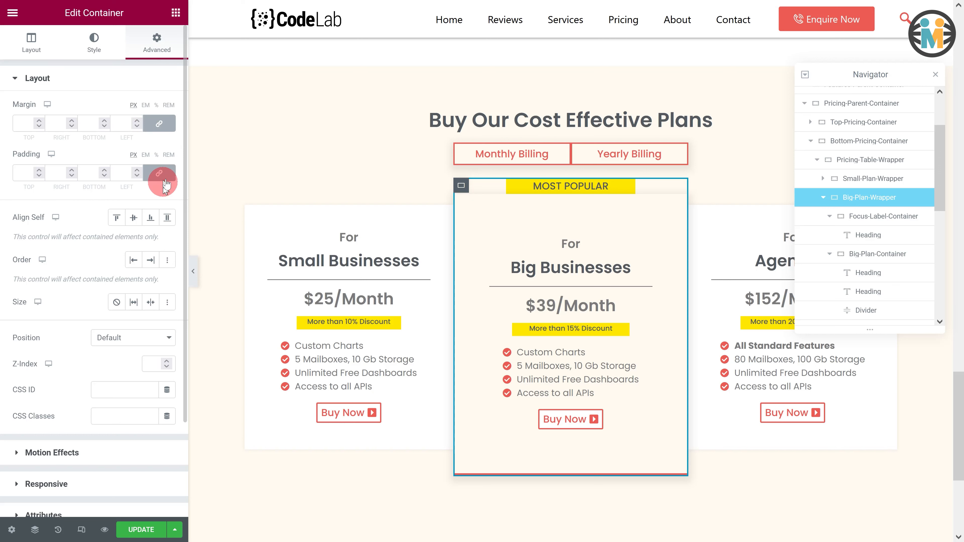
click(159, 174)
click(101, 170)
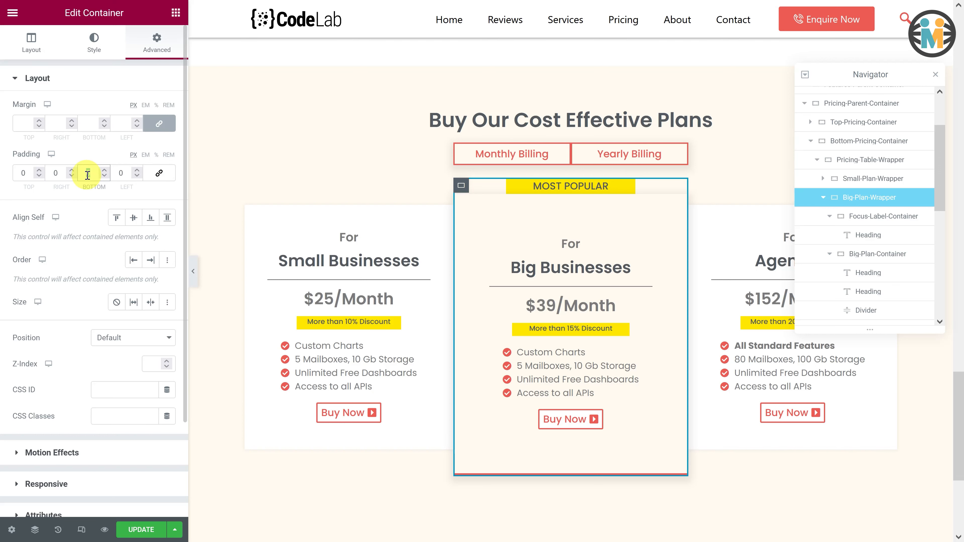
text(22)
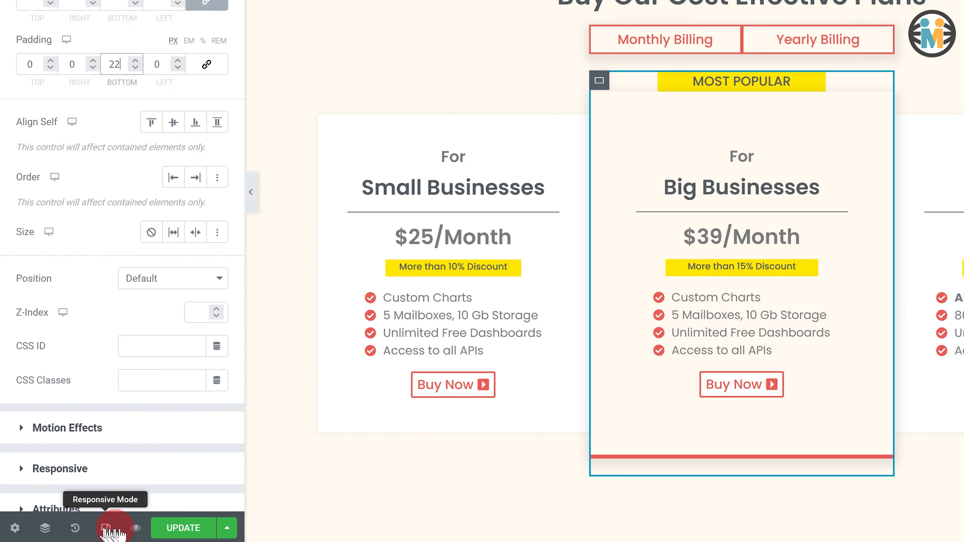
- Switch to the tablet view and set the MOST POPULAR label container's width to 67%
click(110, 532)
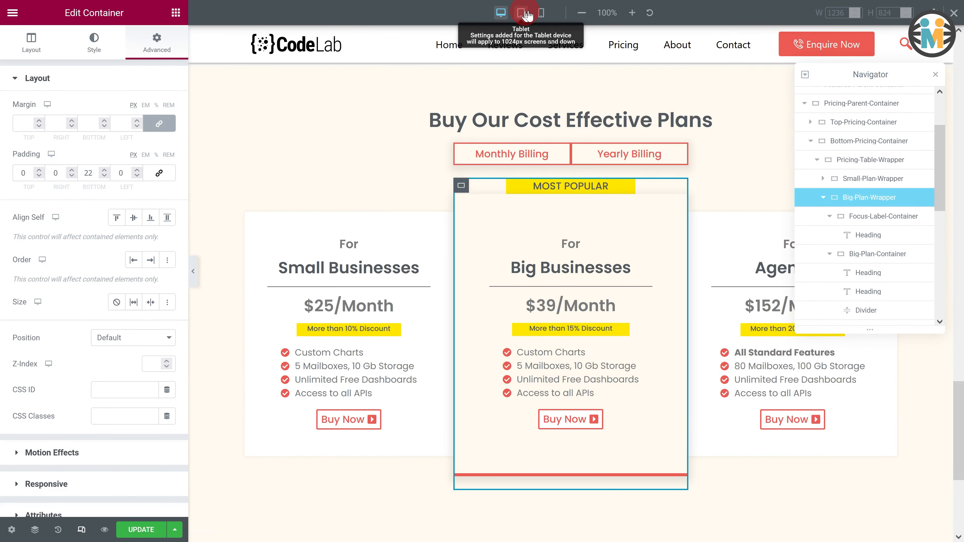
click(528, 15)
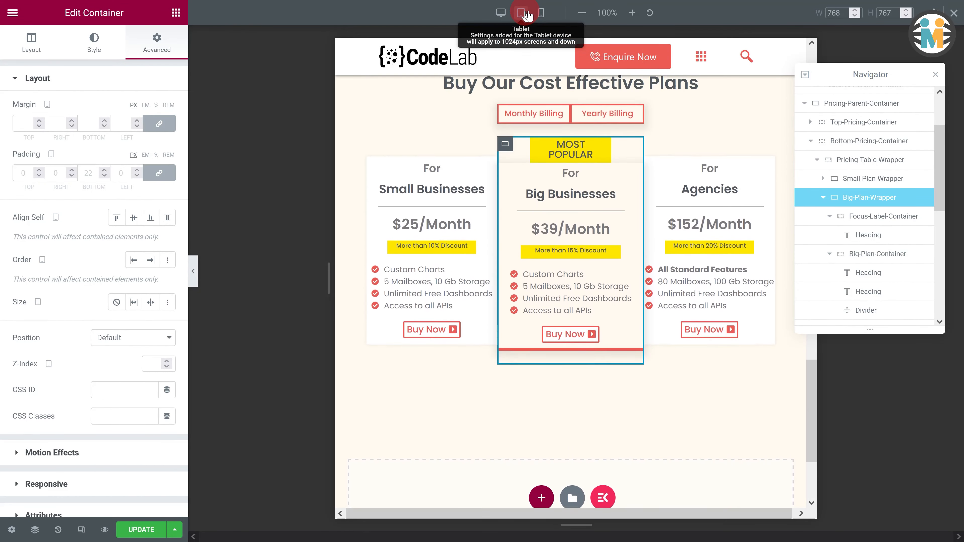
scroll(592, 159, down, 4)
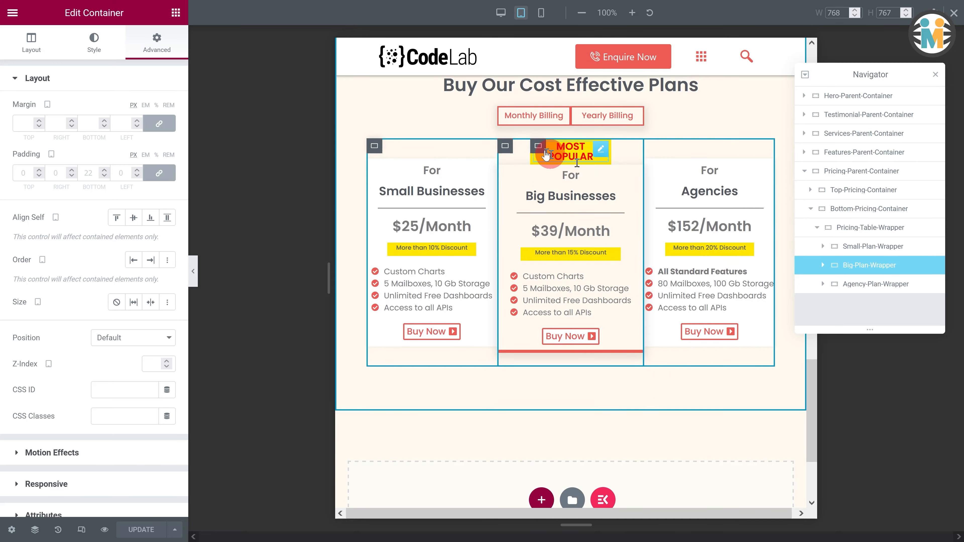
click(537, 146)
click(158, 131)
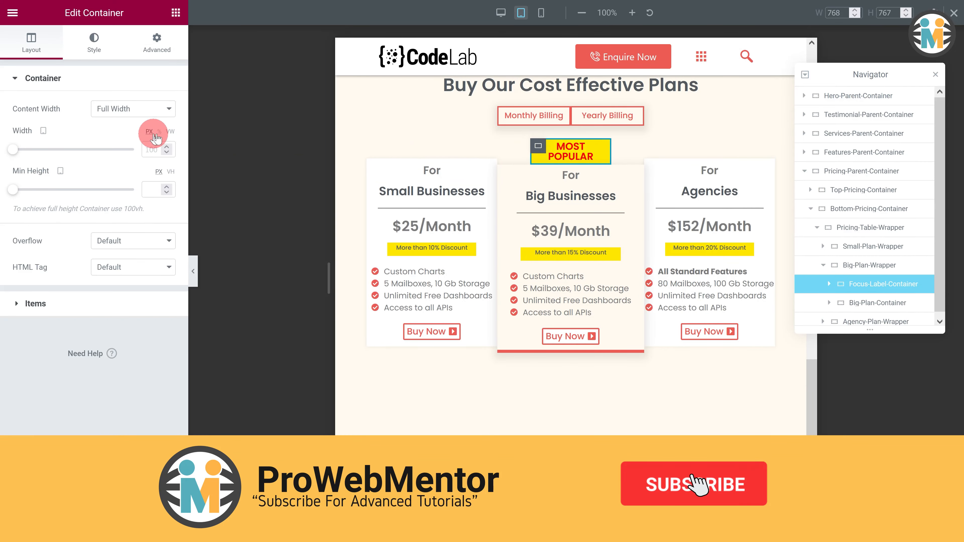
click(156, 149)
text(67)
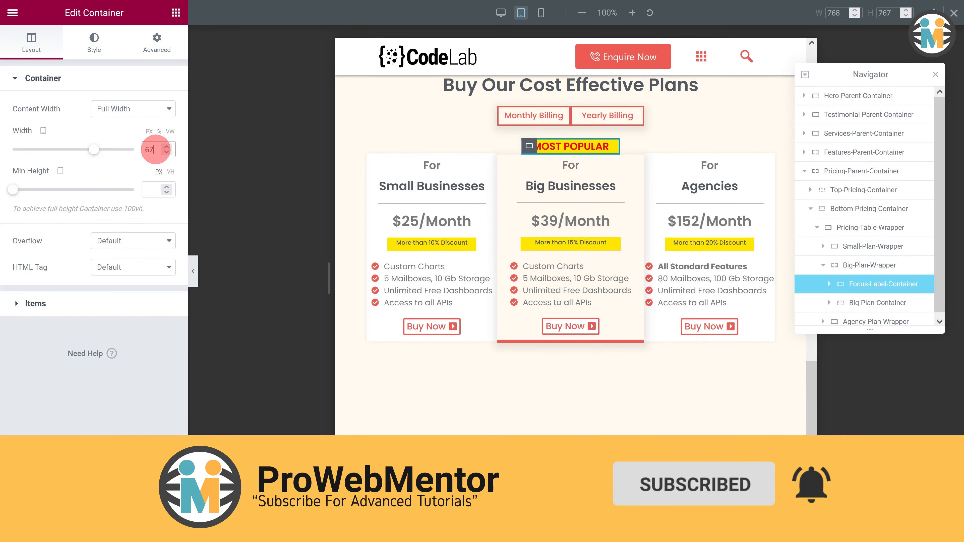
- Set the MOST POPULAR heading's tablet typography size to 0.9 em
click(611, 147)
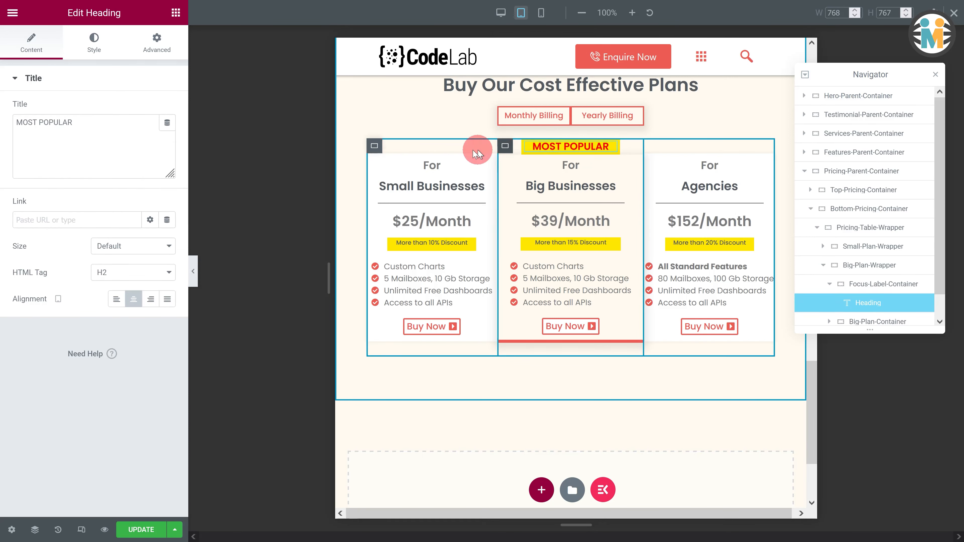
click(99, 55)
click(167, 135)
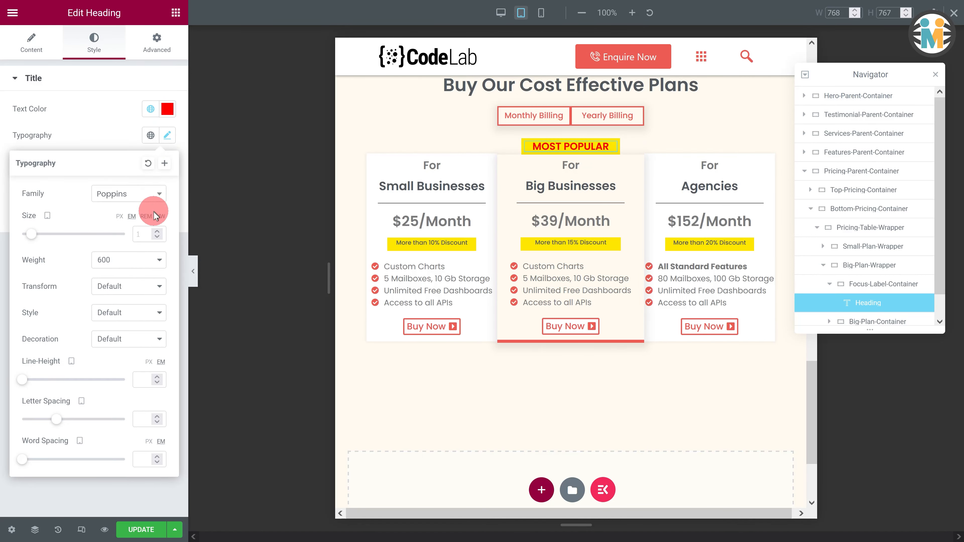
click(142, 235)
text(0.9)
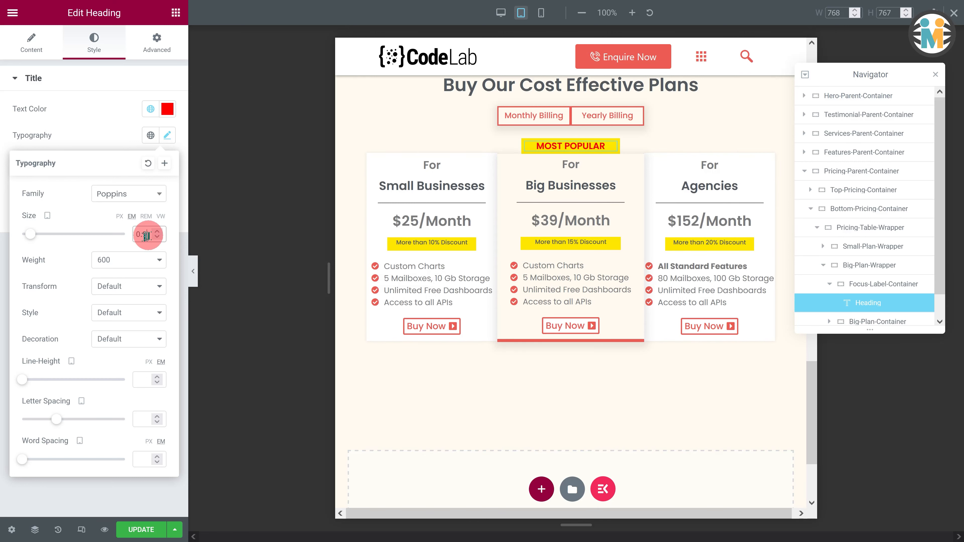
- Reduce the Small Businesses plan's feature list text size to 0.7 em on tablet
scroll(870, 263, down, 1)
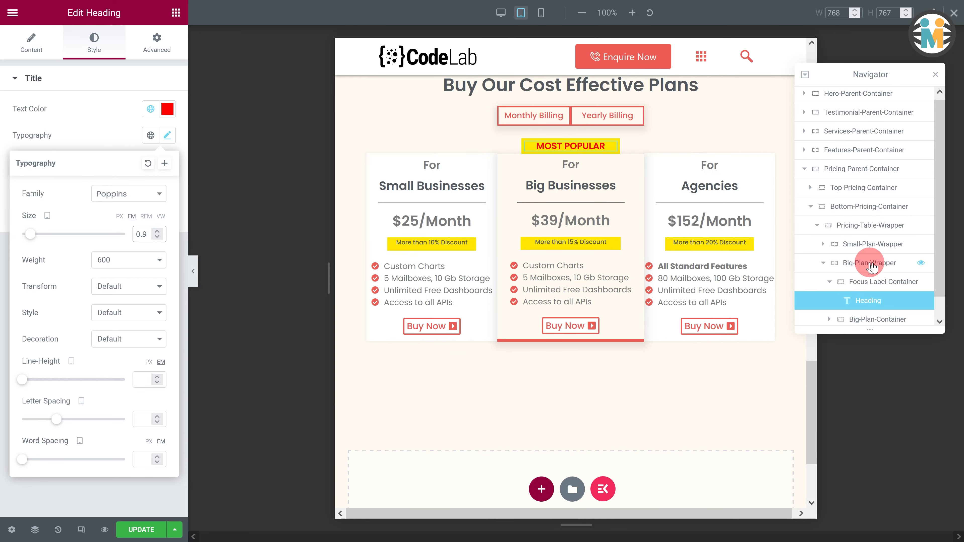
click(870, 316)
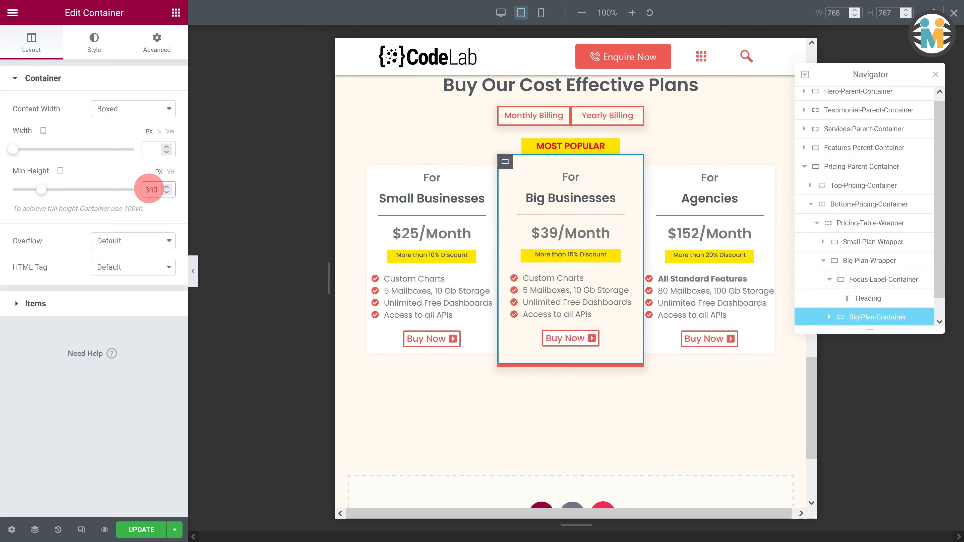
click(425, 280)
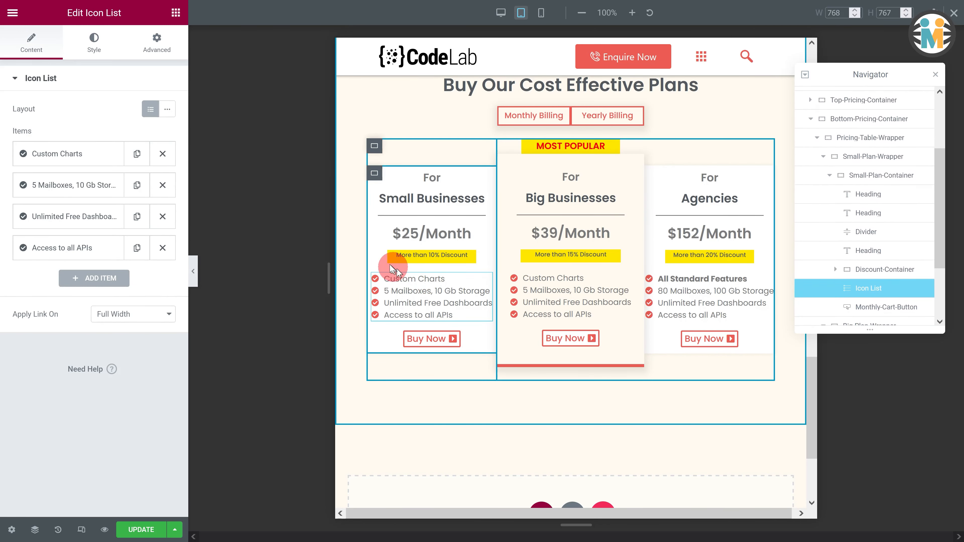
click(95, 42)
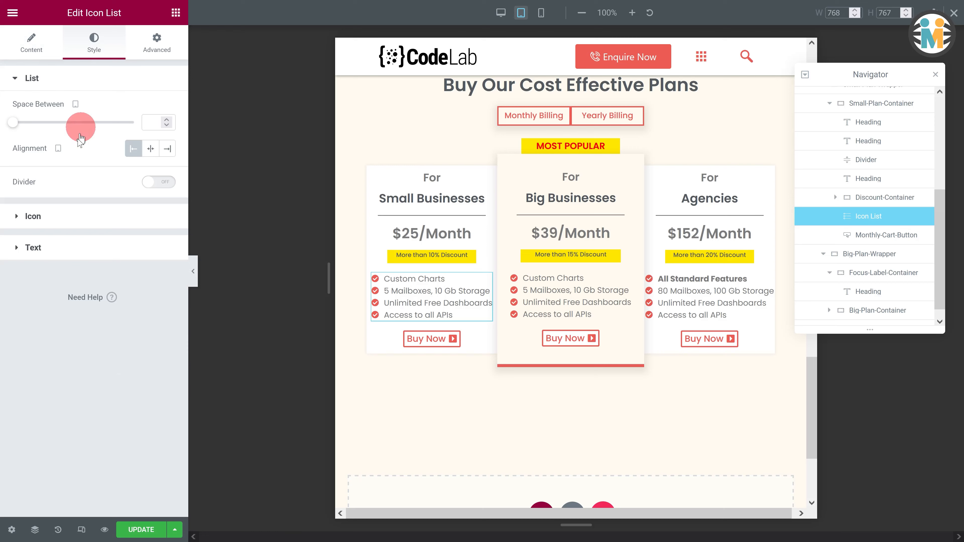
click(61, 247)
click(167, 264)
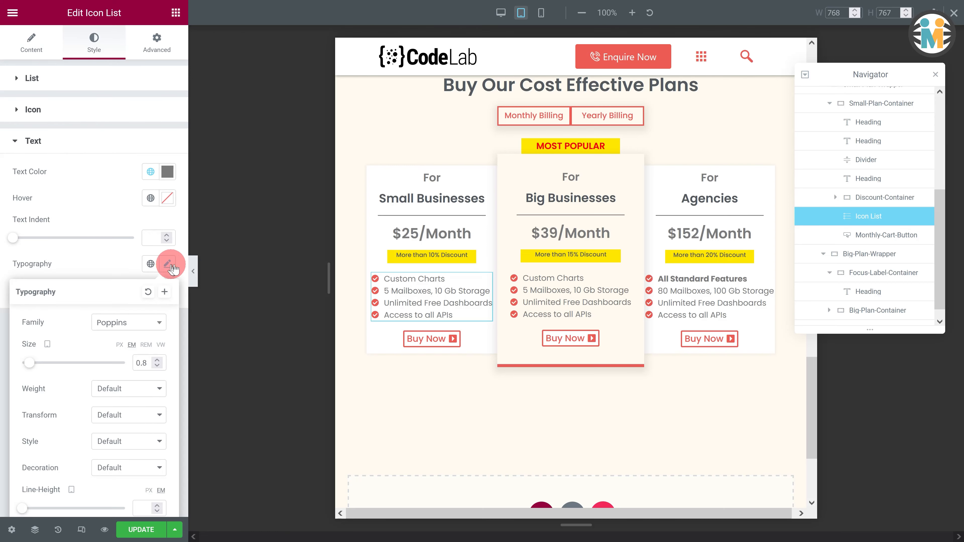
click(157, 366)
- Set the Small-Plan-Container's elements gap to 10 on tablet
click(374, 173)
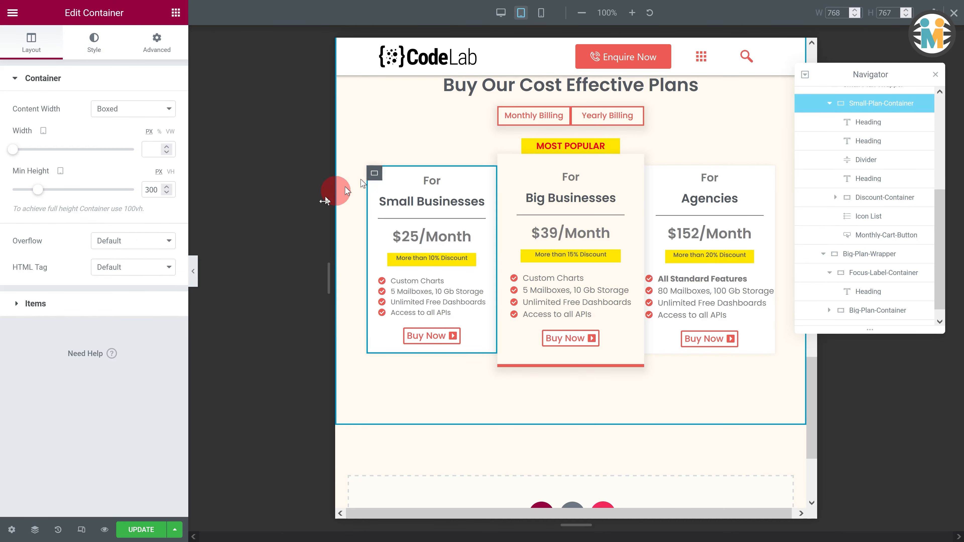
click(34, 298)
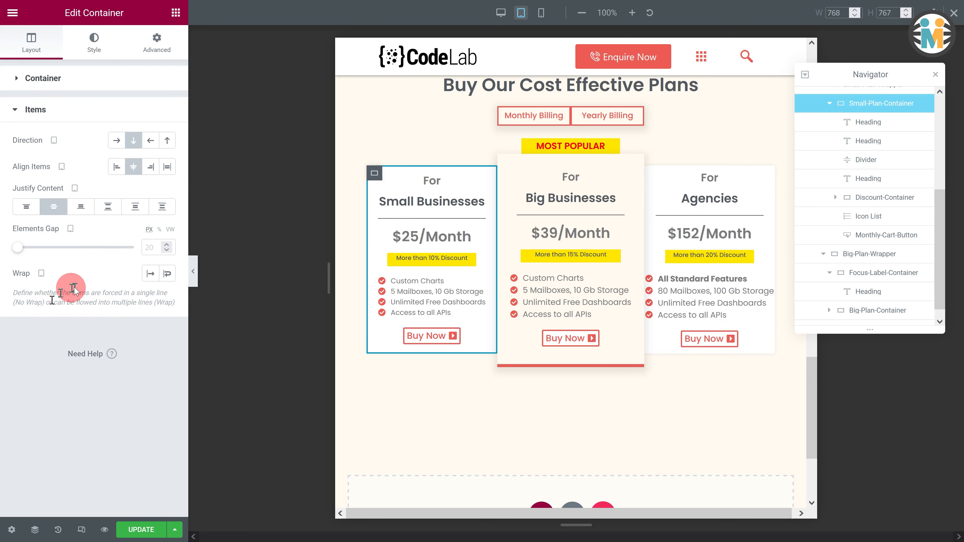
click(158, 246)
text(10)
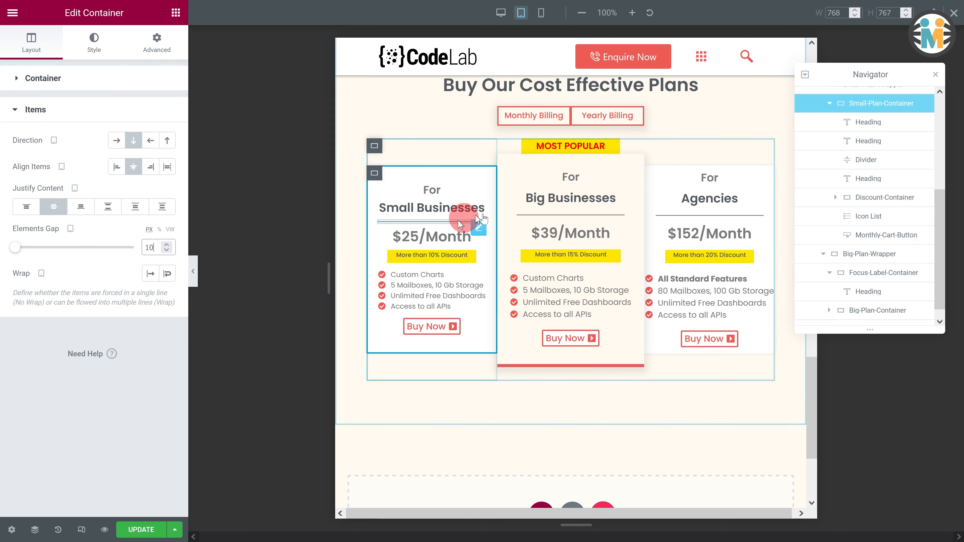
- Set the Big-Plan-Container's elements gap to 10 on tablet
click(511, 163)
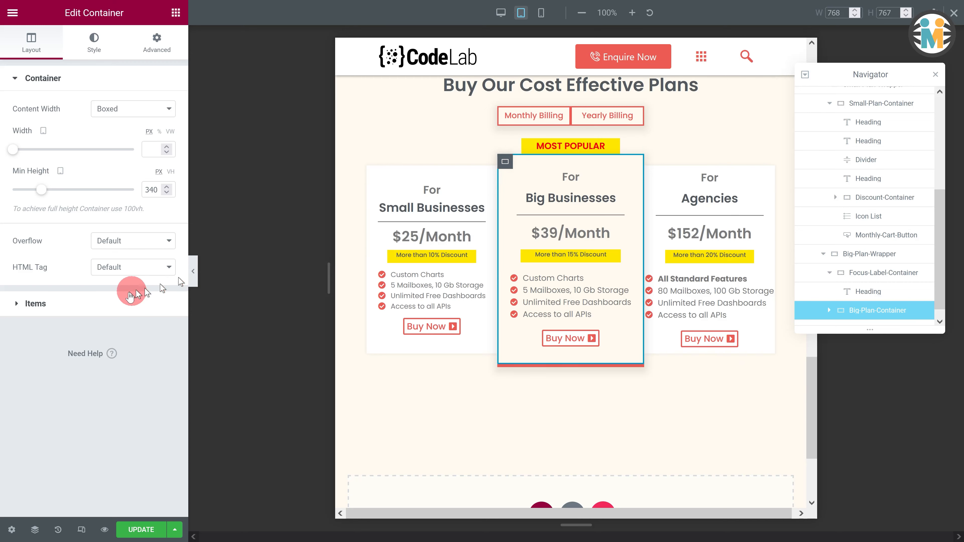
click(48, 302)
click(156, 248)
text(10)
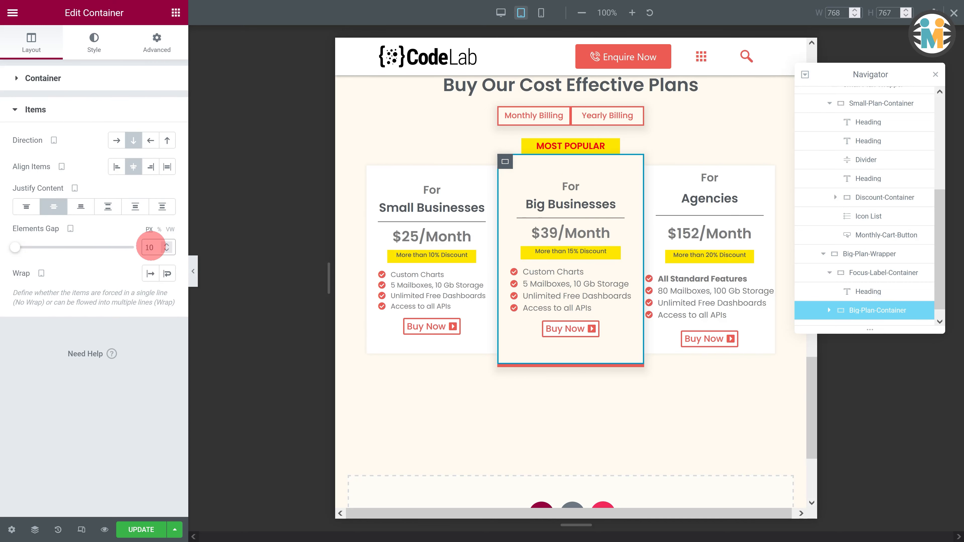
- Reduce the Big Businesses plan's feature list text size to 0.7 em on tablet
click(546, 286)
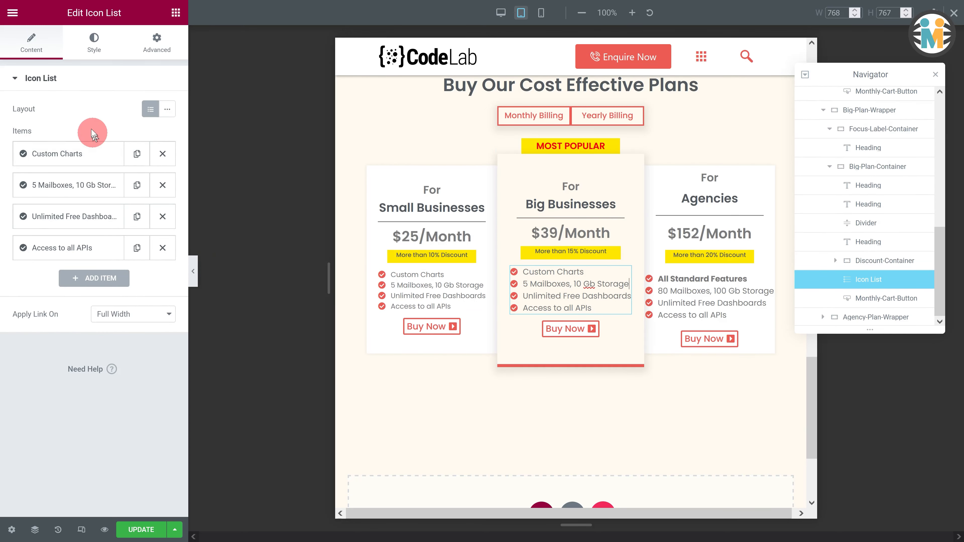
click(94, 42)
click(76, 248)
click(167, 264)
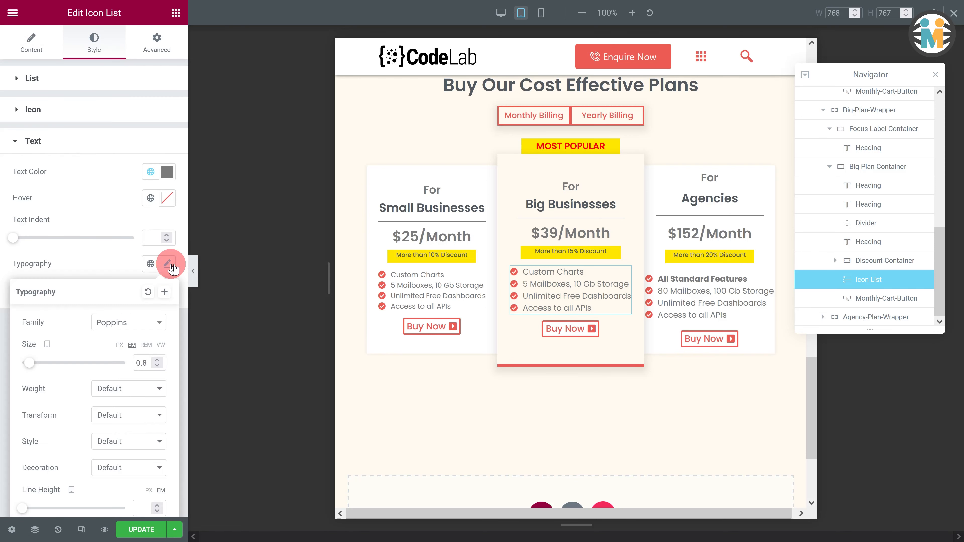
click(135, 363)
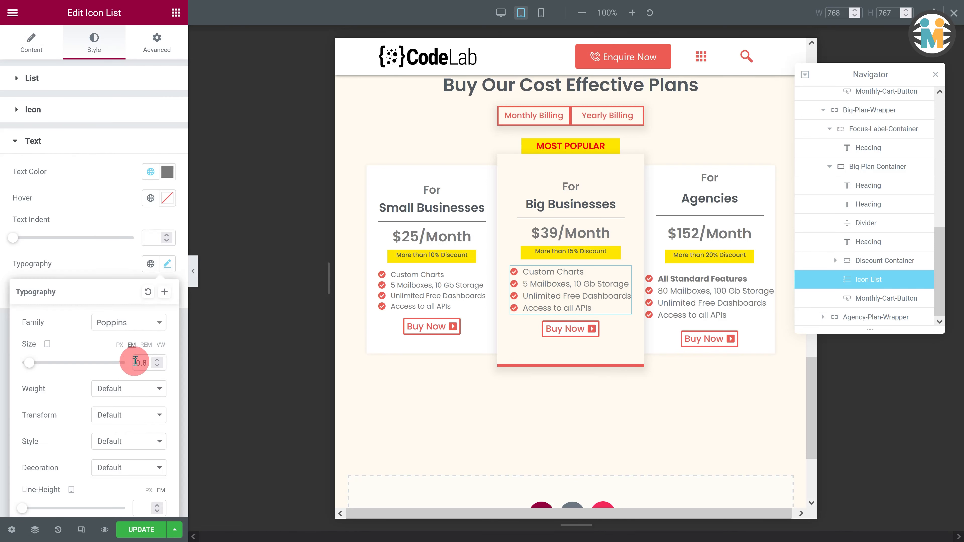
click(158, 366)
- Reduce the Agencies plan's feature list text size to 0.7 em on tablet
click(679, 283)
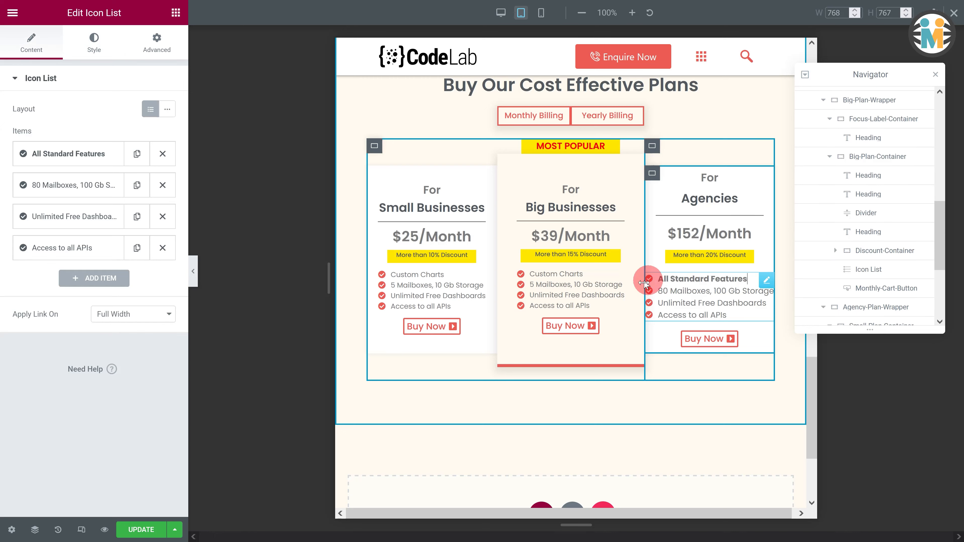
click(114, 57)
click(57, 246)
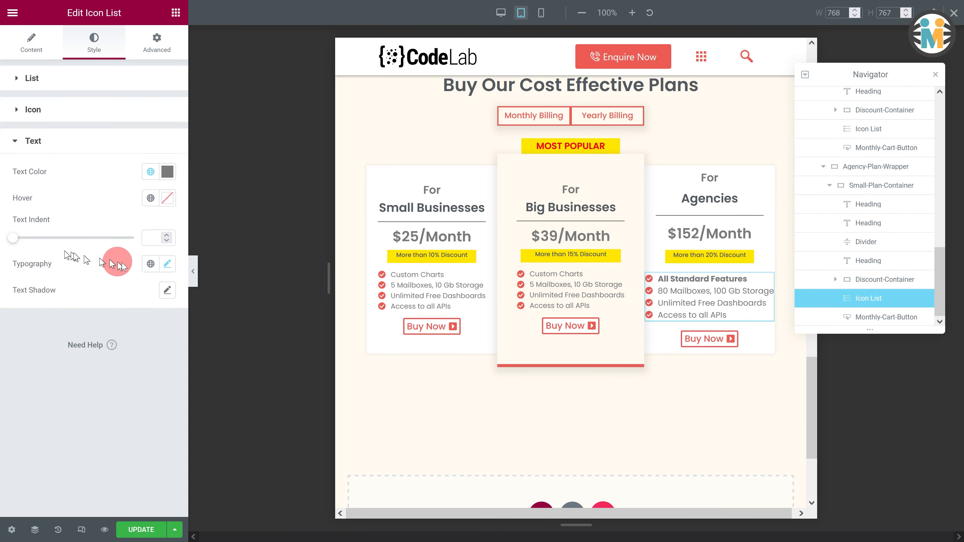
click(168, 264)
click(157, 366)
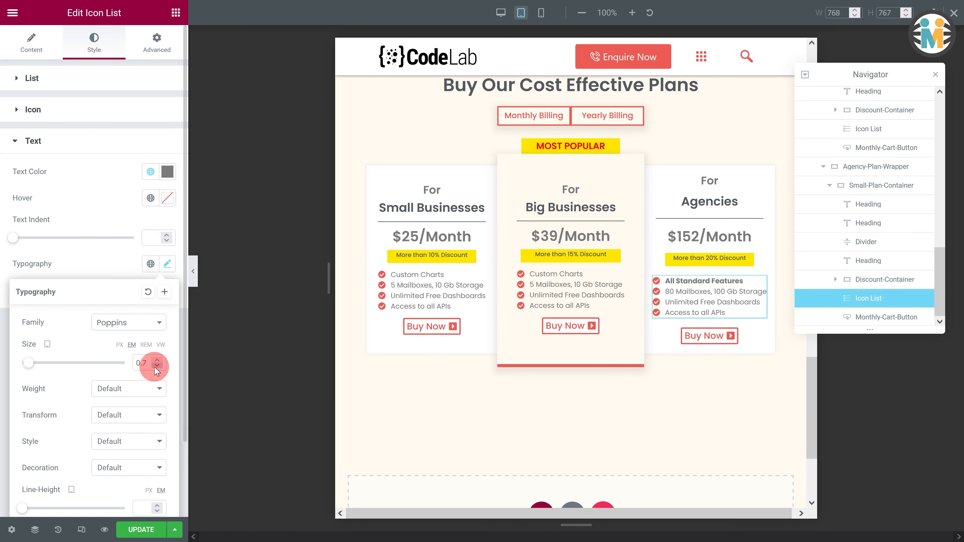
- Set the Agencies plan container's elements gap to 10 on tablet
click(653, 174)
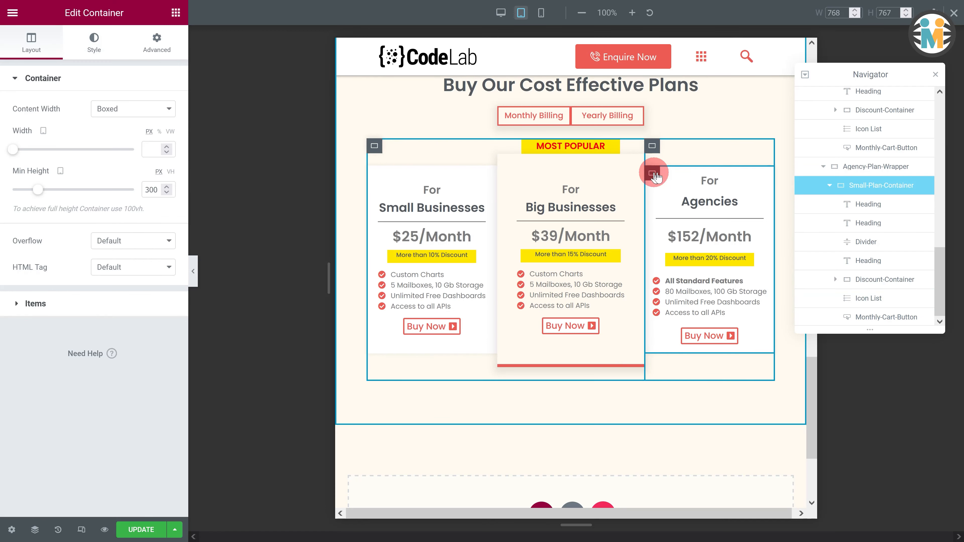
click(57, 304)
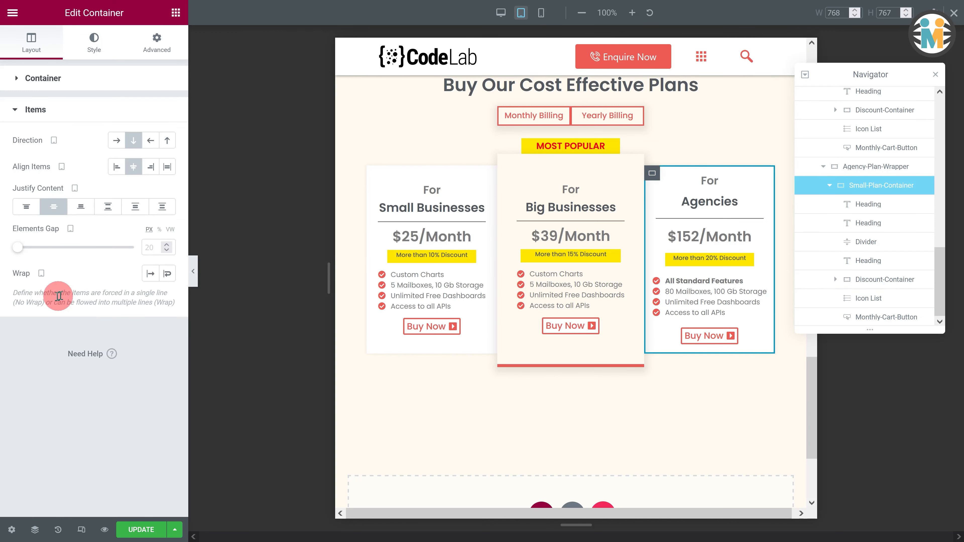
click(156, 248)
text(10)
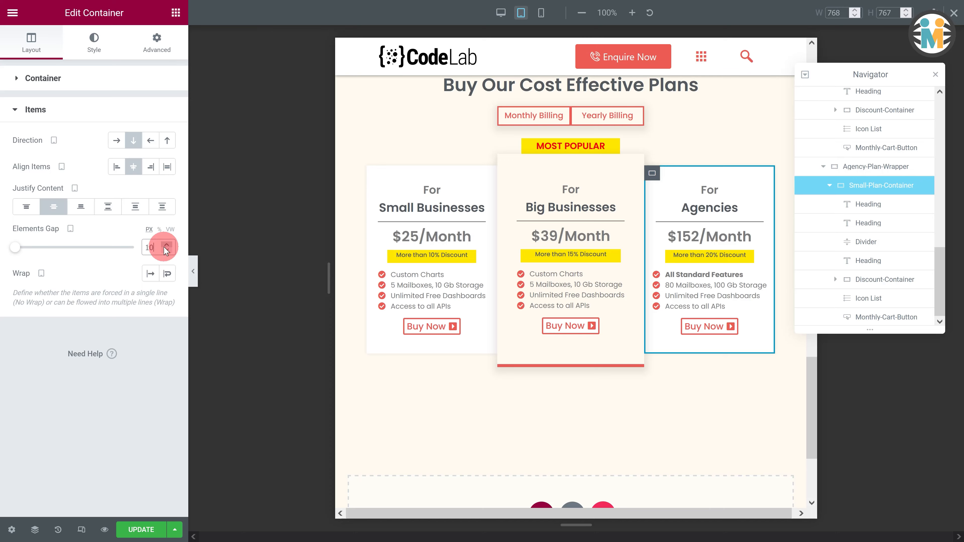
- Switch to the mobile view and set the Small Businesses plan's discount container width to 60%
click(542, 16)
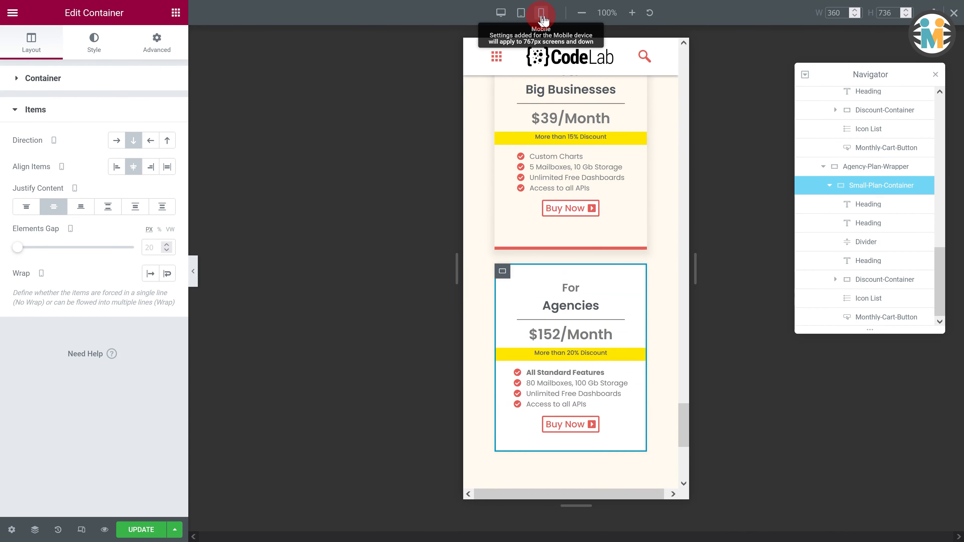
scroll(543, 188, up, 7)
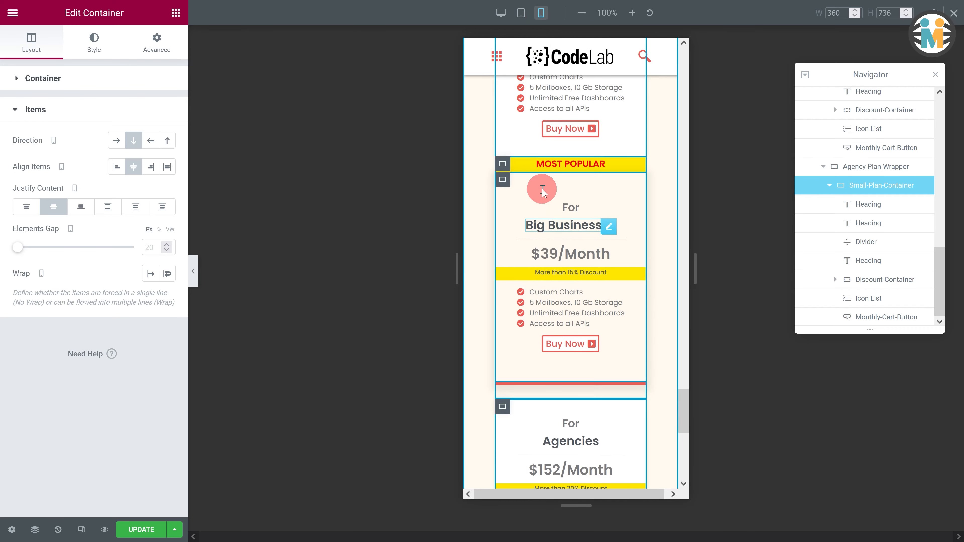
scroll(543, 189, up, 2)
scroll(543, 187, down, 2)
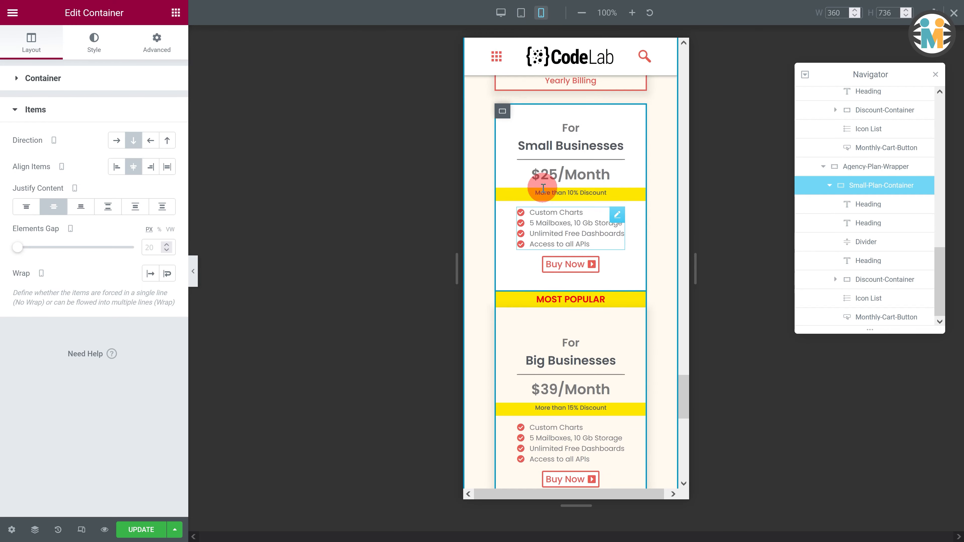
click(502, 197)
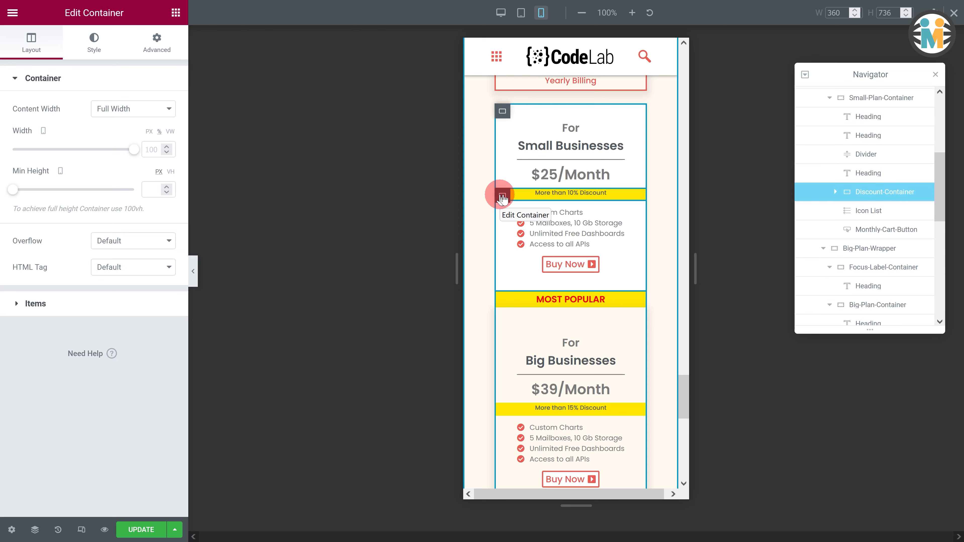
click(143, 149)
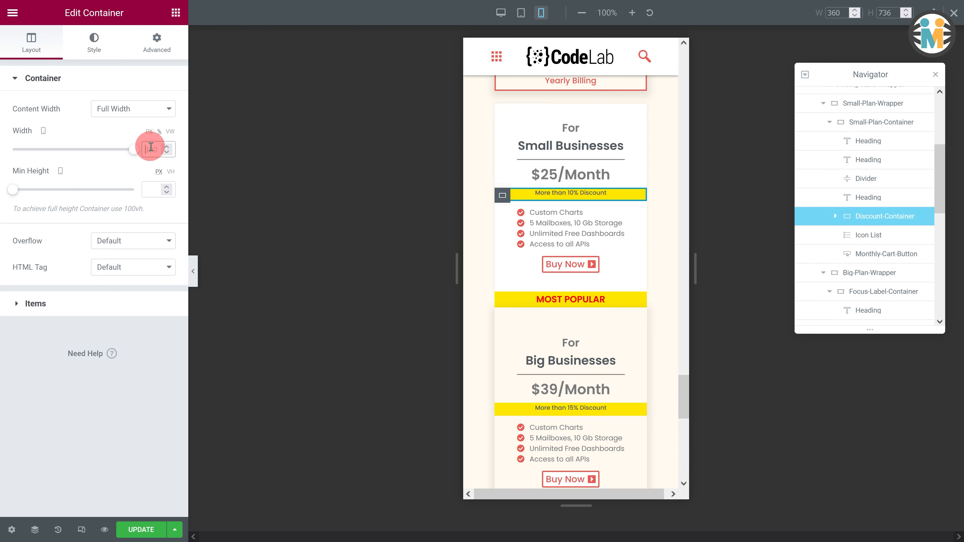
text(60)
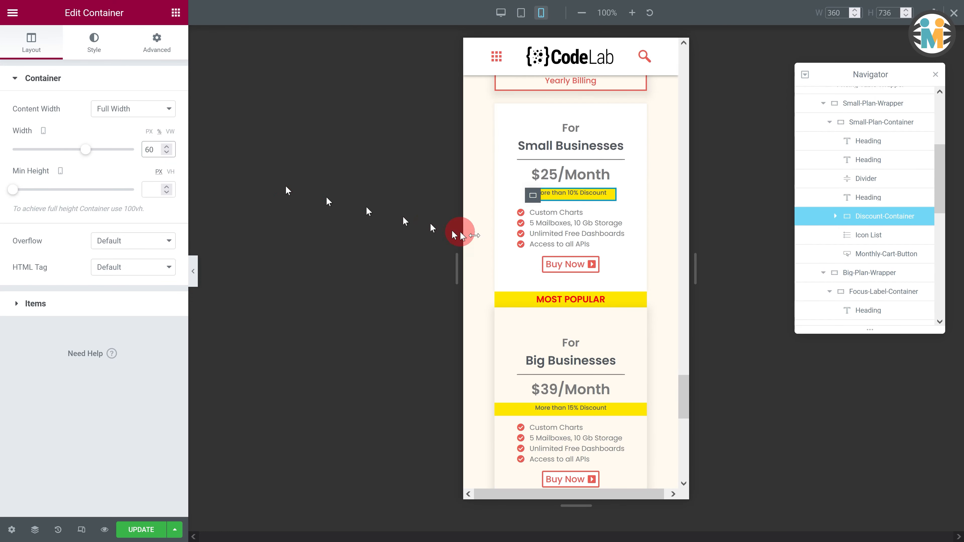
- Set the MOST POPULAR label container's width to 60 on mobile
click(638, 302)
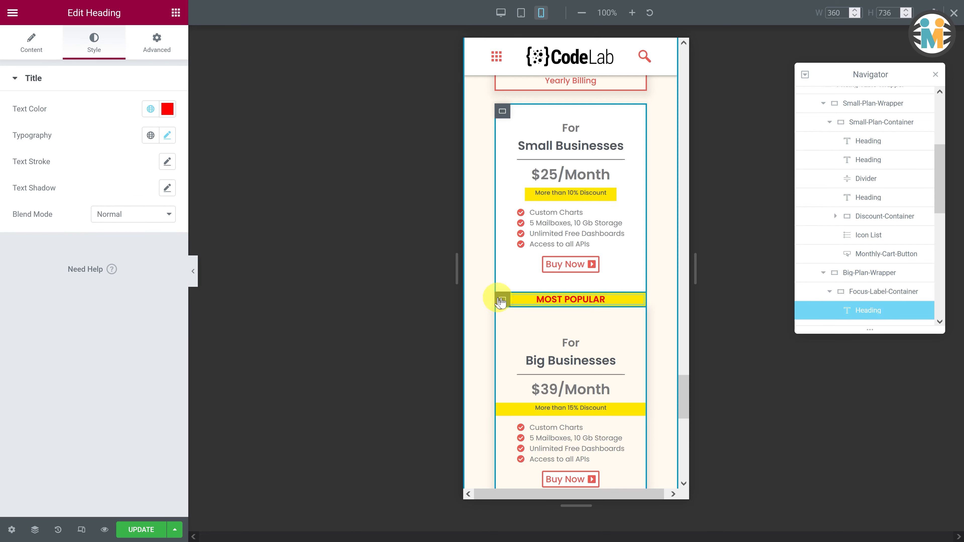
click(502, 299)
text(60)
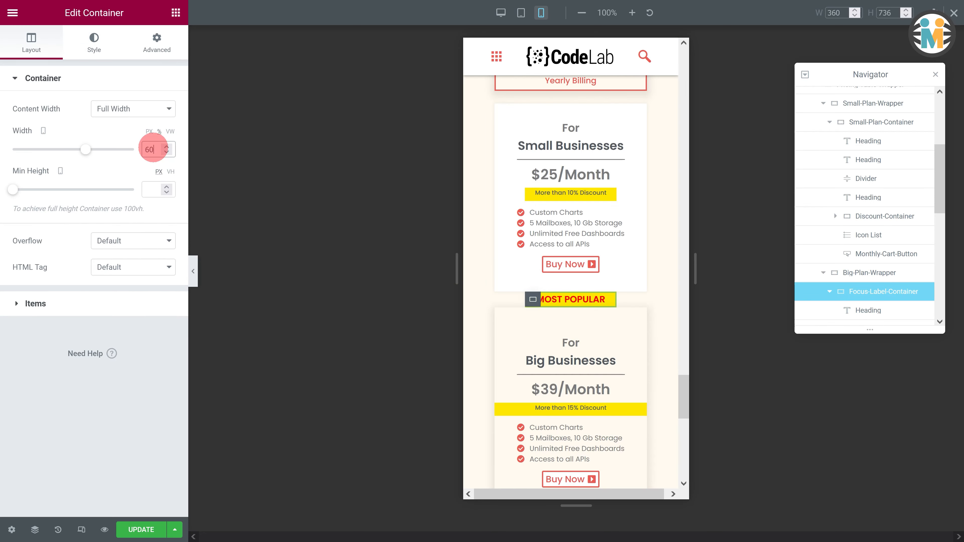
- Set the Big Businesses plan's discount container width to 60 on mobile
click(502, 407)
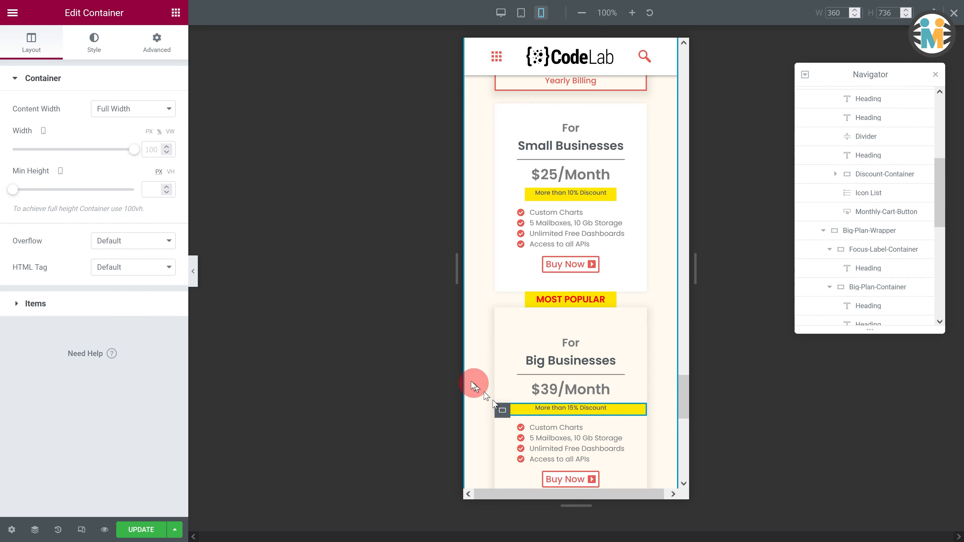
click(157, 149)
text(60)
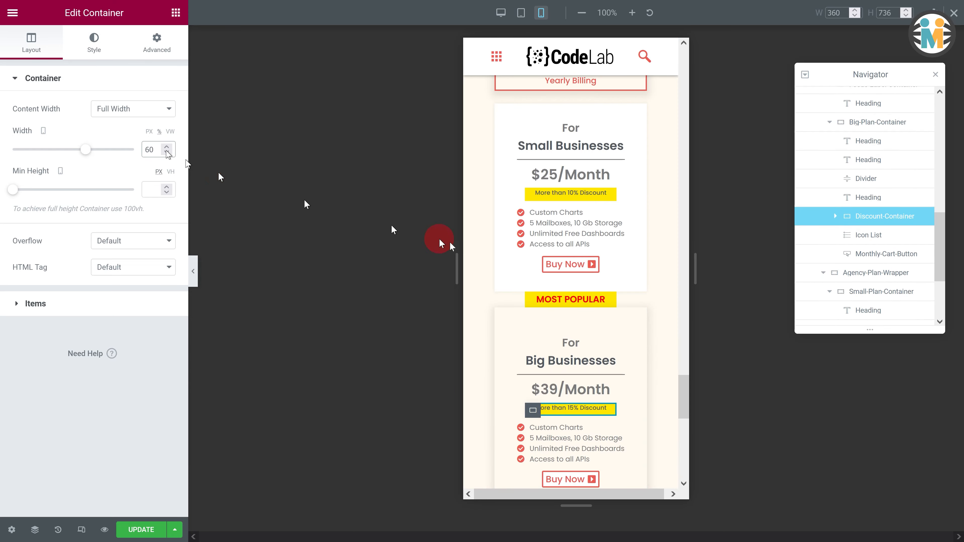
- Set the Agencies plan's discount container width to 60 on mobile
scroll(631, 323, down, 10)
scroll(539, 289, up, 2)
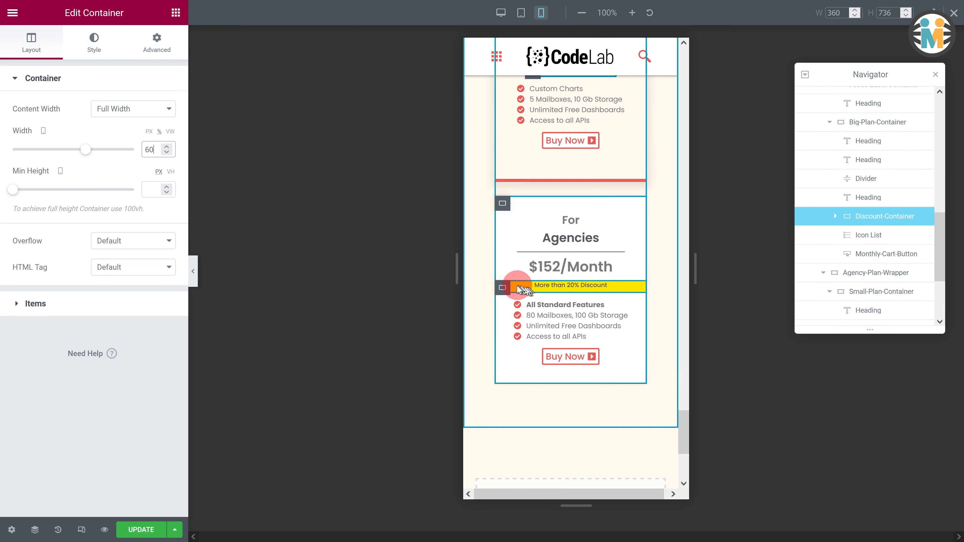
click(502, 285)
click(156, 149)
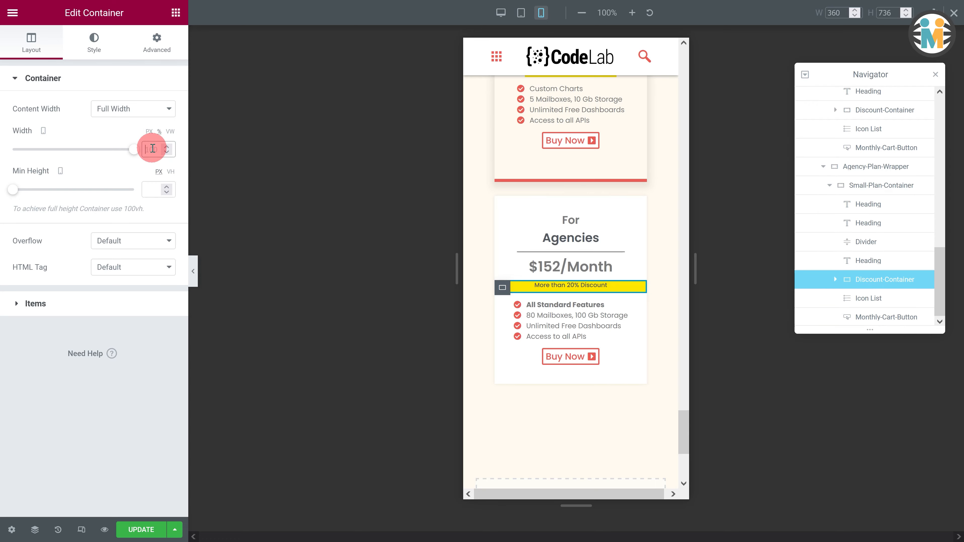
text(60)
- Clear the bottom padding of the Big Businesses plan wrapper on mobile
scroll(570, 275, up, 6)
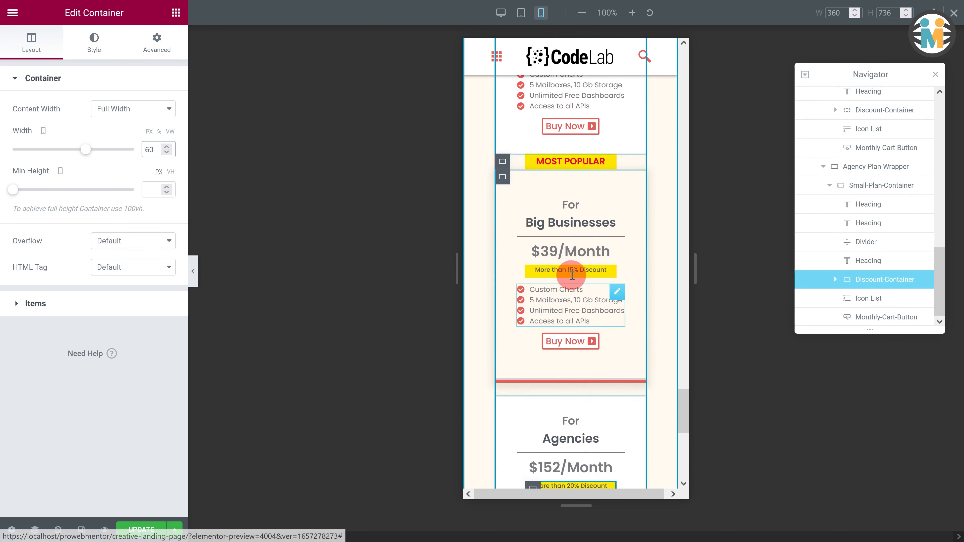
click(502, 164)
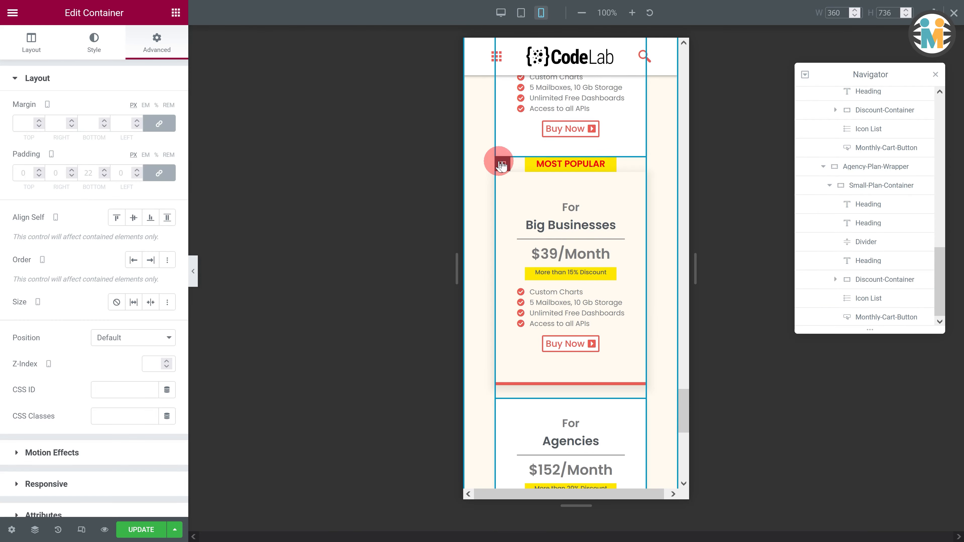
click(98, 173)
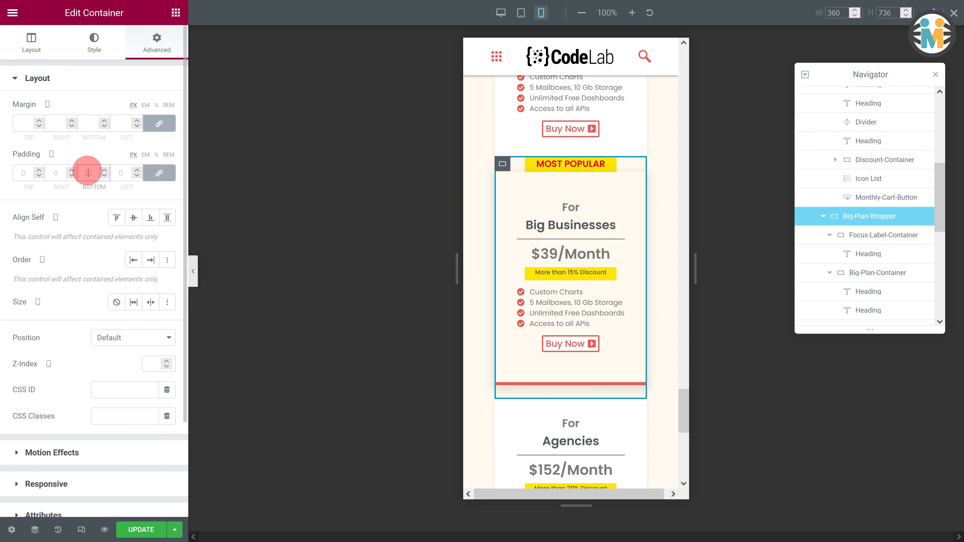
key(BackSpace)
key(BackSpace)
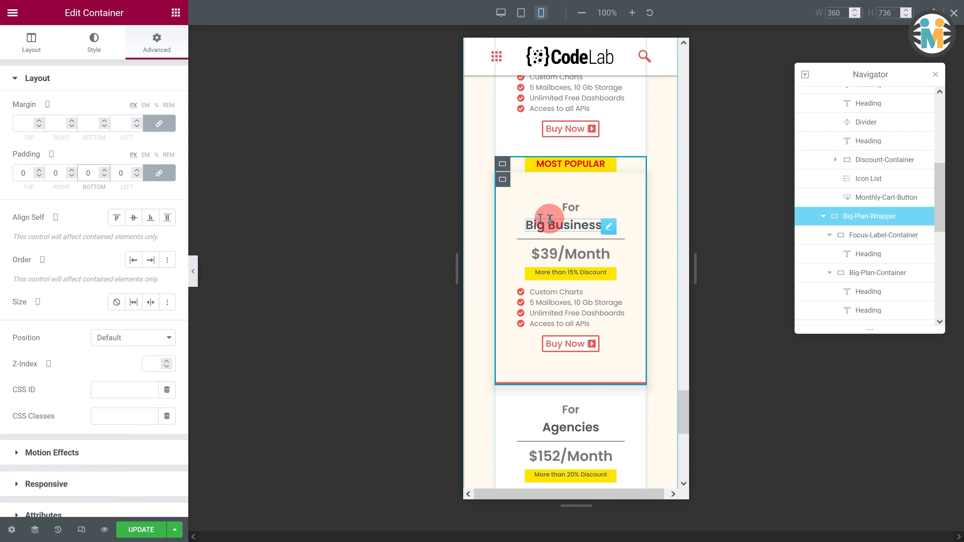
- Set the Pricing-Table-Wrapper's elements gap to 20 on mobile
scroll(562, 224, up, 5)
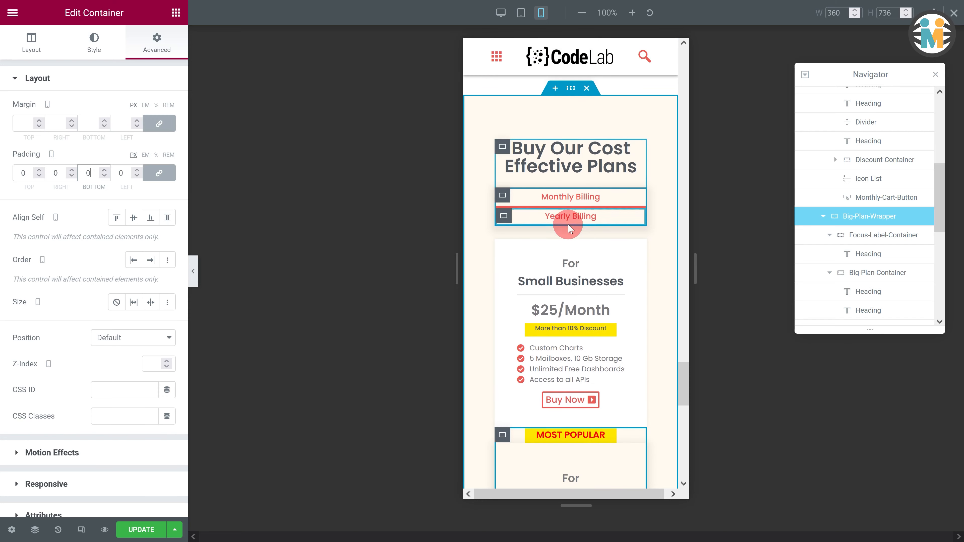
scroll(568, 223, down, 1)
scroll(873, 216, up, 3)
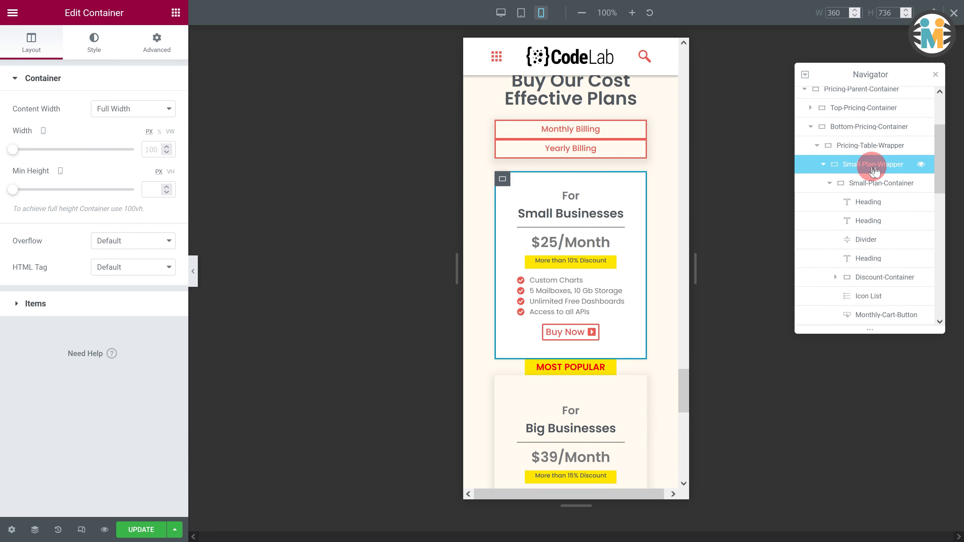
click(866, 151)
click(155, 303)
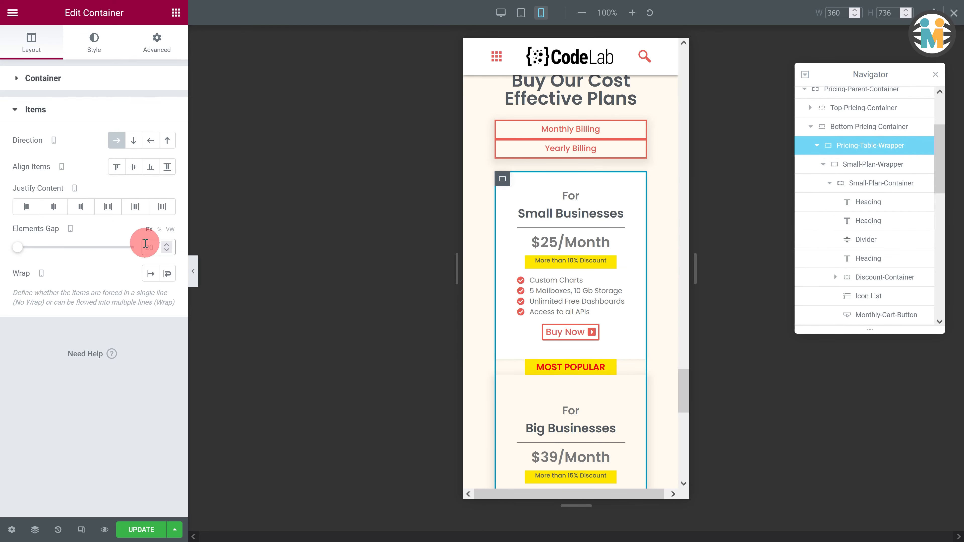
text(20)
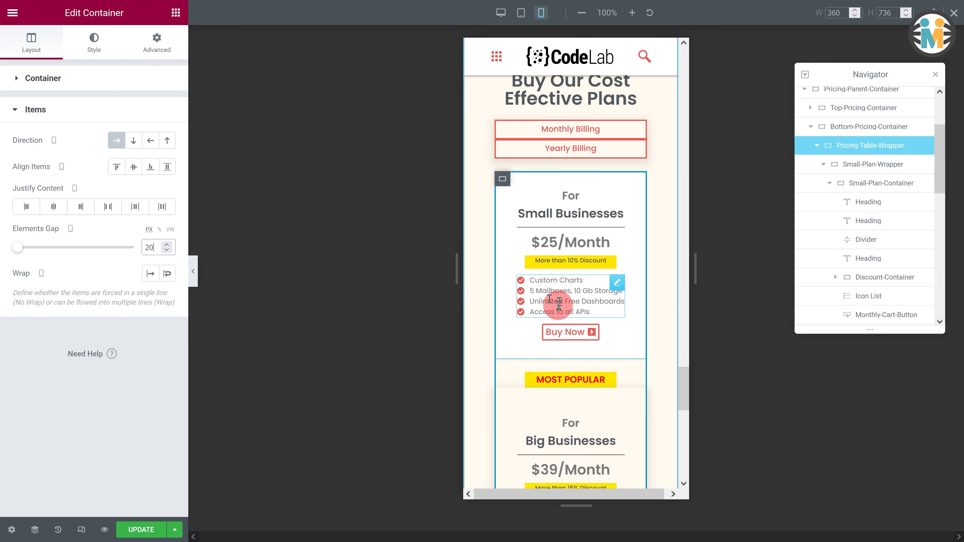
- Review the mobile pricing cards and update the page
scroll(557, 304, down, 3)
scroll(559, 307, down, 10)
scroll(564, 314, up, 7)
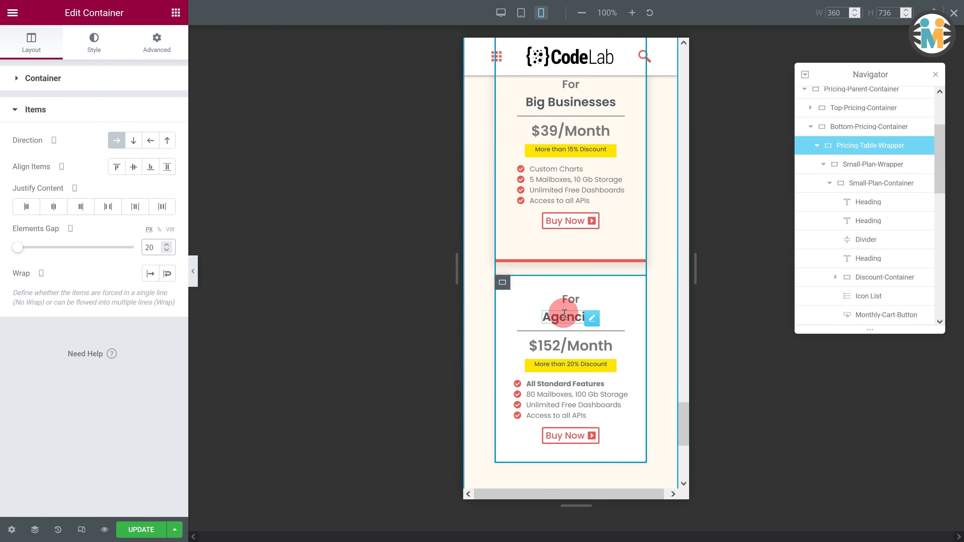
scroll(566, 315, up, 2)
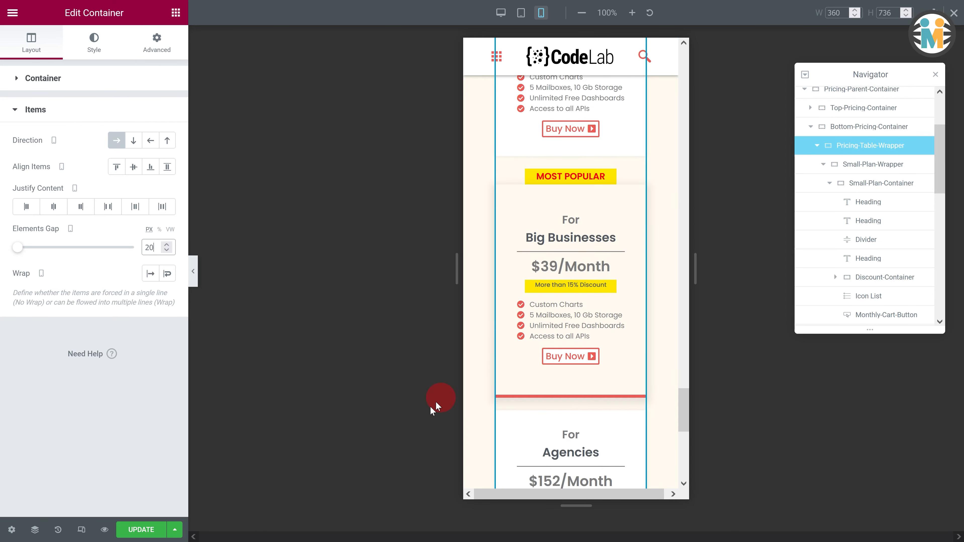
click(163, 530)
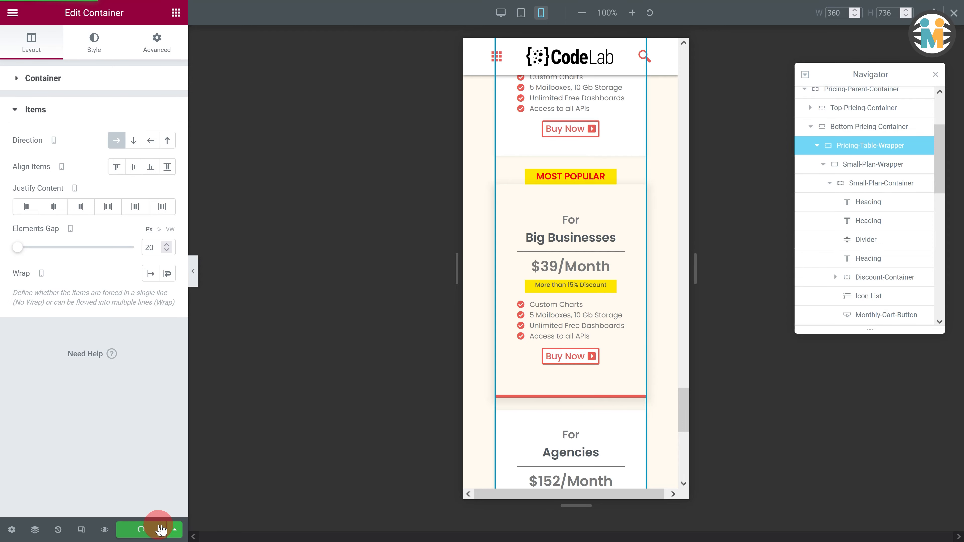
- Return to desktop view and give the Big Businesses Buy Now button white text and a red background
click(954, 13)
scroll(512, 304, down, 8)
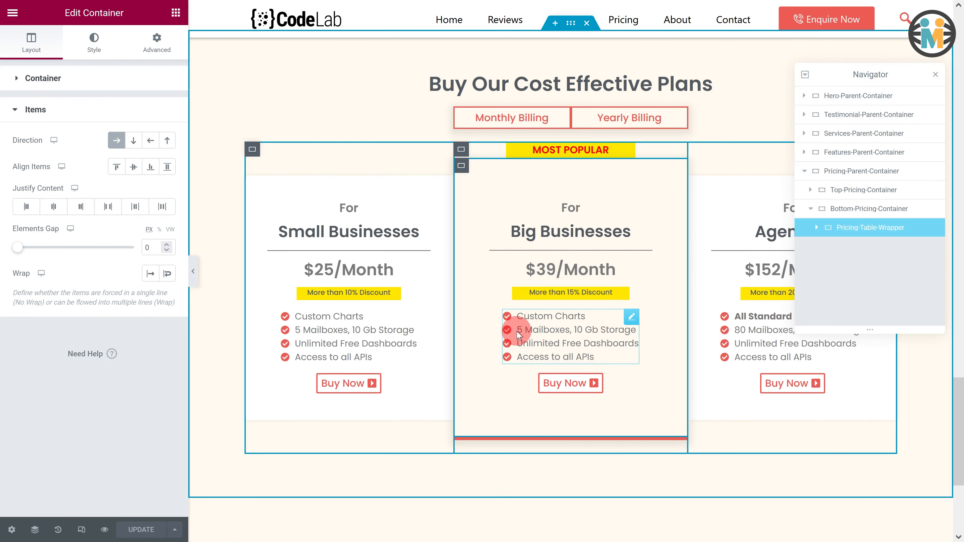
click(579, 383)
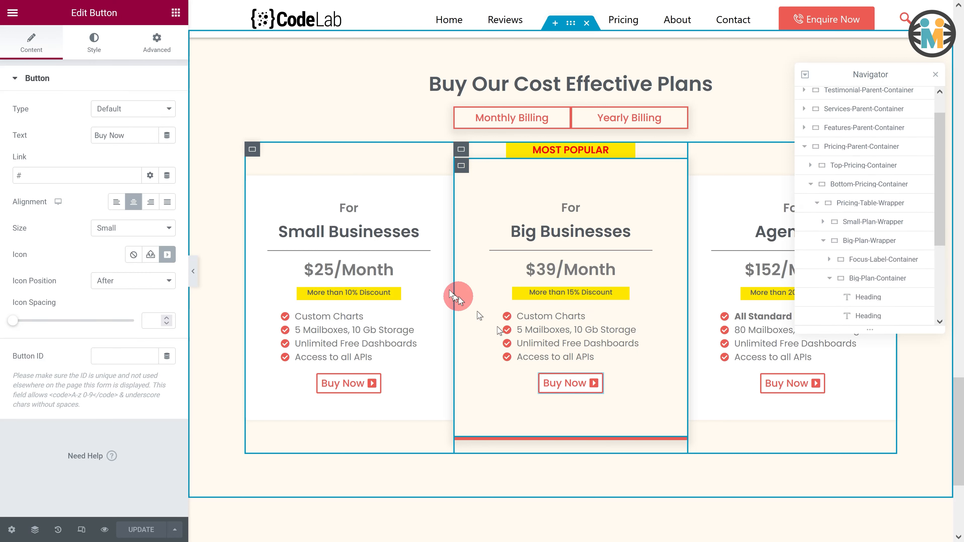
click(95, 42)
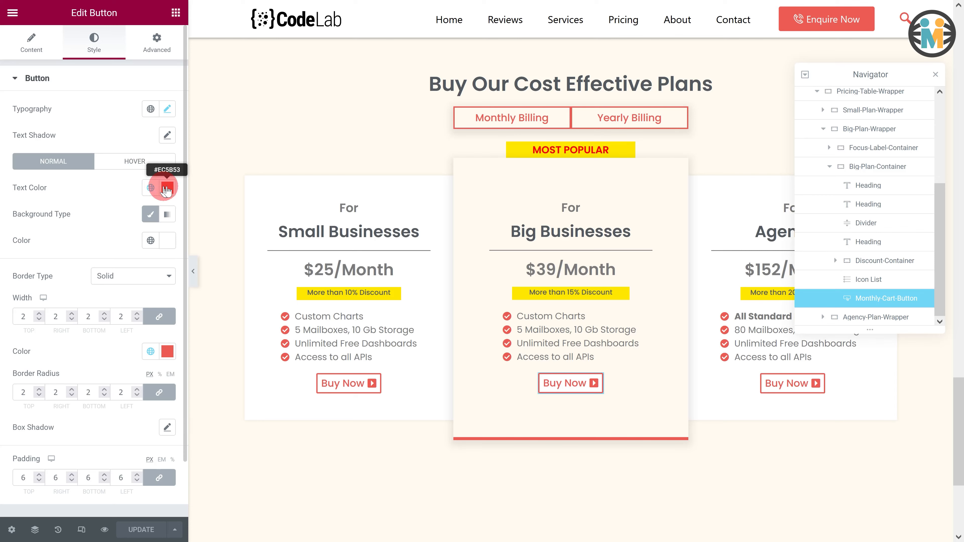
click(167, 189)
drag(119, 250, 10, 235)
click(154, 225)
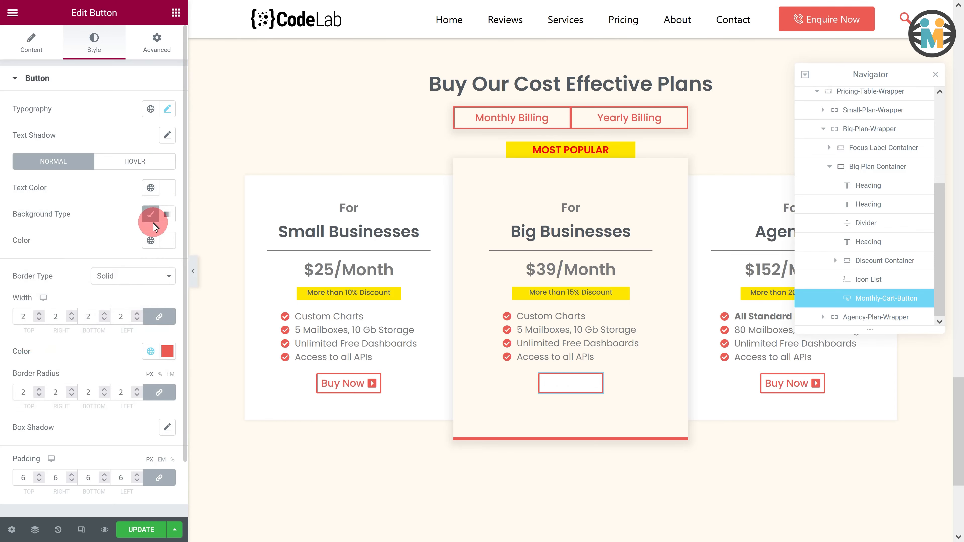
click(151, 240)
click(107, 312)
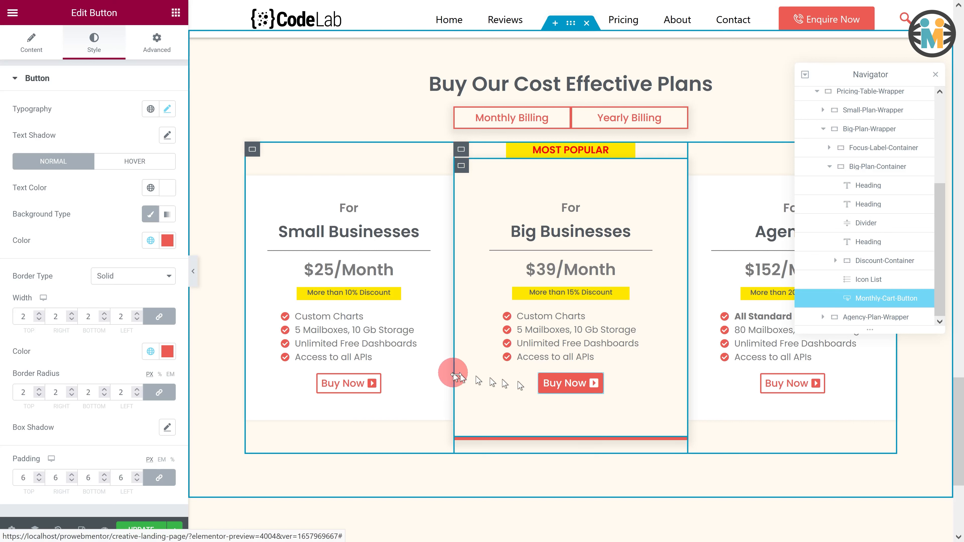
- Duplicate the Buy Now button in each of the three plan cards
click(377, 383)
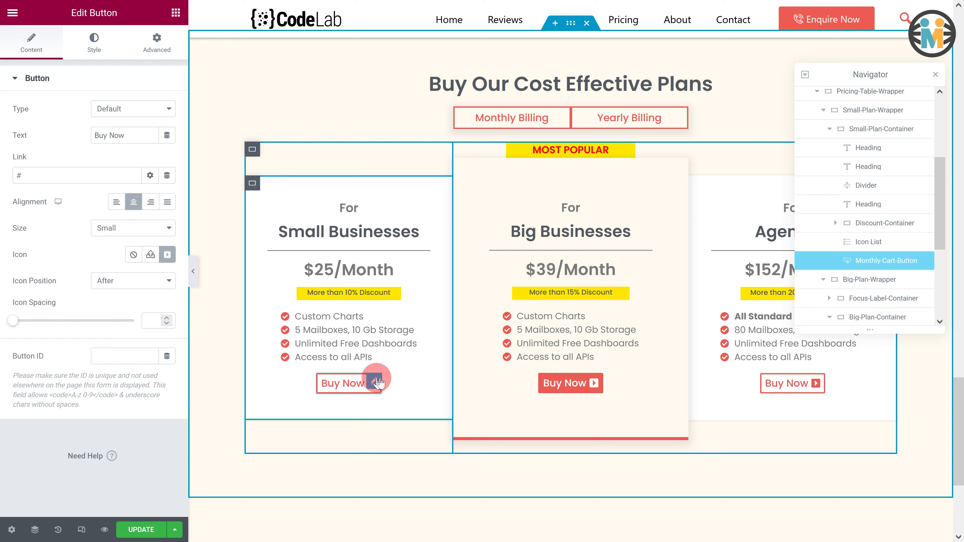
right_click(376, 379)
click(417, 384)
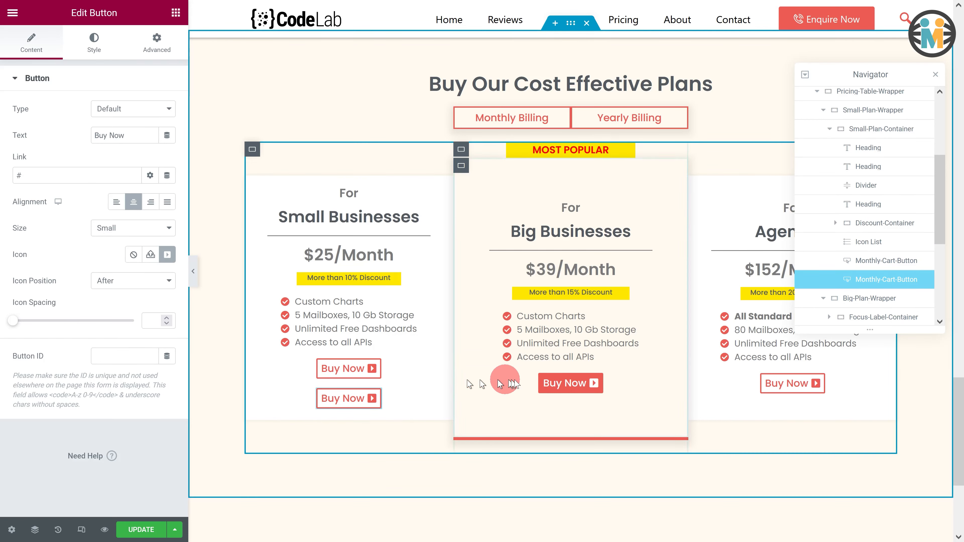
click(601, 384)
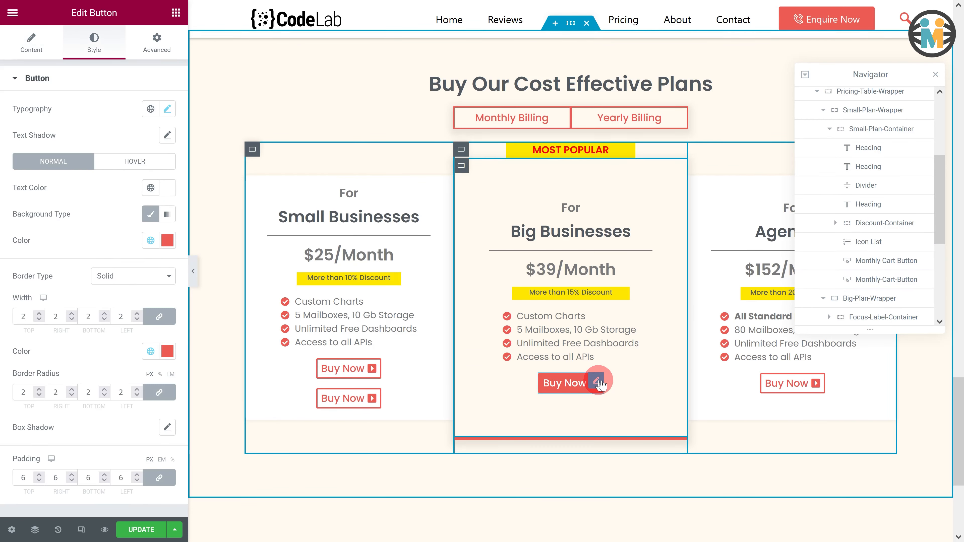
right_click(600, 383)
click(634, 384)
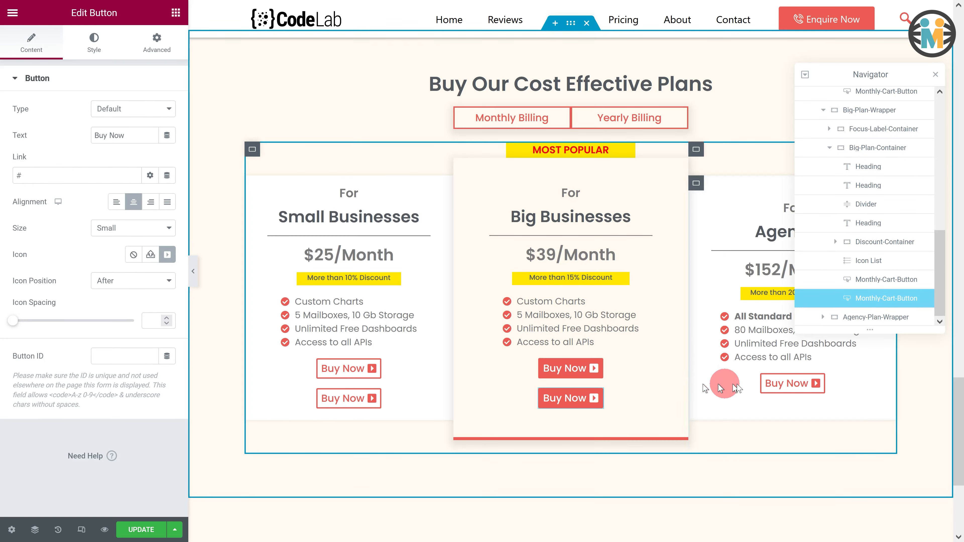
click(819, 384)
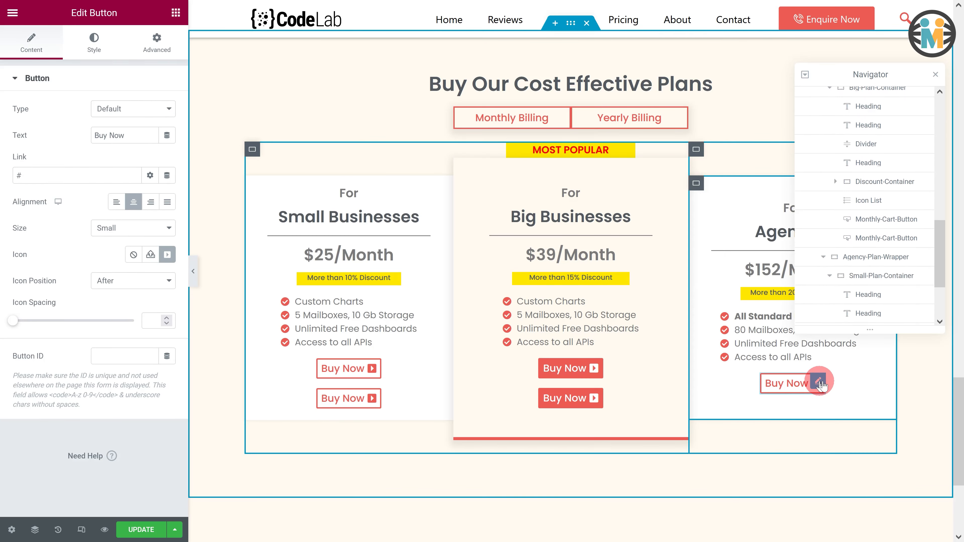
right_click(819, 383)
click(840, 384)
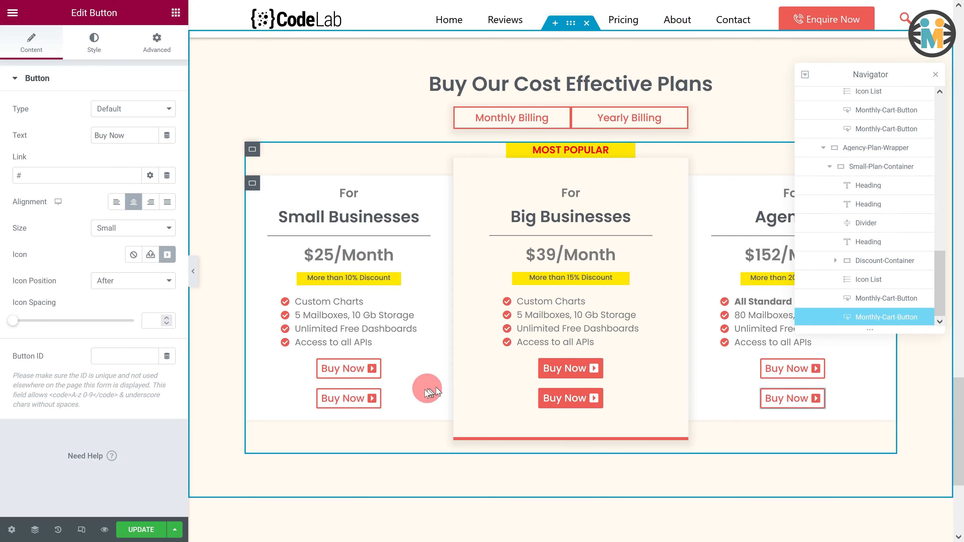
- Rename the Small Businesses plan's duplicated button to Yearly-Cart-Button
click(376, 397)
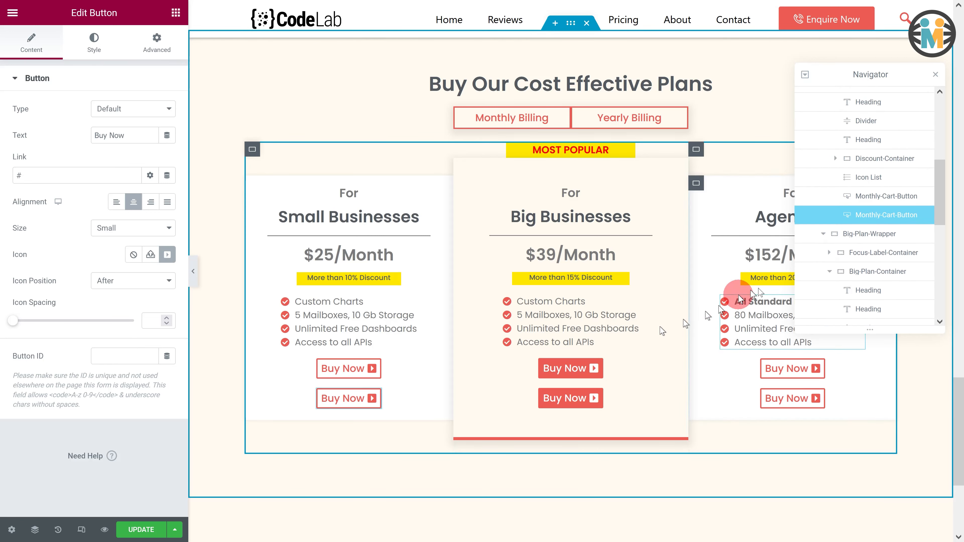
double_click(897, 216)
text(Yearly-Ca)
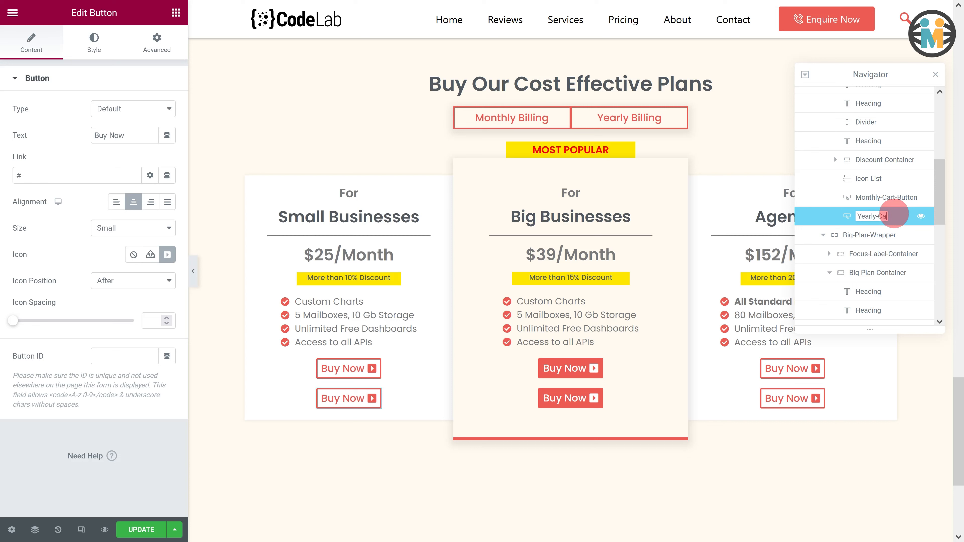
text(rt-Button)
- Rename the Big Businesses plan's duplicated button to Yearly-Cart-Button
click(592, 398)
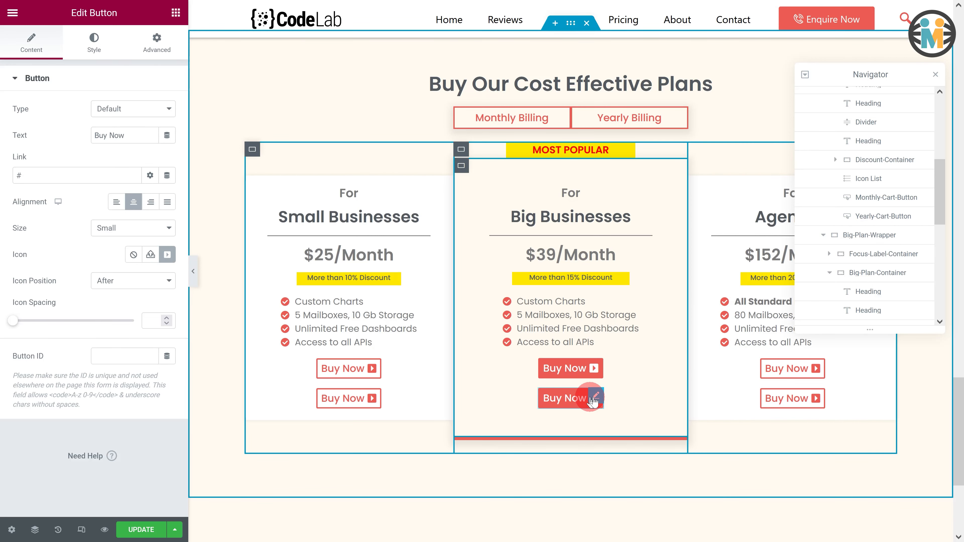
double_click(888, 216)
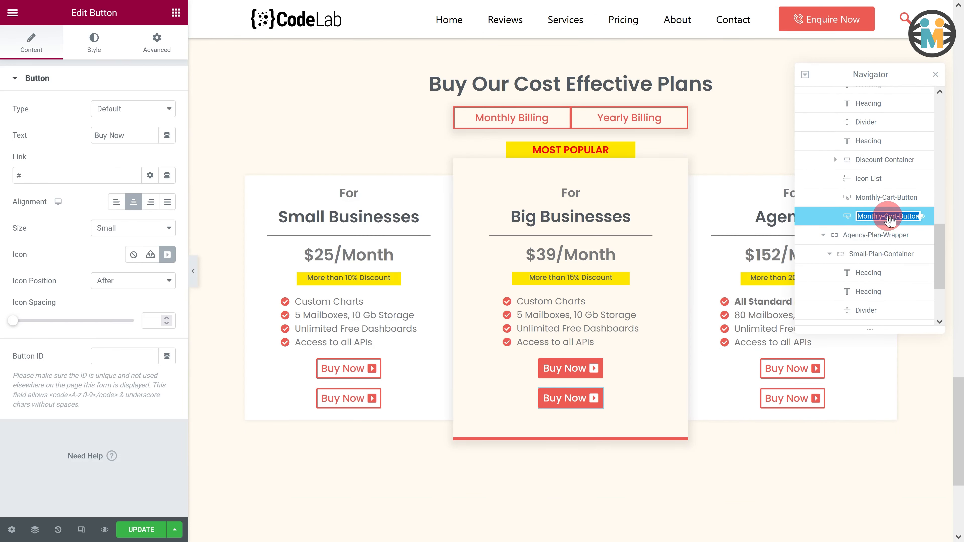
text(Year)
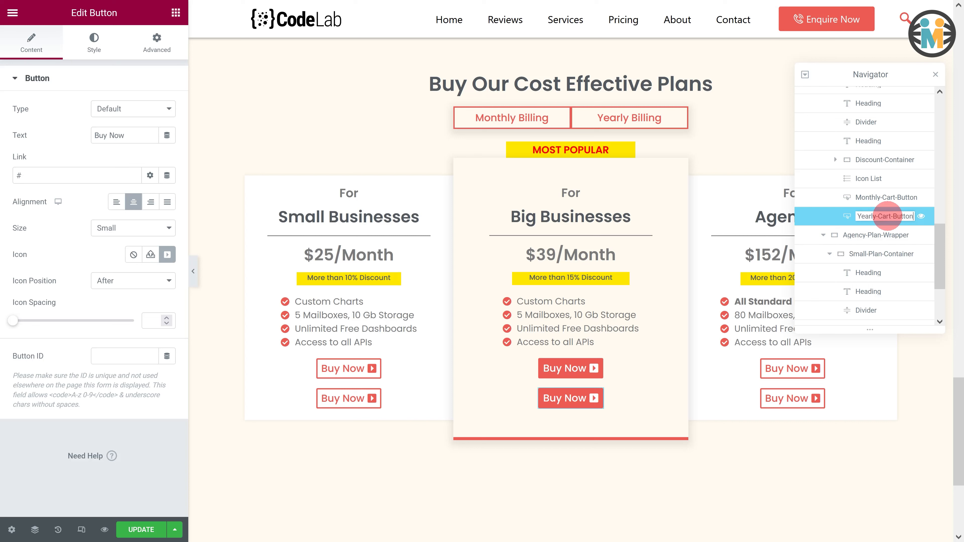
- Rename the Agencies plan's duplicated button to Yearly-Cart-Button
click(816, 394)
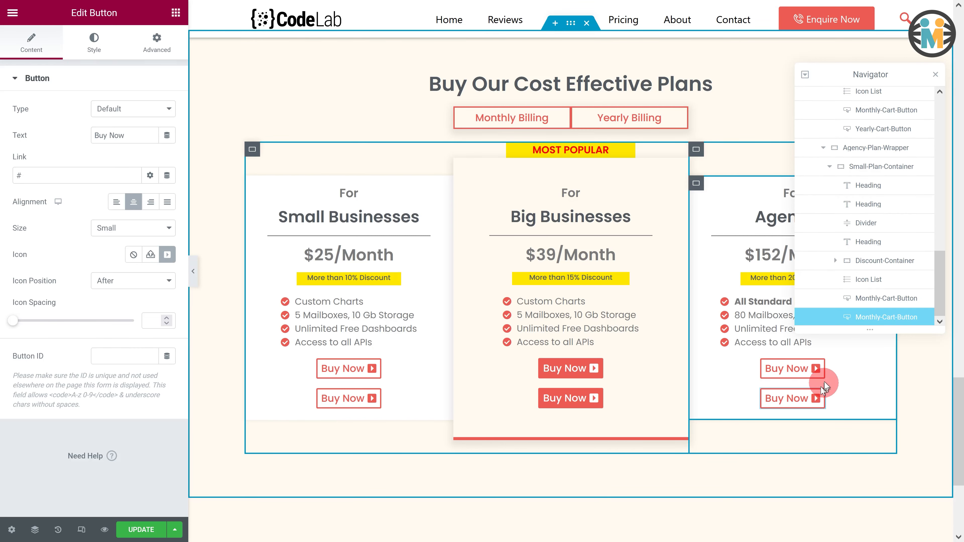
double_click(881, 317)
text(Yearl)
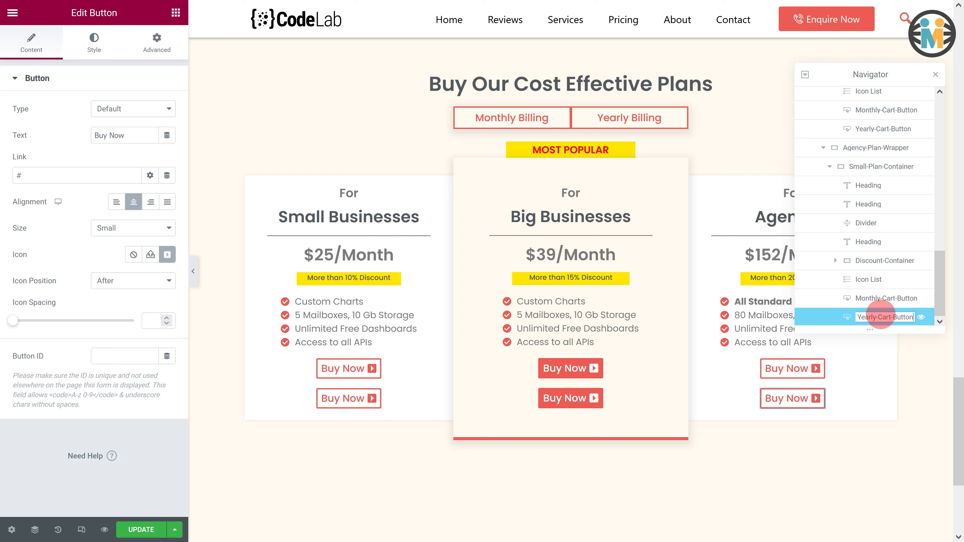
click(375, 367)
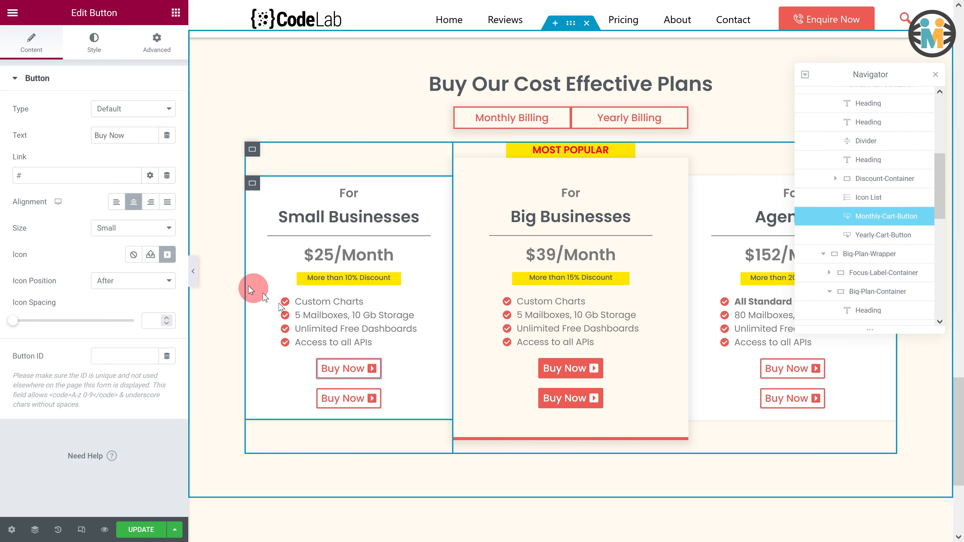
drag(27, 178, 8, 177)
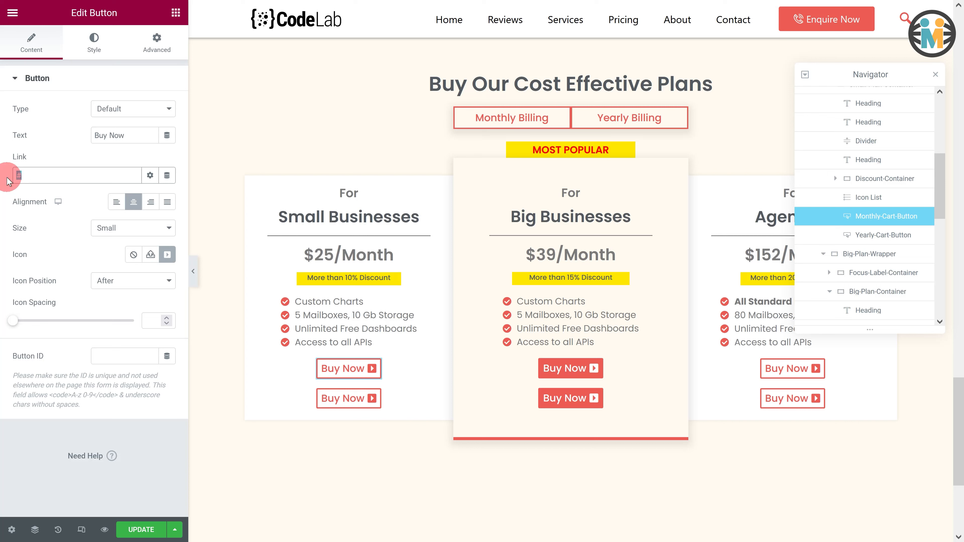
text(https://www.google.com)
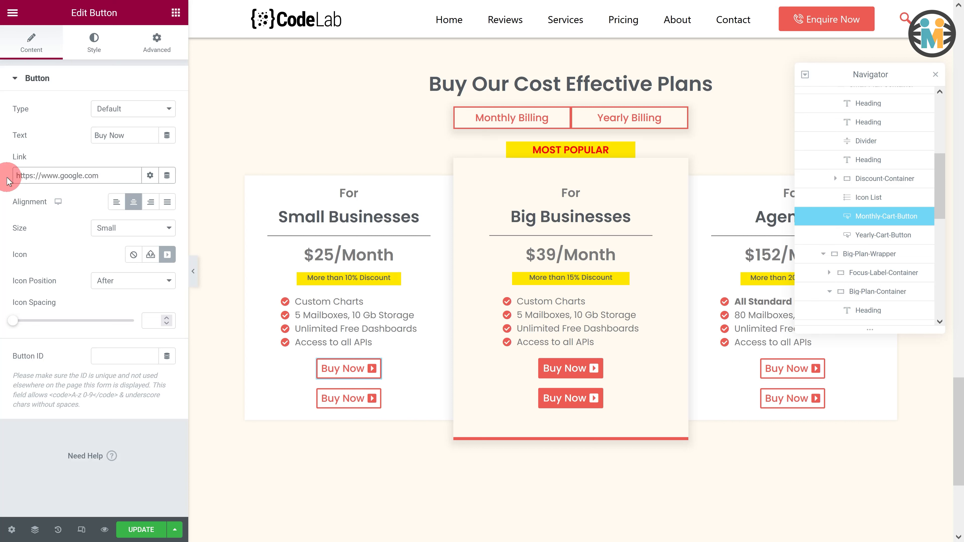
click(596, 367)
click(31, 43)
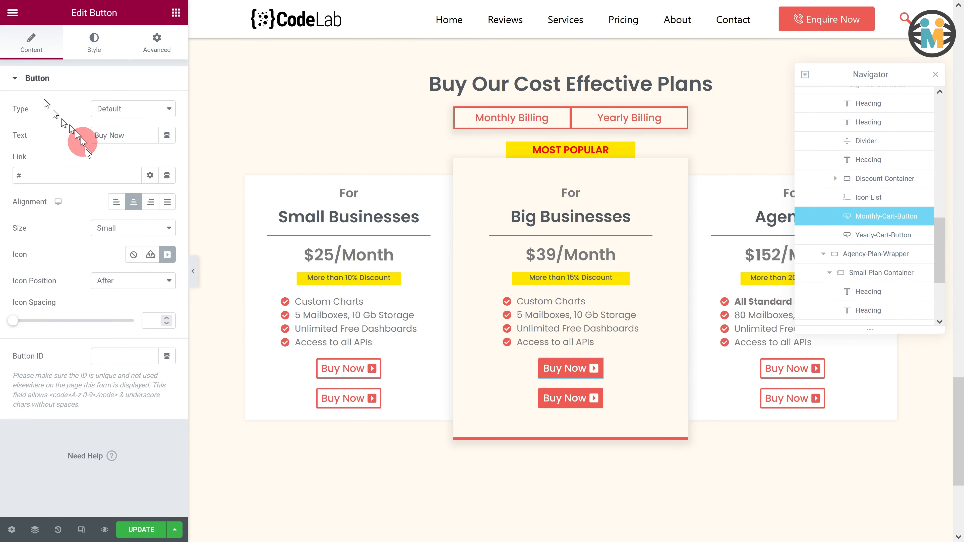
drag(37, 176, 10, 179)
text(https://www.google.com)
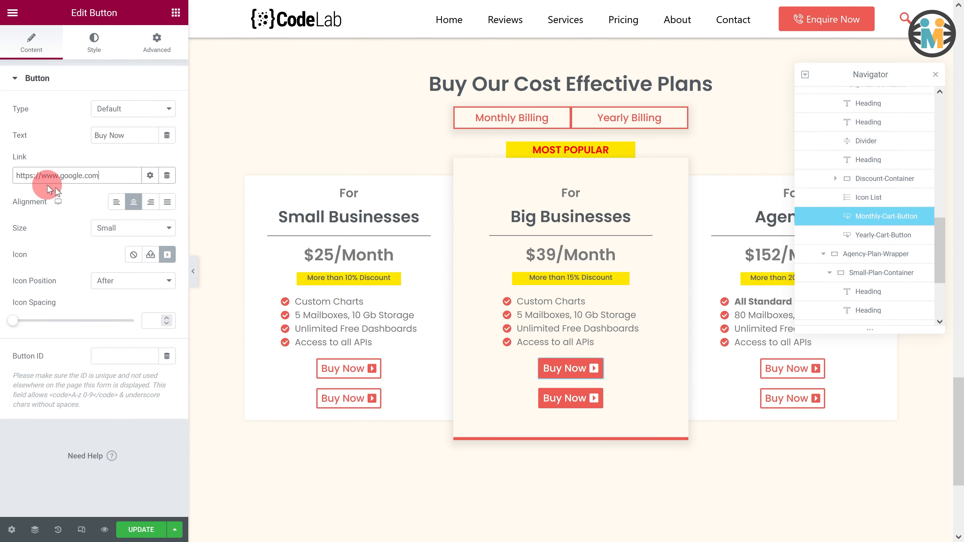
click(818, 367)
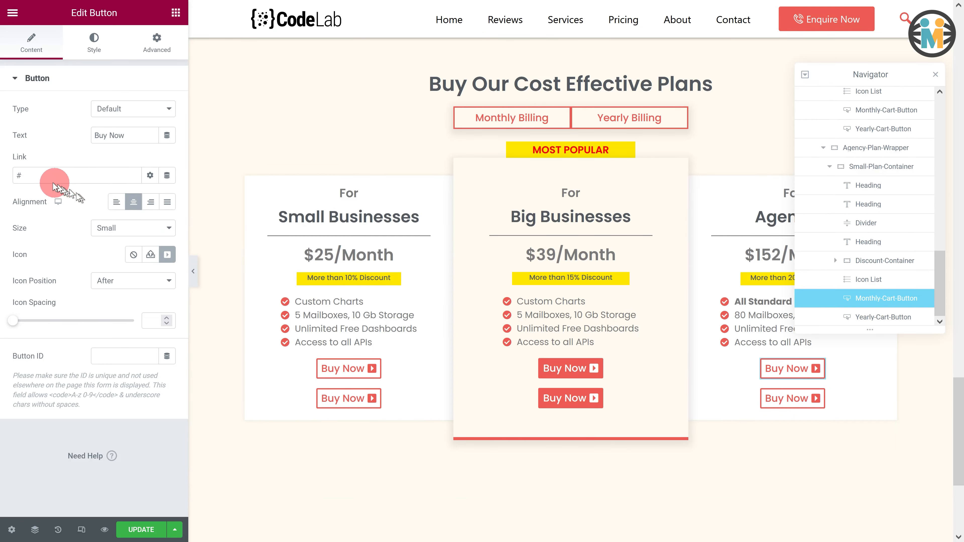
drag(54, 177, 15, 175)
text(https://www.google.com)
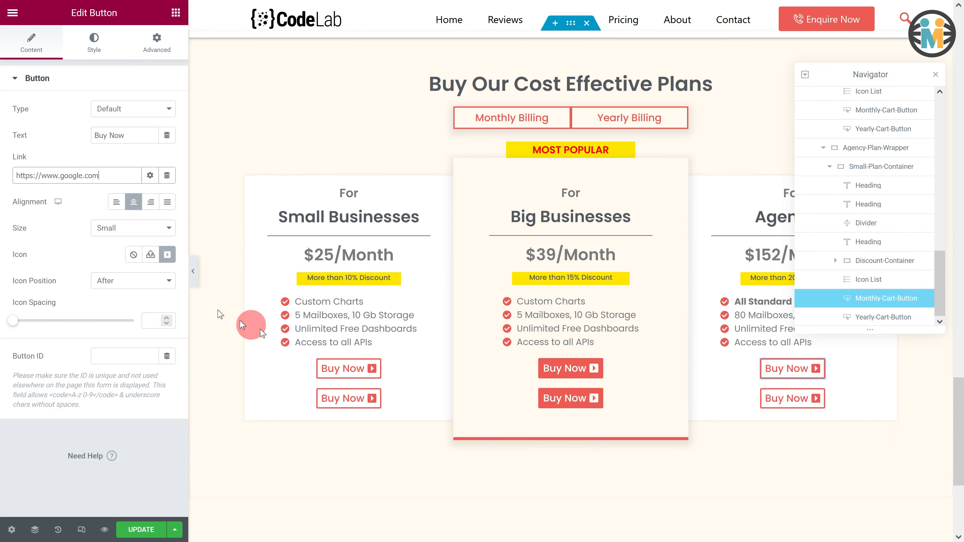
click(376, 397)
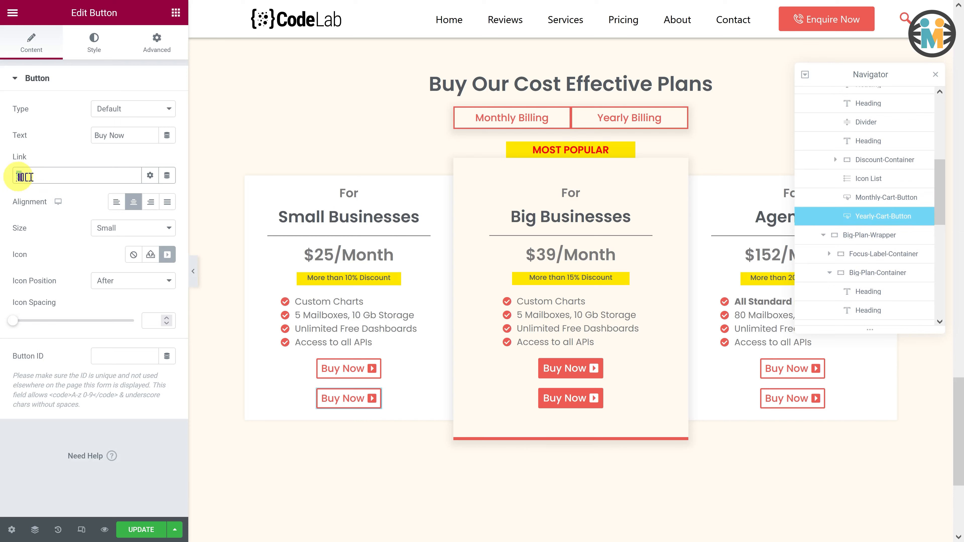
drag(45, 178, 17, 176)
text(https://www.bing.com)
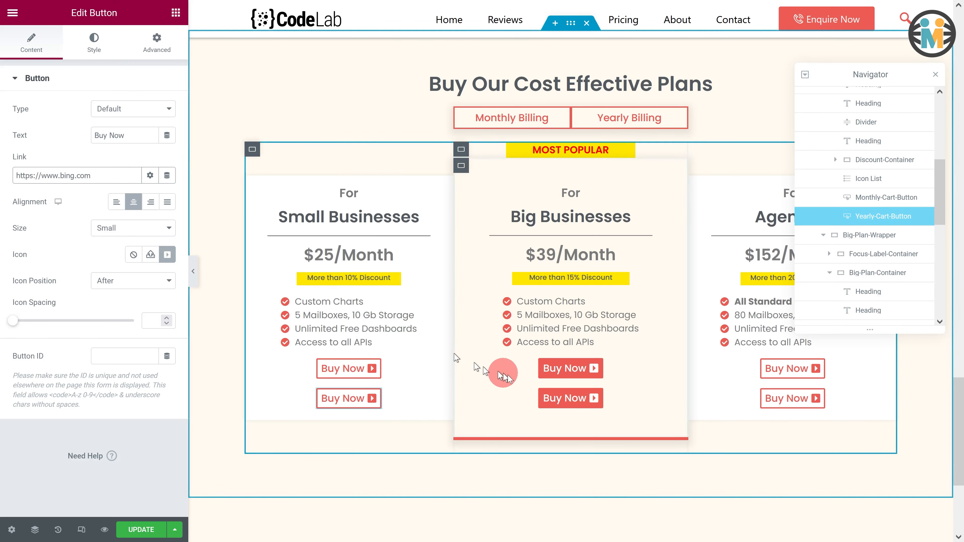
click(595, 403)
click(15, 177)
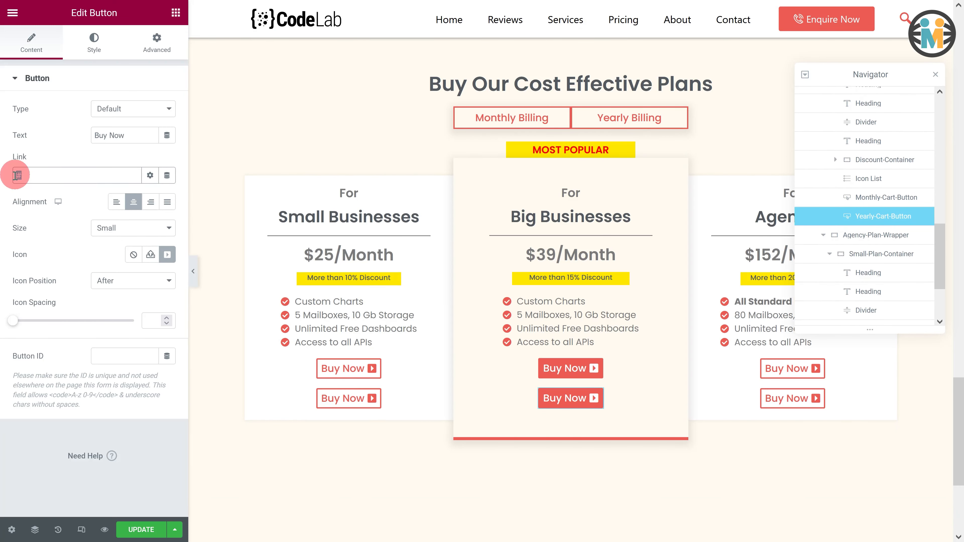
click(819, 397)
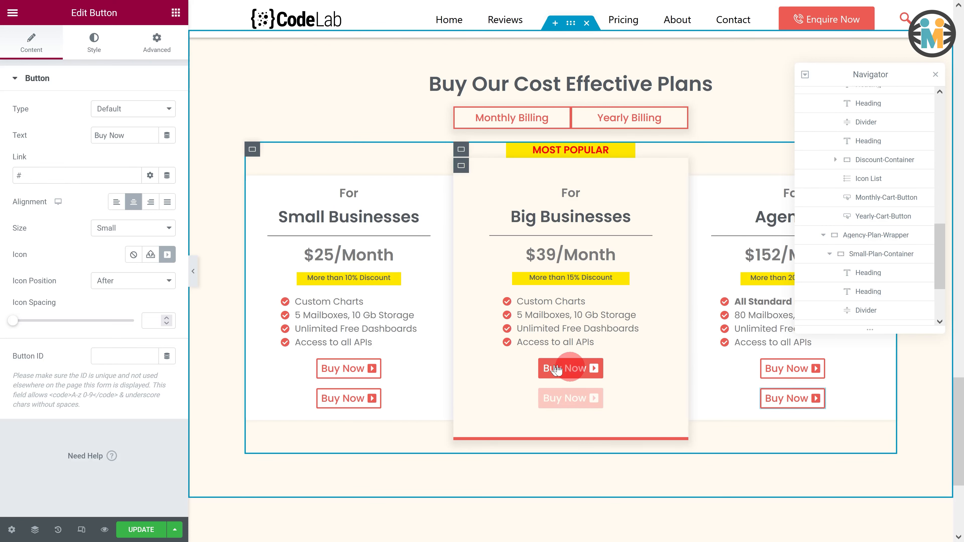
drag(43, 177, 16, 176)
text(https://www.bing.com)
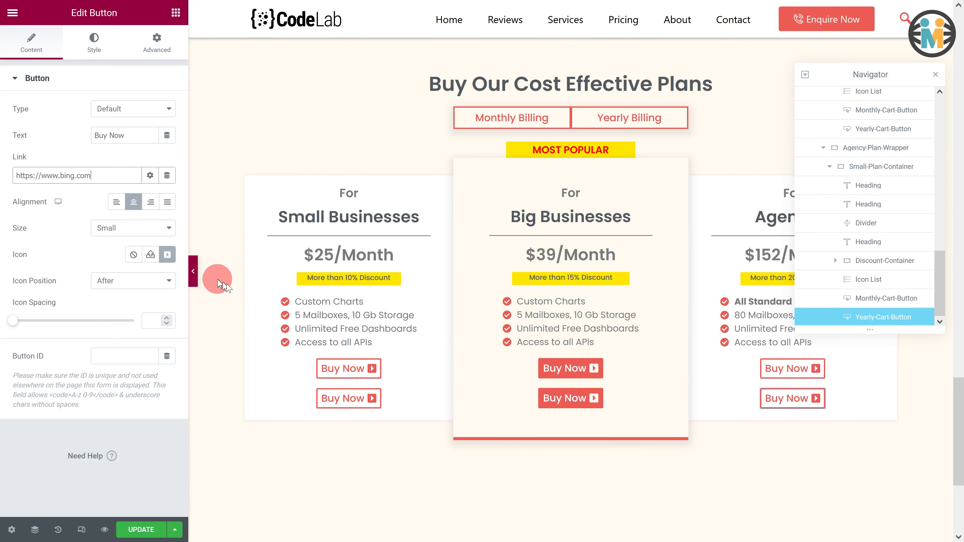
- Give the Small Businesses plan's buttons the CSS classes monthly_btn and yearly_btn respectively
click(375, 366)
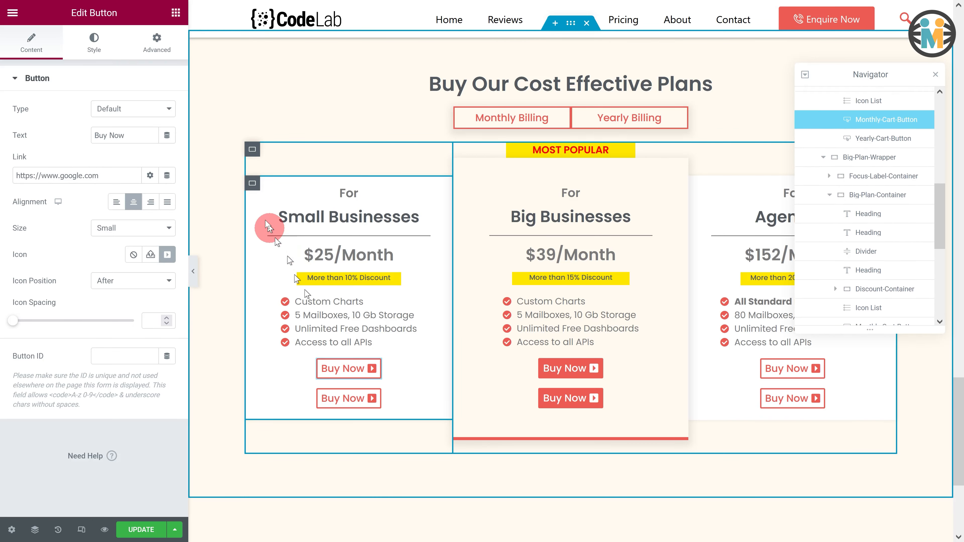
click(157, 44)
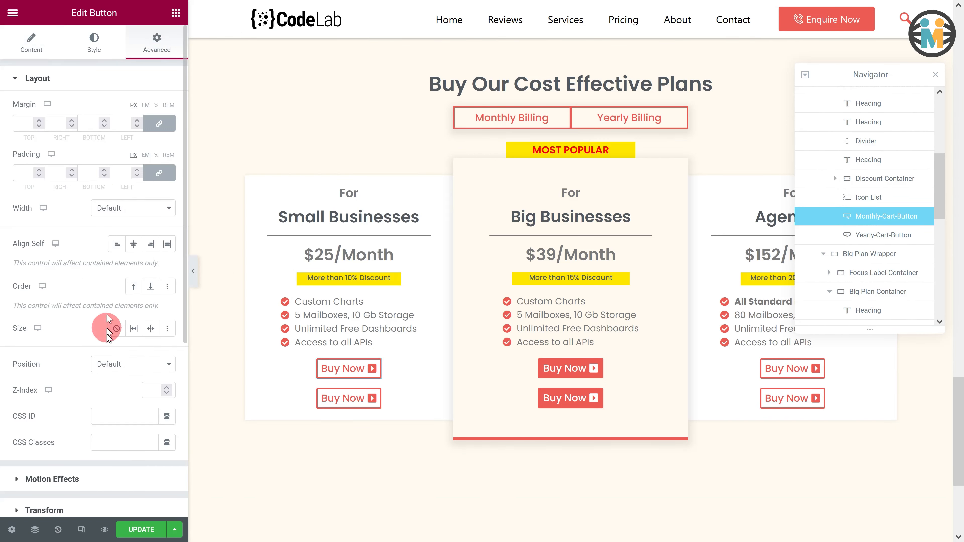
click(105, 445)
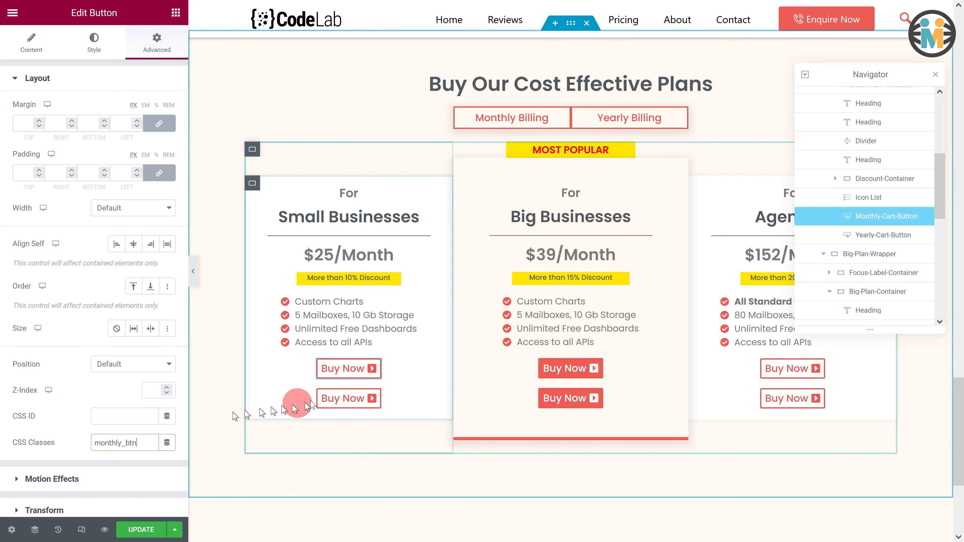
click(376, 395)
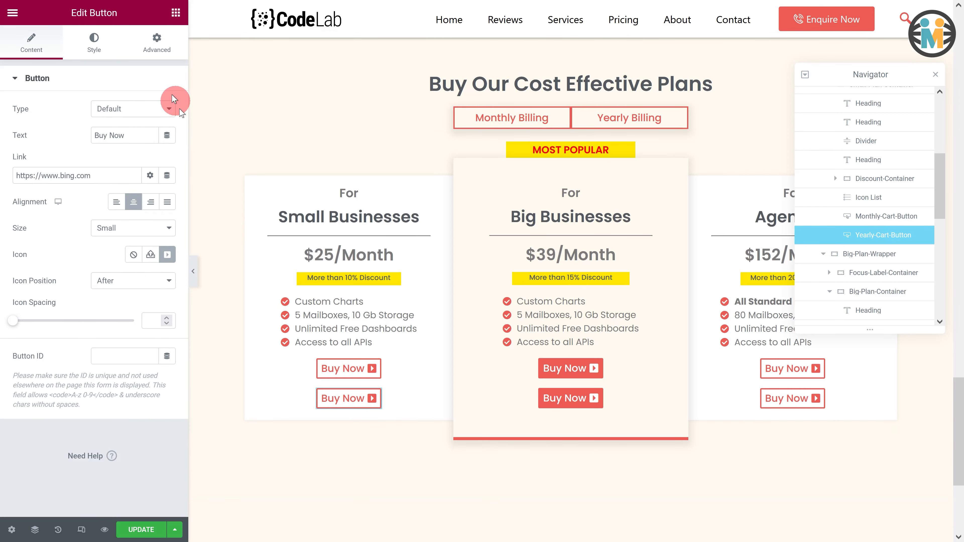
click(156, 55)
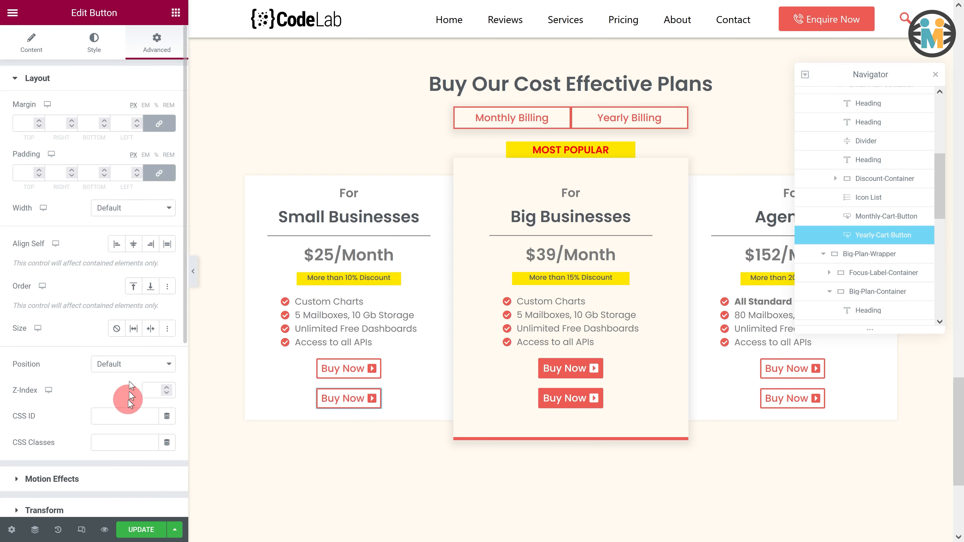
click(126, 441)
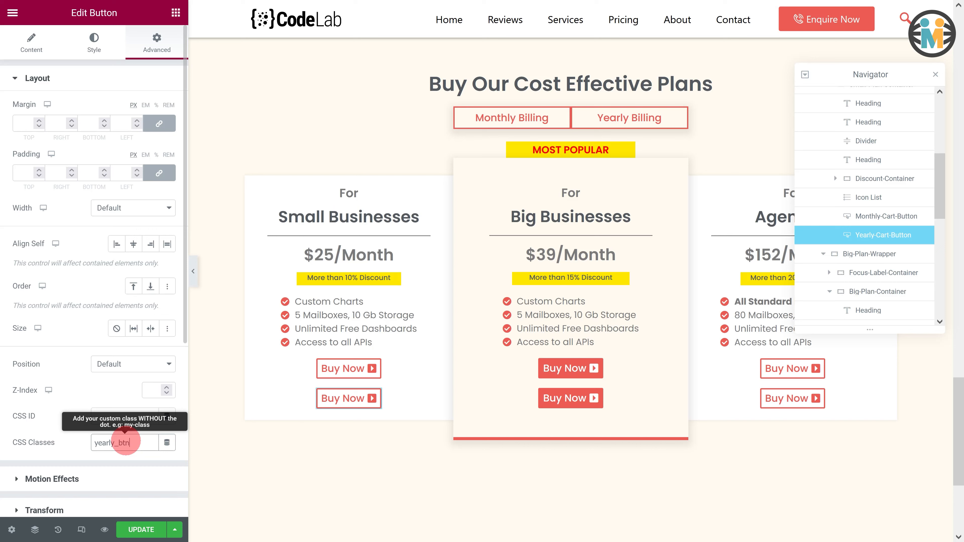
- Give the Big Businesses plan's buttons the CSS classes monthly_btn and yearly_btn respectively
click(597, 368)
click(156, 43)
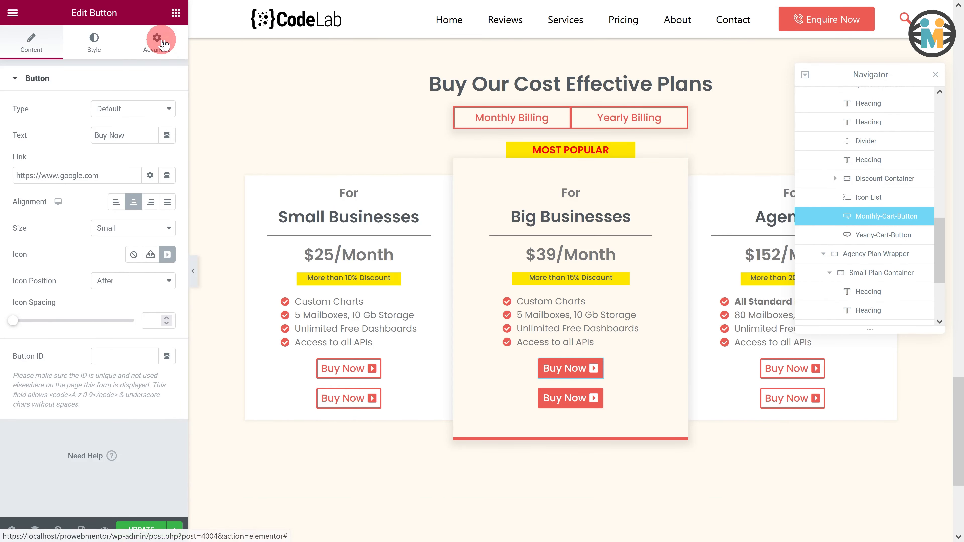
click(130, 446)
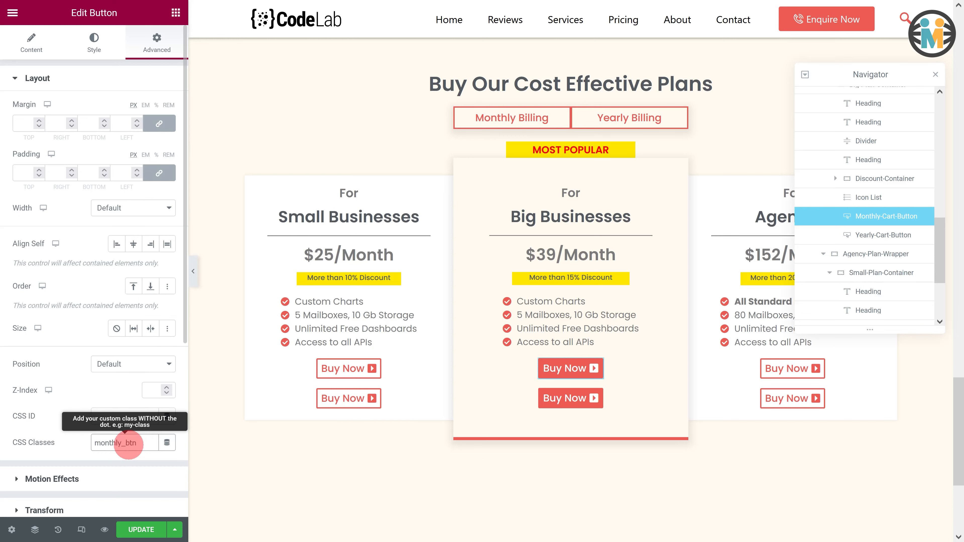
click(596, 398)
click(157, 41)
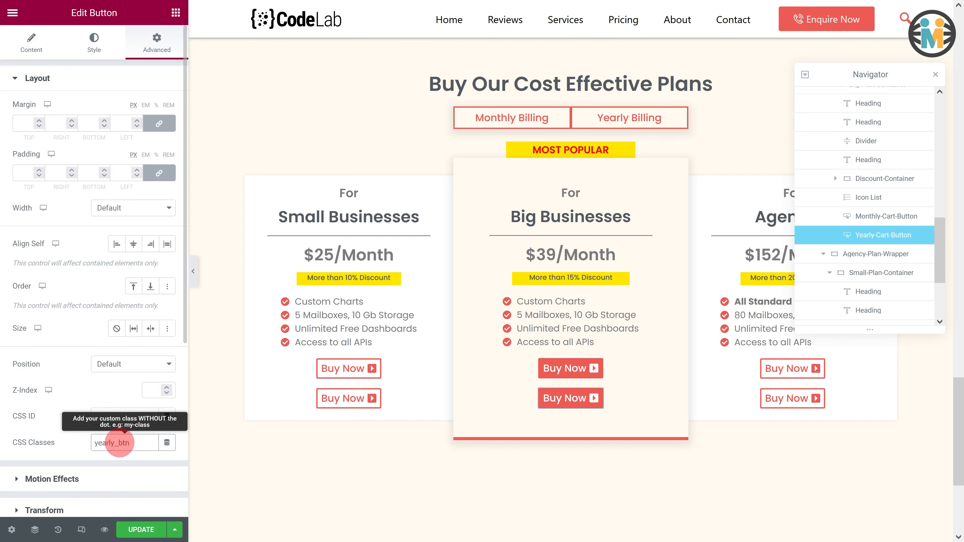
- Give the Agencies plan's buttons the CSS classes monthly_btn and yearly_btn respectively
click(815, 366)
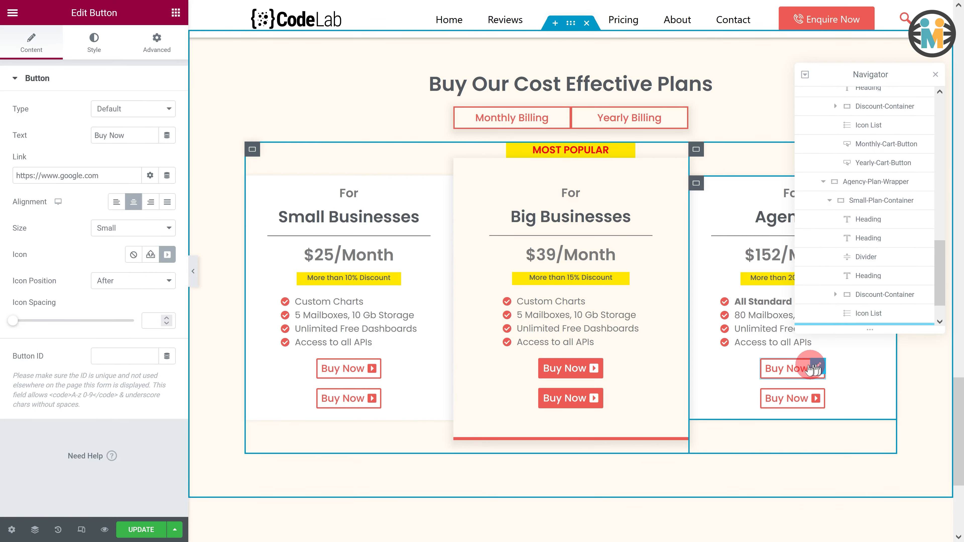
click(157, 42)
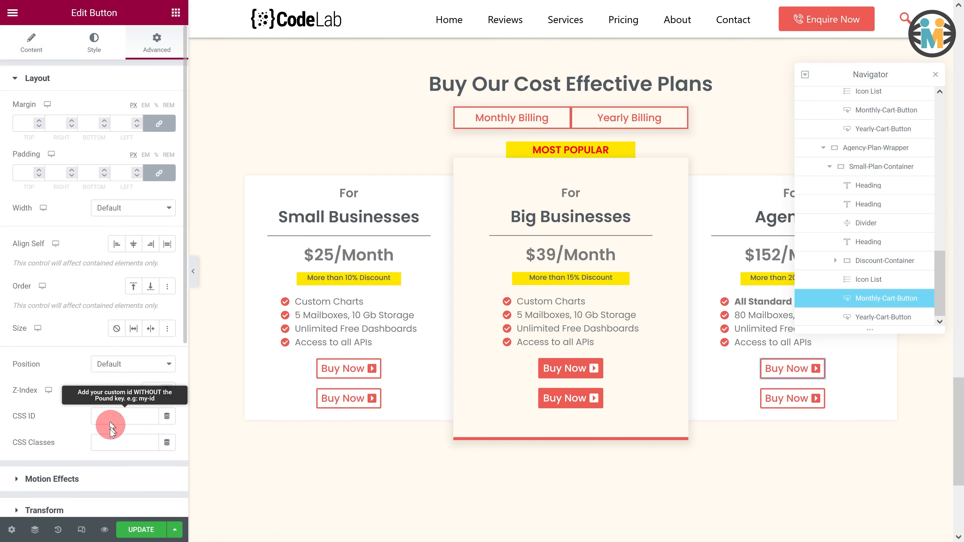
click(108, 443)
text(monthly_btn)
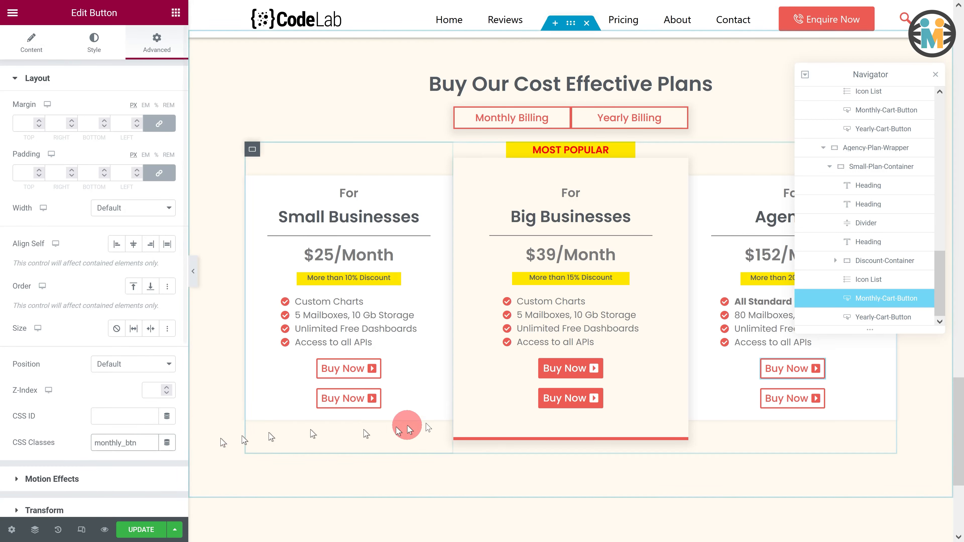
click(818, 396)
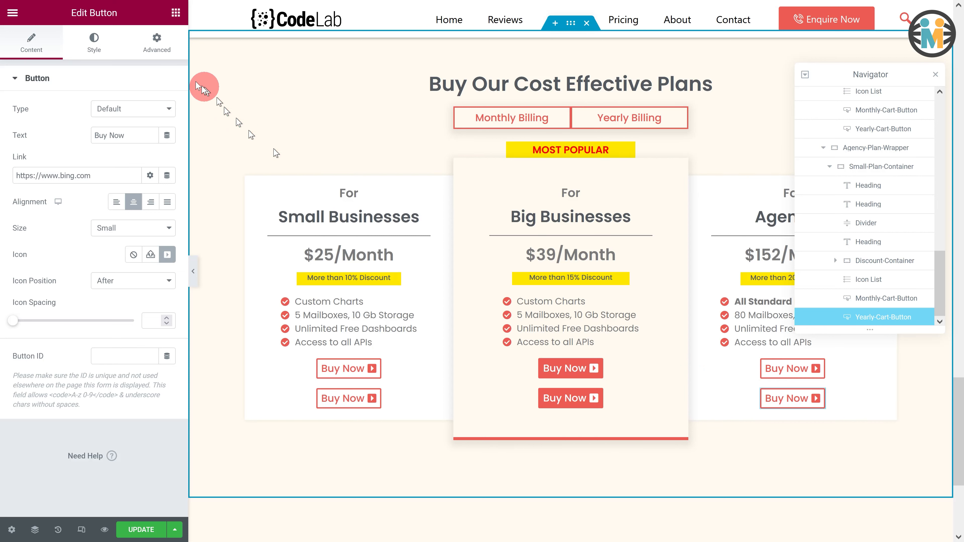
click(157, 42)
click(103, 442)
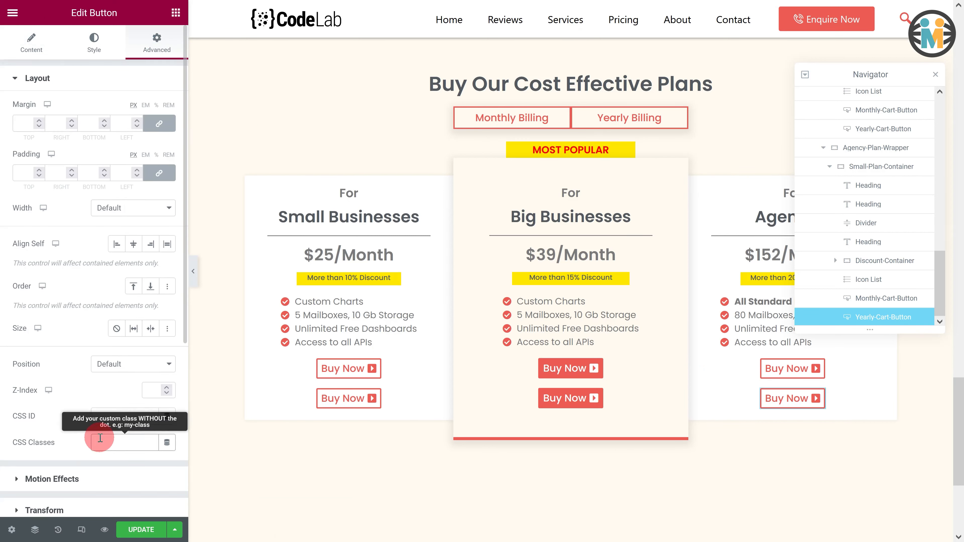
click(130, 443)
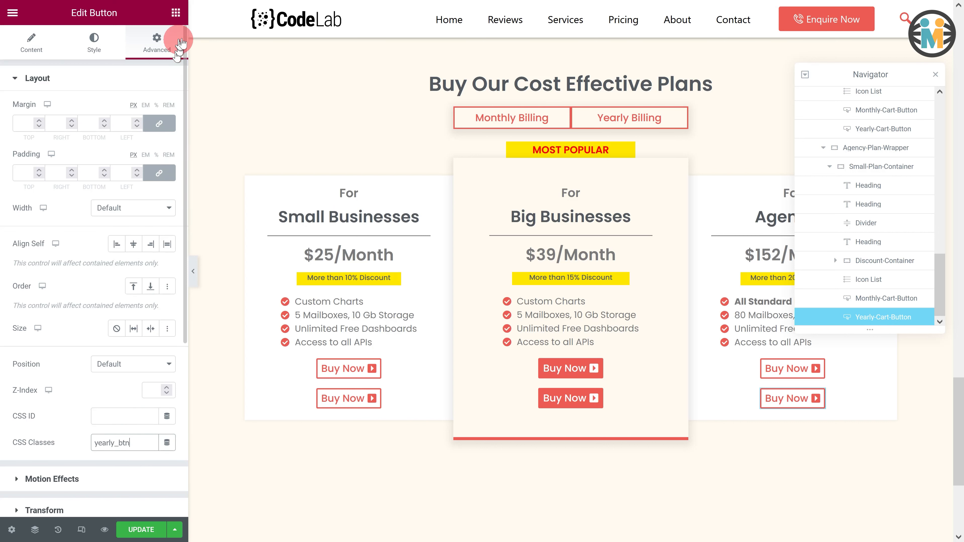
- Add an HTML widget above the pricing title and paste the jQuery and CSS toggle code into it
click(179, 16)
click(138, 64)
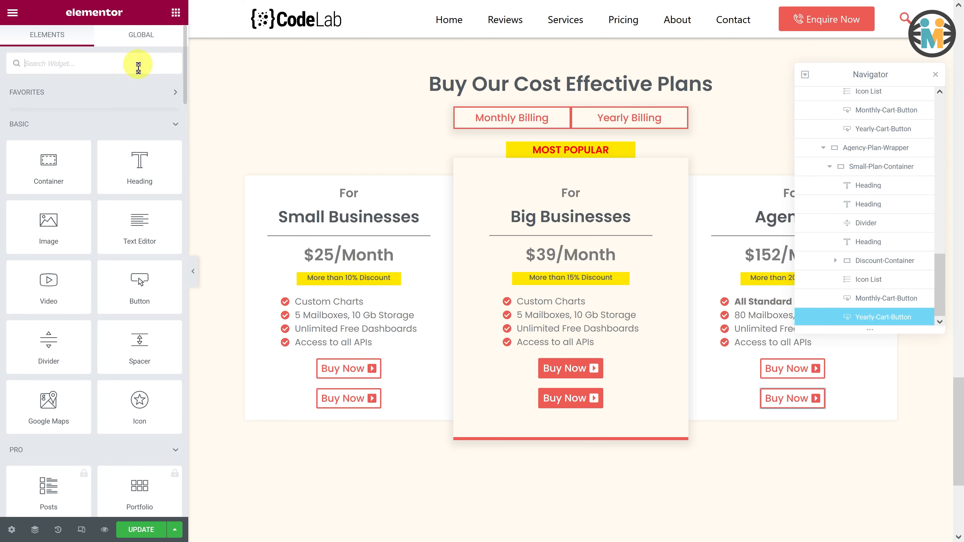
text(html)
drag(49, 108, 440, 80)
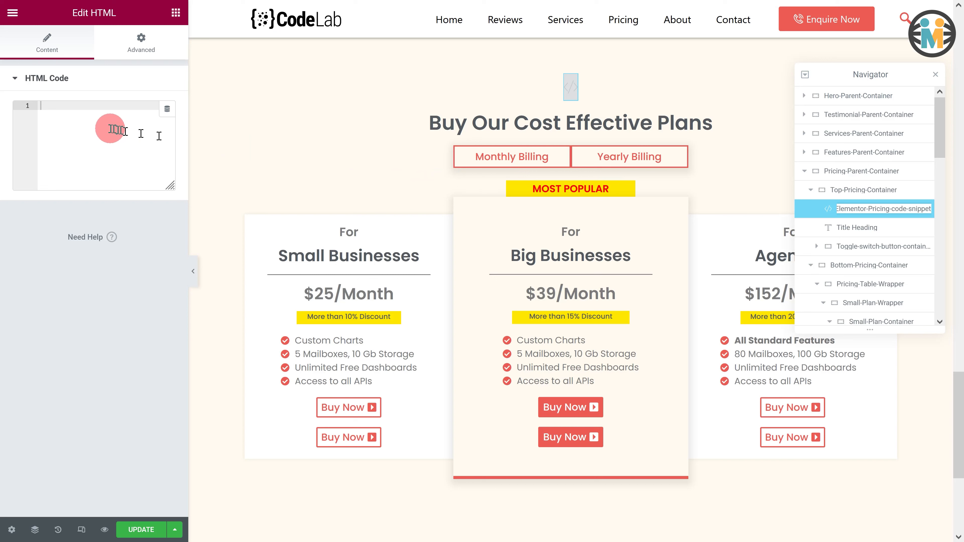
click(105, 127)
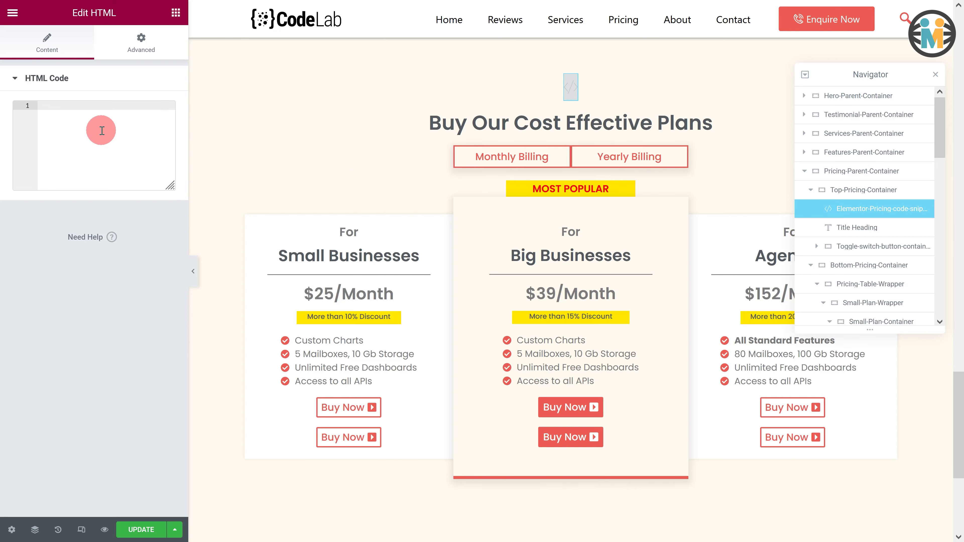
key(ctrl+v)
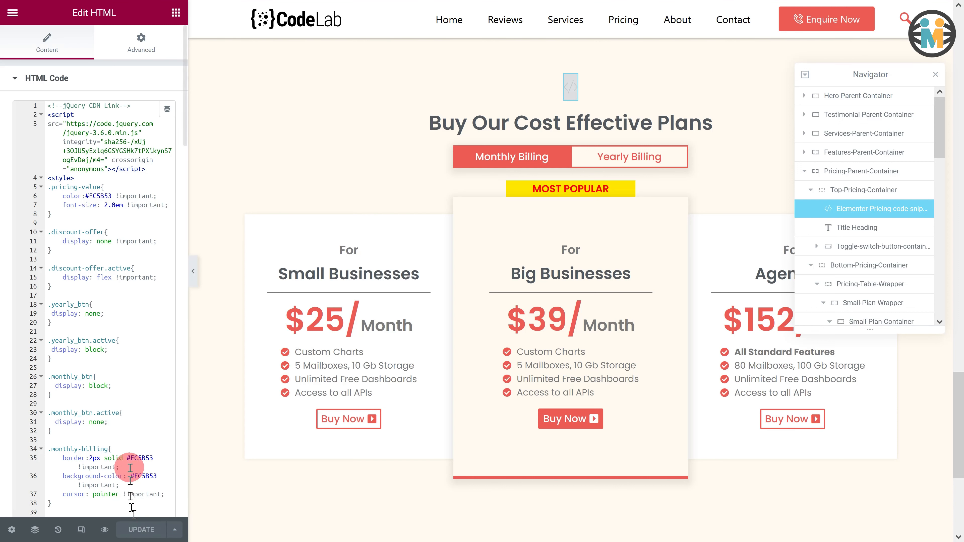
- Open the page in a new browser tab and test switching between Monthly Billing and Yearly Billing
click(14, 19)
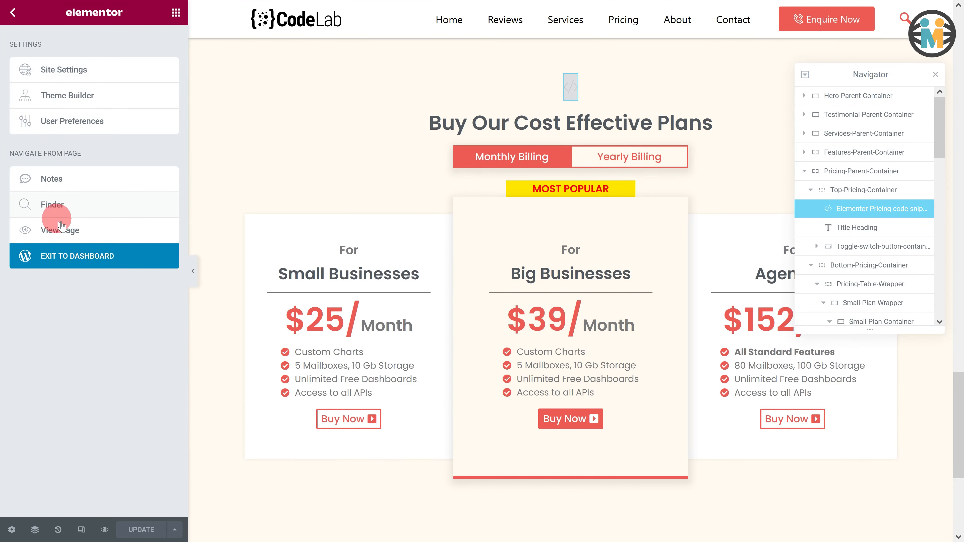
right_click(65, 235)
click(114, 266)
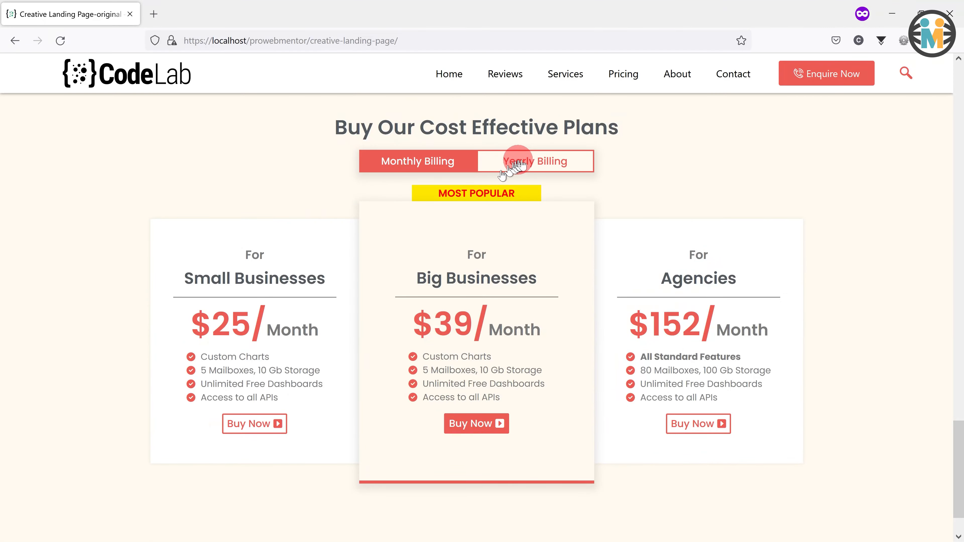
click(513, 159)
click(425, 164)
click(517, 159)
click(432, 161)
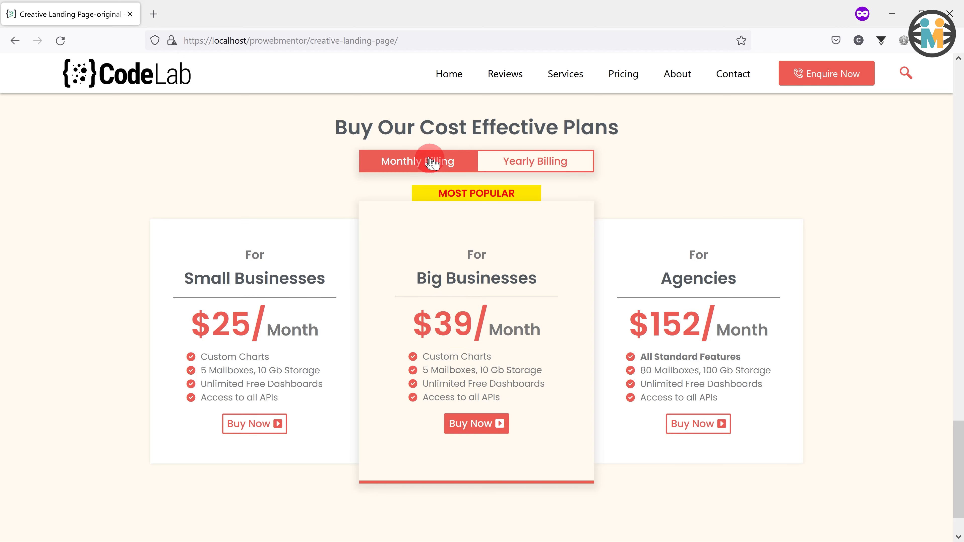
click(513, 162)
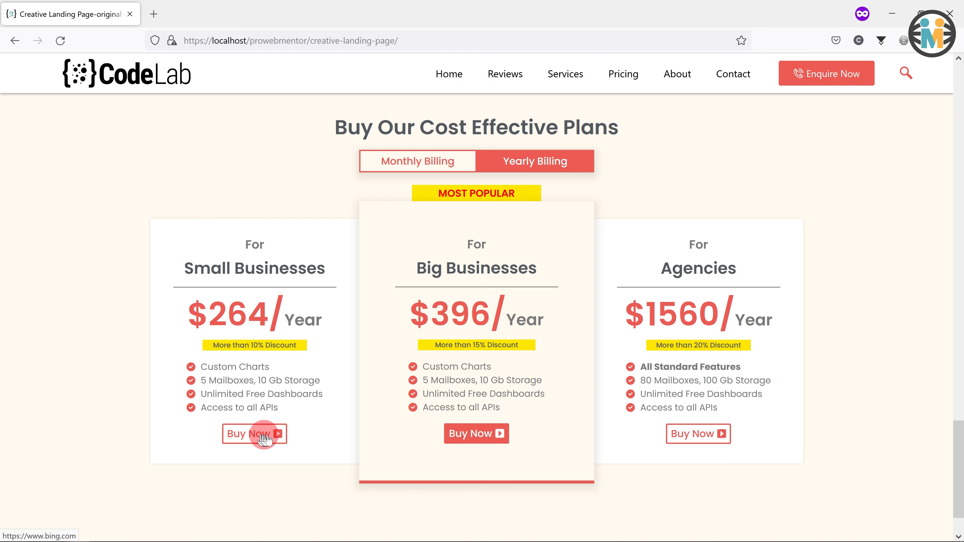
- Test the billing toggle on the live page and the Small Businesses Buy Now links under both monthly and yearly billing
click(409, 159)
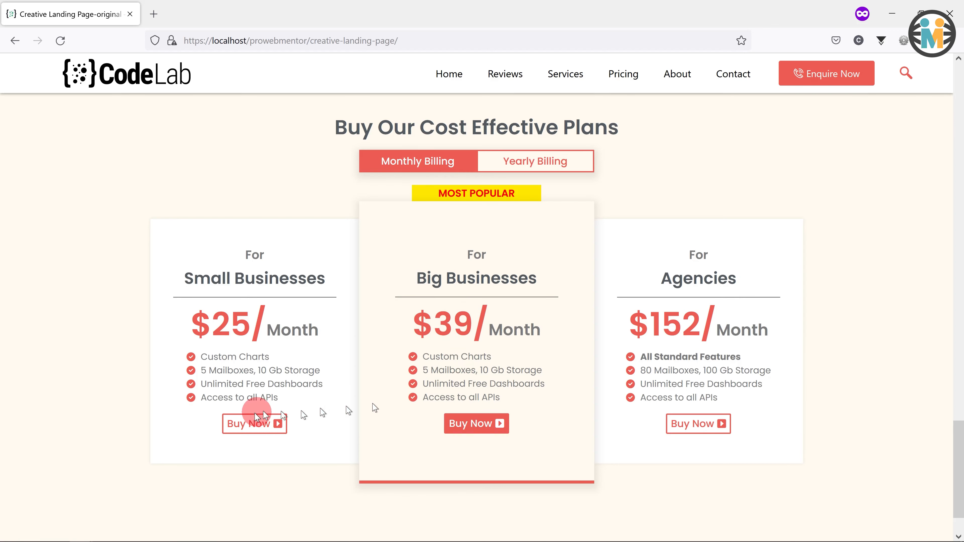
click(524, 161)
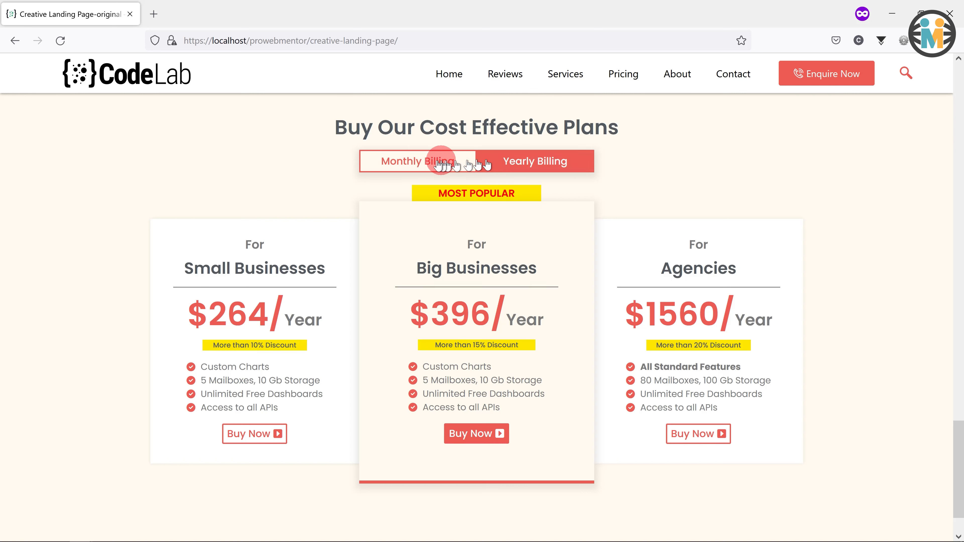
click(427, 164)
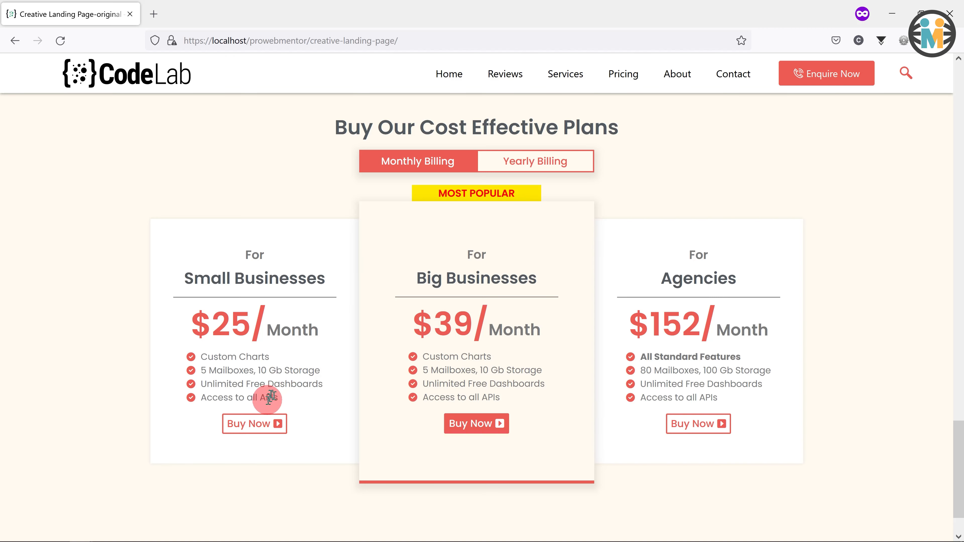
click(251, 425)
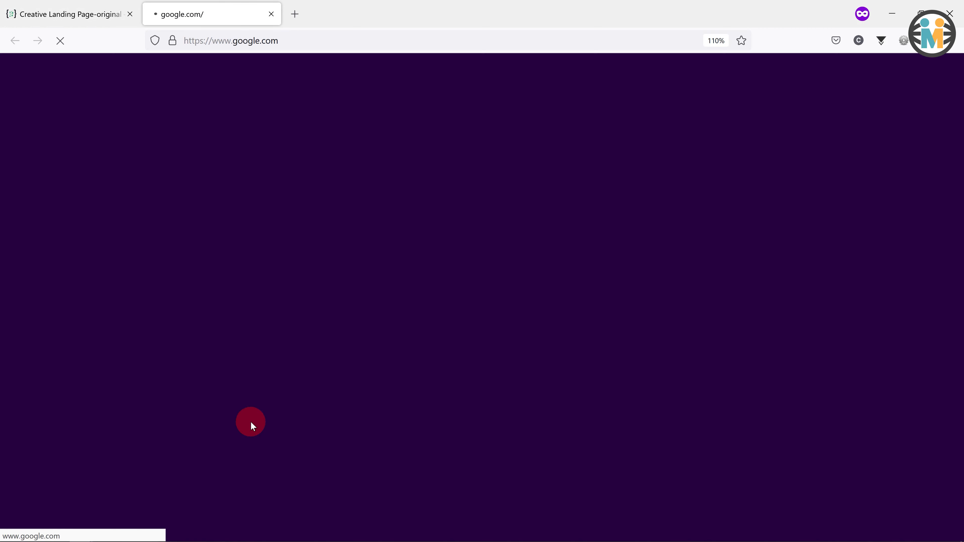
click(102, 19)
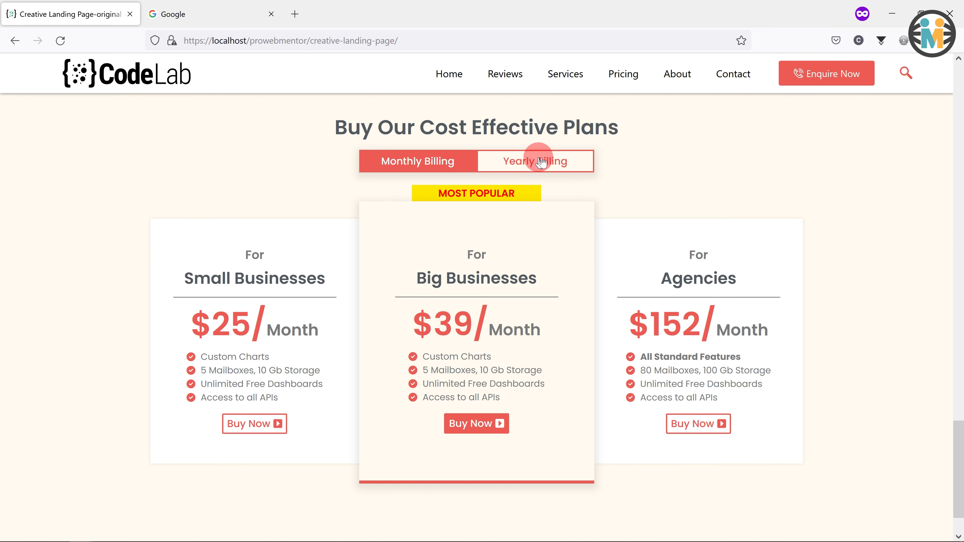
click(542, 162)
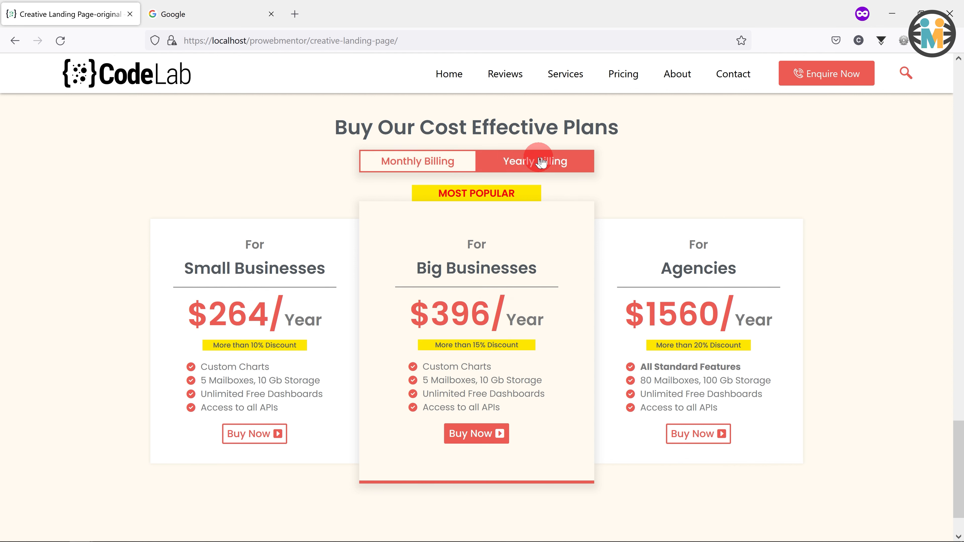
click(263, 440)
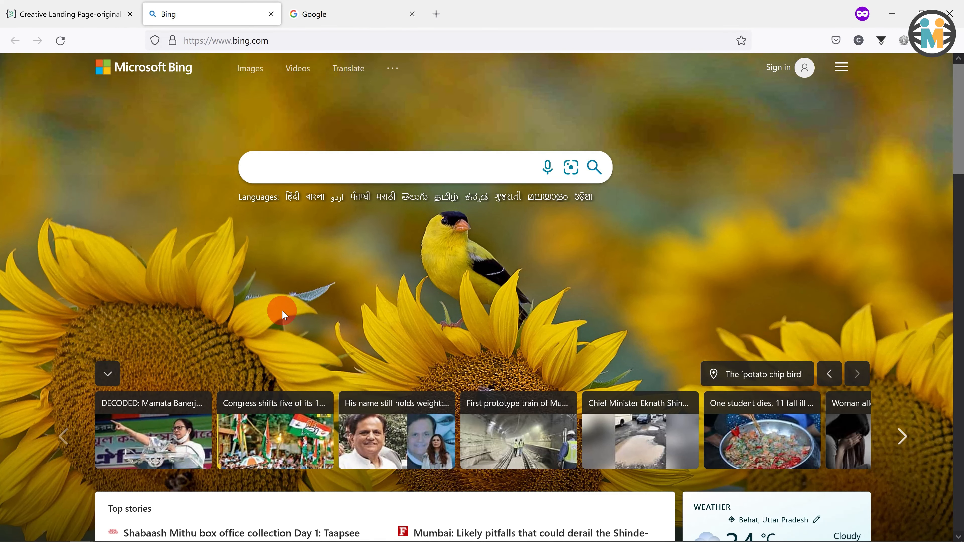
click(83, 15)
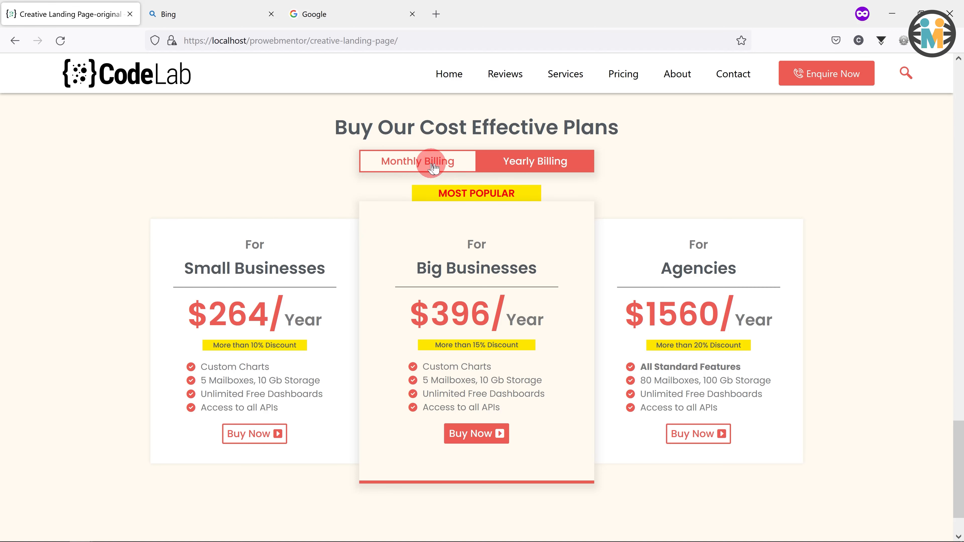
click(423, 168)
click(515, 169)
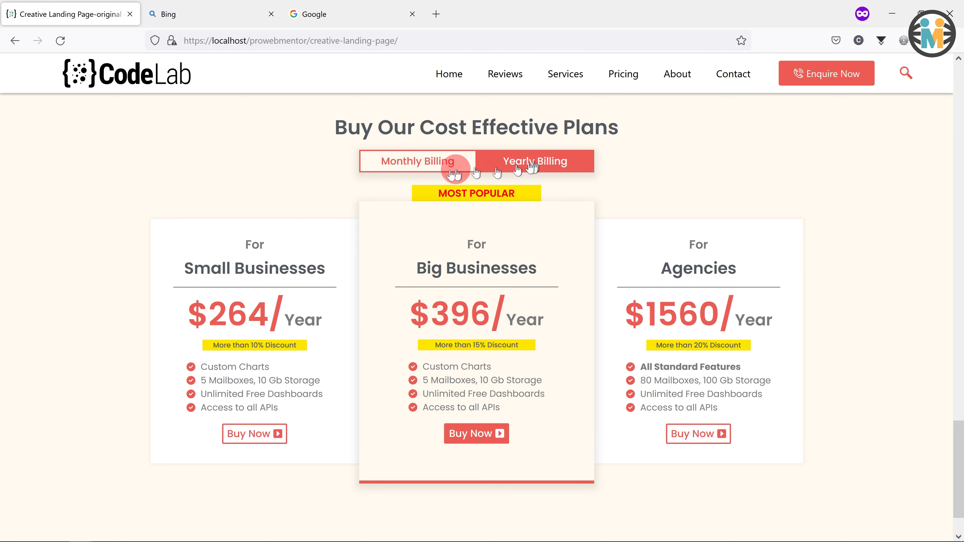
click(421, 168)
click(505, 165)
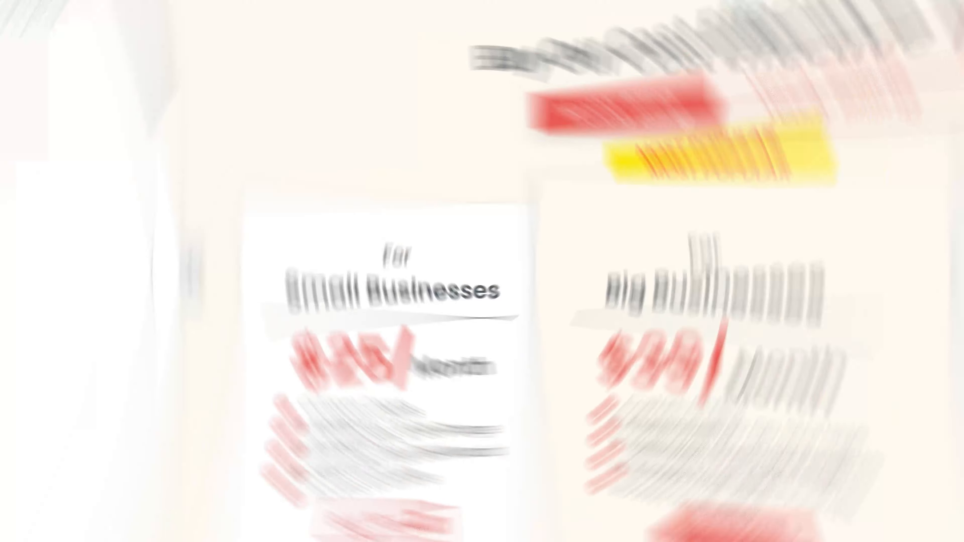
- Review the HTML widget's code block by block: the jQuery link, CSS rules, media queries and toggle script
click(48, 115)
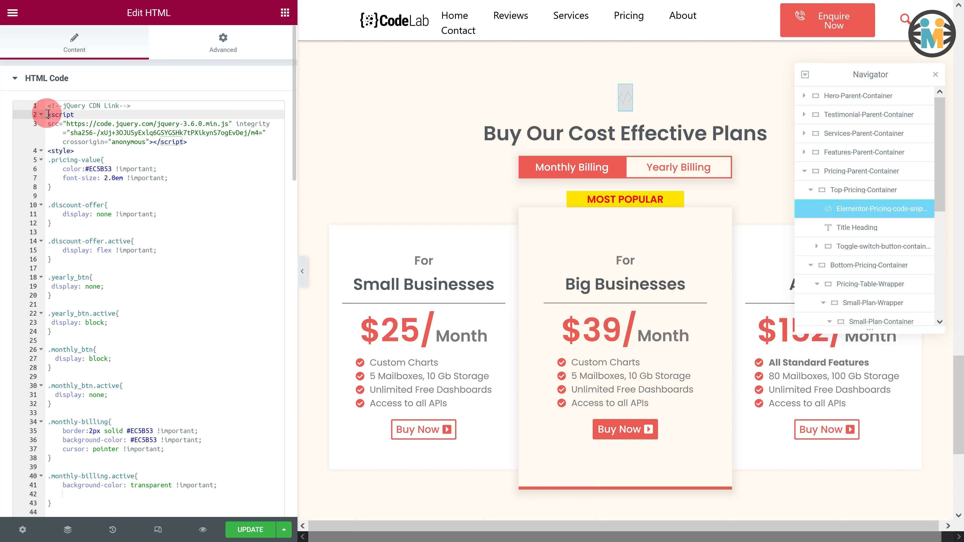
drag(50, 114, 84, 156)
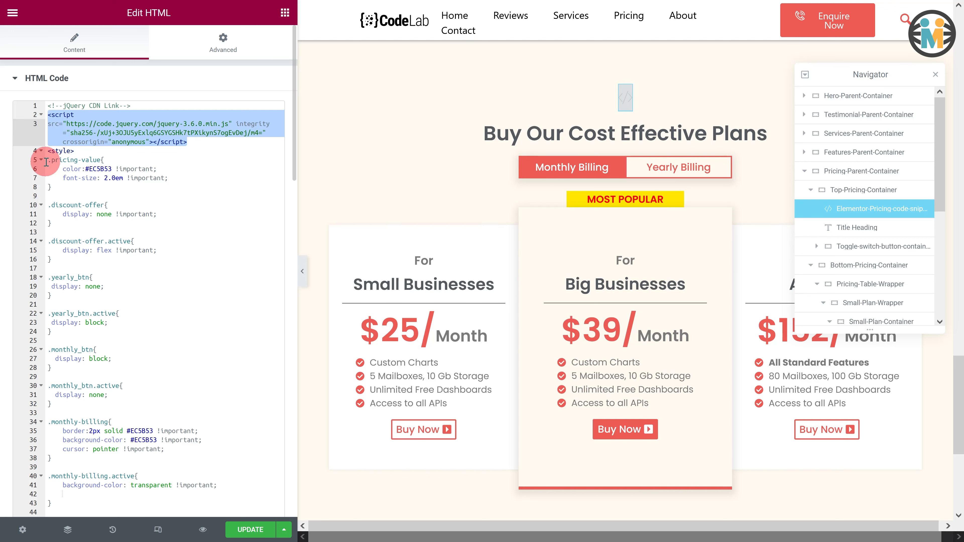
drag(46, 163, 52, 187)
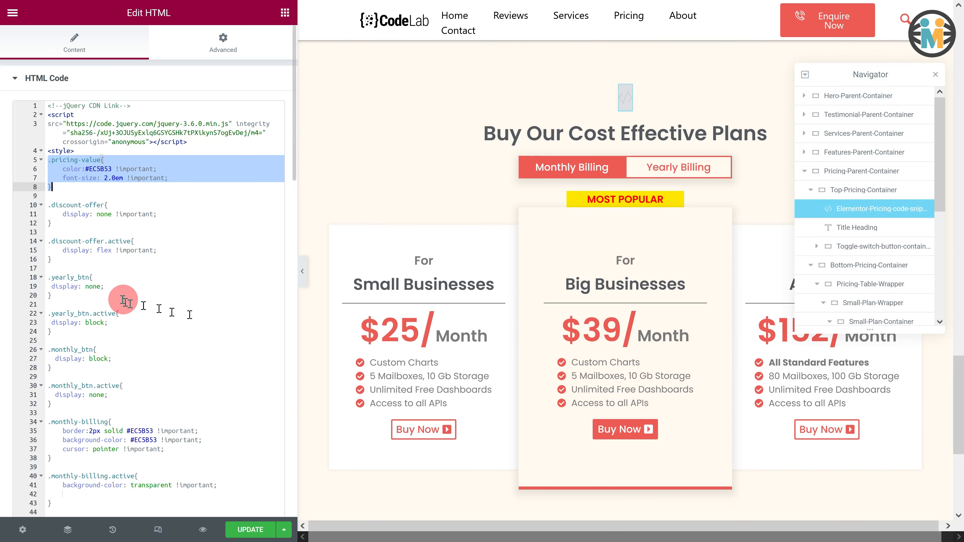
scroll(119, 280, down, 4)
drag(48, 272, 79, 440)
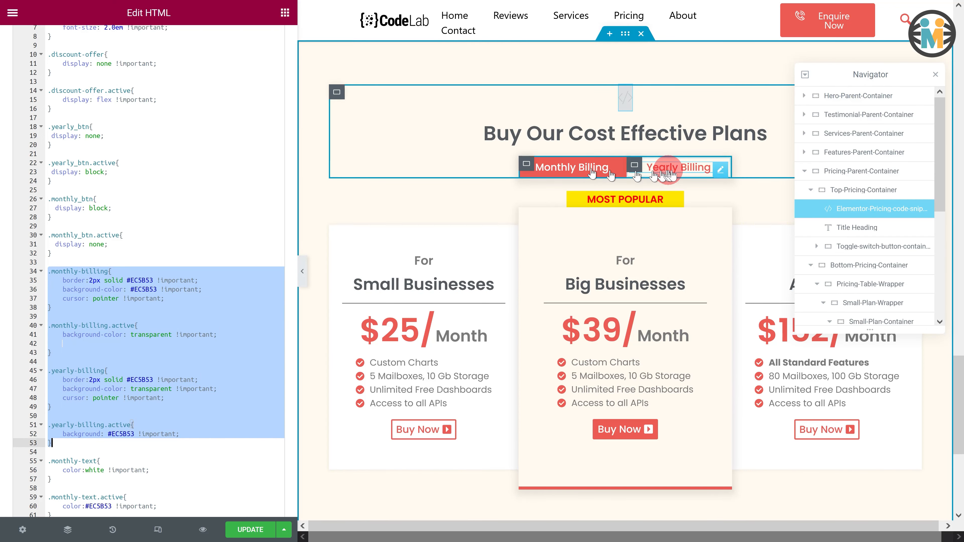
scroll(155, 280, down, 5)
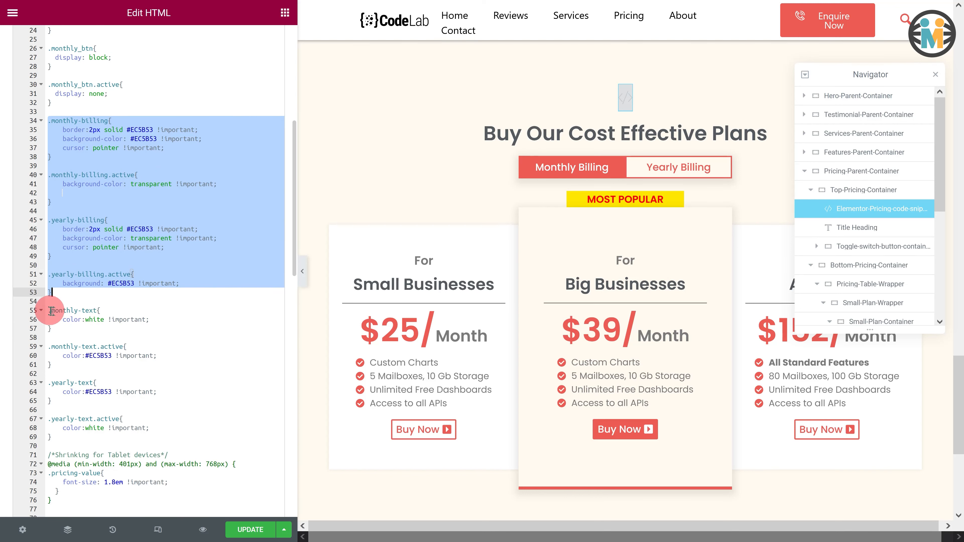
drag(48, 310, 53, 438)
click(566, 172)
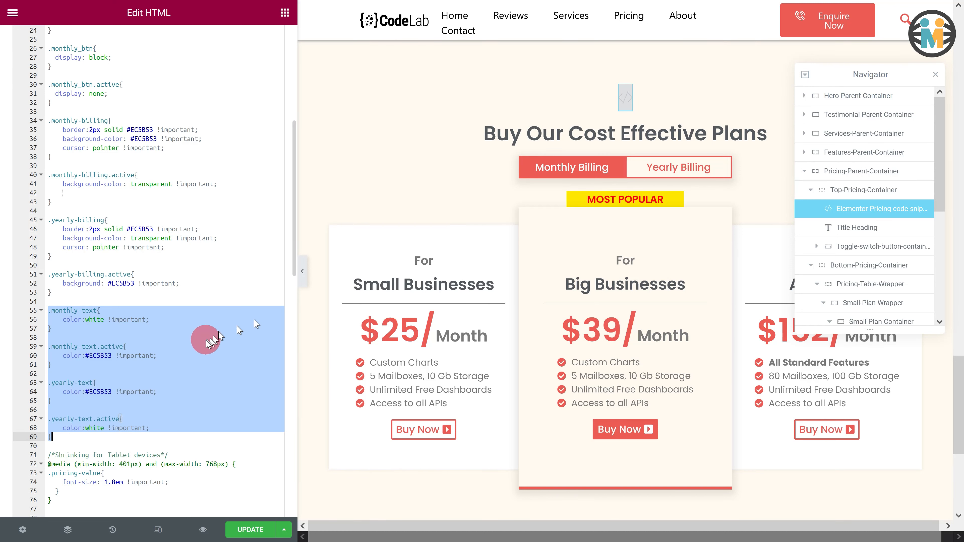
scroll(175, 335, down, 3)
scroll(175, 337, down, 2)
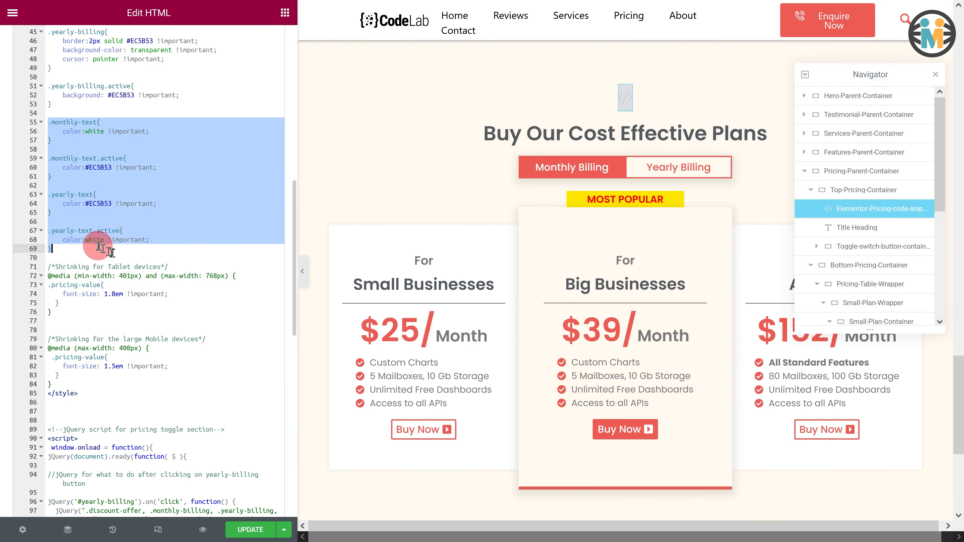
click(95, 231)
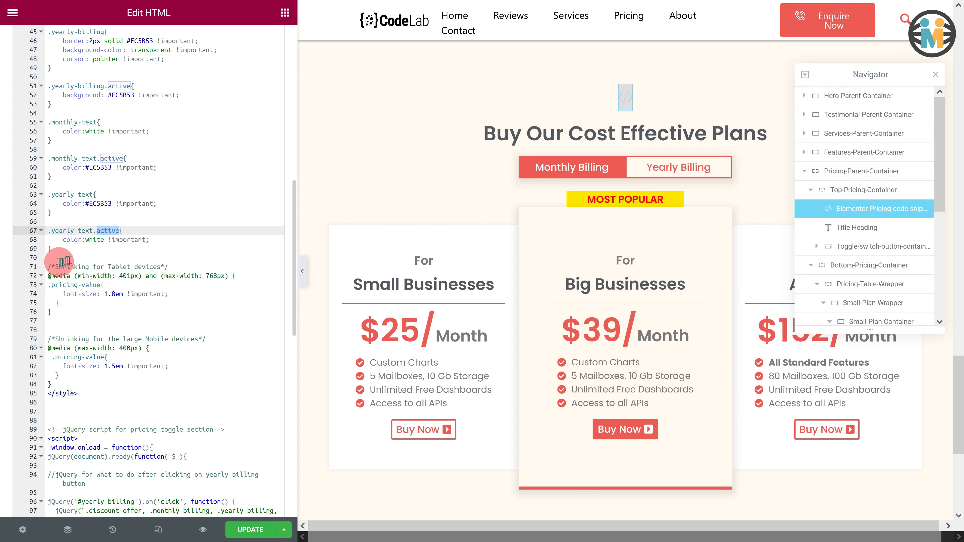
click(47, 266)
drag(47, 267, 60, 385)
scroll(106, 277, down, 10)
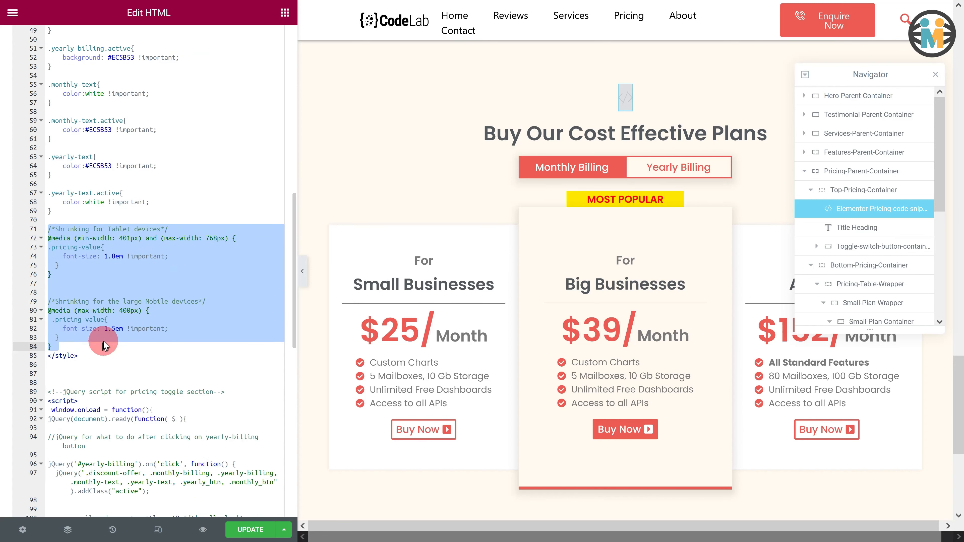
click(49, 126)
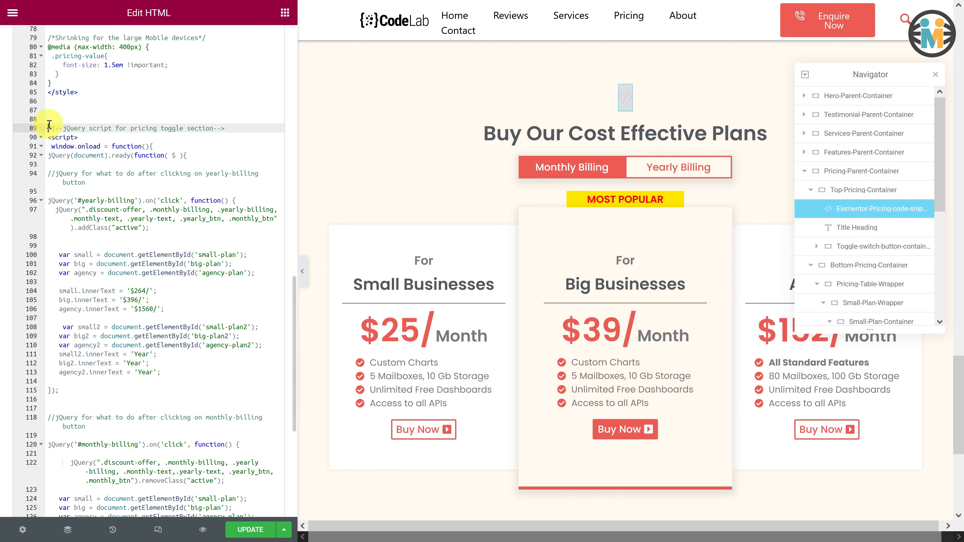
drag(50, 125, 137, 524)
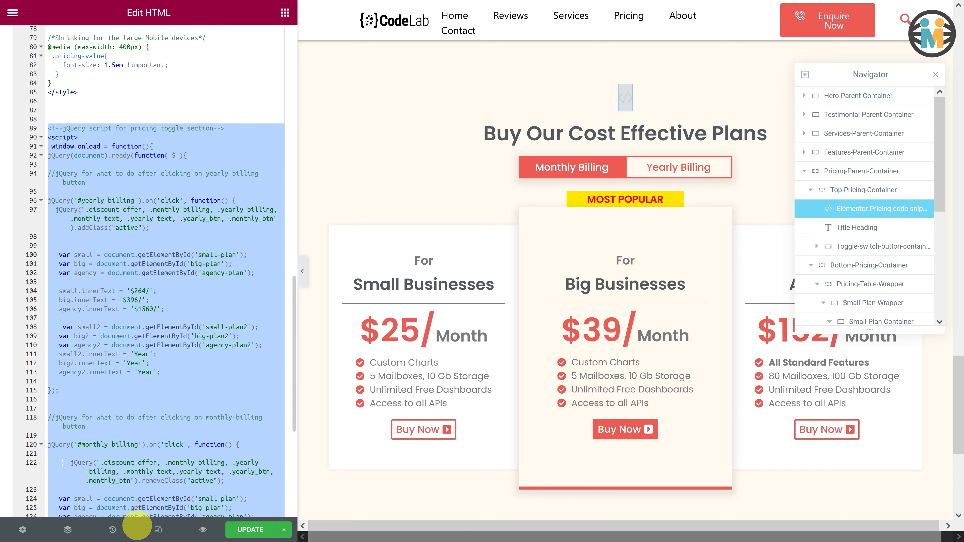
click(146, 309)
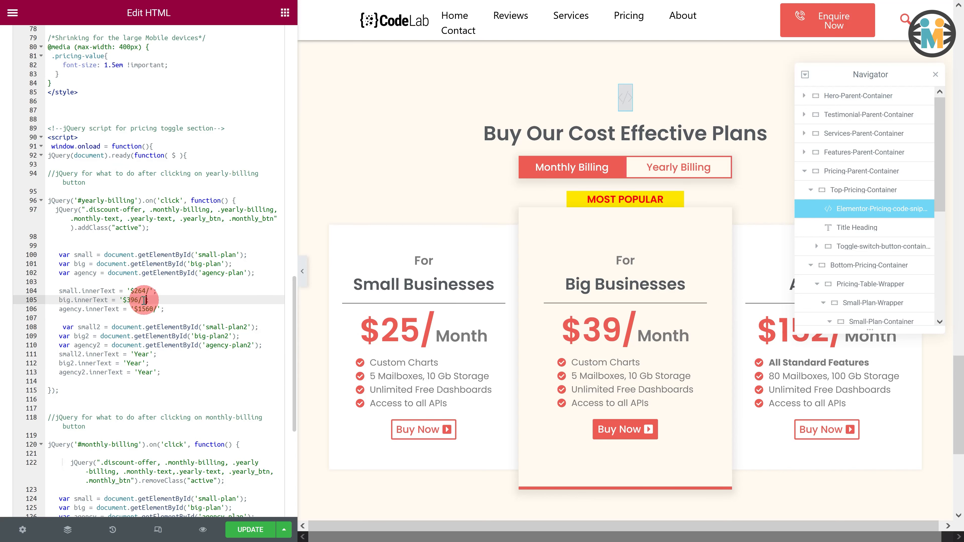
drag(57, 292, 163, 306)
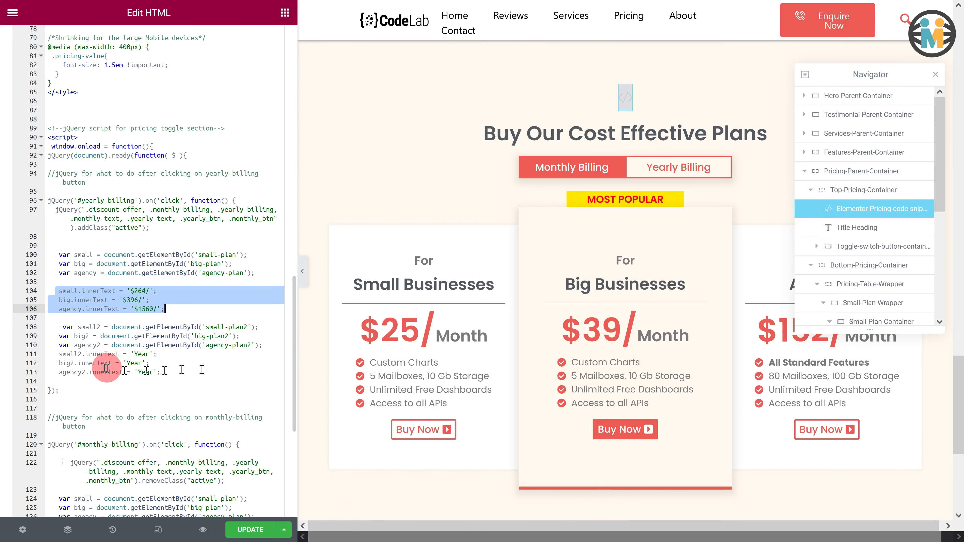
drag(51, 354, 170, 378)
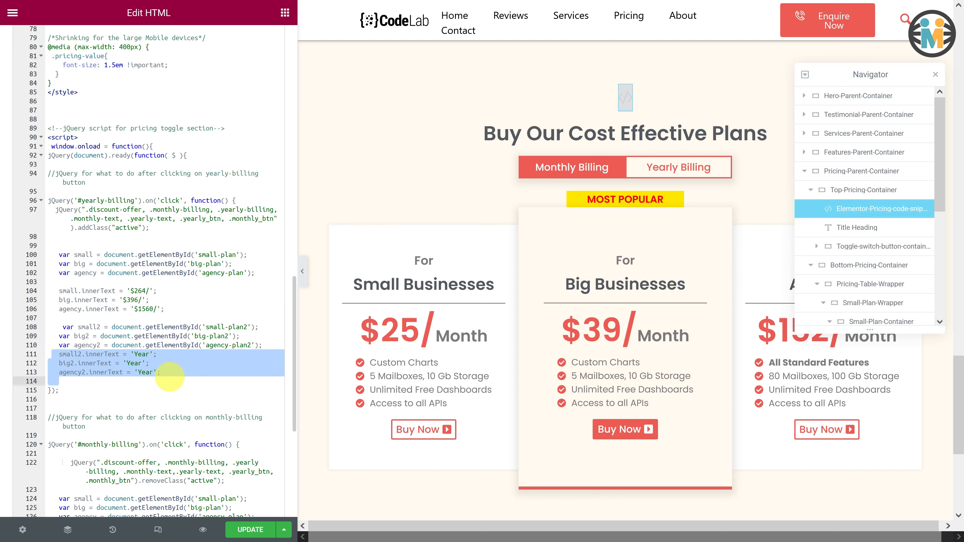
scroll(170, 378, down, 5)
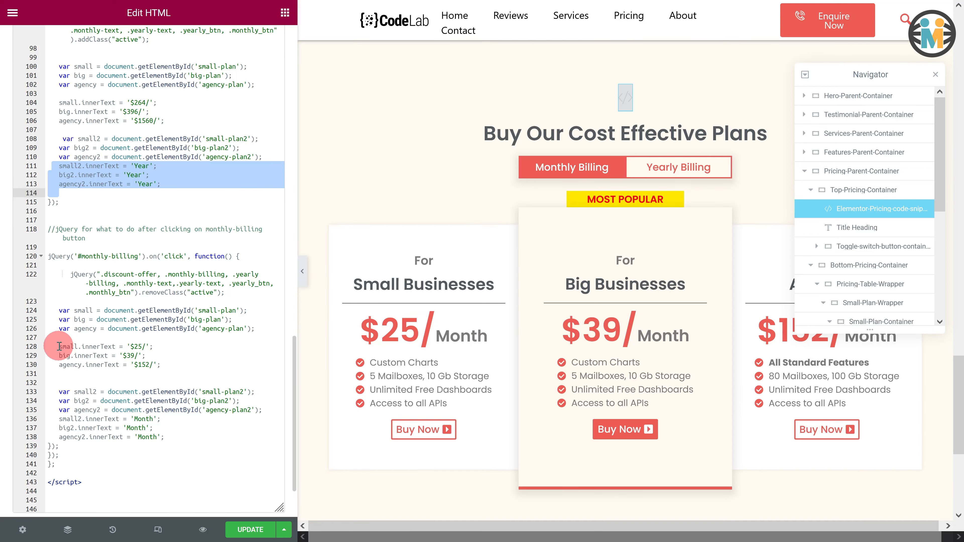
drag(58, 346, 169, 366)
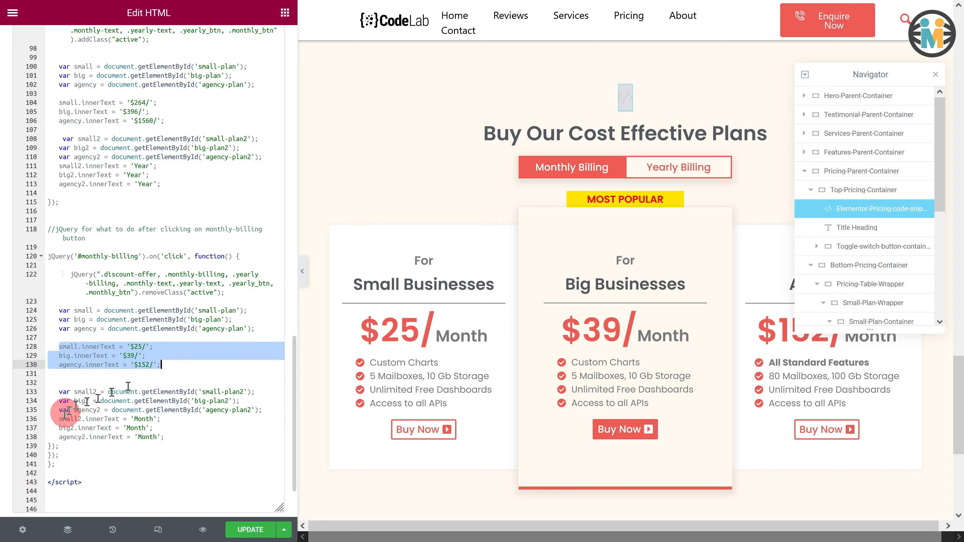
drag(55, 419, 156, 439)
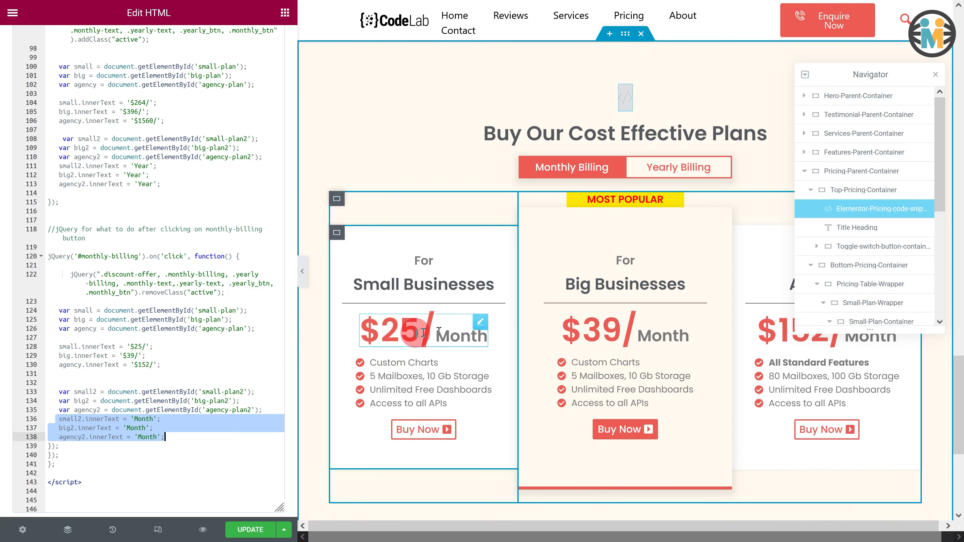
click(480, 324)
- Preview the page and switch repeatedly between Monthly Billing and Yearly Billing to check the price cards
click(164, 123)
drag(164, 122, 178, 122)
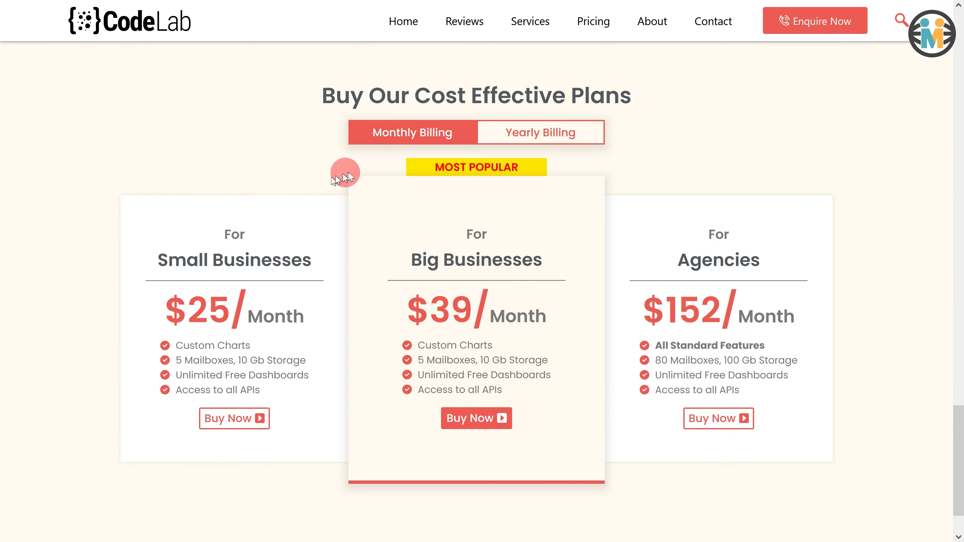
click(528, 133)
click(443, 133)
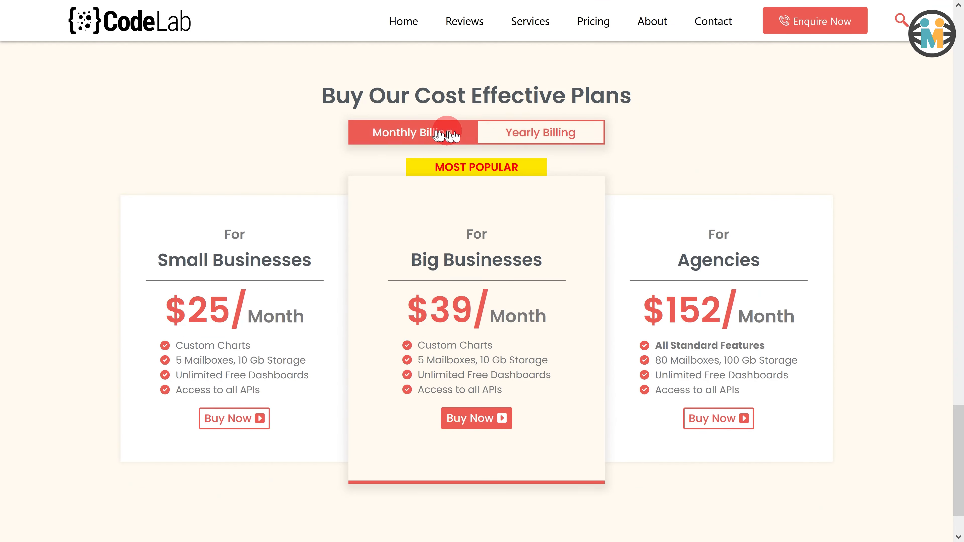
click(526, 133)
click(454, 133)
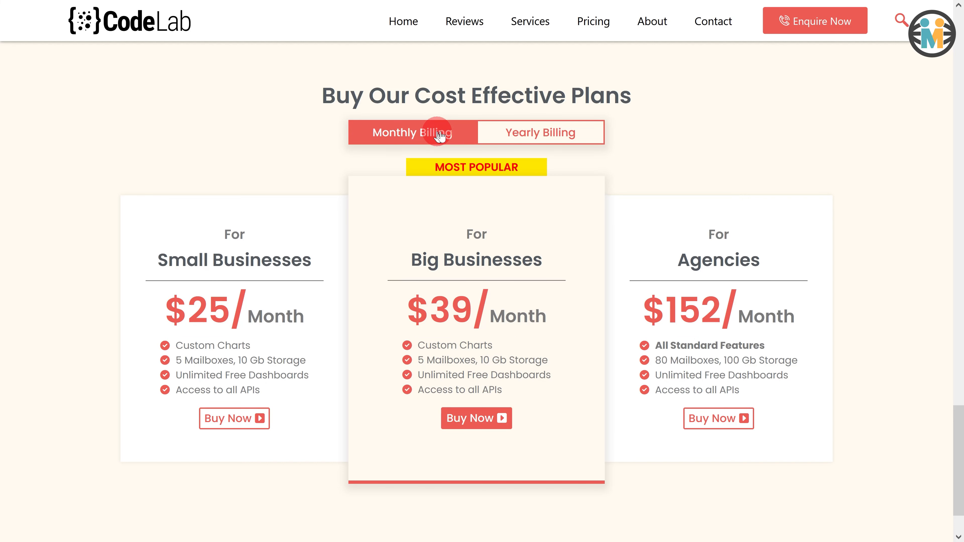
click(524, 135)
click(440, 132)
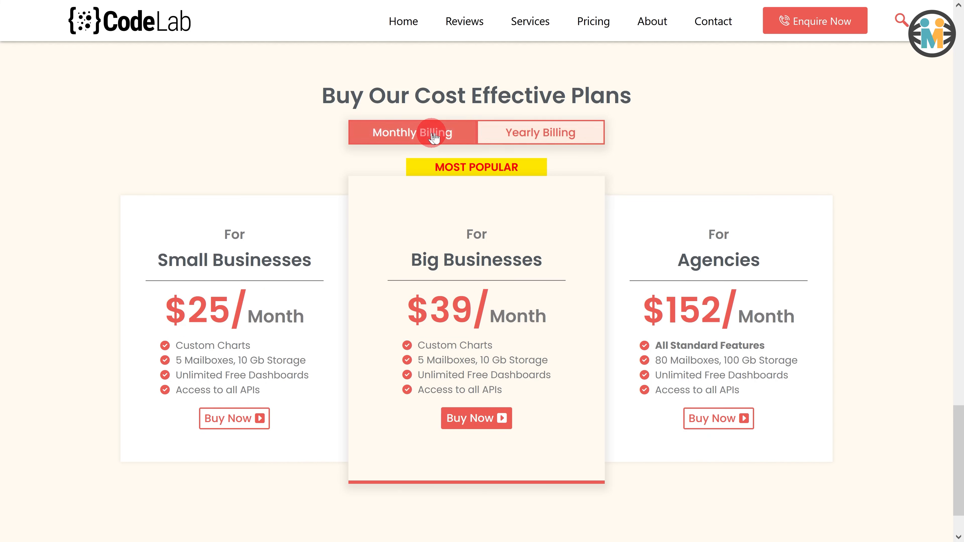
click(517, 133)
click(455, 134)
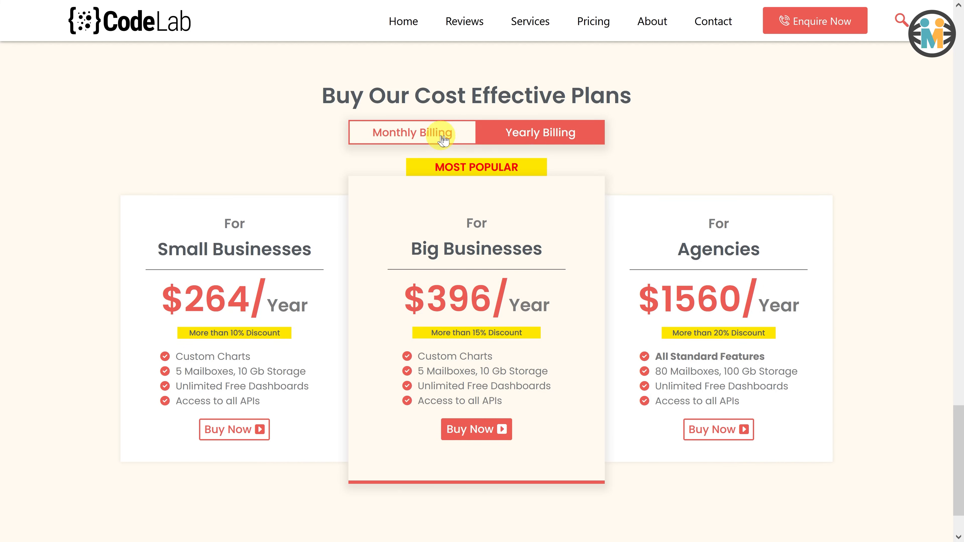
click(528, 138)
click(441, 134)
click(517, 136)
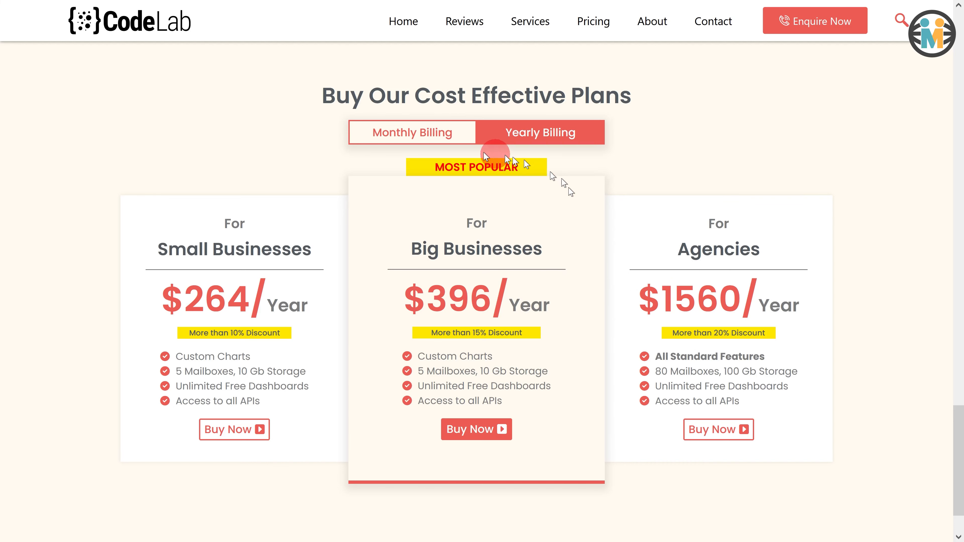
click(394, 136)
click(502, 135)
click(442, 135)
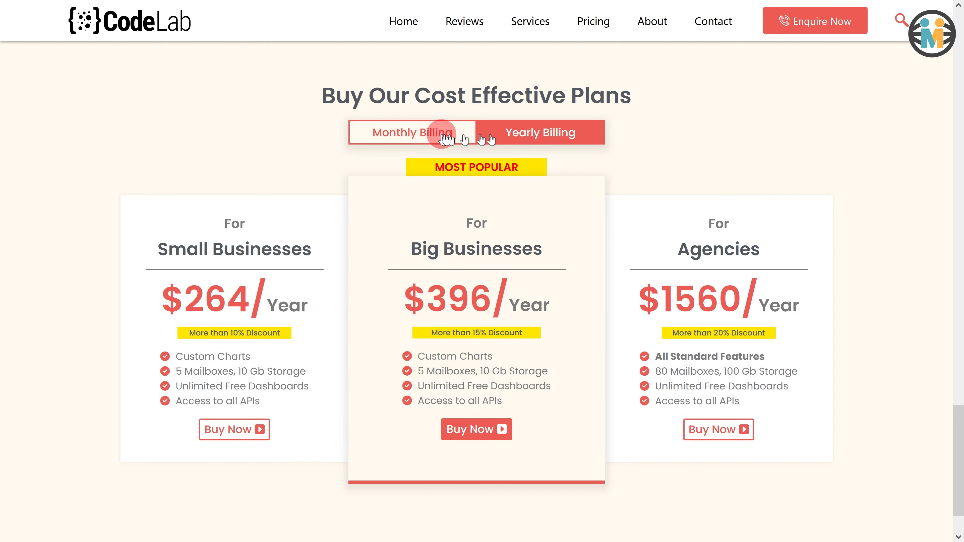
click(510, 139)
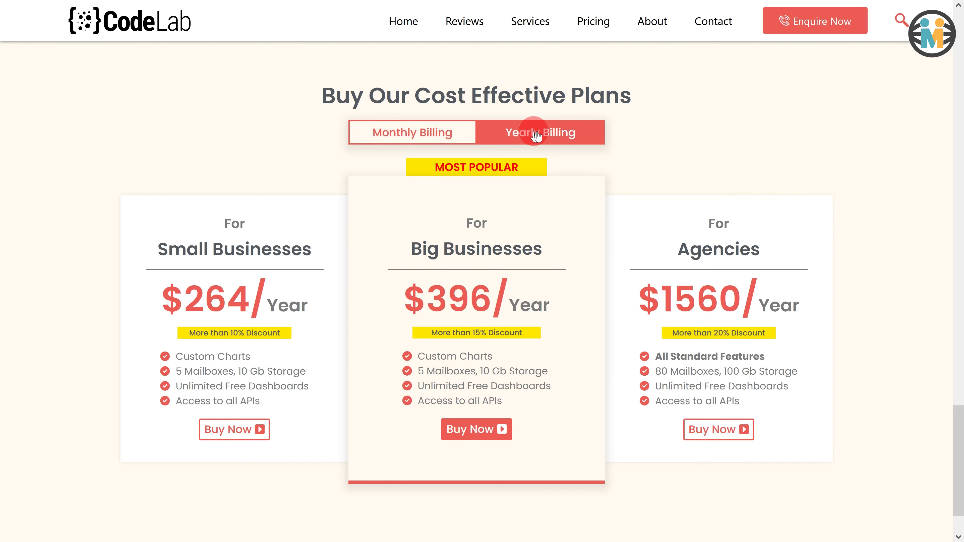
click(428, 142)
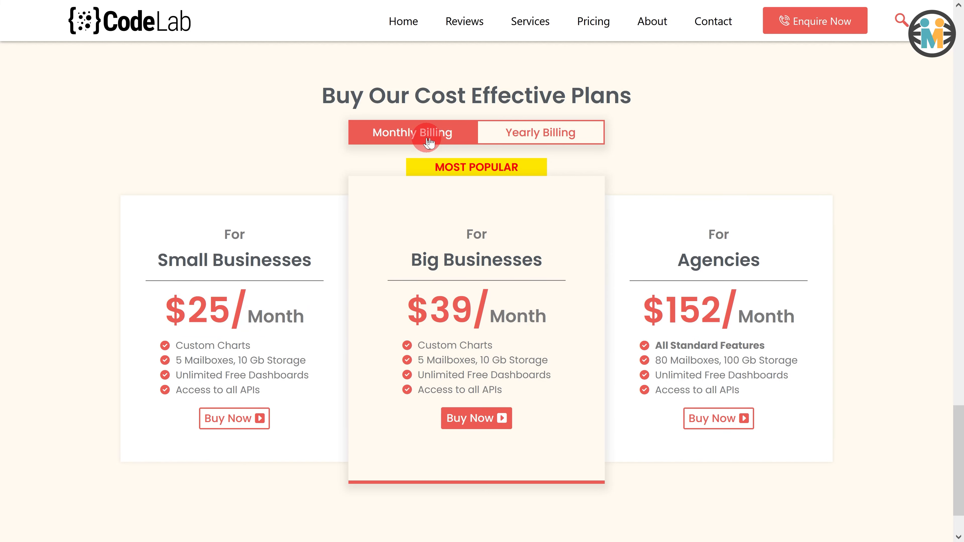